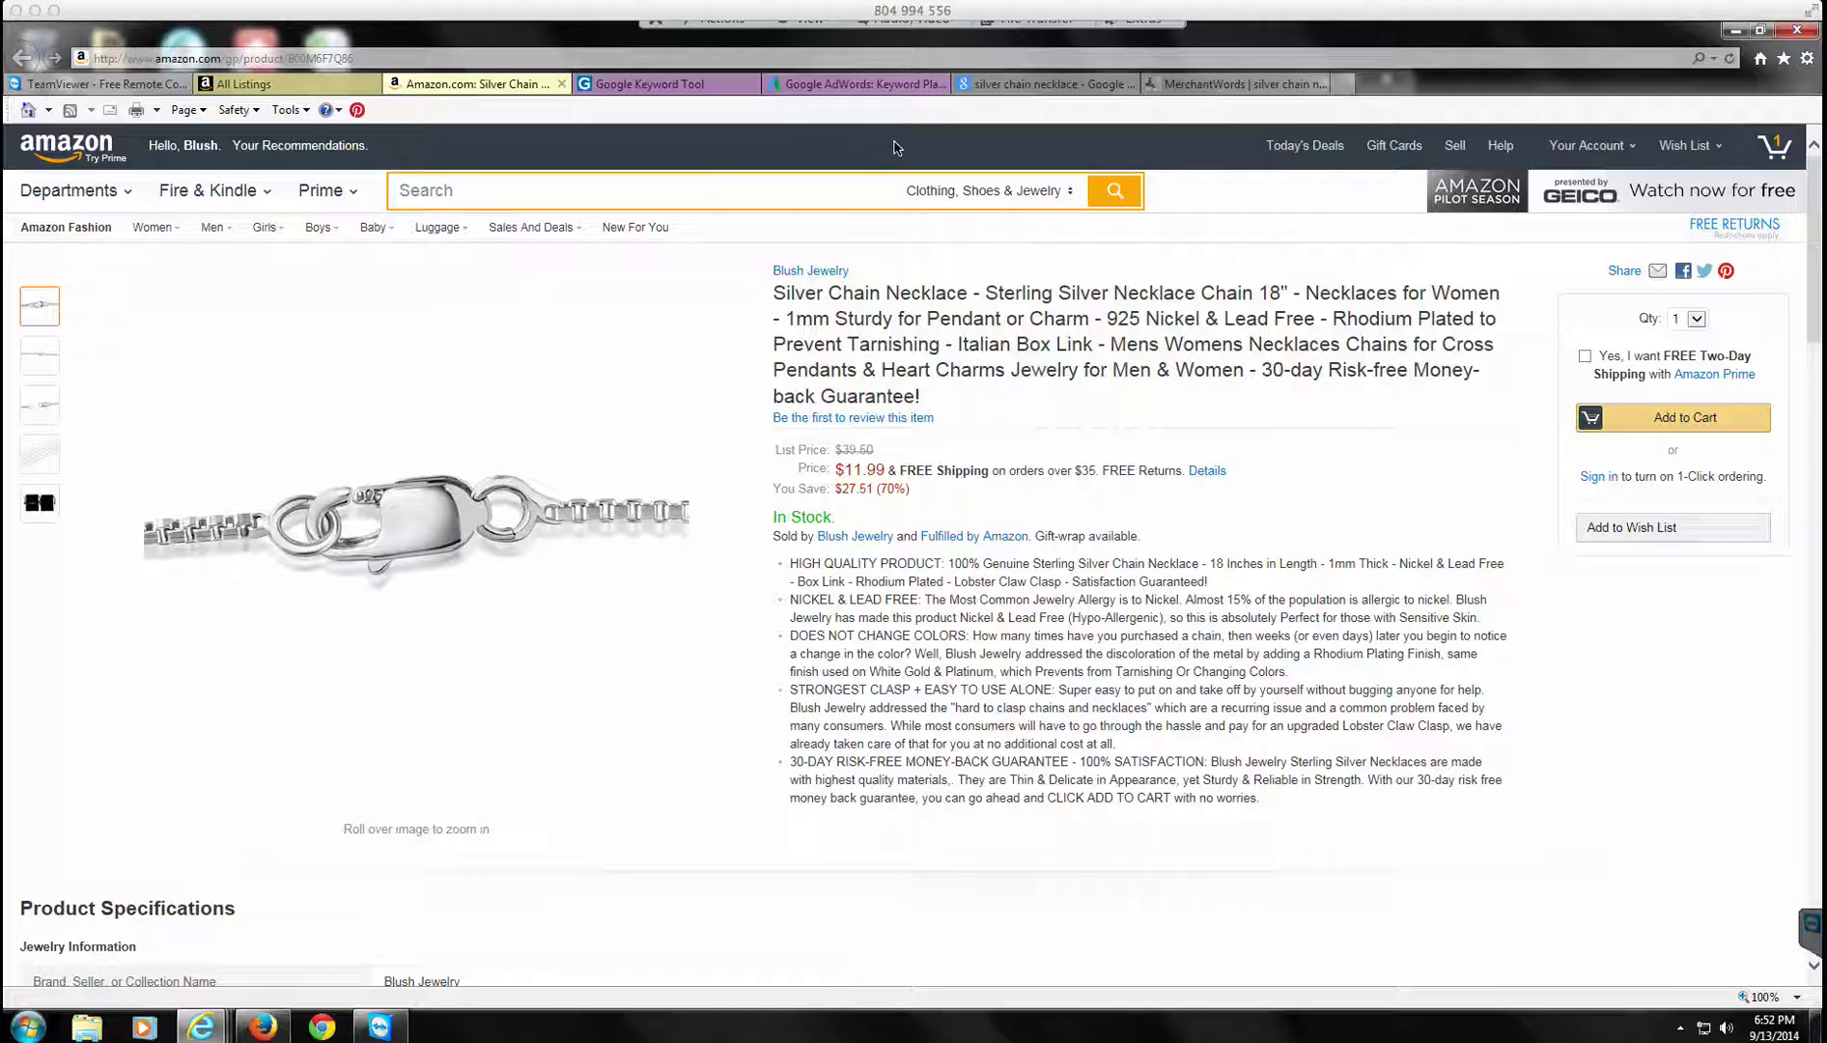
Step: Go from the inventory listings to Manage Promotions and start a Money Off promotion
{"action": "left_click", "coordinate": [323, 85]}
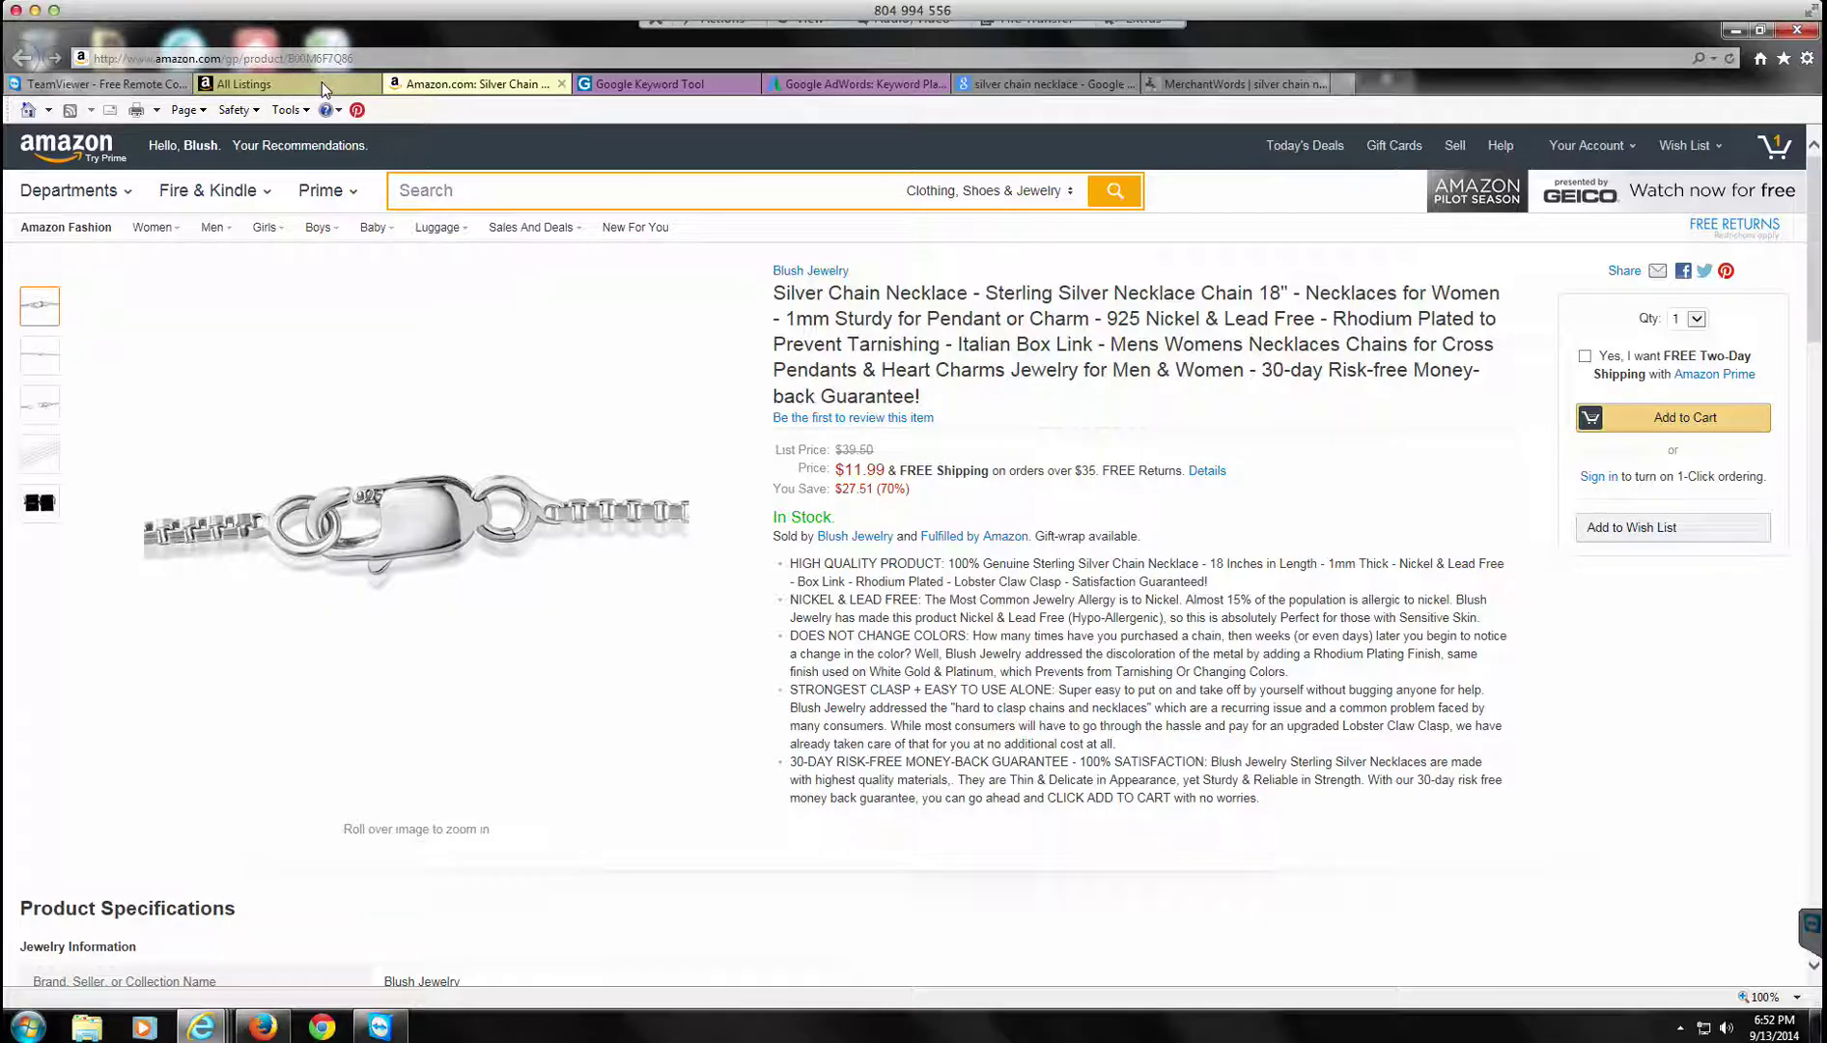
{"action": "left_click", "coordinate": [304, 84]}
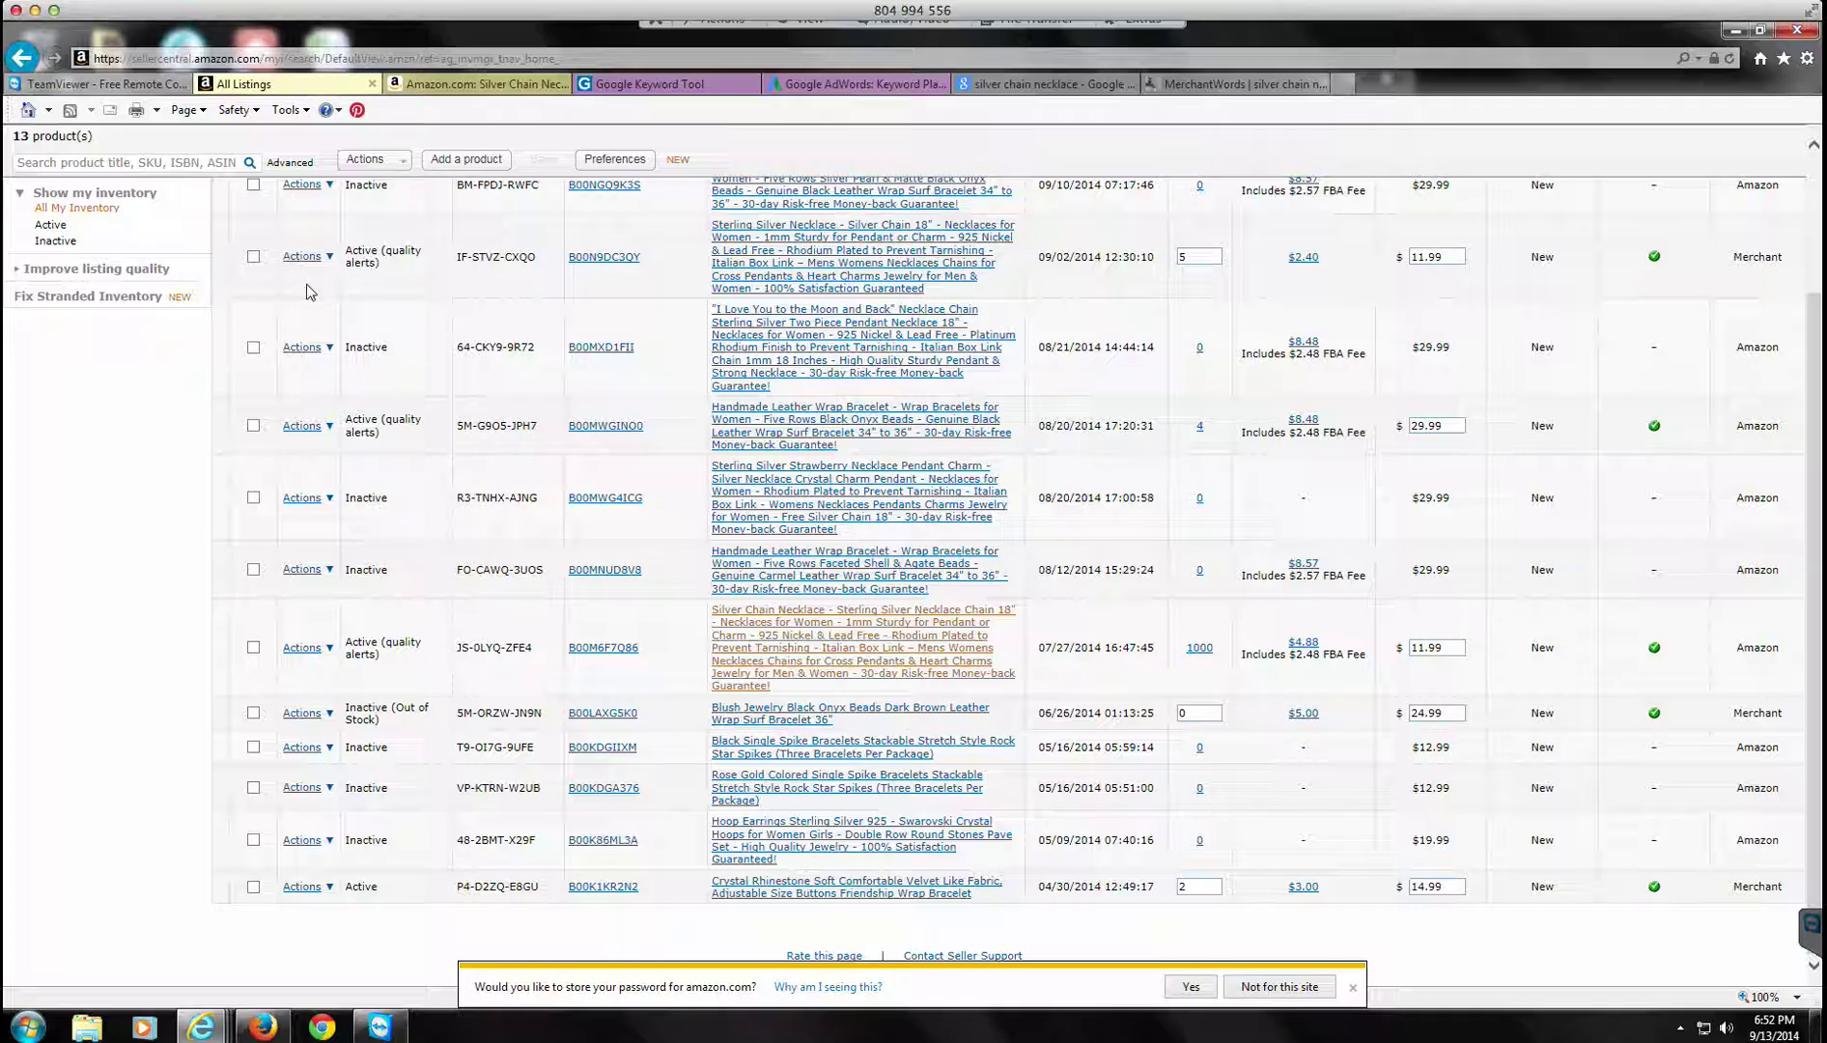
{"action": "scroll", "coordinate": [513, 408], "scroll_direction": "up", "scroll_amount": 3}
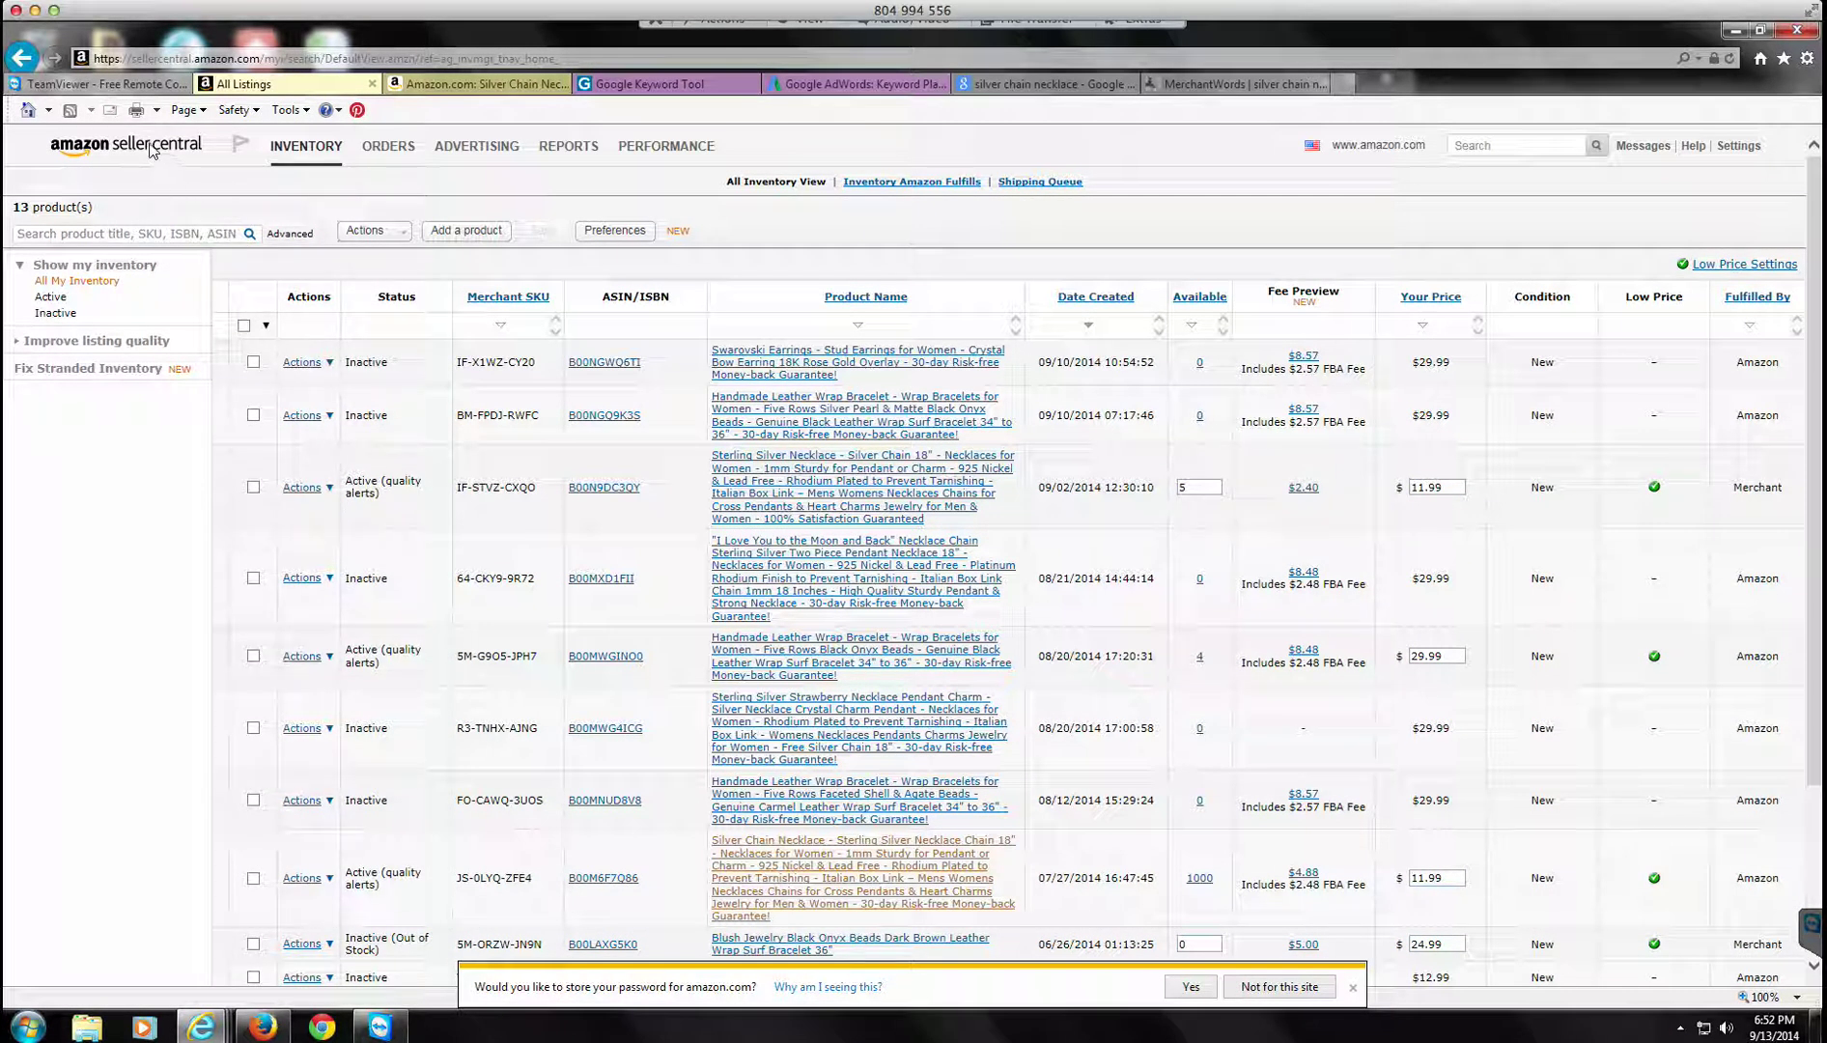
{"action": "left_click", "coordinate": [151, 149]}
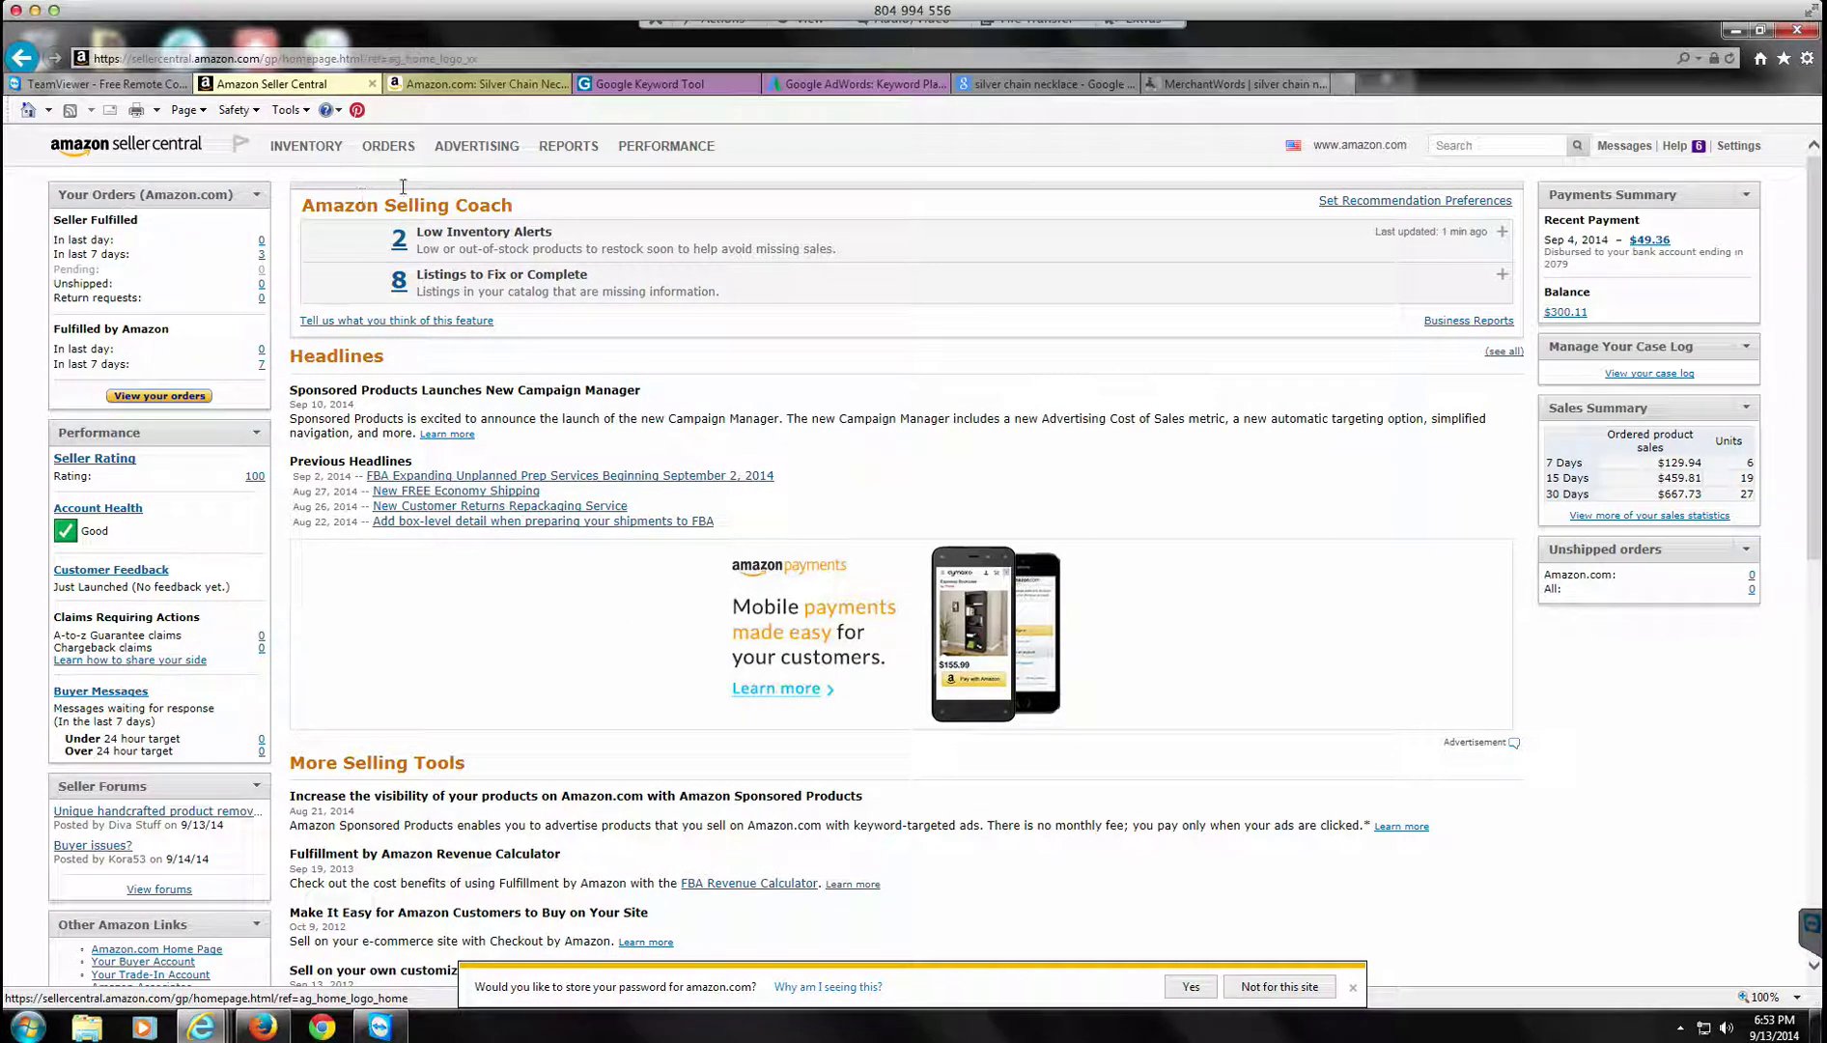
{"action": "mouse_move", "coordinate": [483, 152]}
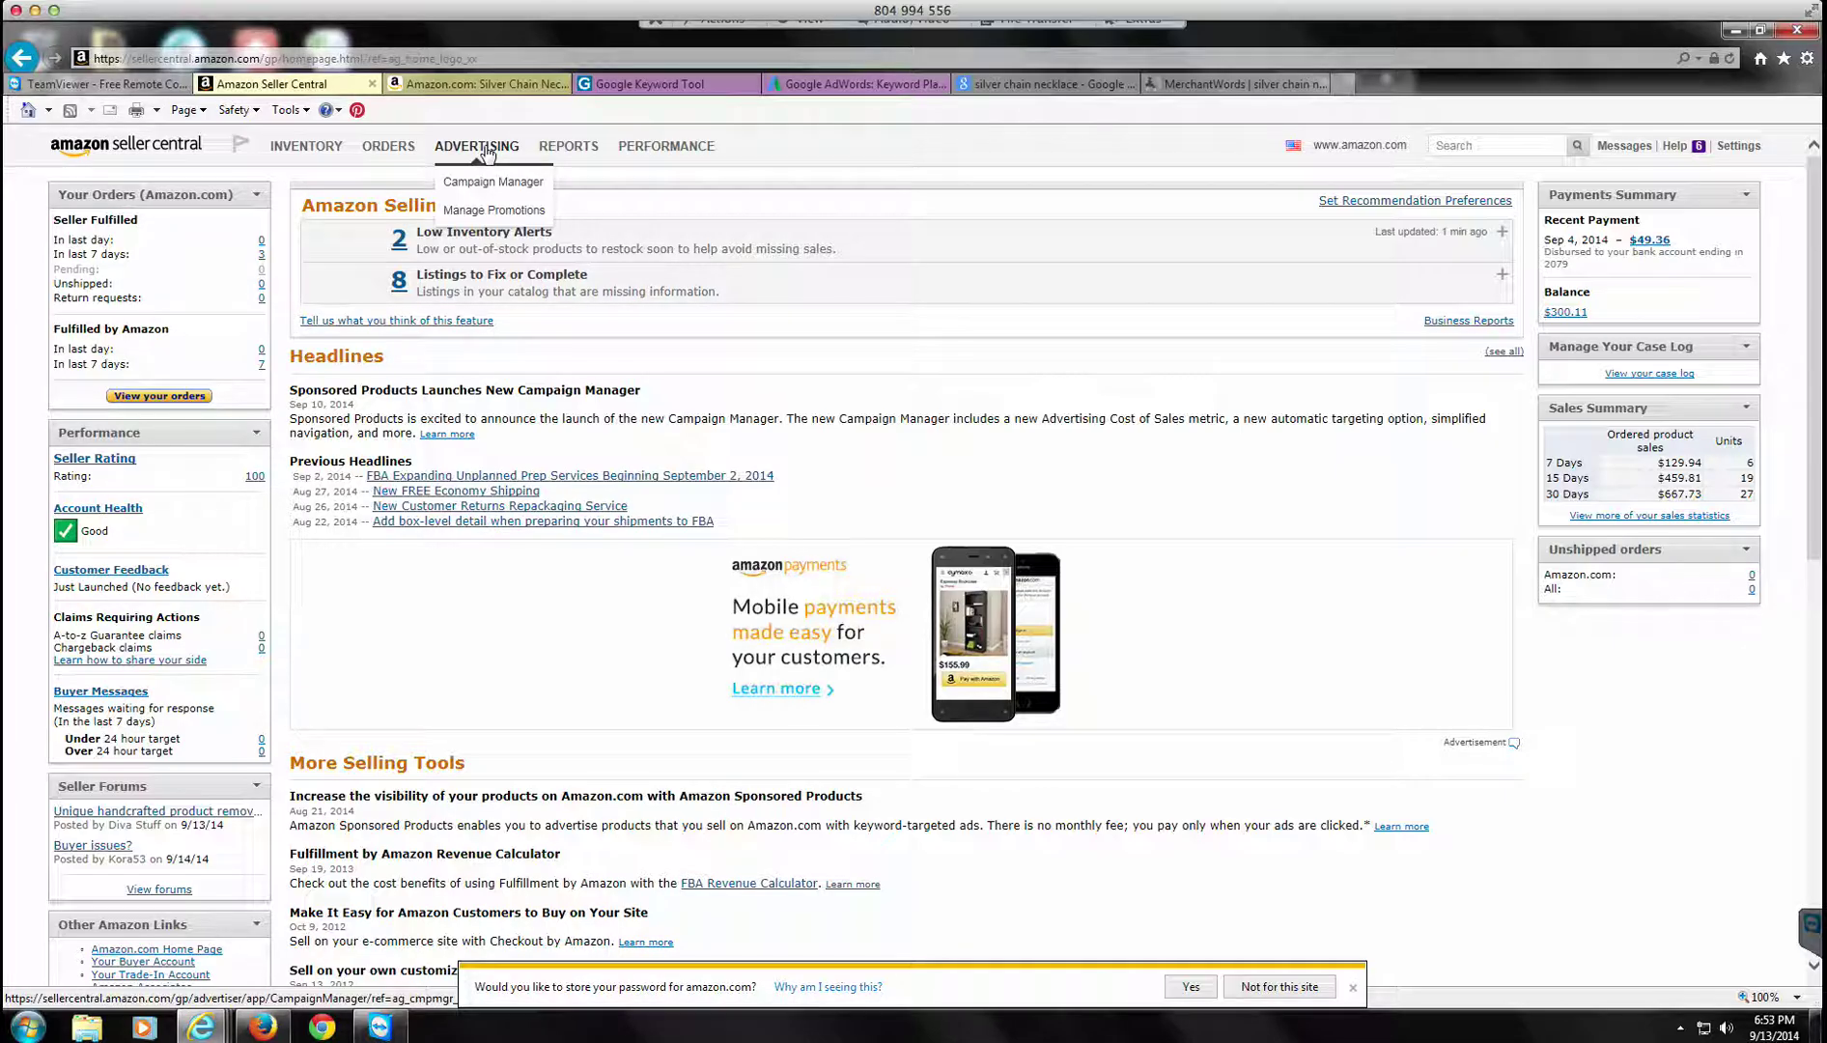
{"action": "left_click", "coordinate": [492, 210]}
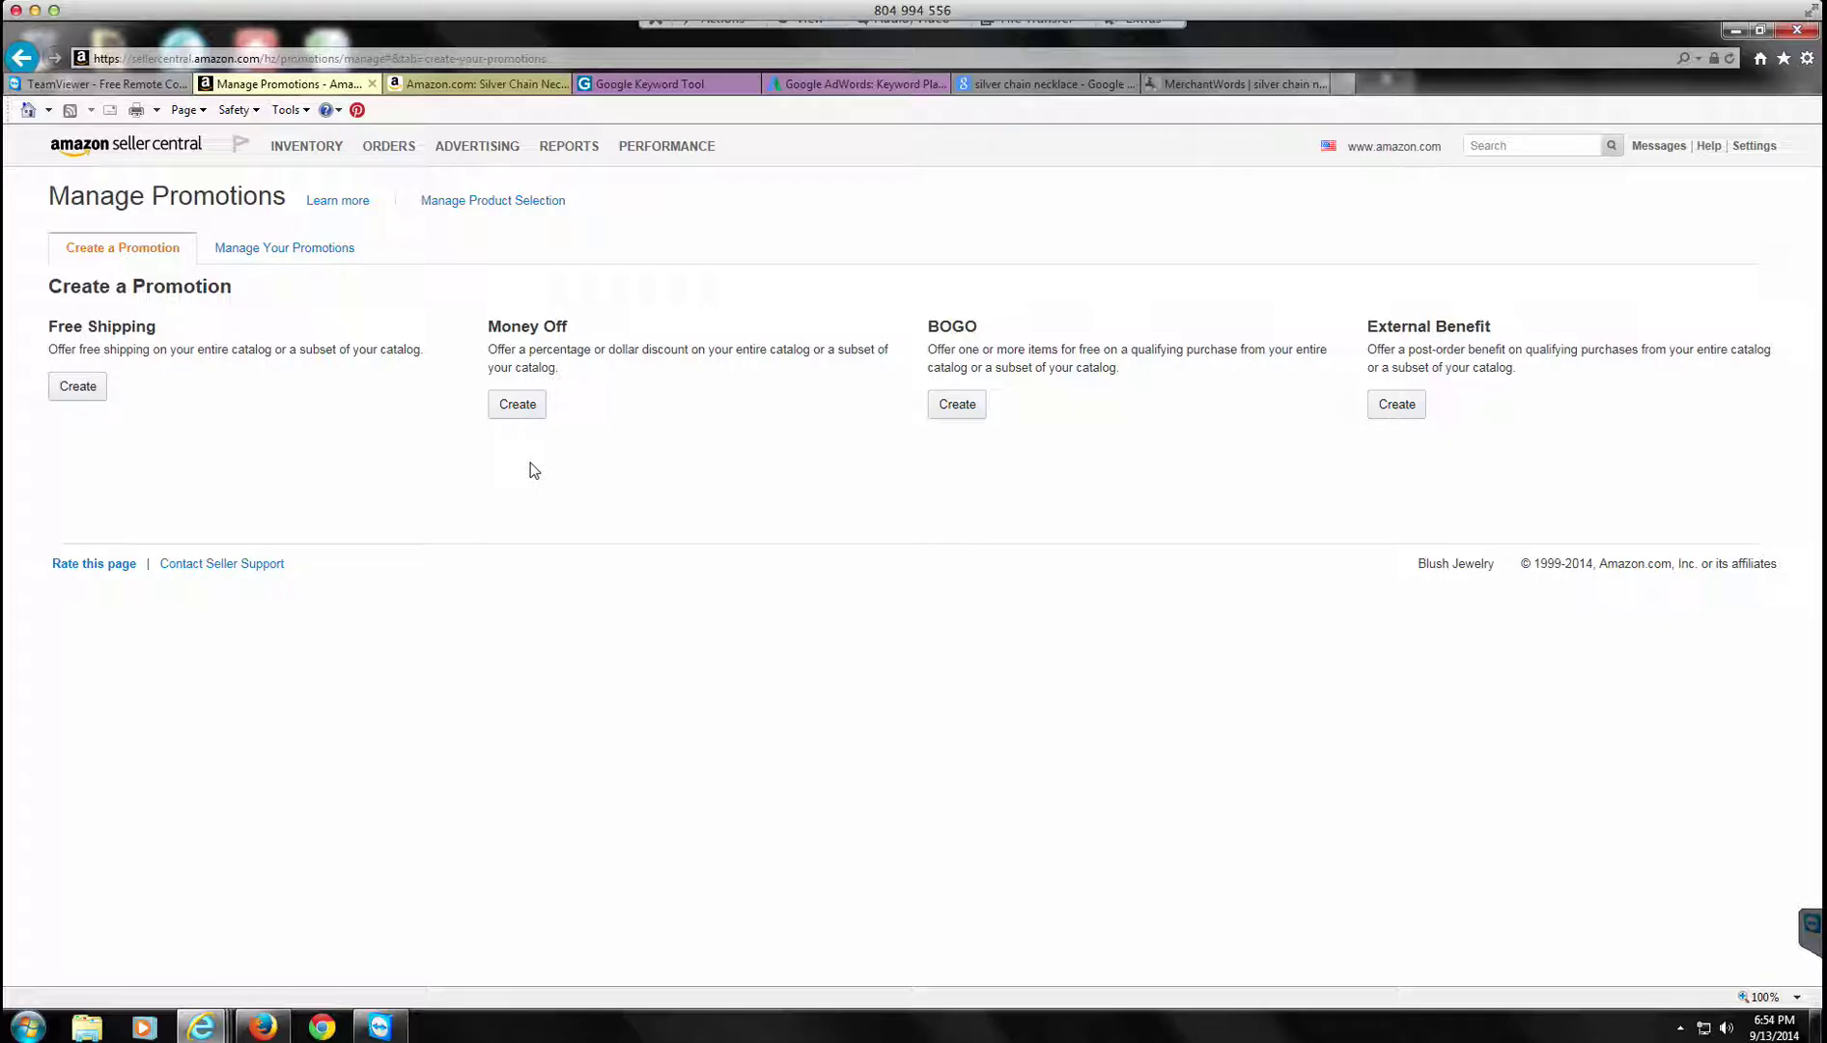
{"action": "left_click", "coordinate": [527, 410]}
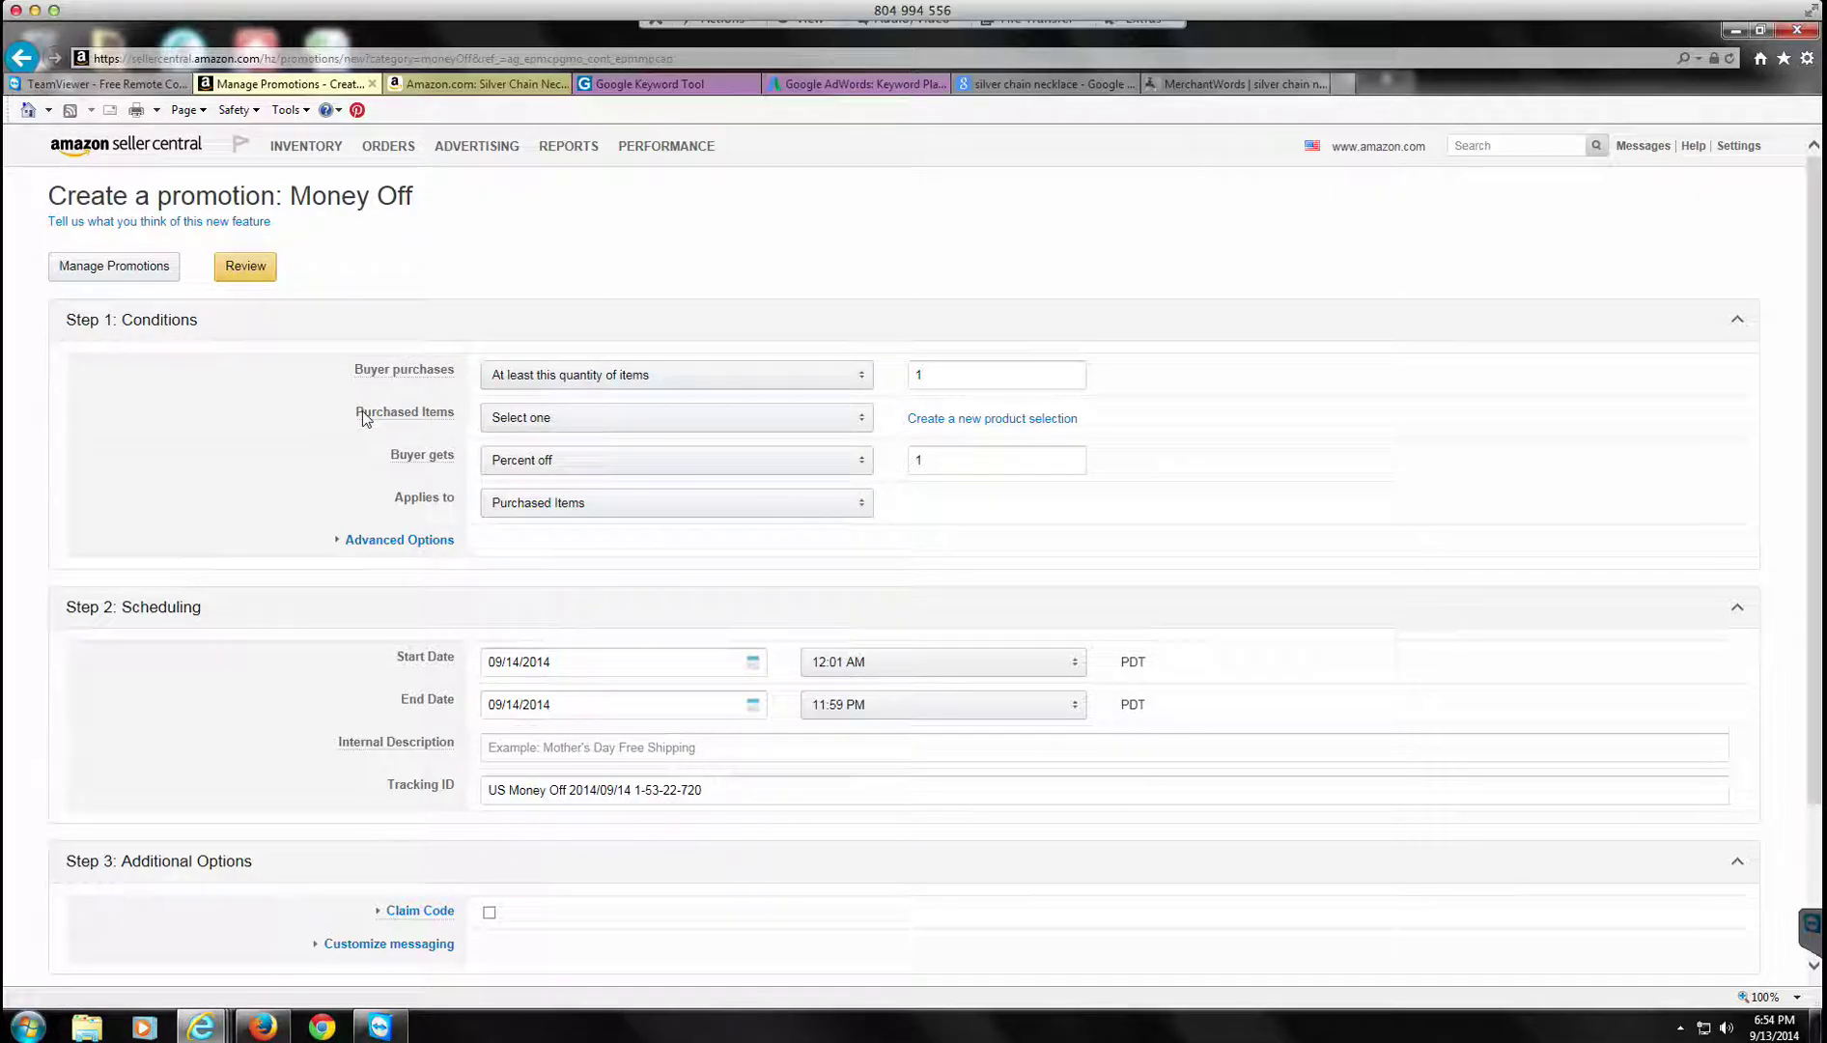
Step: Open the Purchased Items list to see the available product selections
{"action": "mouse_move", "coordinate": [368, 387]}
{"action": "left_click", "coordinate": [688, 430]}
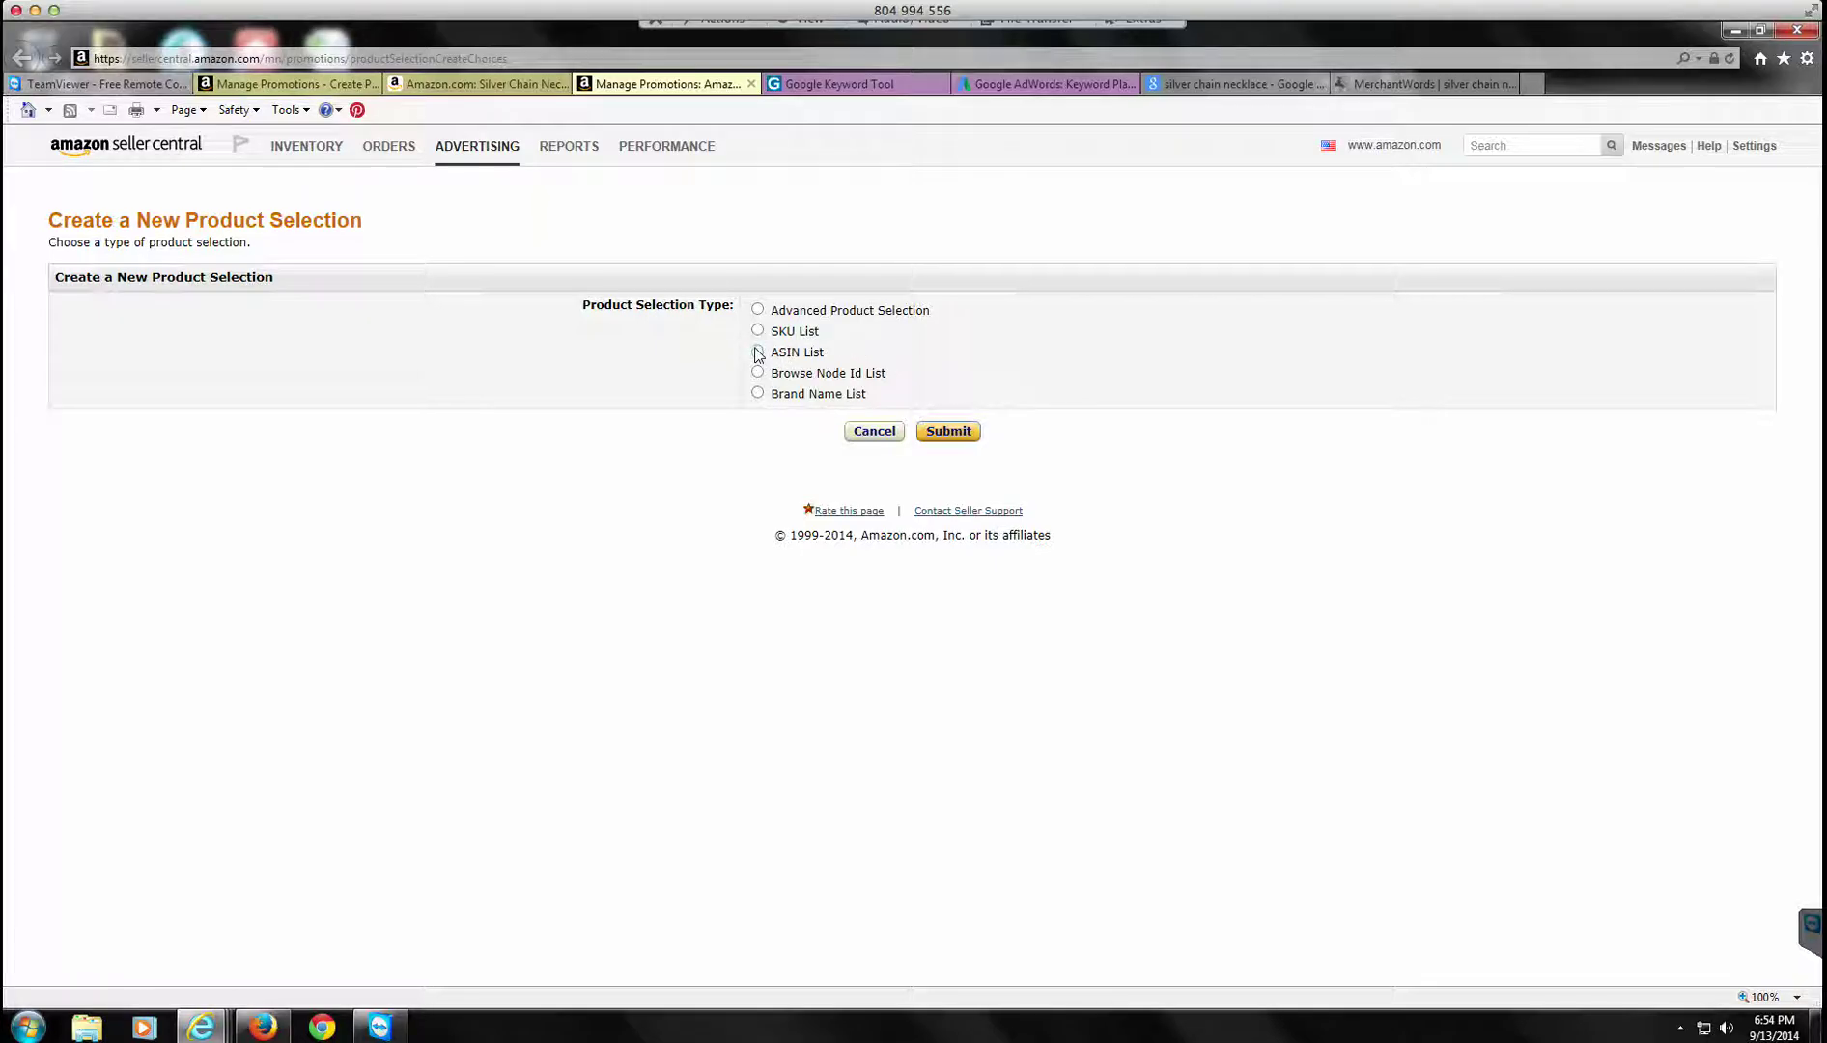
Step: Submit the ASIN List selection type and highlight the silver necklace's ASIN on its product page
{"action": "left_click", "coordinate": [946, 431]}
{"action": "left_click", "coordinate": [482, 82]}
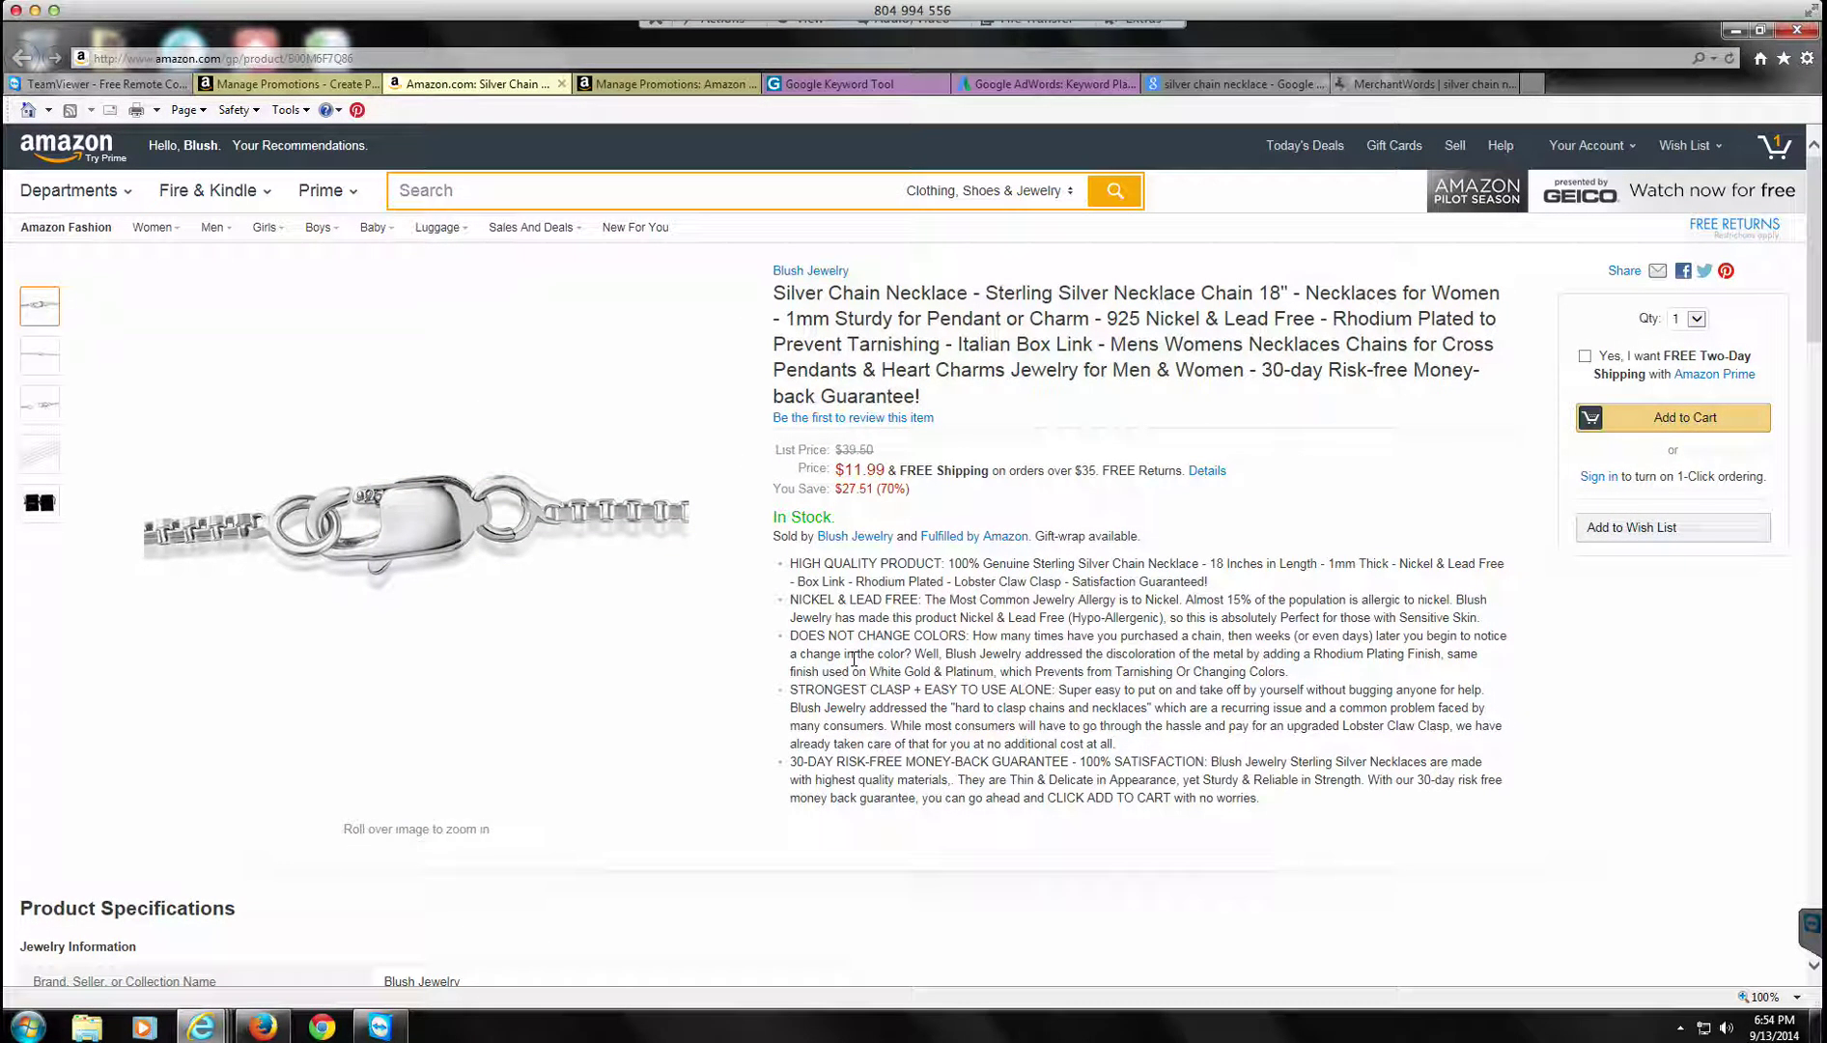
{"action": "scroll", "coordinate": [854, 656], "scroll_direction": "down", "scroll_amount": 15}
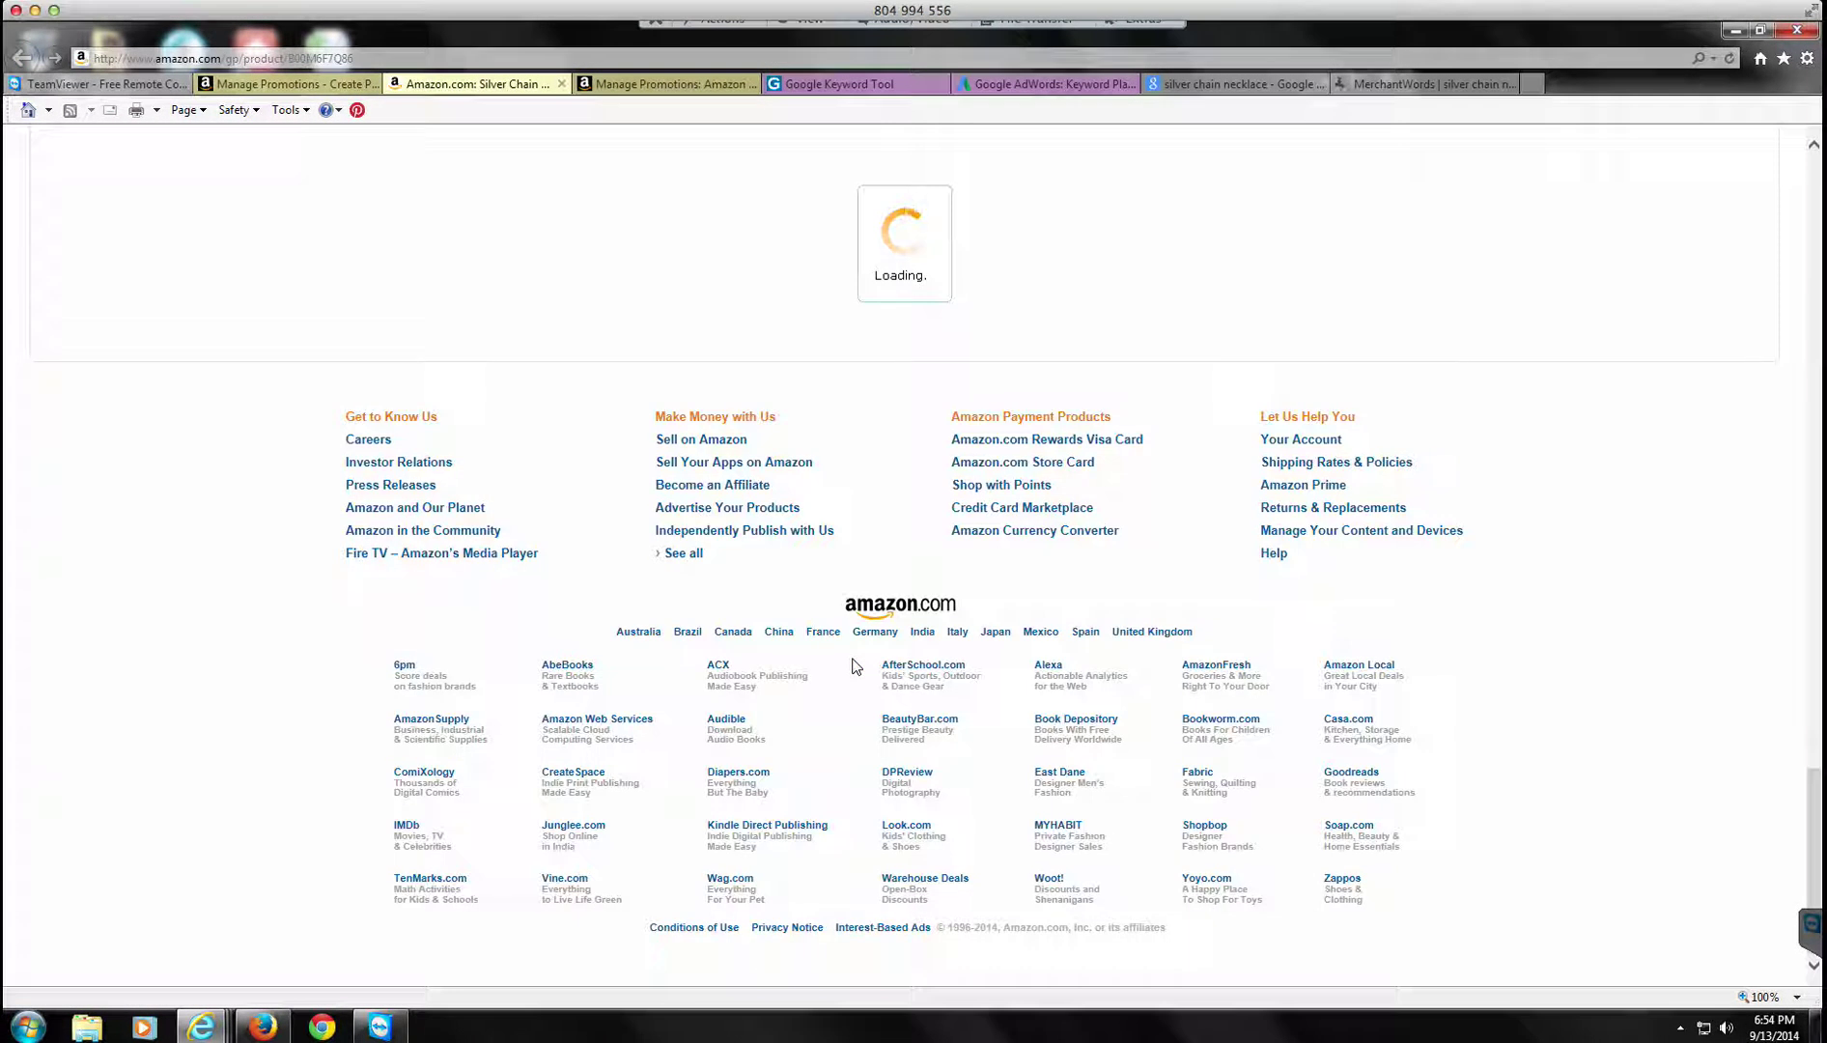
{"action": "scroll", "coordinate": [855, 666], "scroll_direction": "up", "scroll_amount": 5}
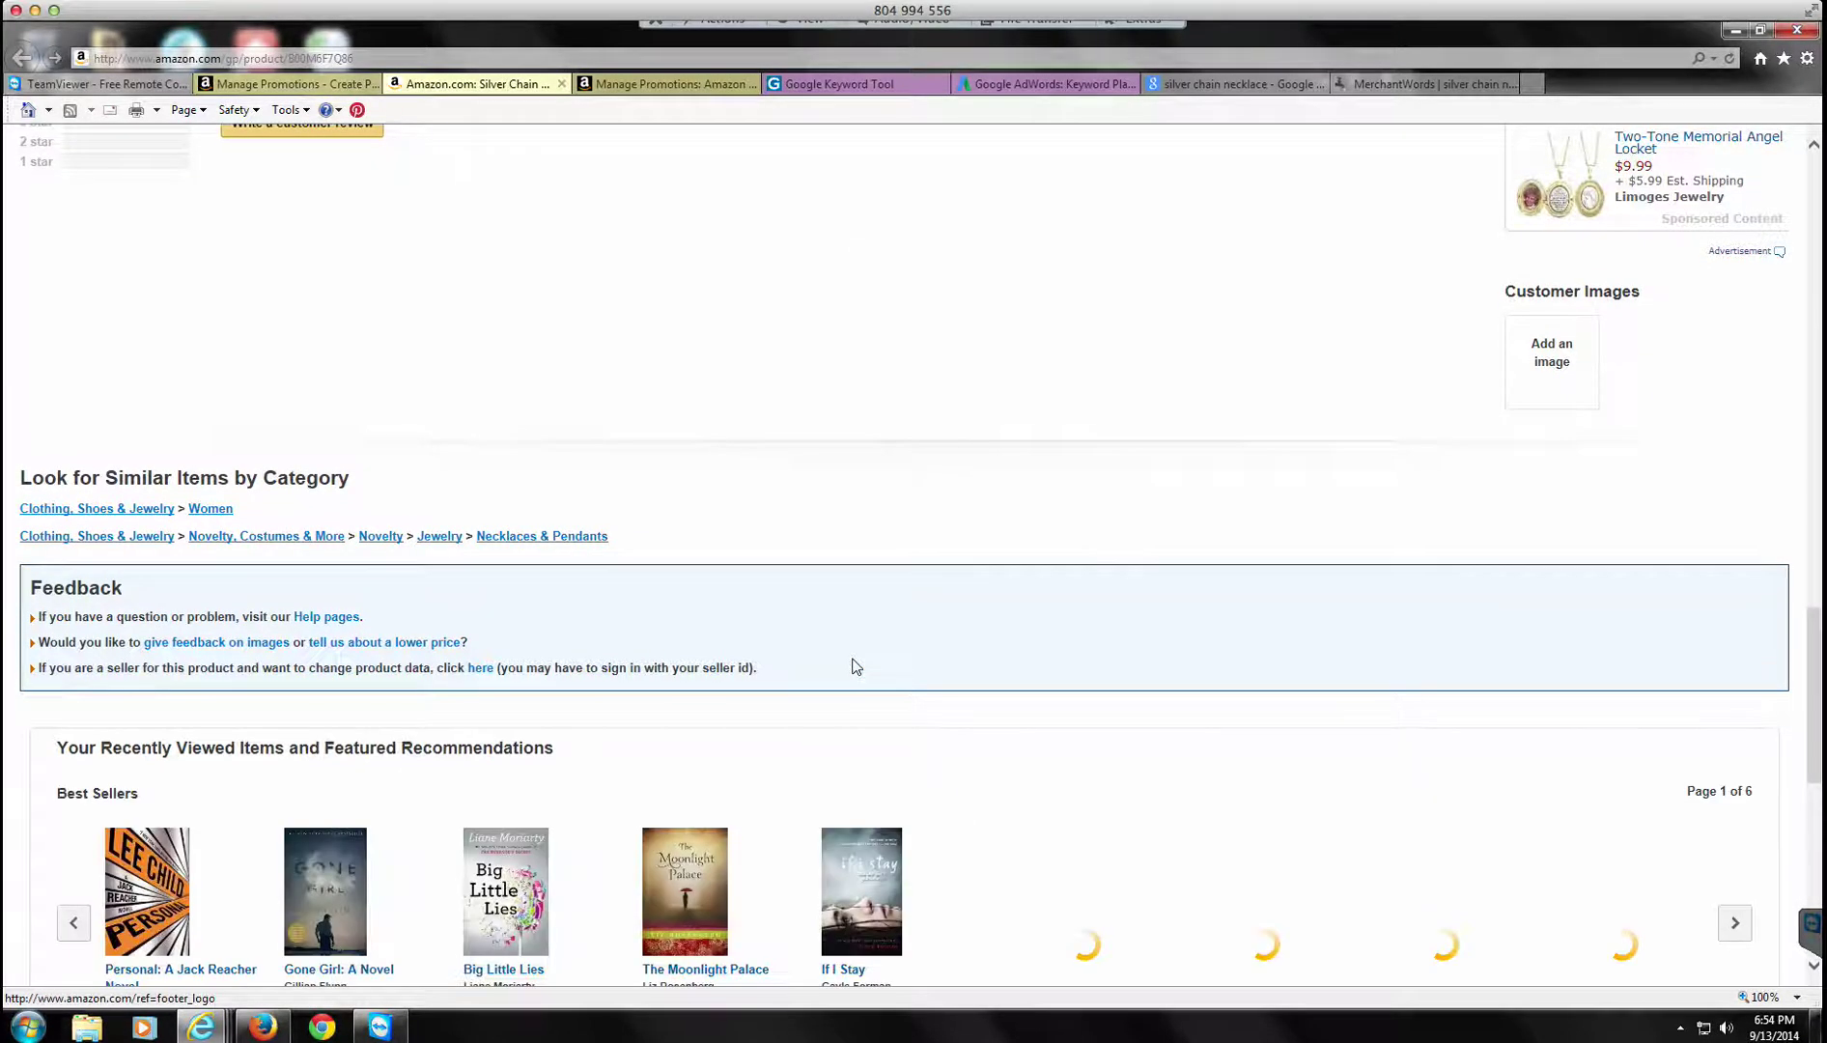
{"action": "scroll", "coordinate": [854, 666], "scroll_direction": "up", "scroll_amount": 10}
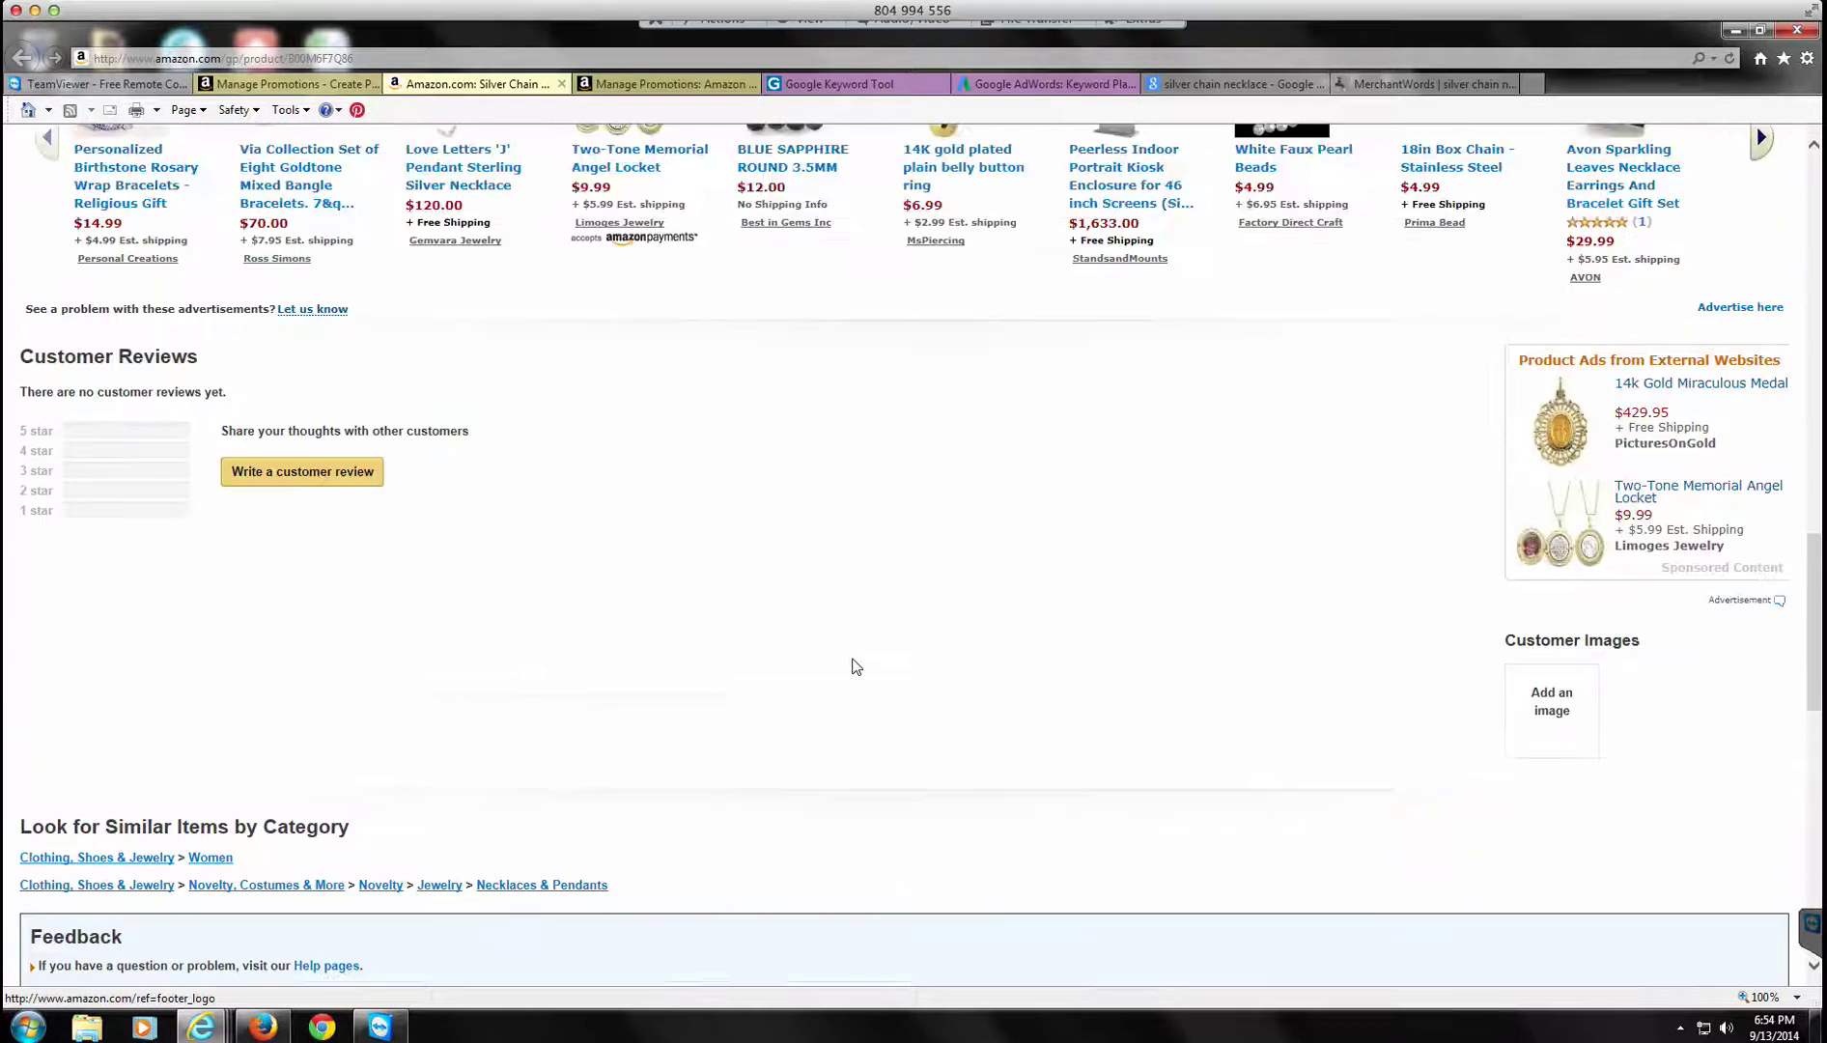
{"action": "scroll", "coordinate": [855, 666], "scroll_direction": "up", "scroll_amount": 3}
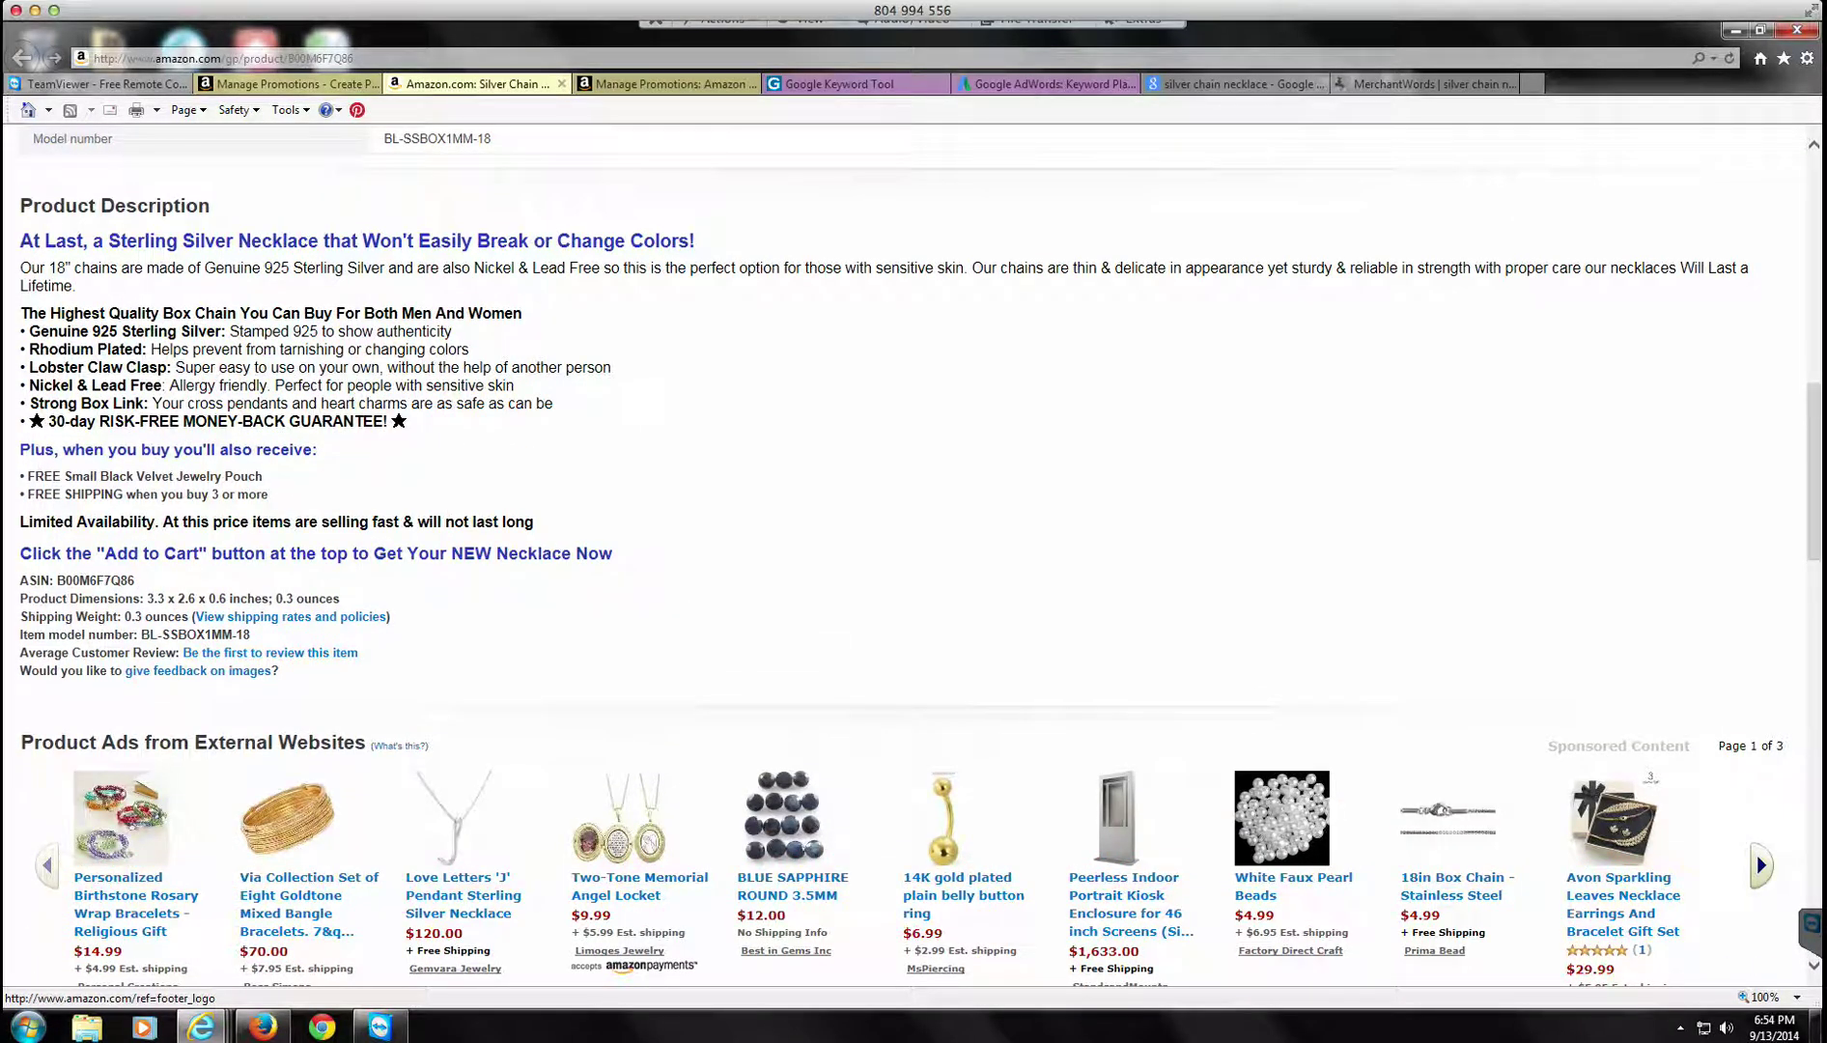
{"action": "left_click_drag", "start_coordinate": [253, 635], "coordinate": [56, 582]}
{"action": "left_click", "coordinate": [711, 85]}
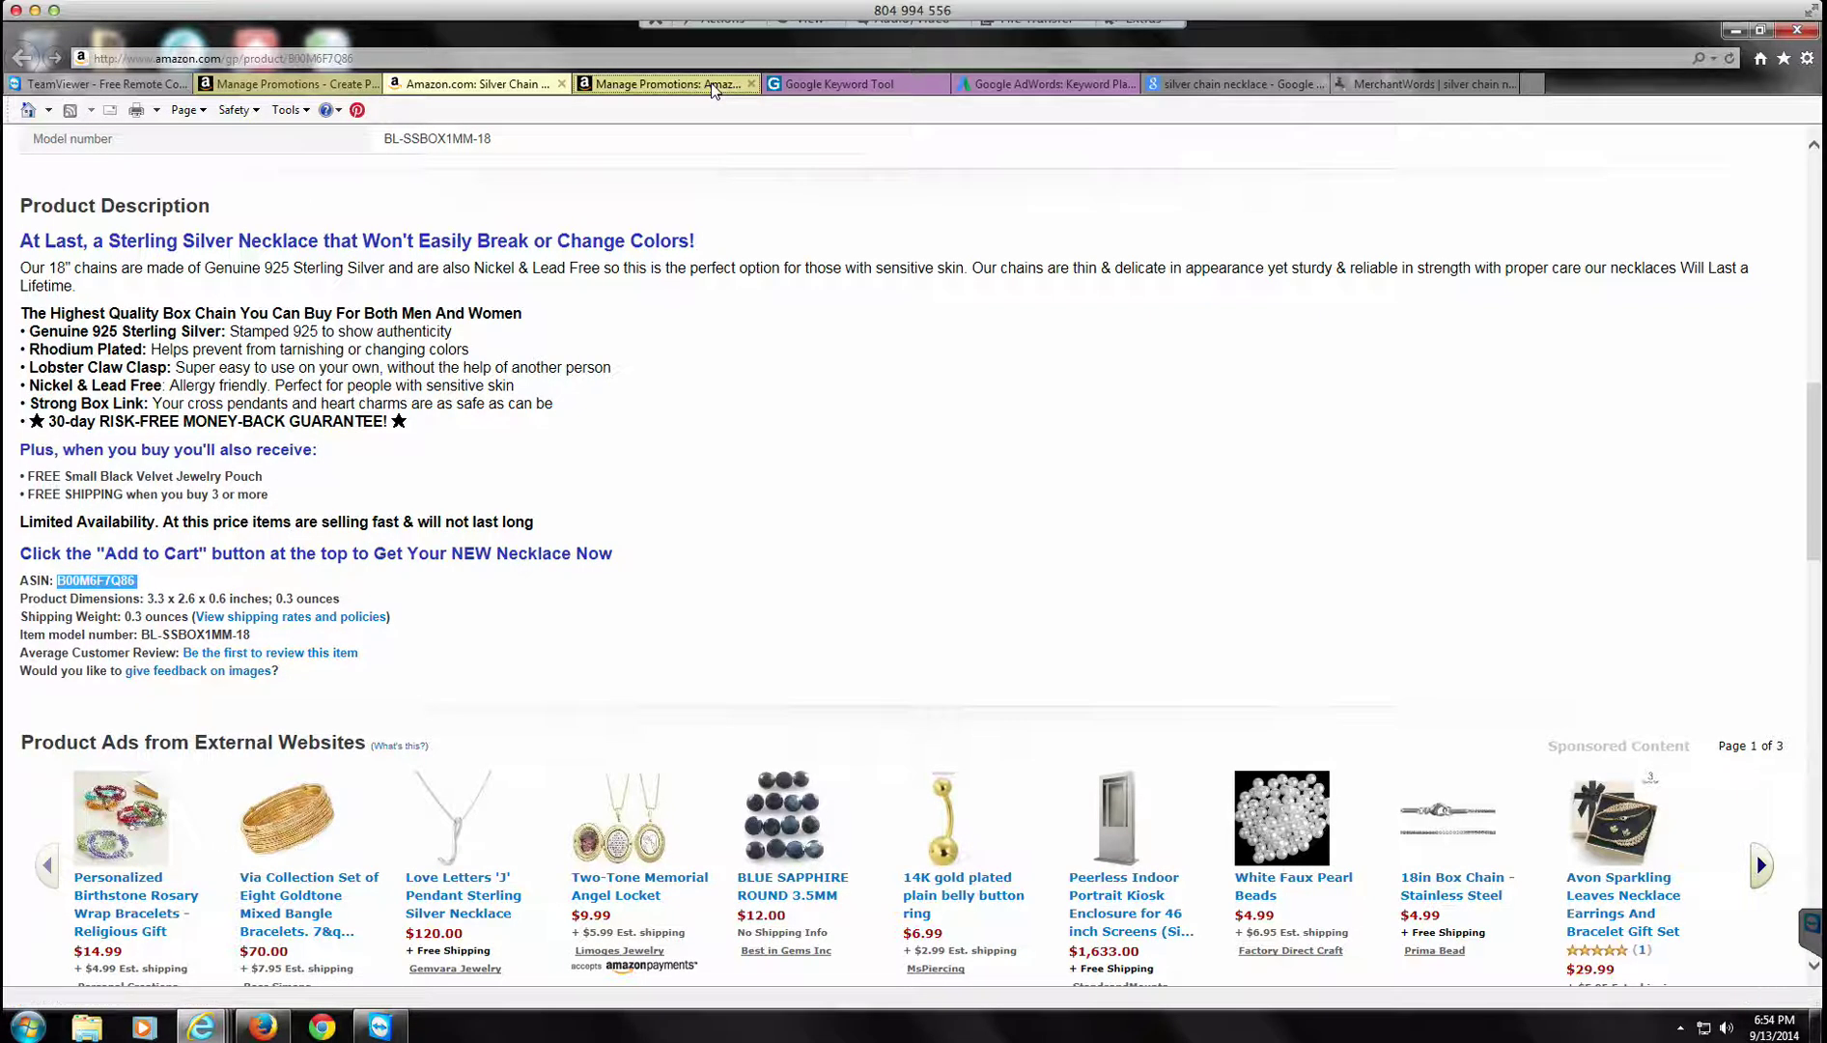
{"action": "left_click", "coordinate": [780, 280]}
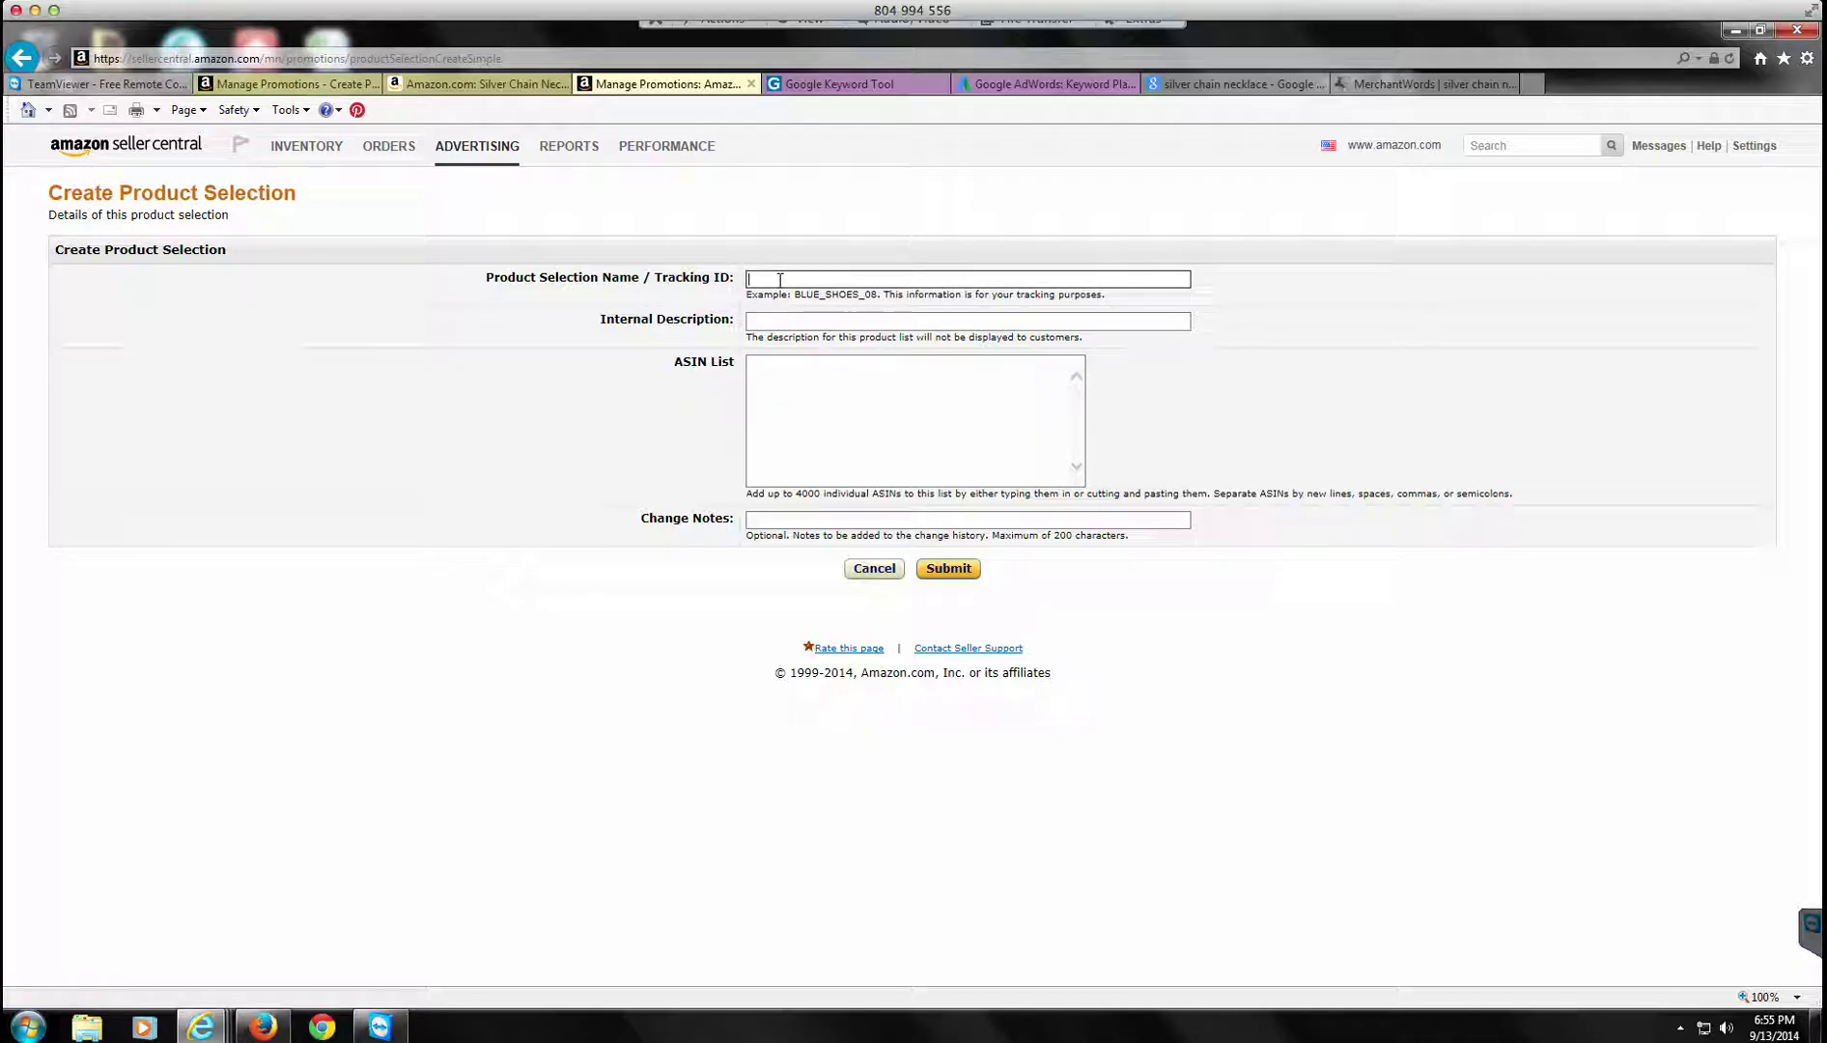
Step: Name the product selection 'Silver Necklace 2' with internal description 'Silver Necklace'
{"action": "type", "text": "Silver Necklace 2"}
{"action": "left_click", "coordinate": [836, 320]}
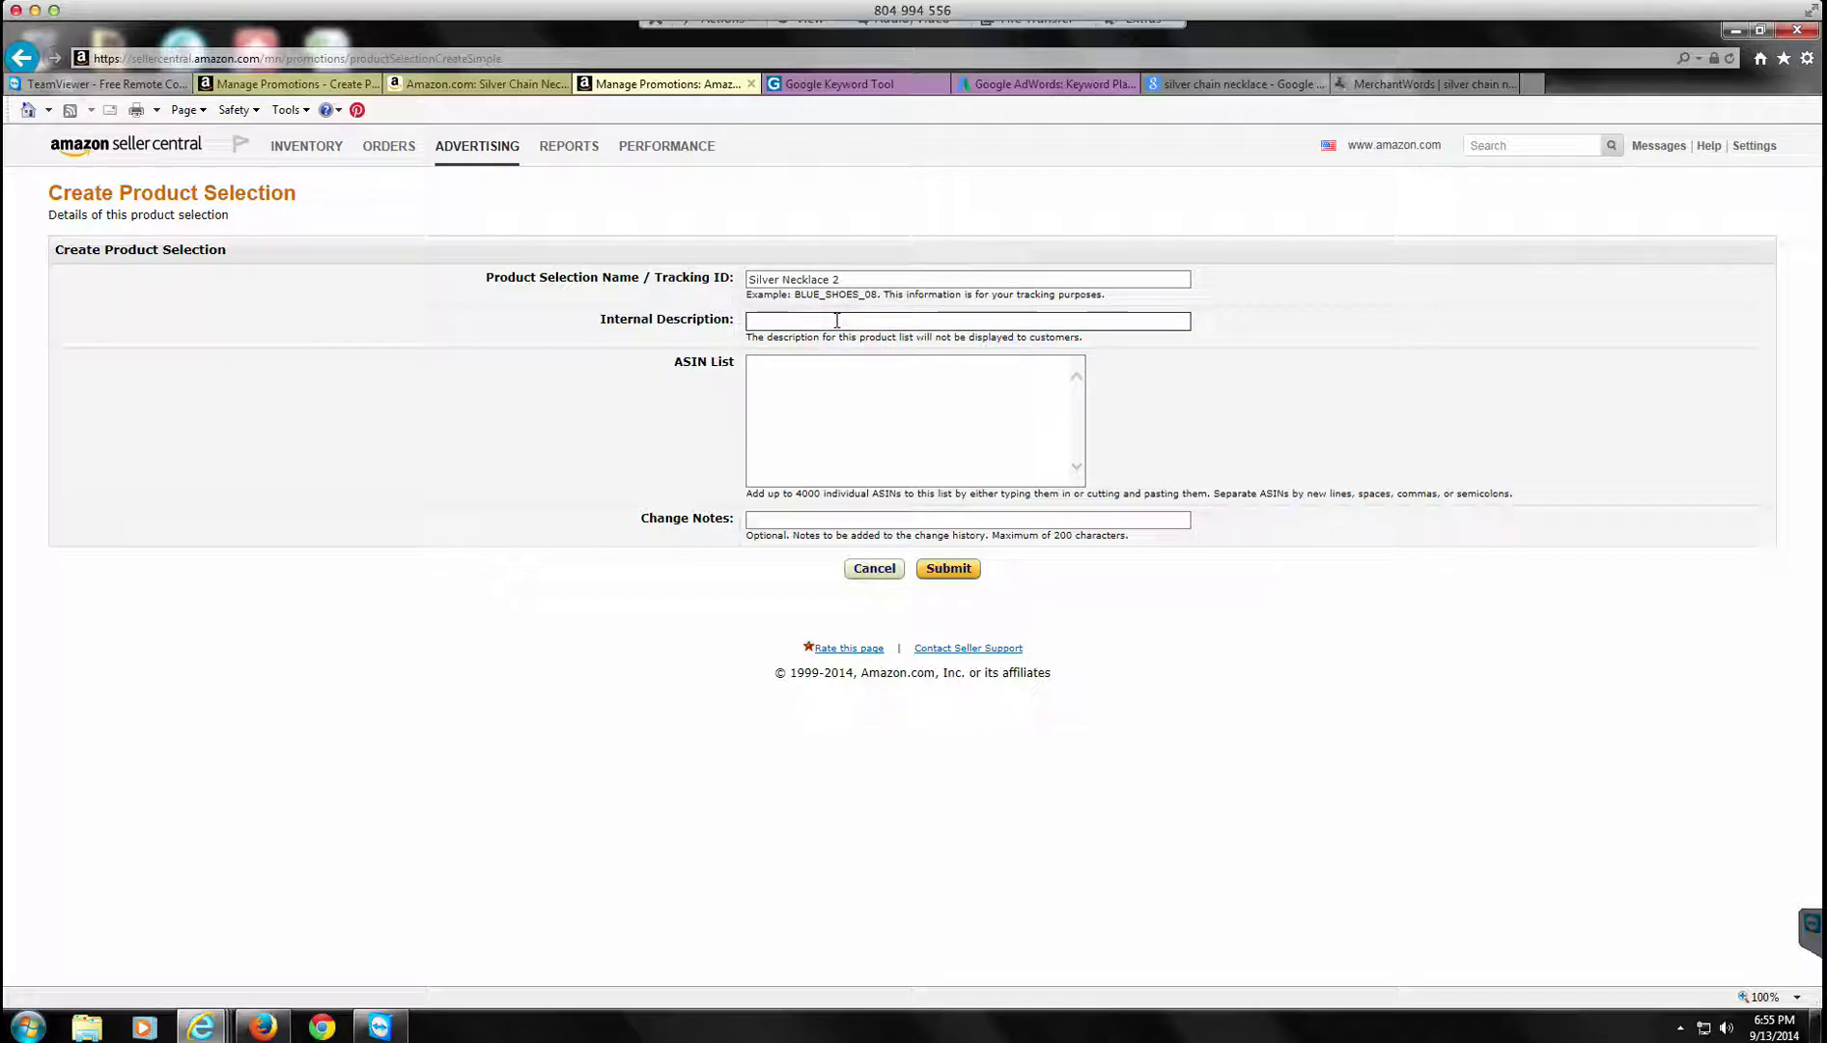
{"action": "type", "text": "Silver Necklace"}
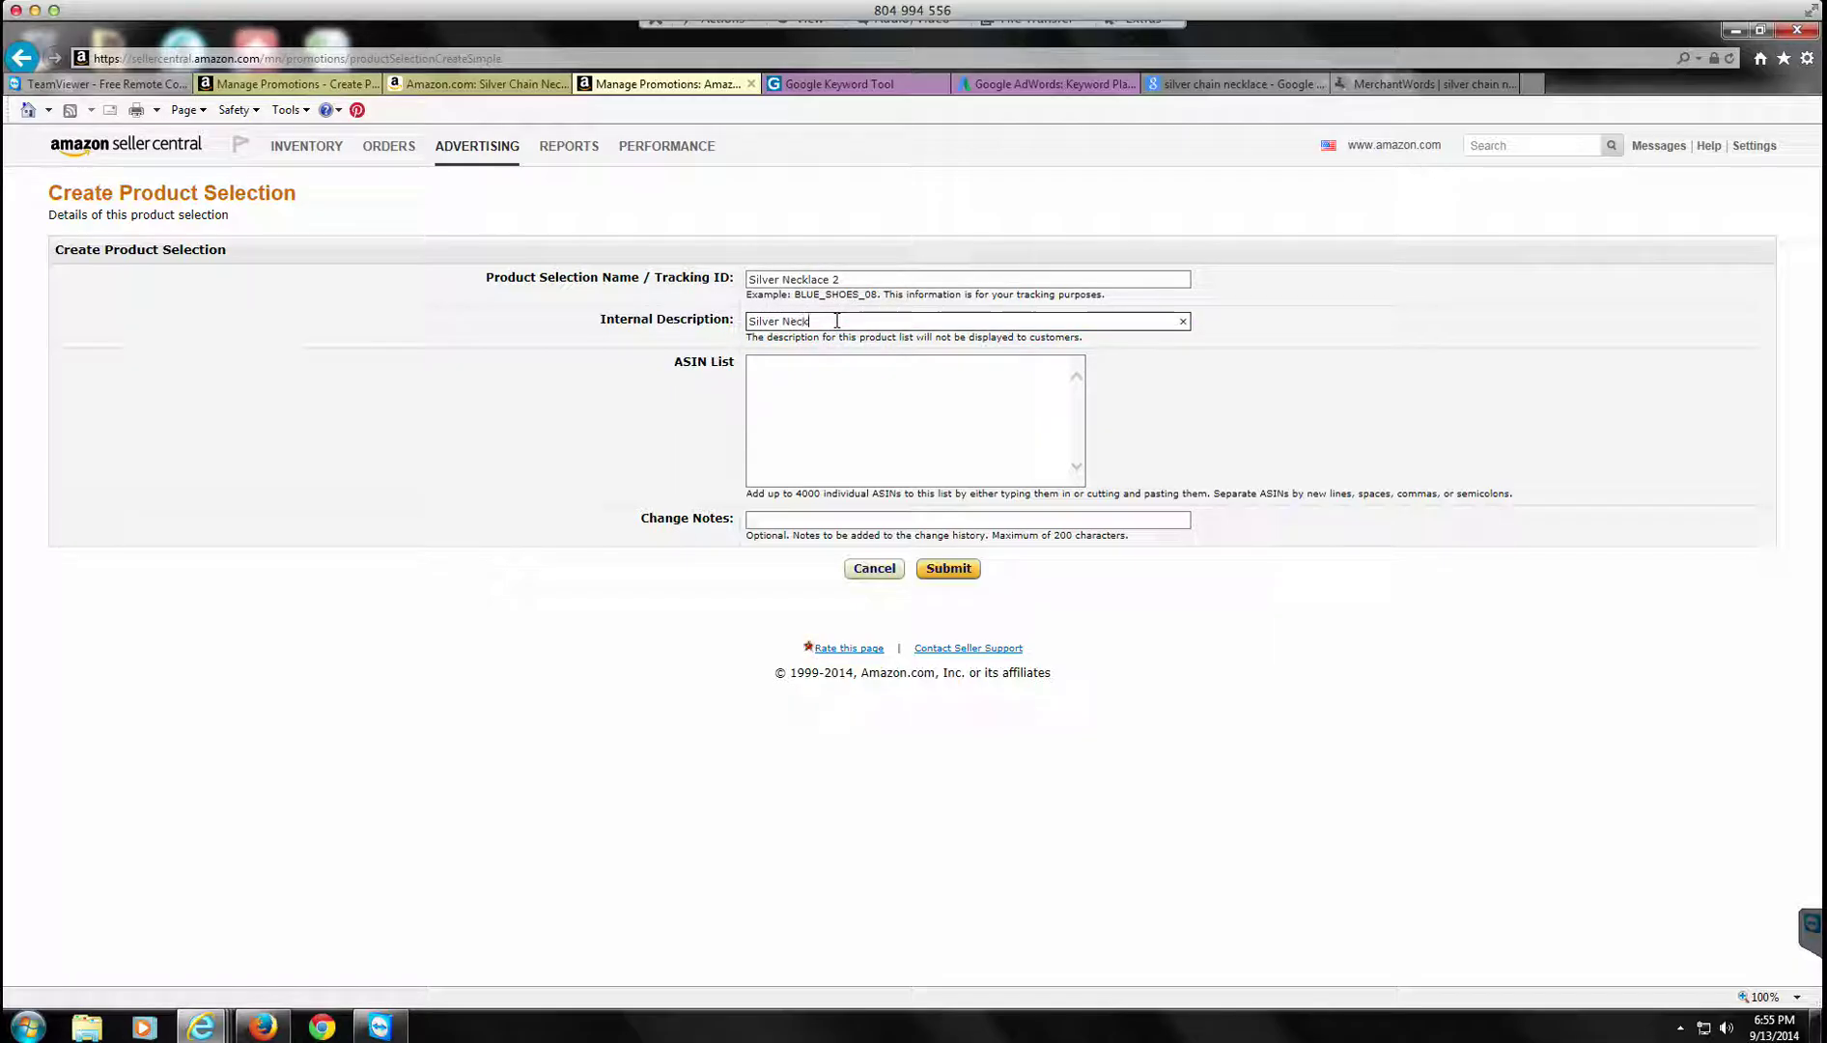
Step: Copy ASIN B00M6F7Q86 from the necklace page and paste it into the ASIN List box
{"action": "left_click", "coordinate": [816, 388]}
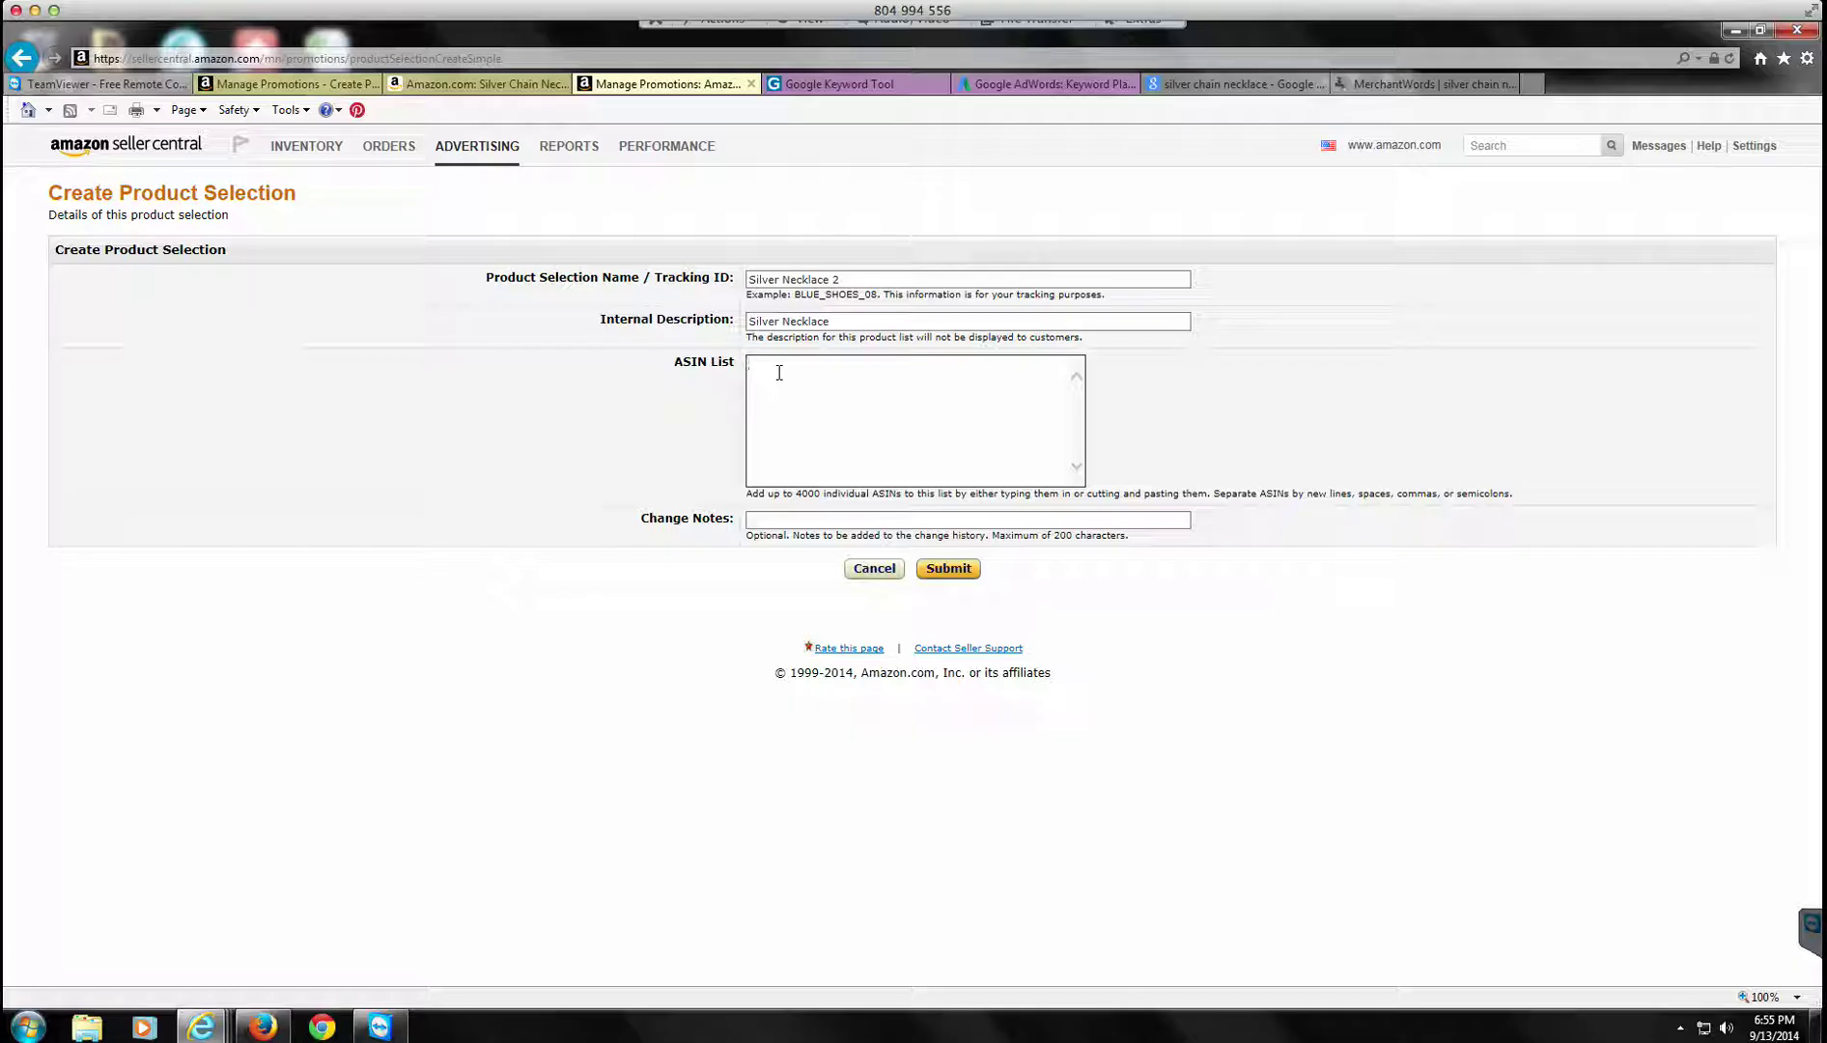
{"action": "left_click", "coordinate": [779, 372]}
{"action": "left_click", "coordinate": [779, 372]}
{"action": "key", "text": "alt"}
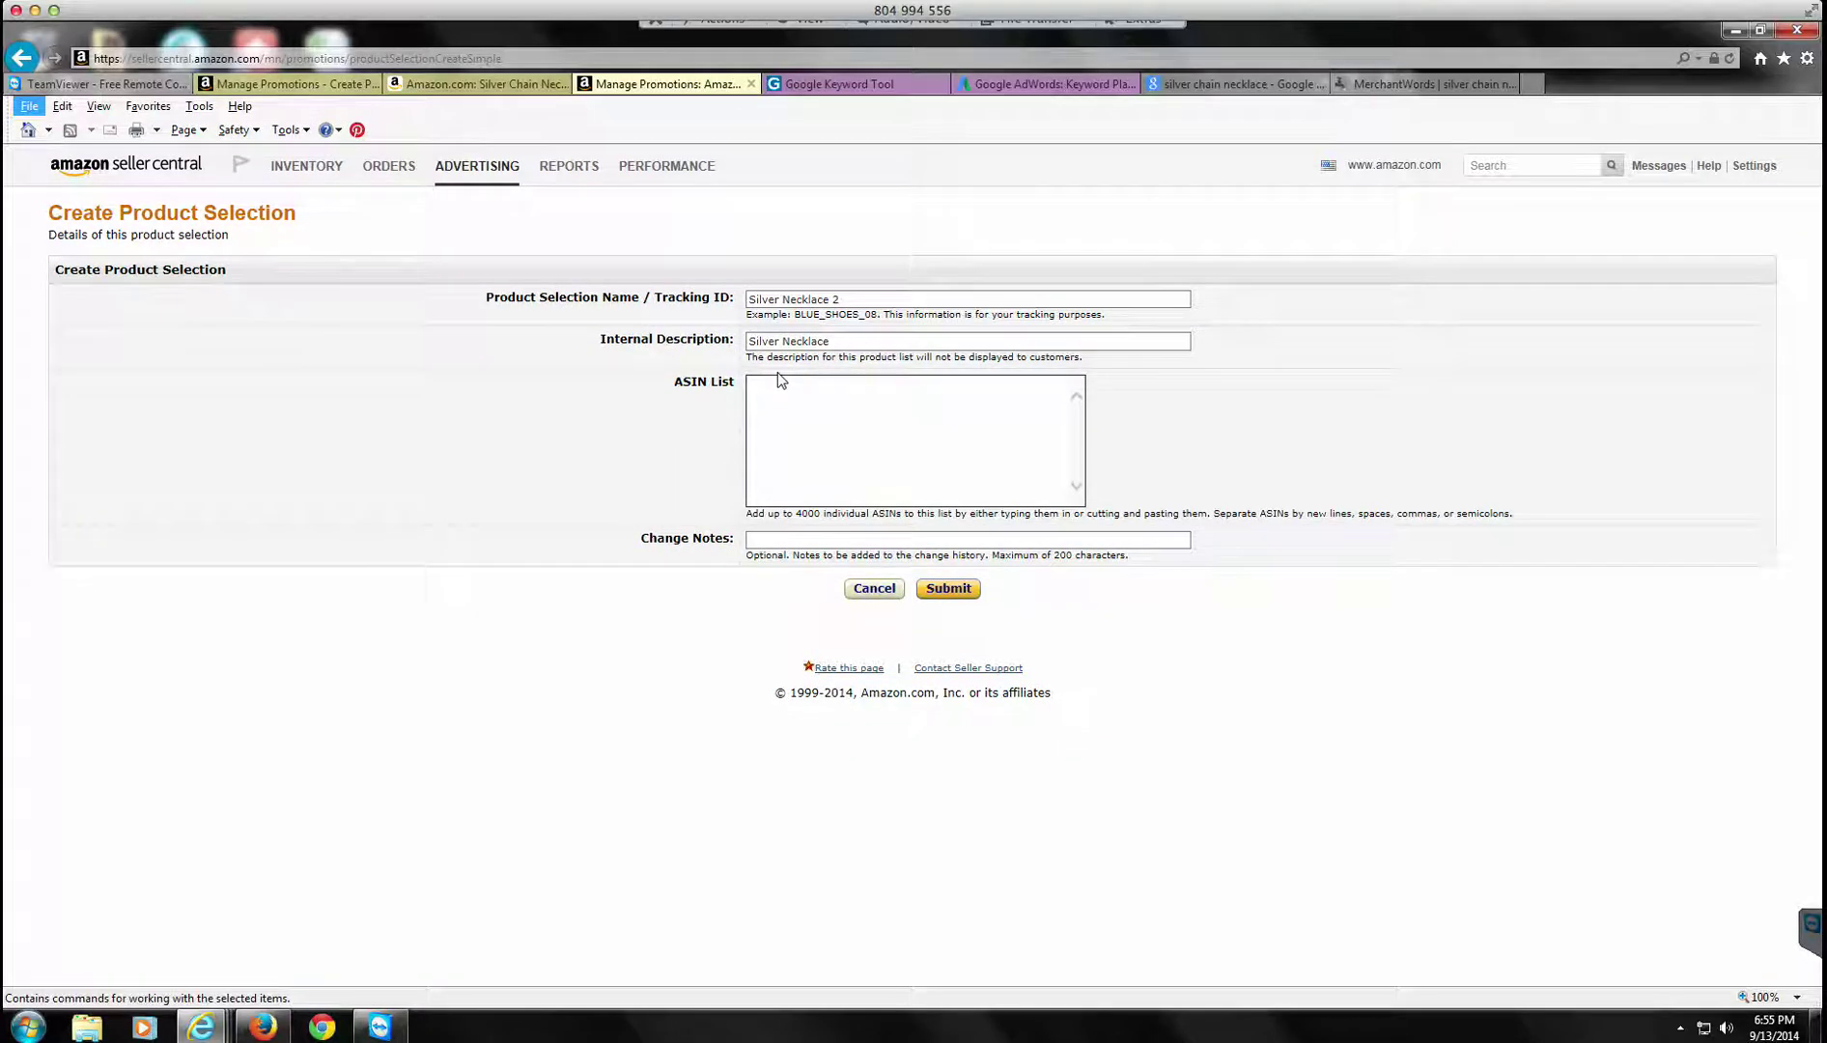
{"action": "key", "text": "alt"}
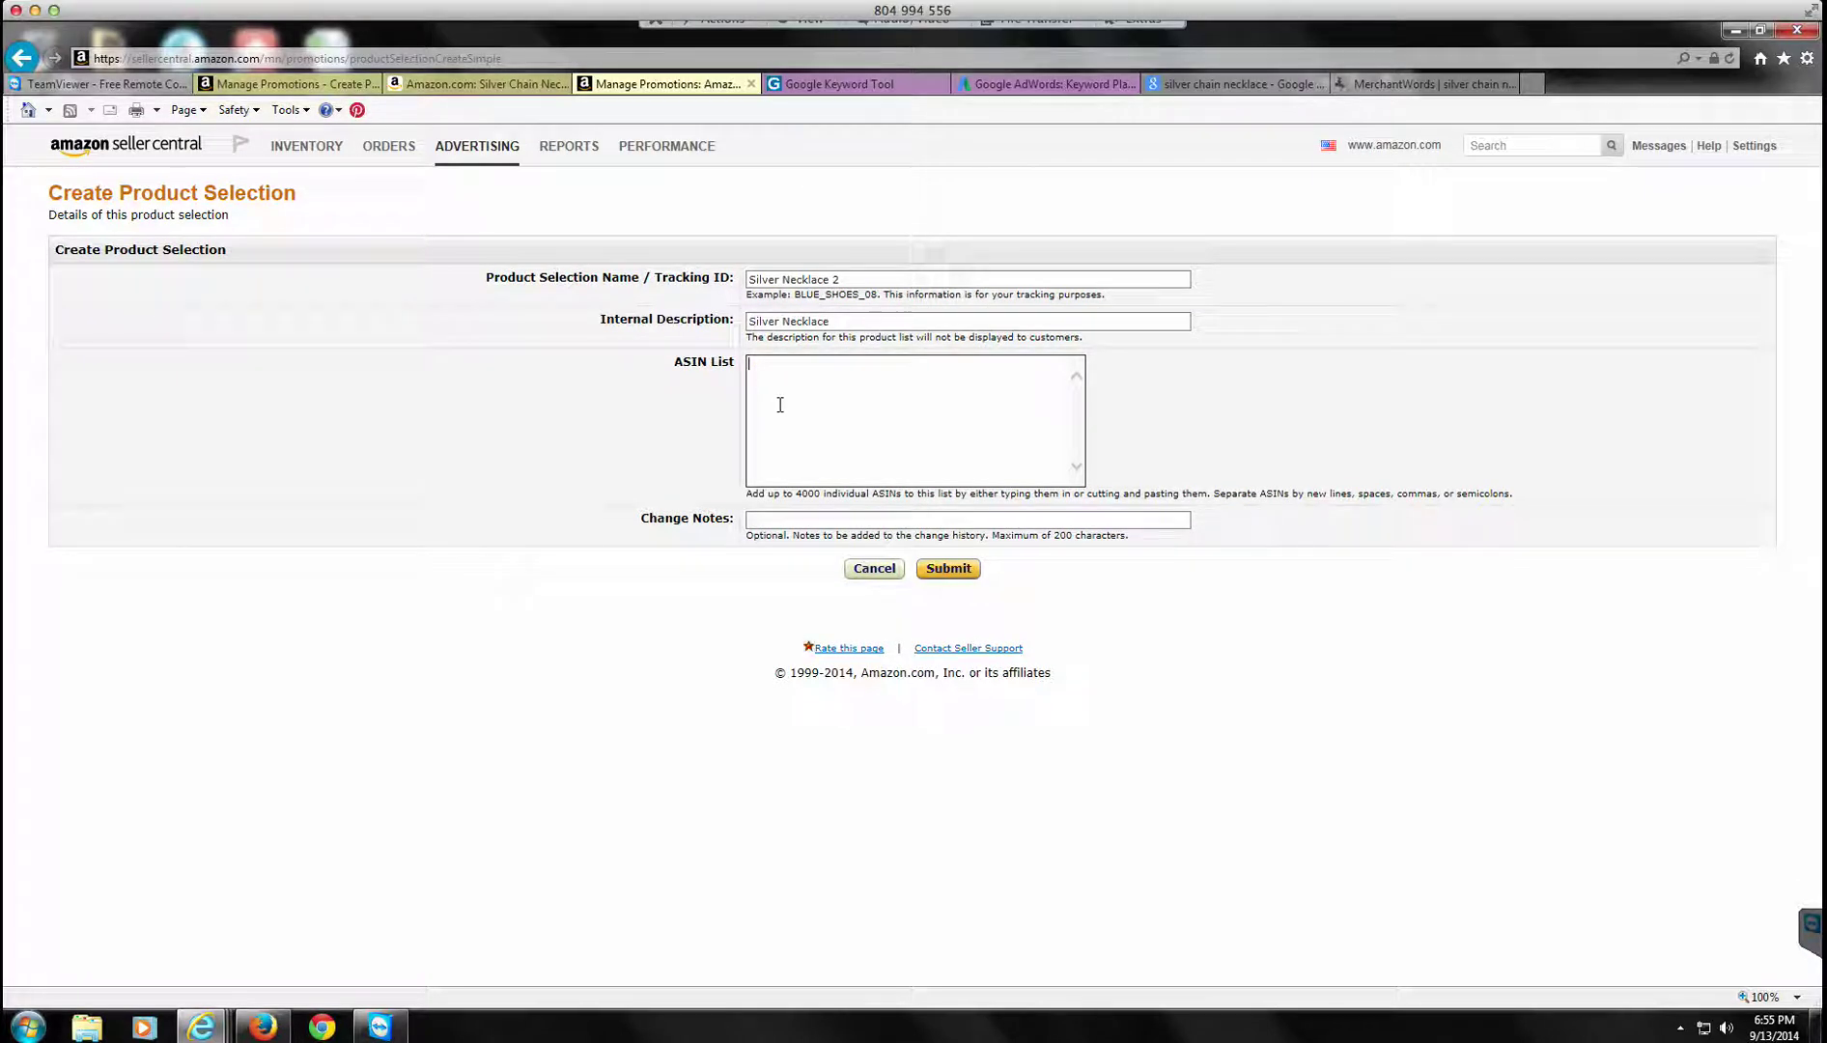
{"action": "left_click", "coordinate": [779, 404]}
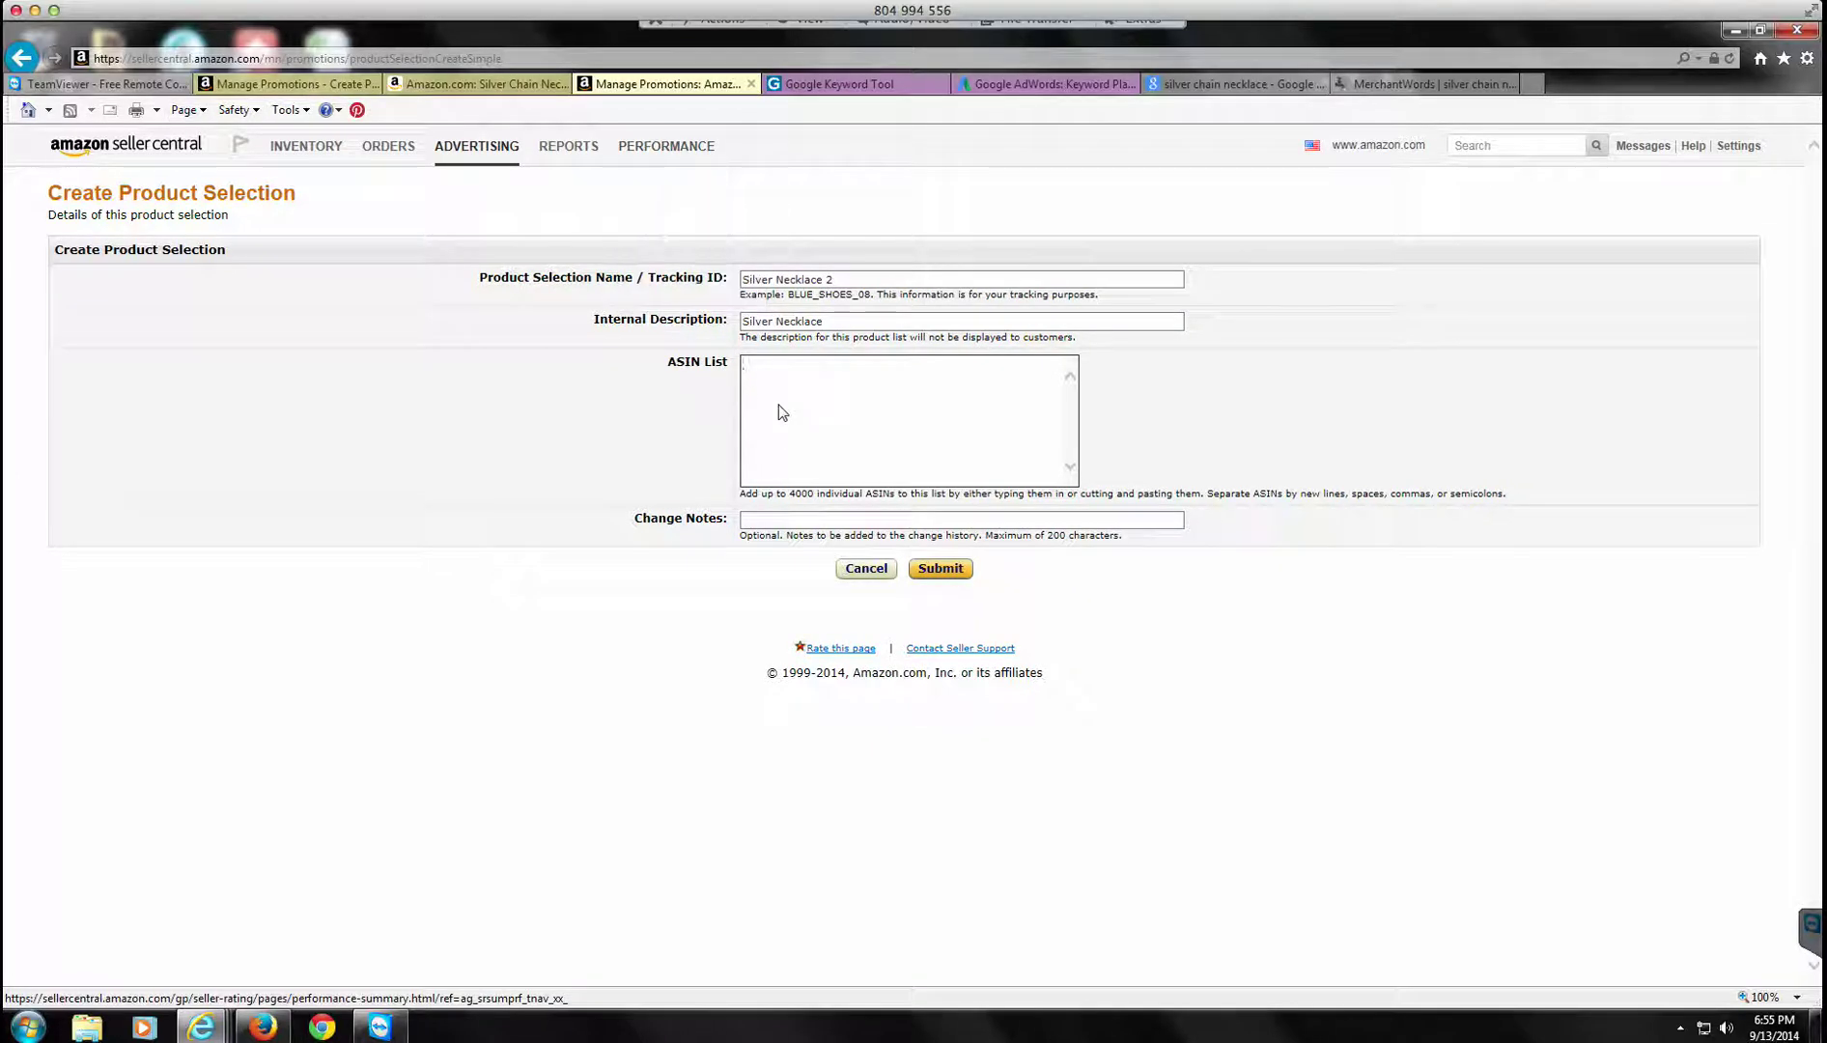
{"action": "left_click", "coordinate": [782, 412]}
{"action": "key", "text": "ctrl+shift+Tab"}
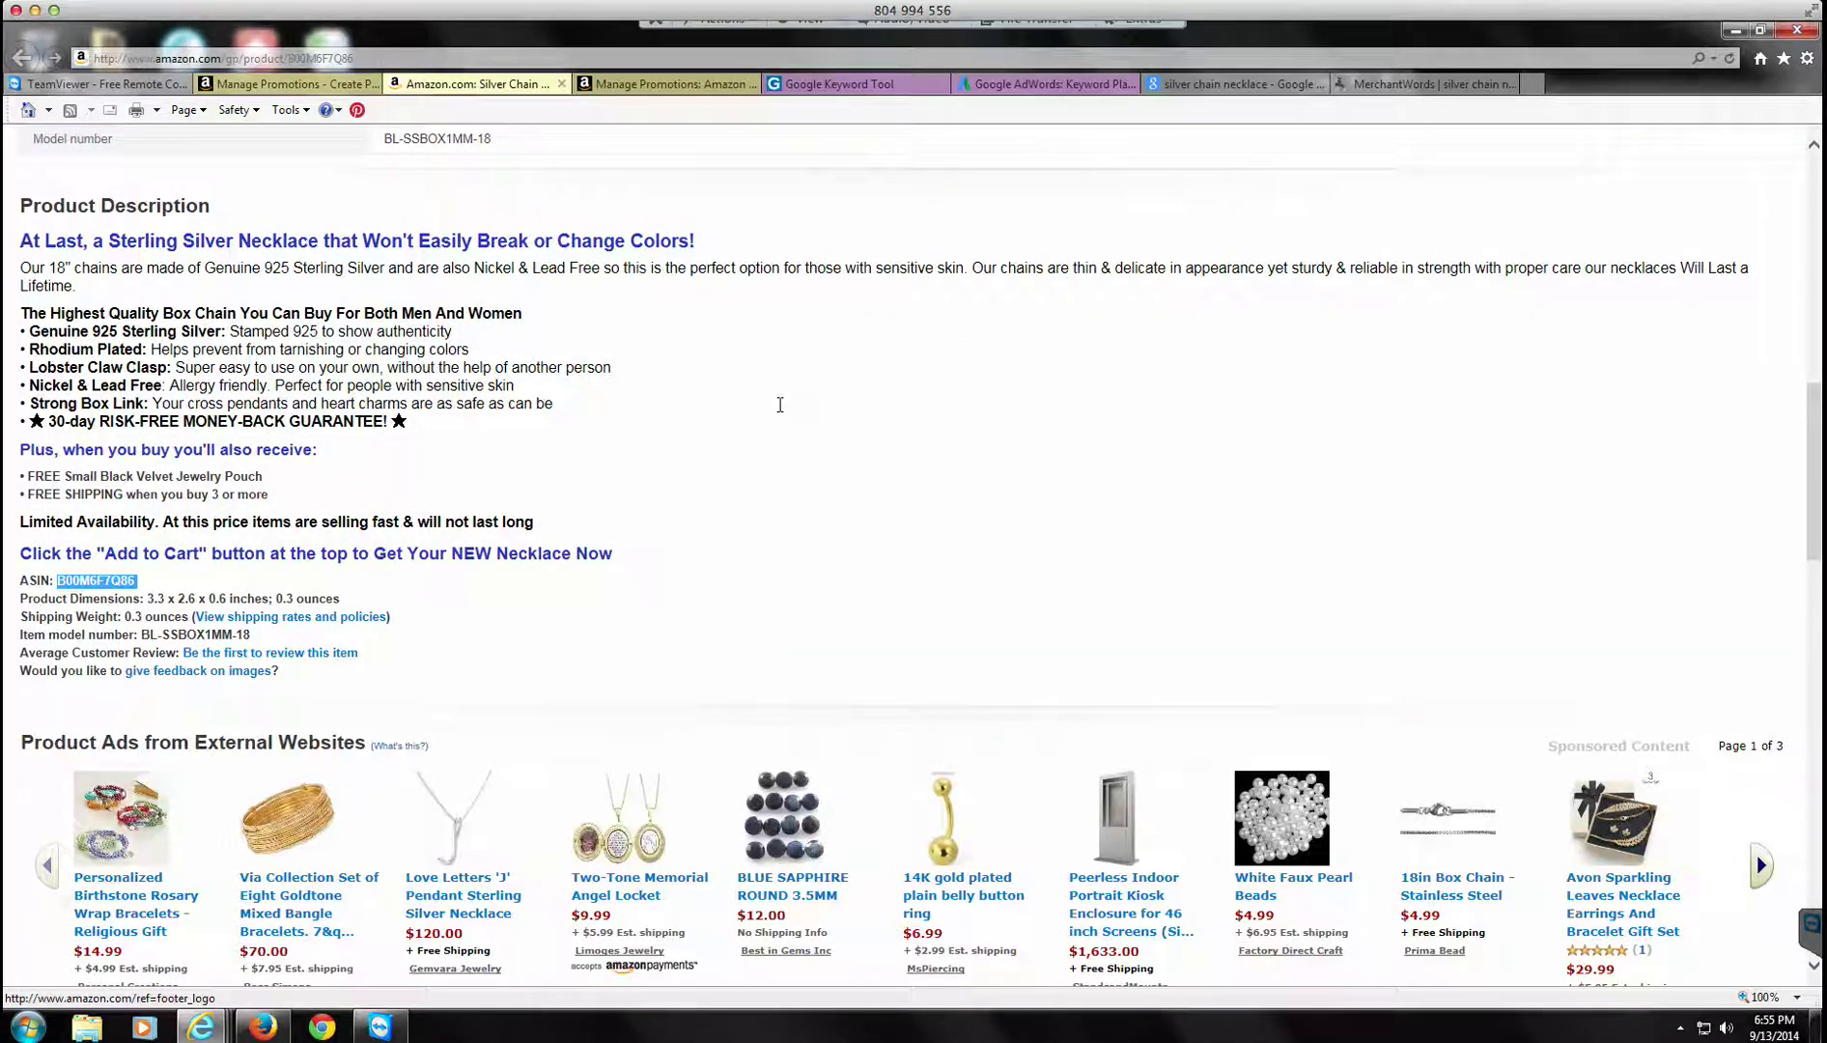
{"action": "key", "text": "shift+F10"}
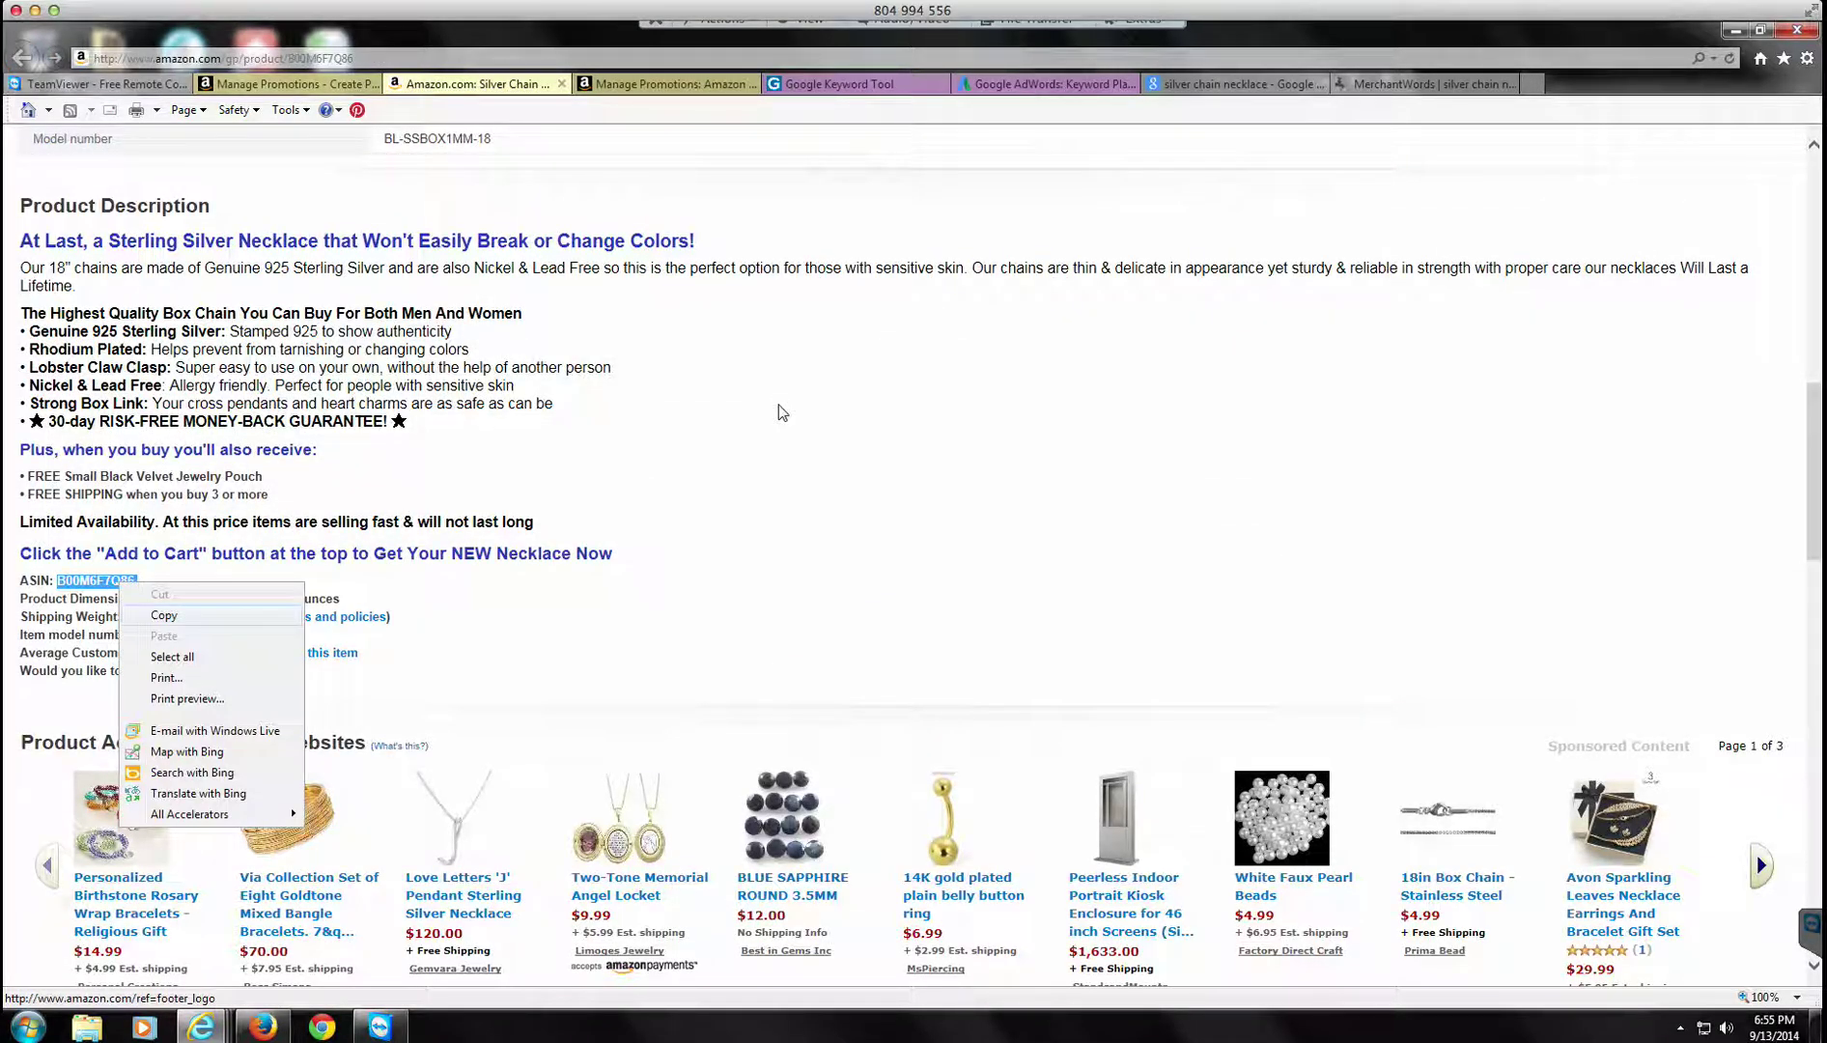
{"action": "key", "text": "c"}
{"action": "key", "text": "ctrl+Tab"}
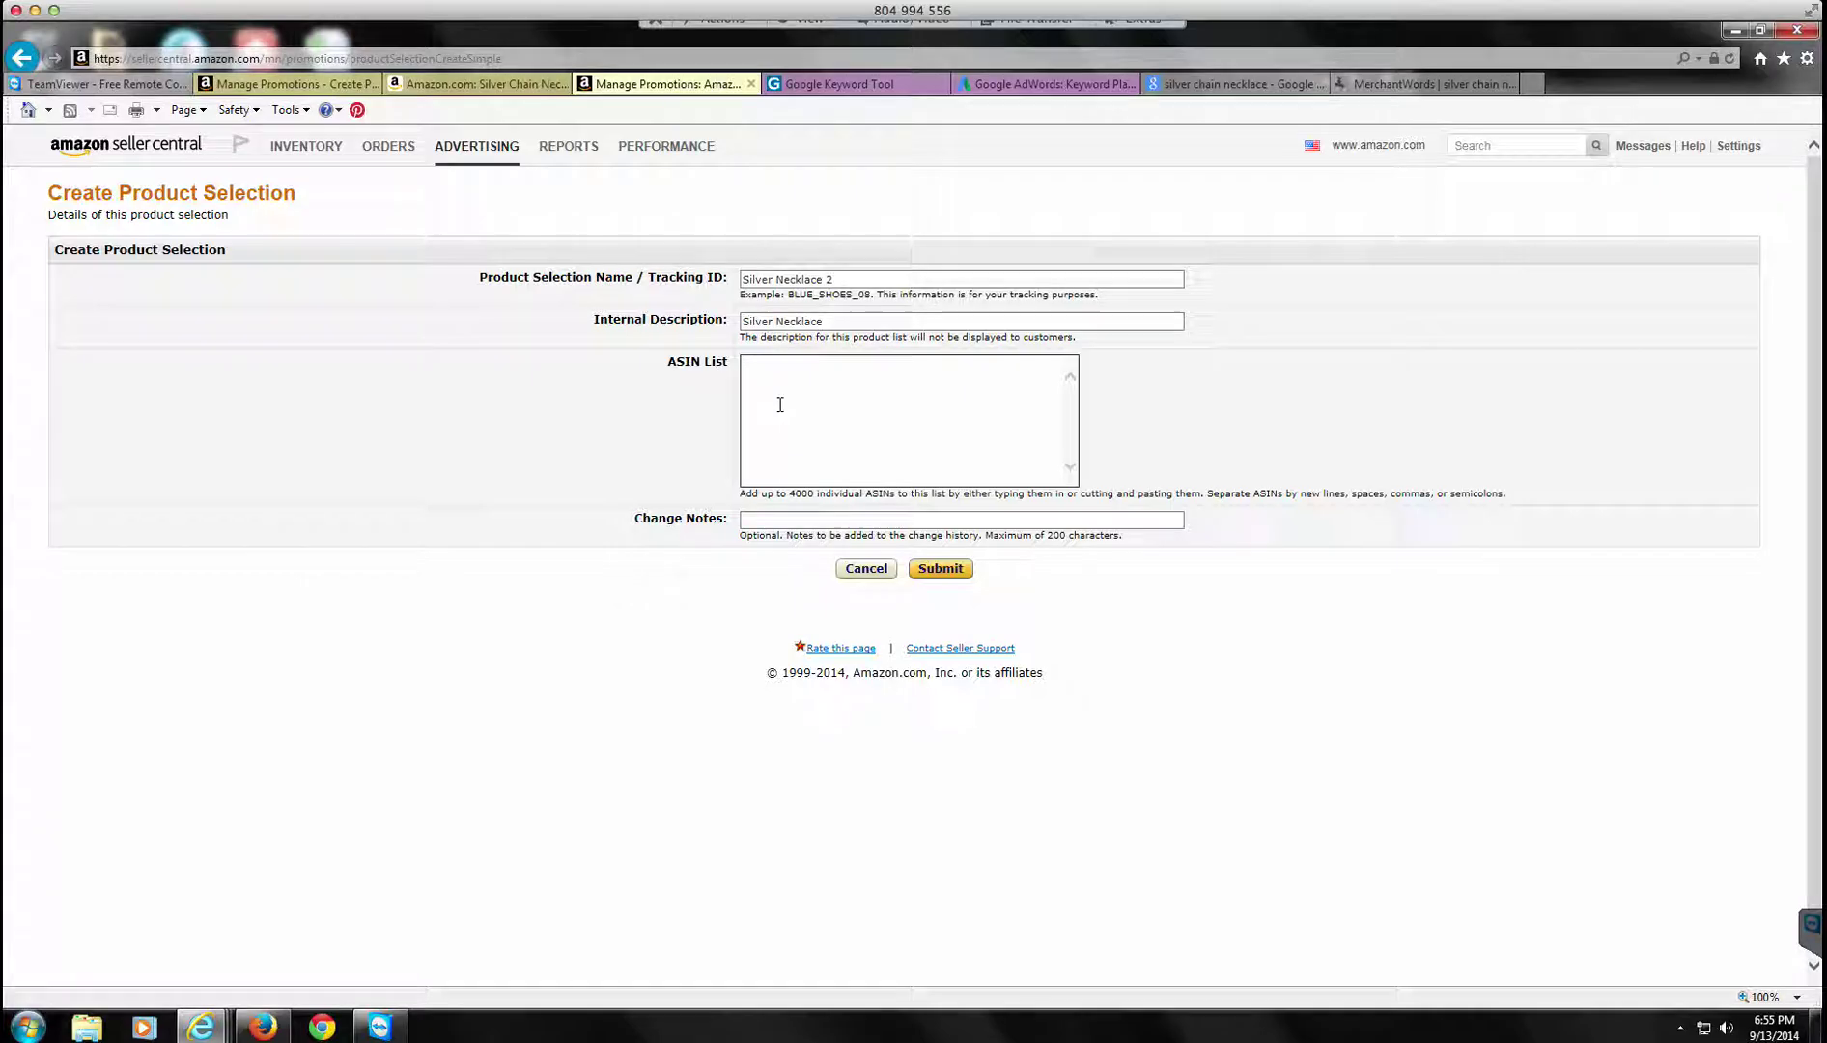
{"action": "right_click", "coordinate": [780, 406]}
{"action": "key", "text": "p"}
Step: Save the Silver Necklace 2 product selection and return to the Money Off promotion form
{"action": "left_click", "coordinate": [949, 575]}
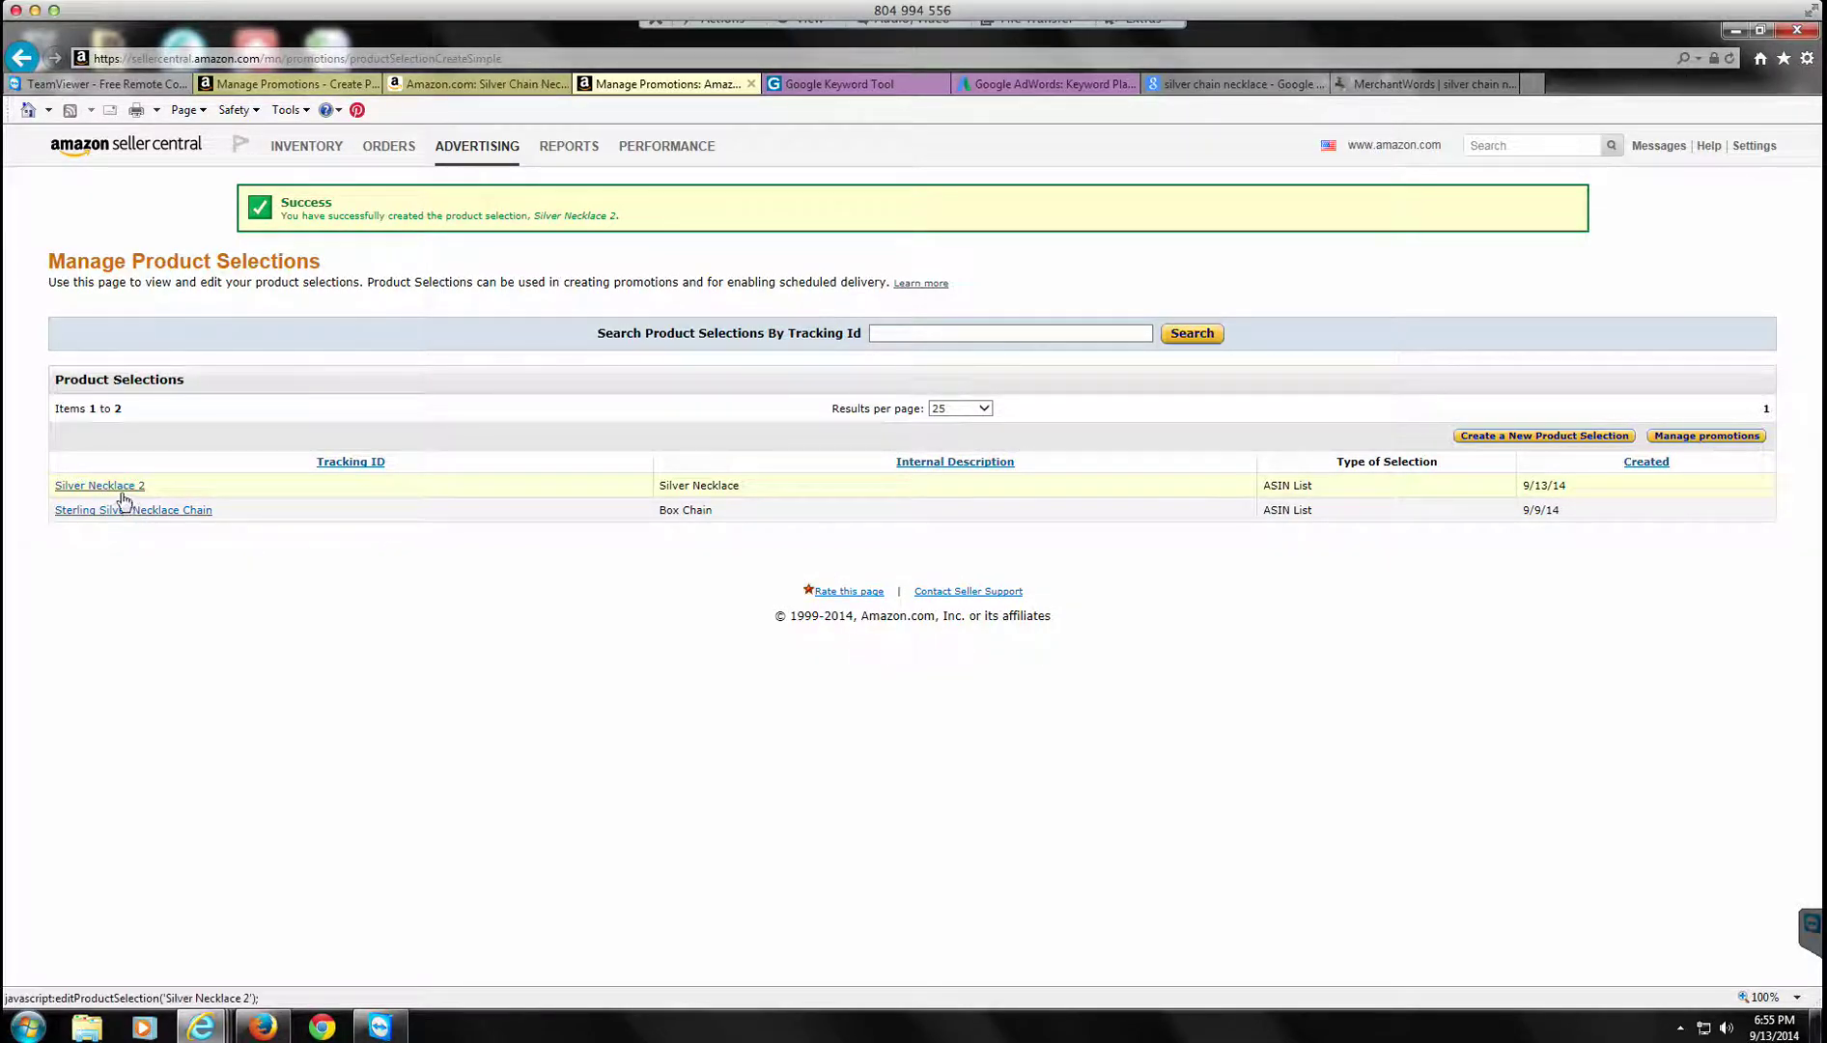
{"action": "left_click", "coordinate": [469, 83]}
{"action": "left_click", "coordinate": [351, 87]}
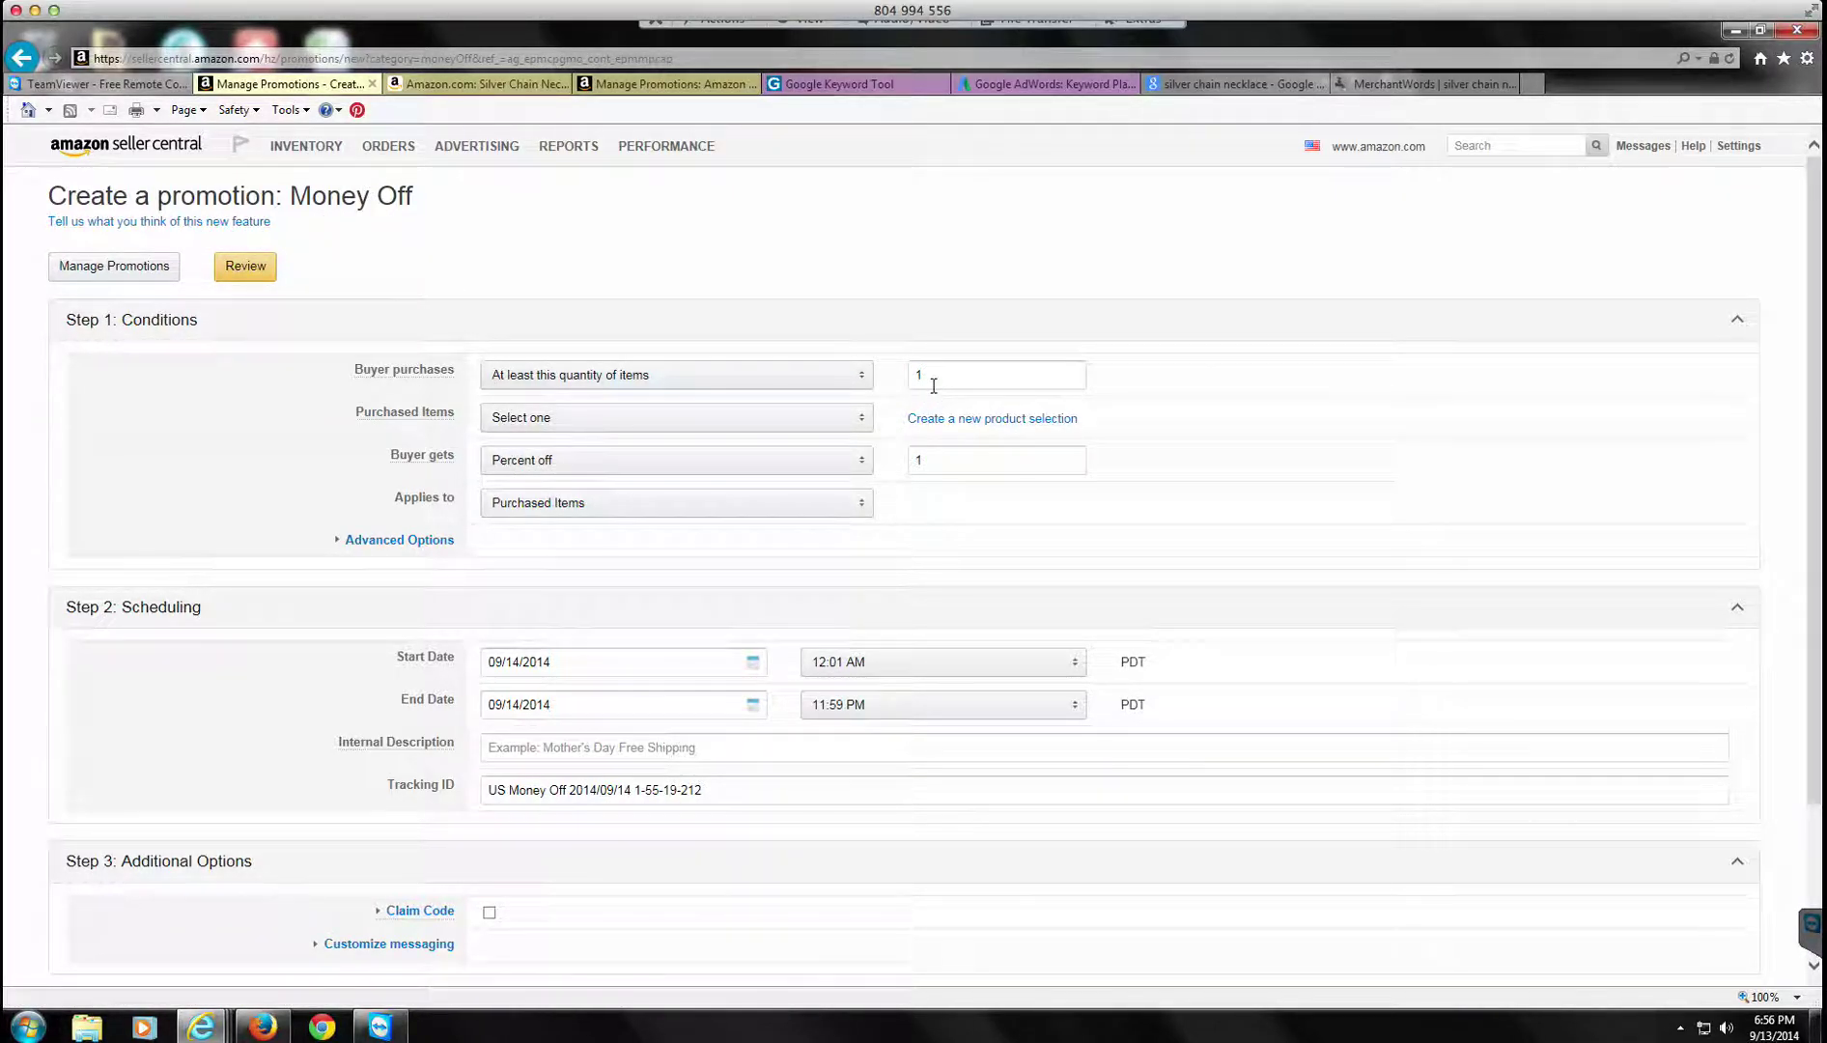
Step: Target Silver Necklace 2 as the purchased item, with Buyer gets set to Amount off ($)
{"action": "left_click", "coordinate": [820, 422]}
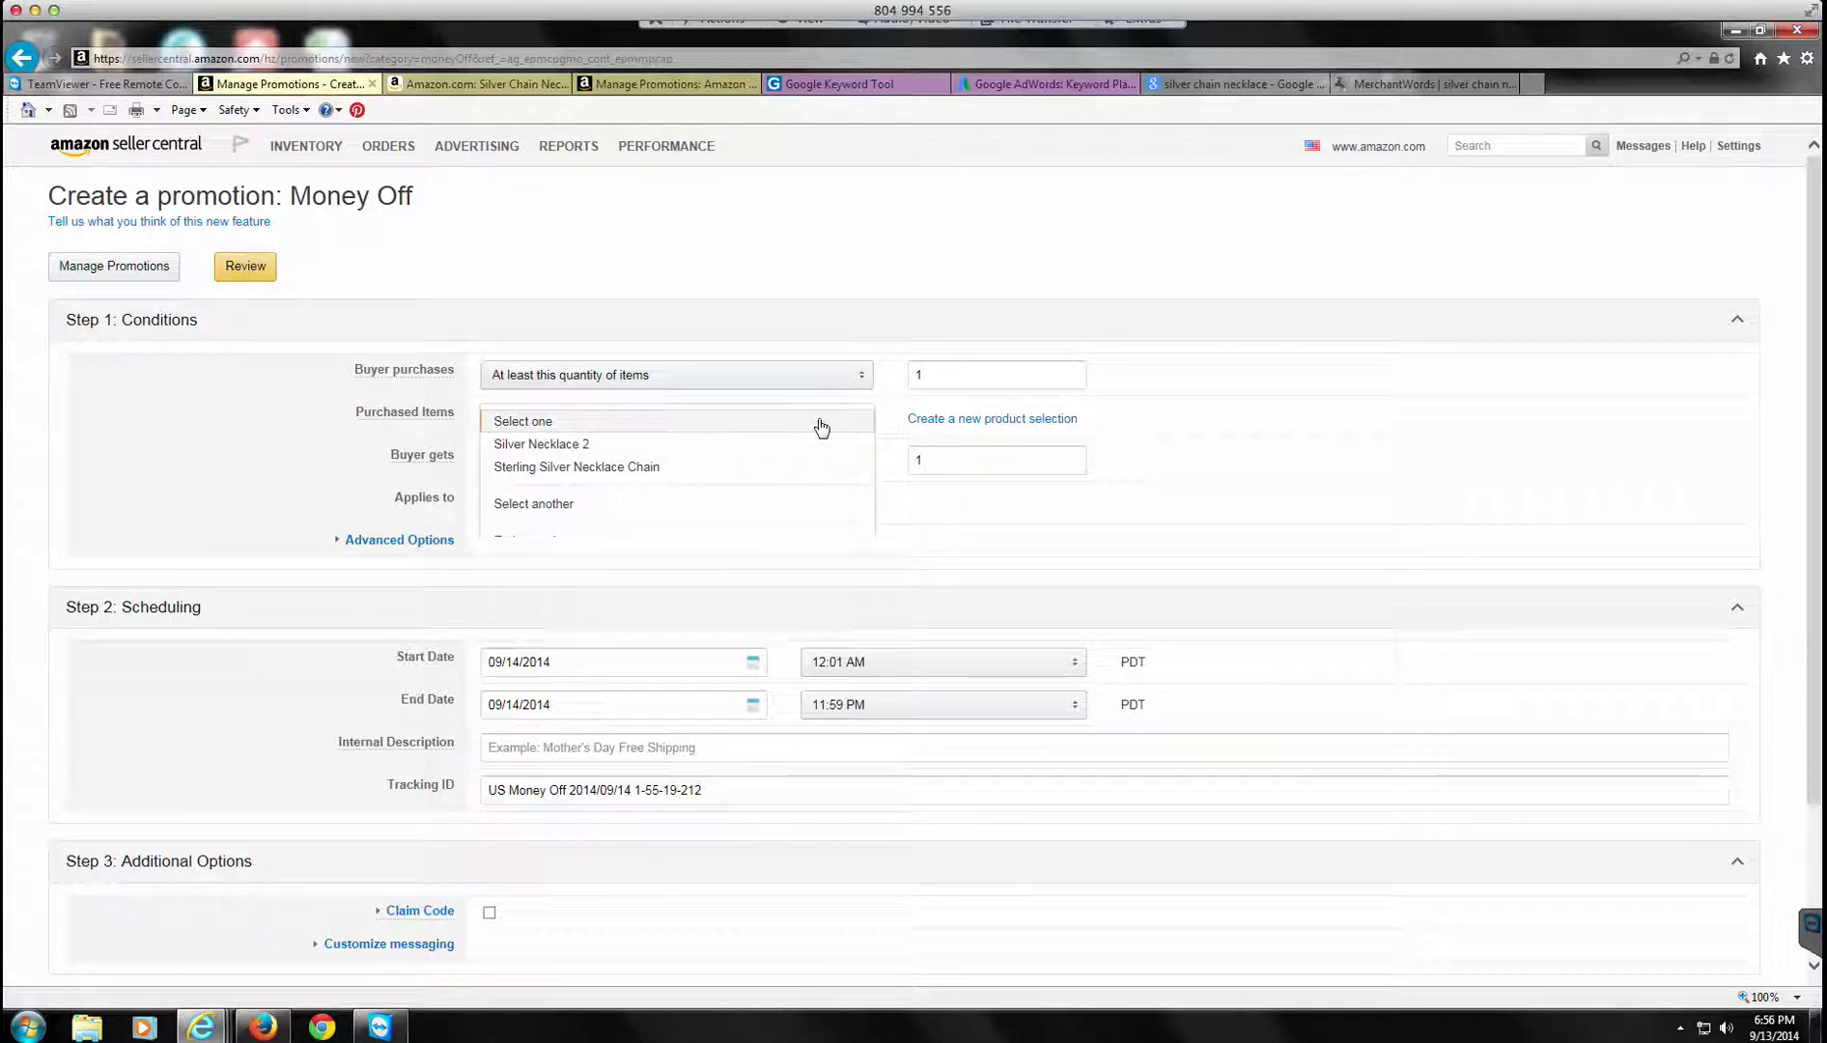
{"action": "left_click", "coordinate": [630, 447]}
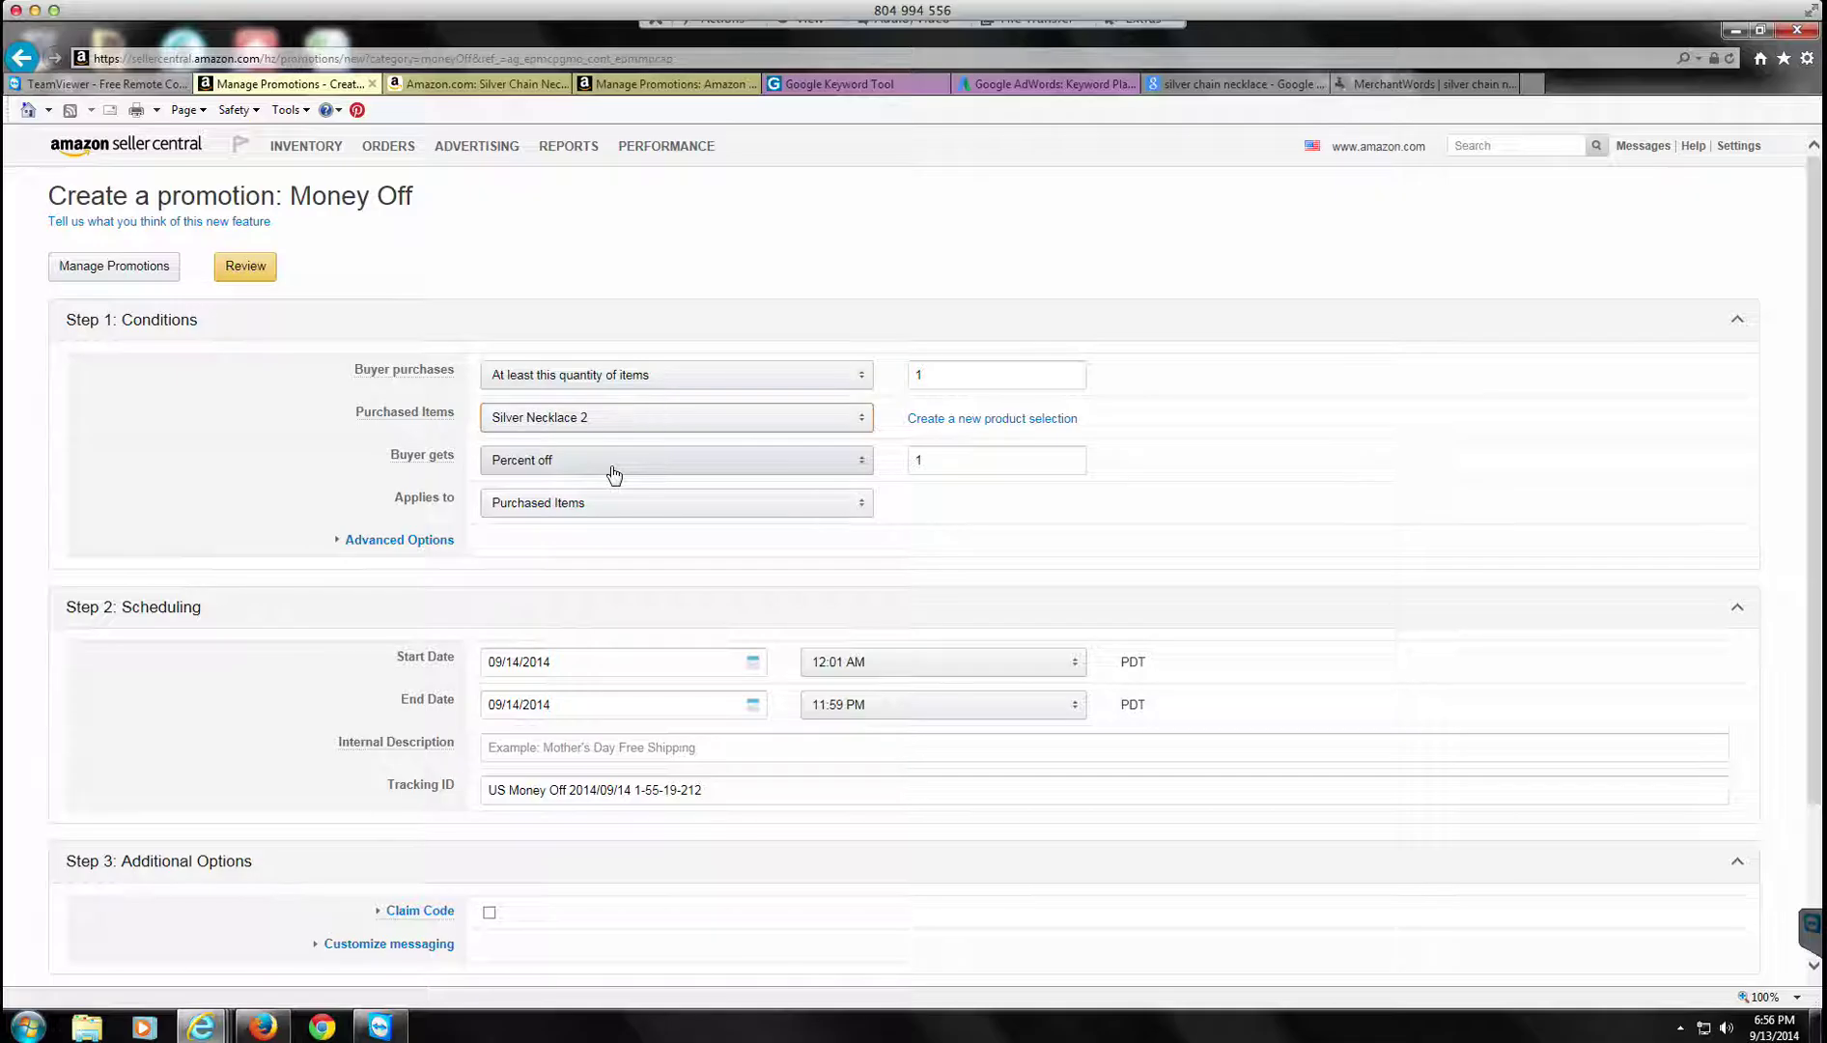
{"action": "left_click", "coordinate": [613, 473]}
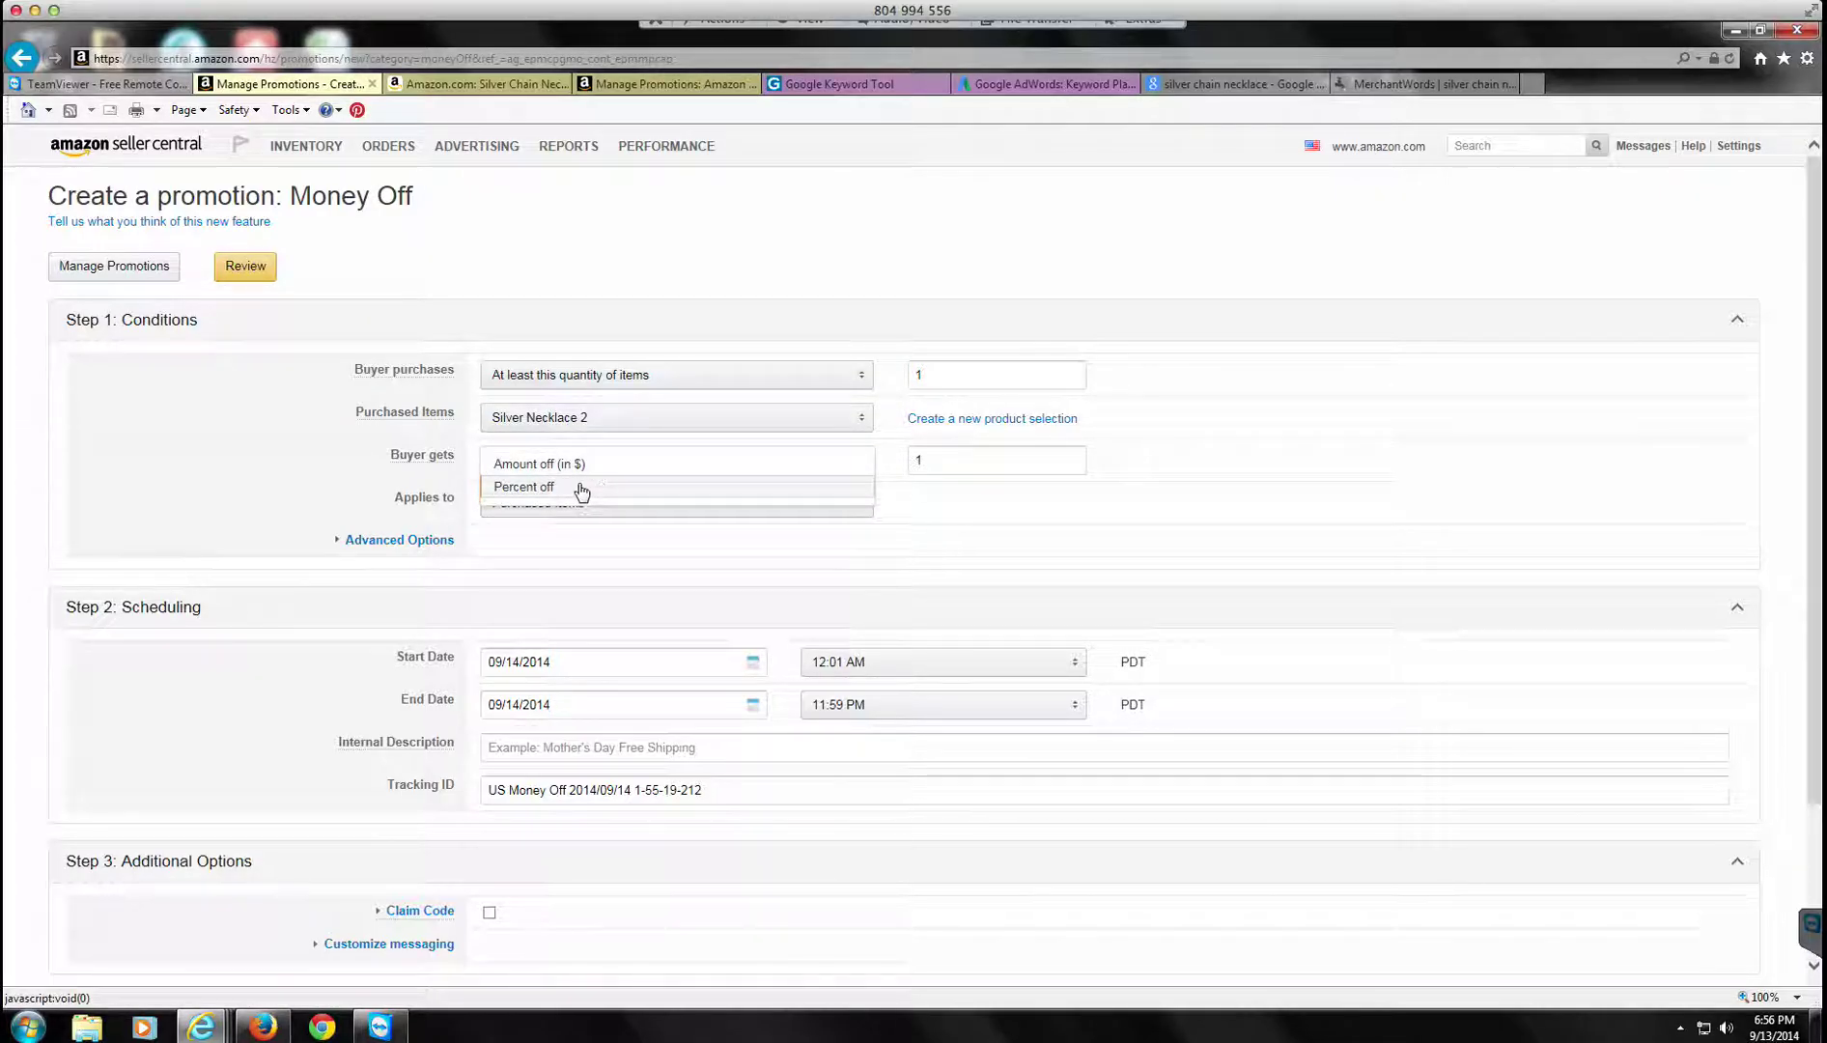
{"action": "left_click", "coordinate": [561, 465]}
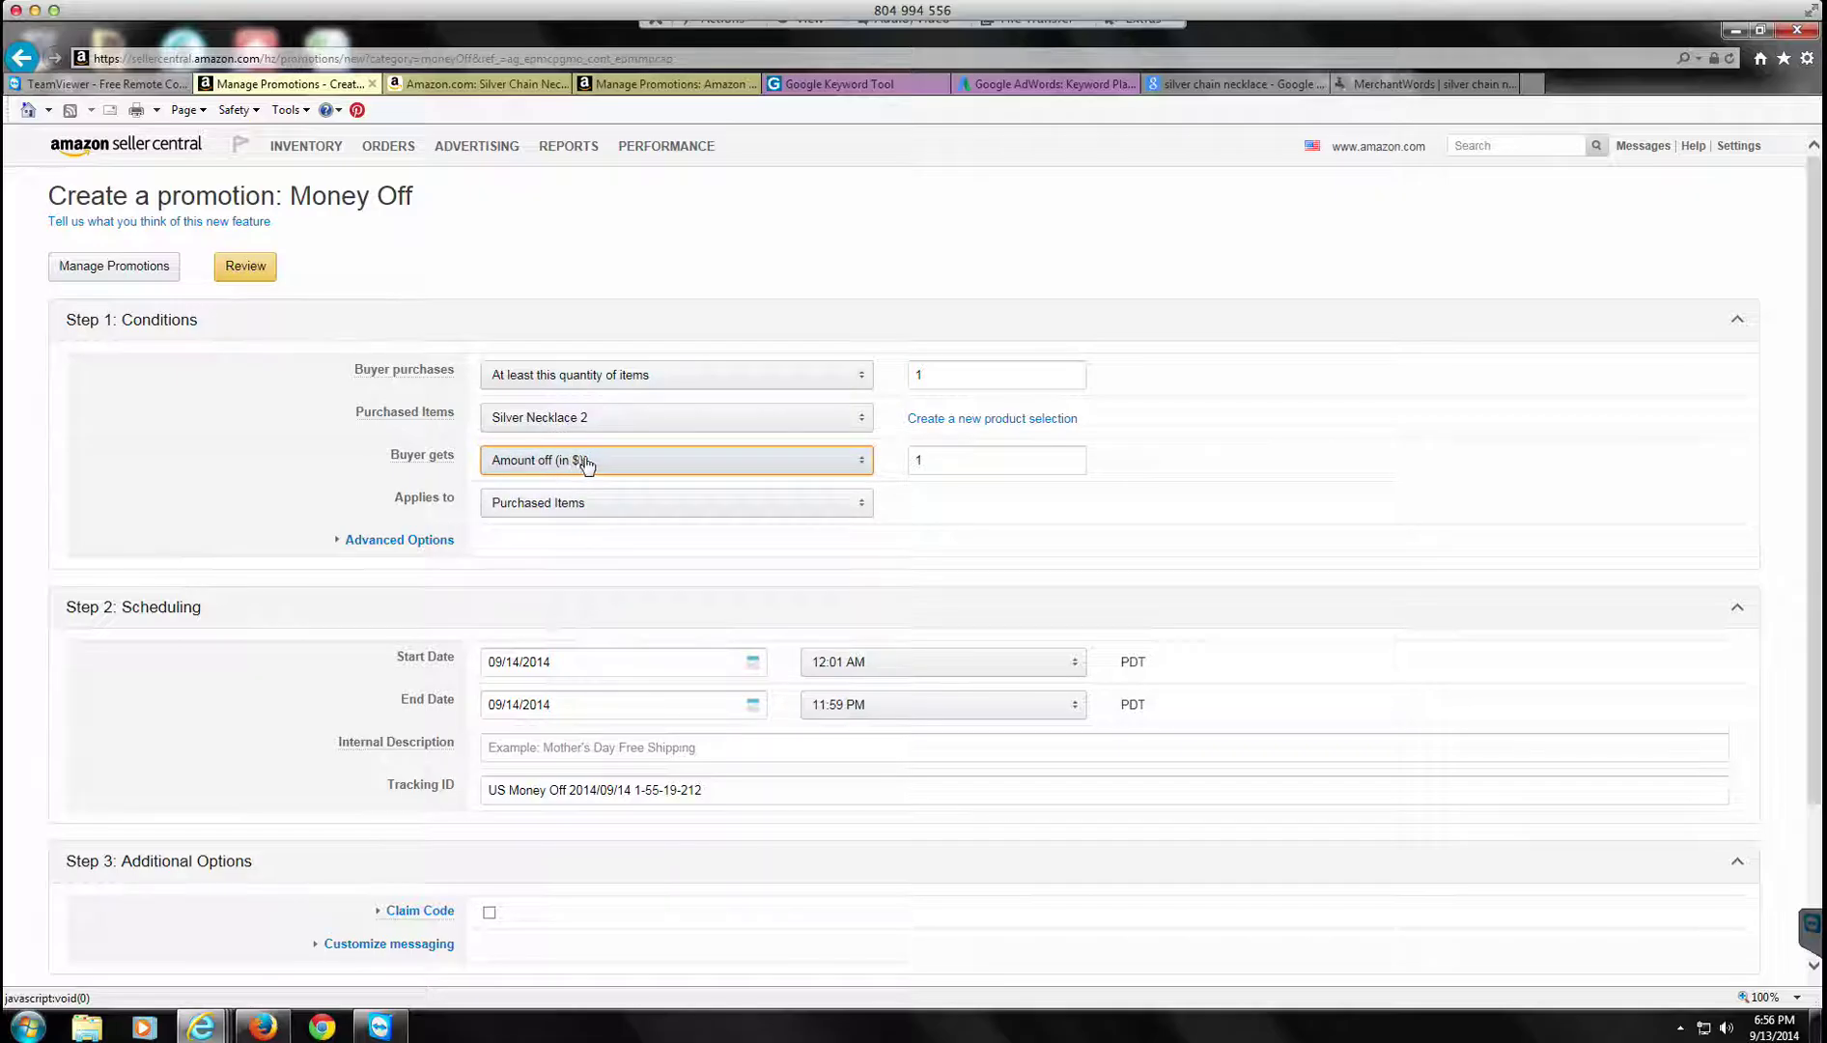
Step: Check the necklace's price on its product page and enter a 10.99 discount amount
{"action": "left_click", "coordinate": [511, 86]}
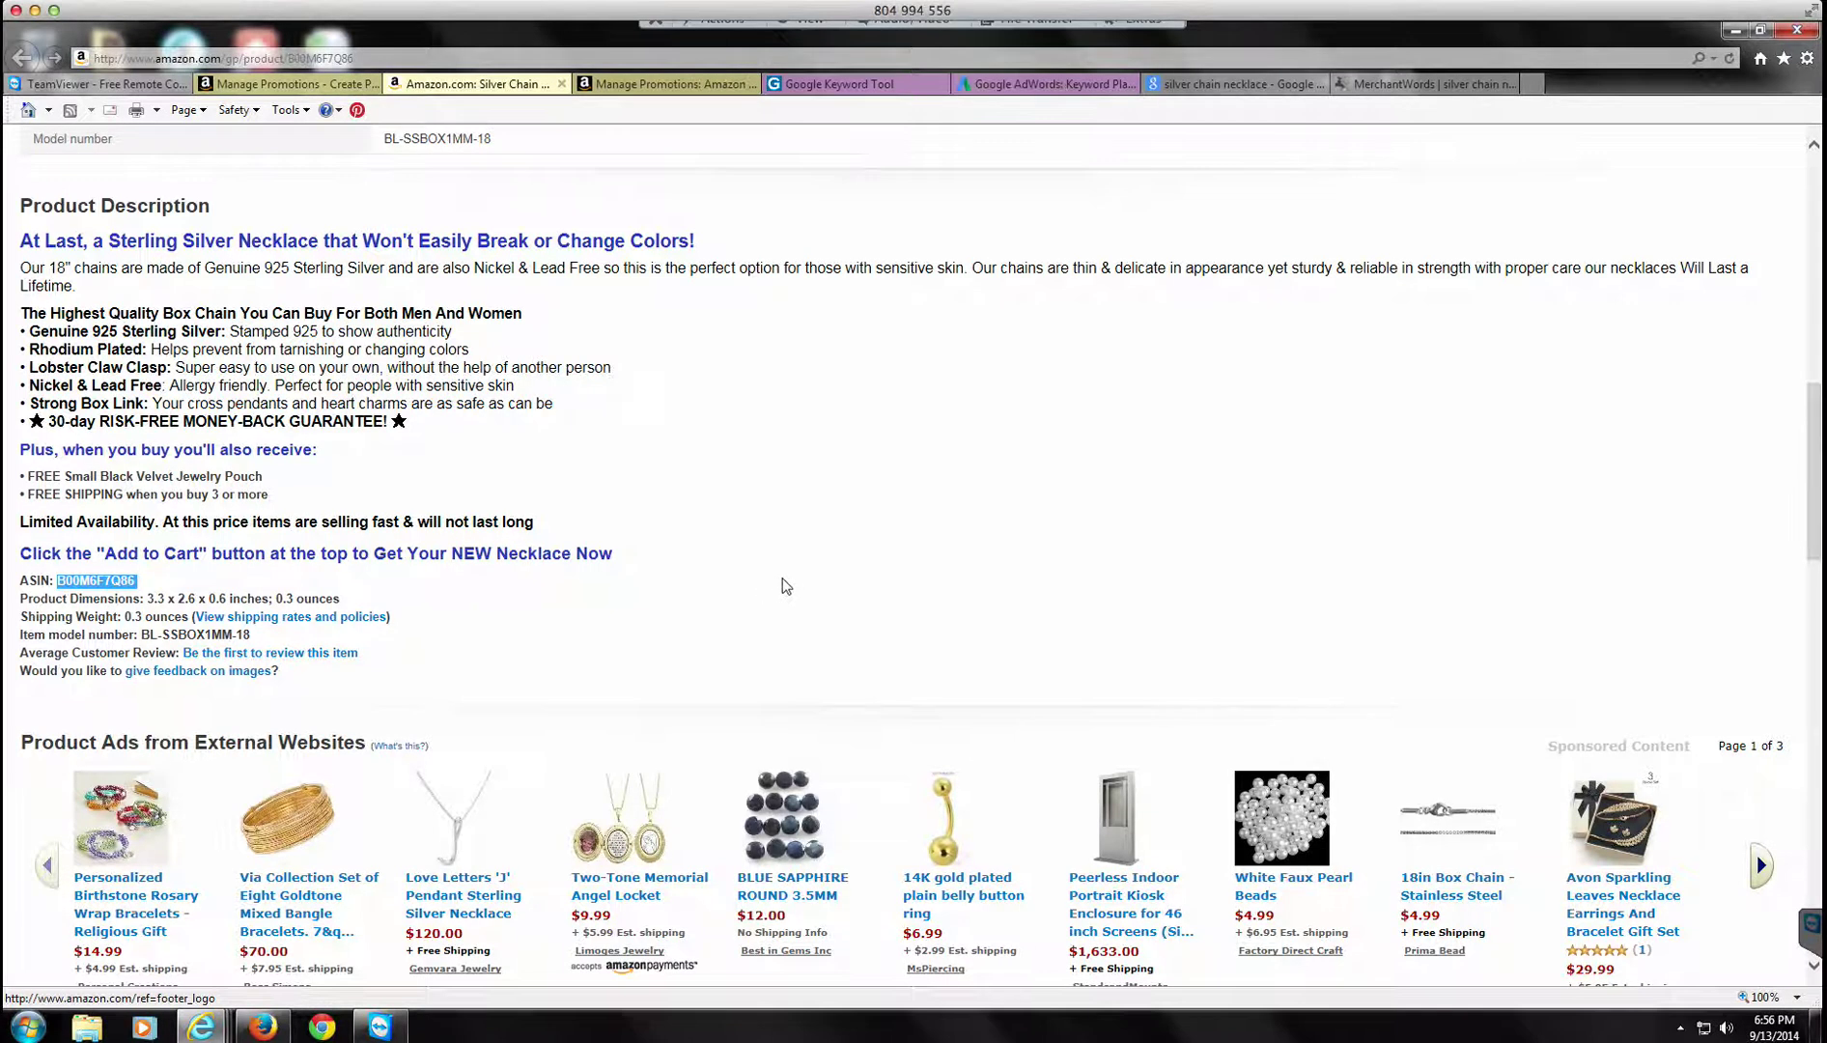
{"action": "key", "text": "Home"}
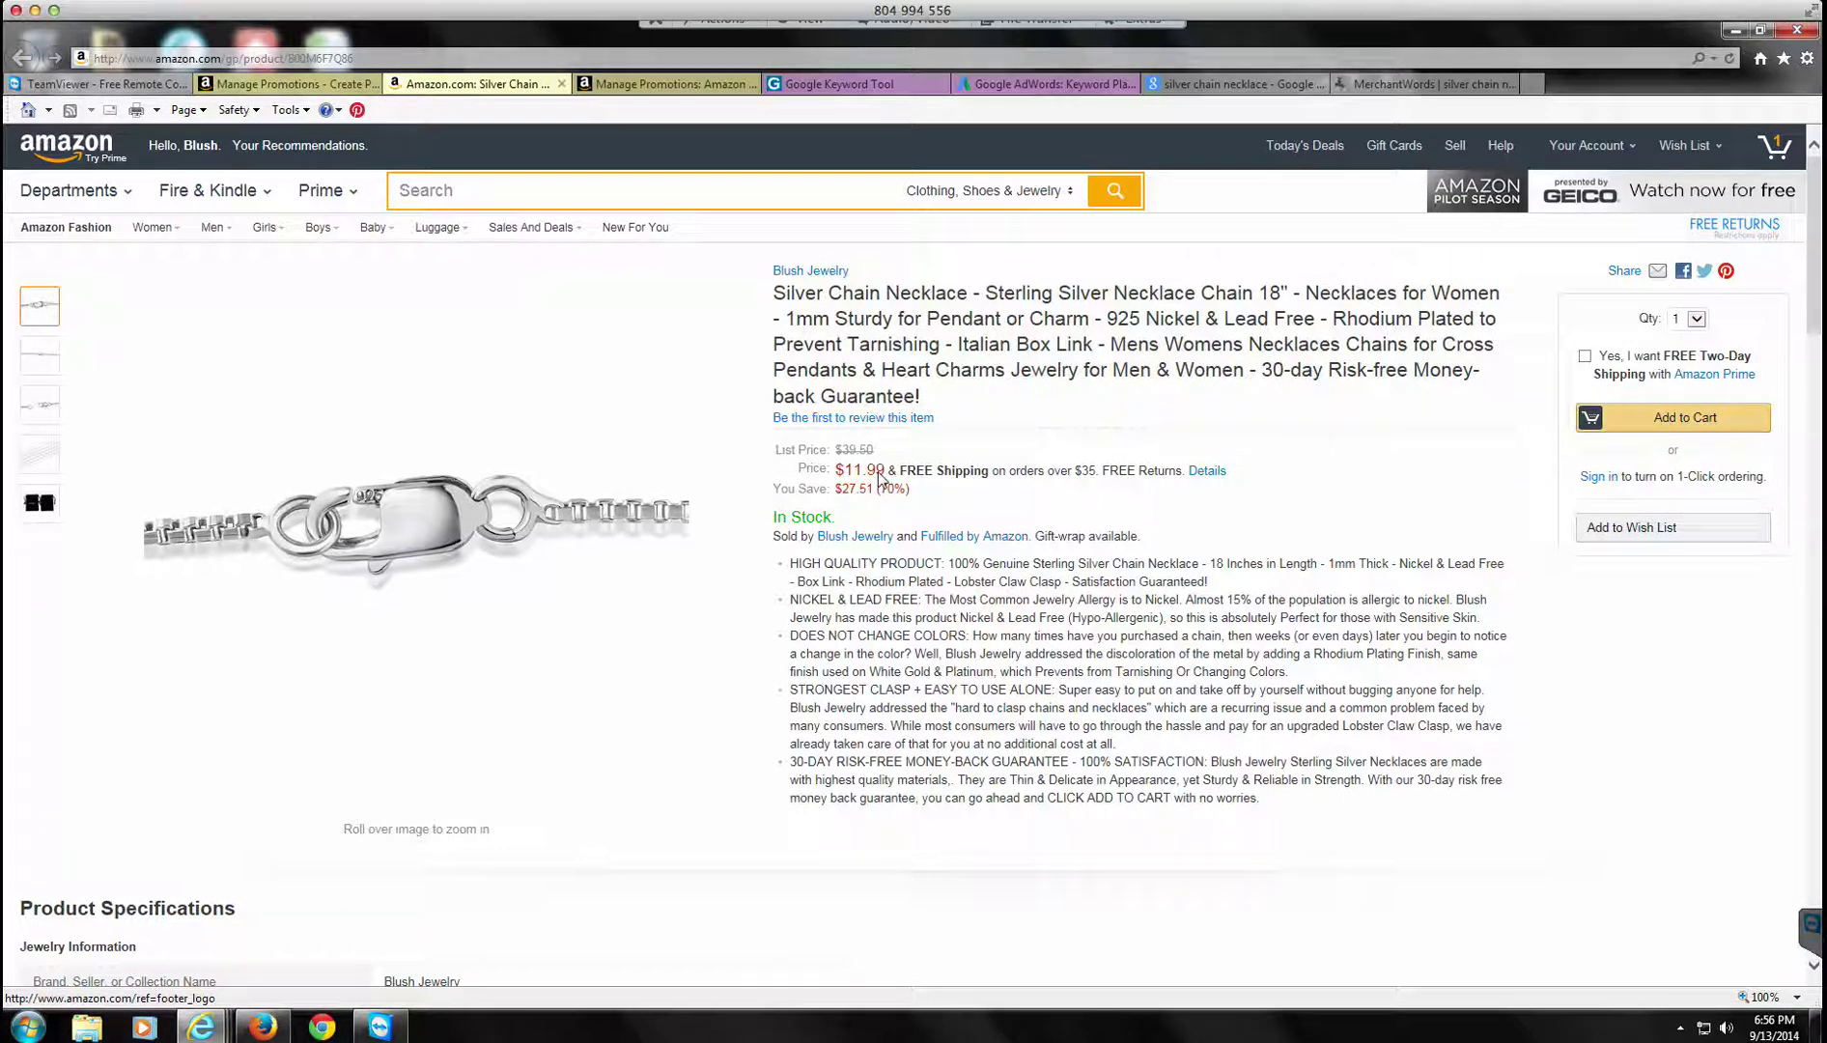
{"action": "left_click", "coordinate": [332, 90]}
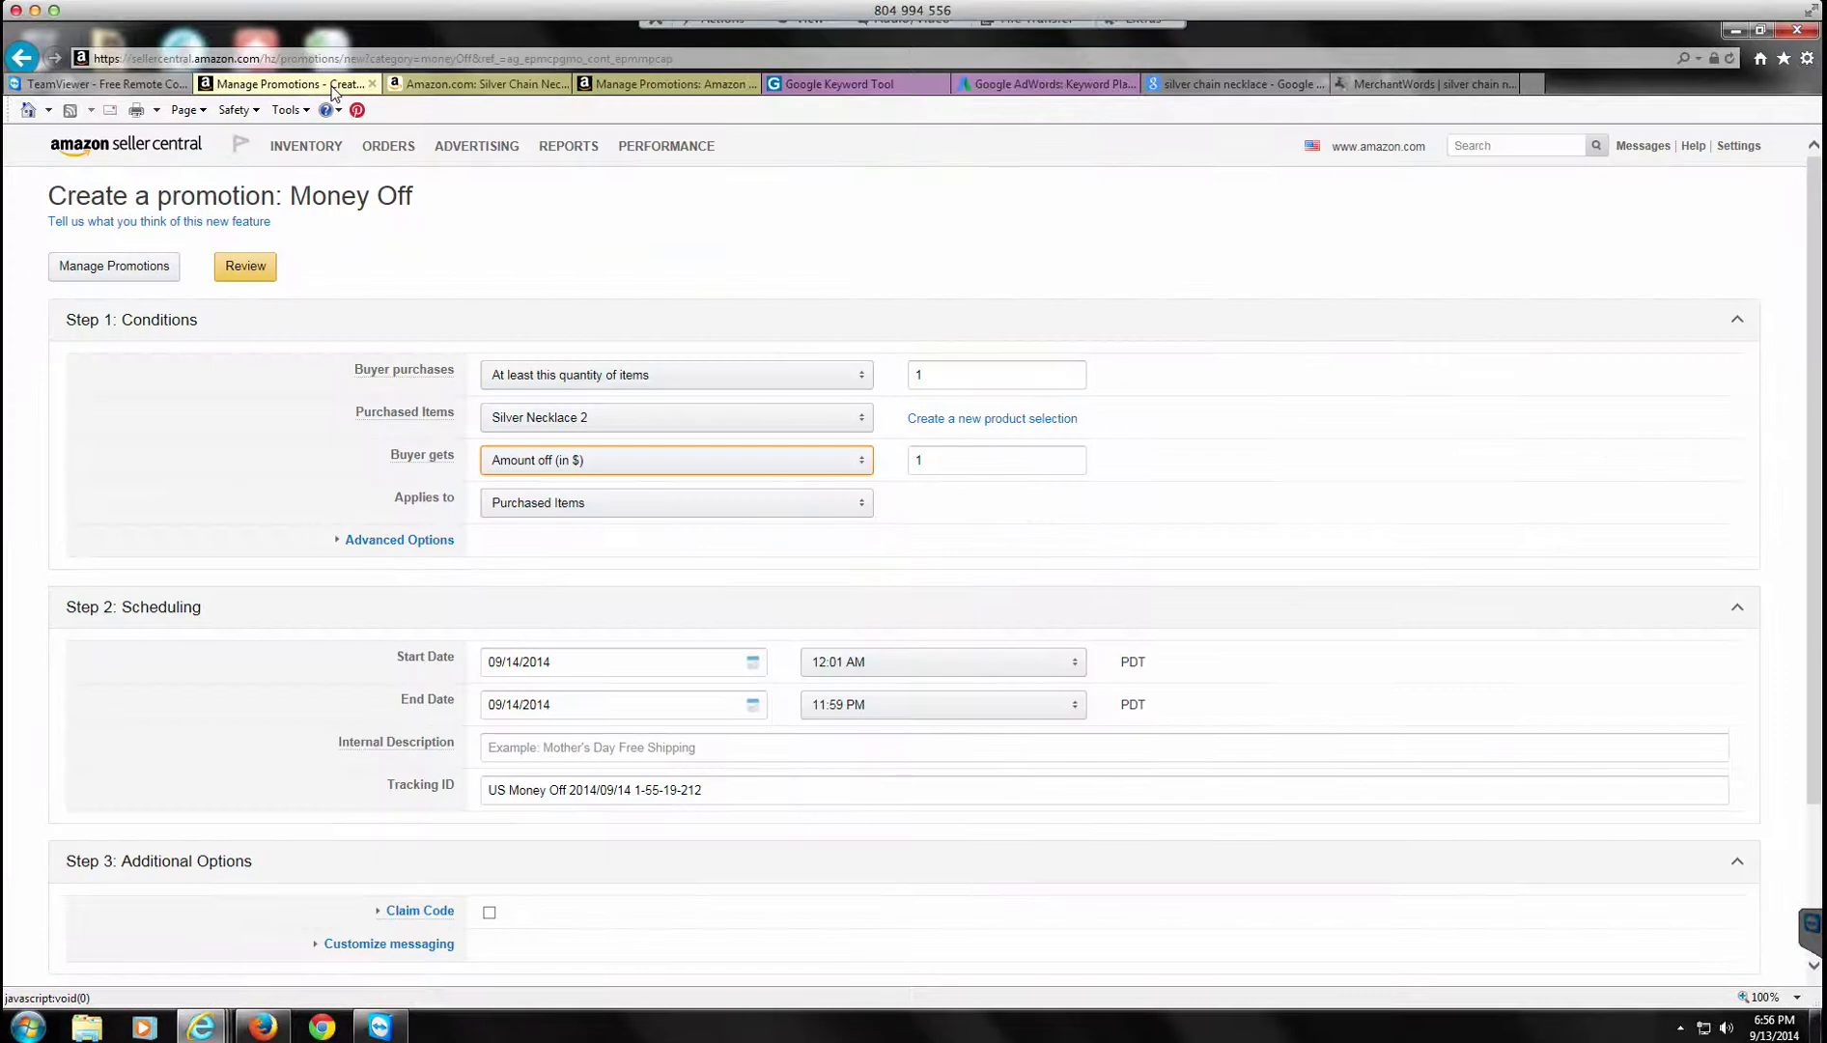
{"action": "left_click", "coordinate": [930, 460]}
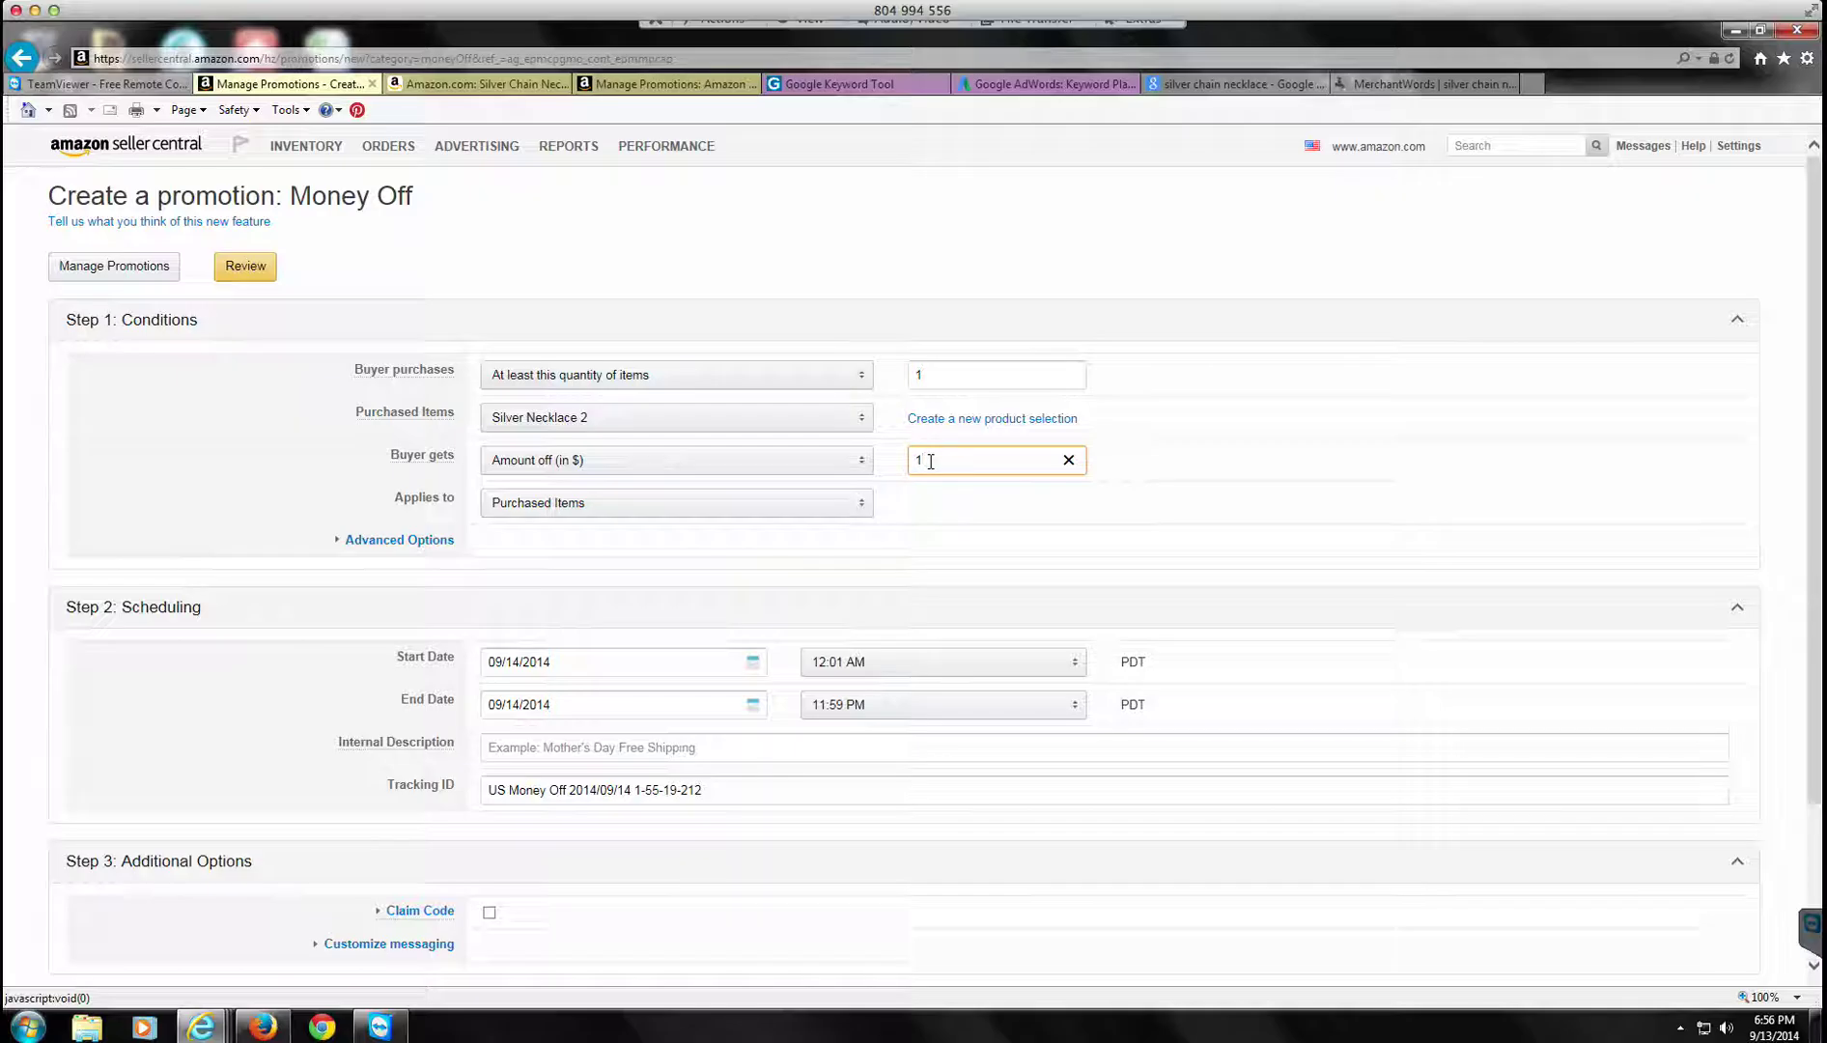
{"action": "type", "text": ".00"}
{"action": "left_click_drag", "start_coordinate": [965, 460], "coordinate": [893, 463]}
{"action": "type", "text": "10.99"}
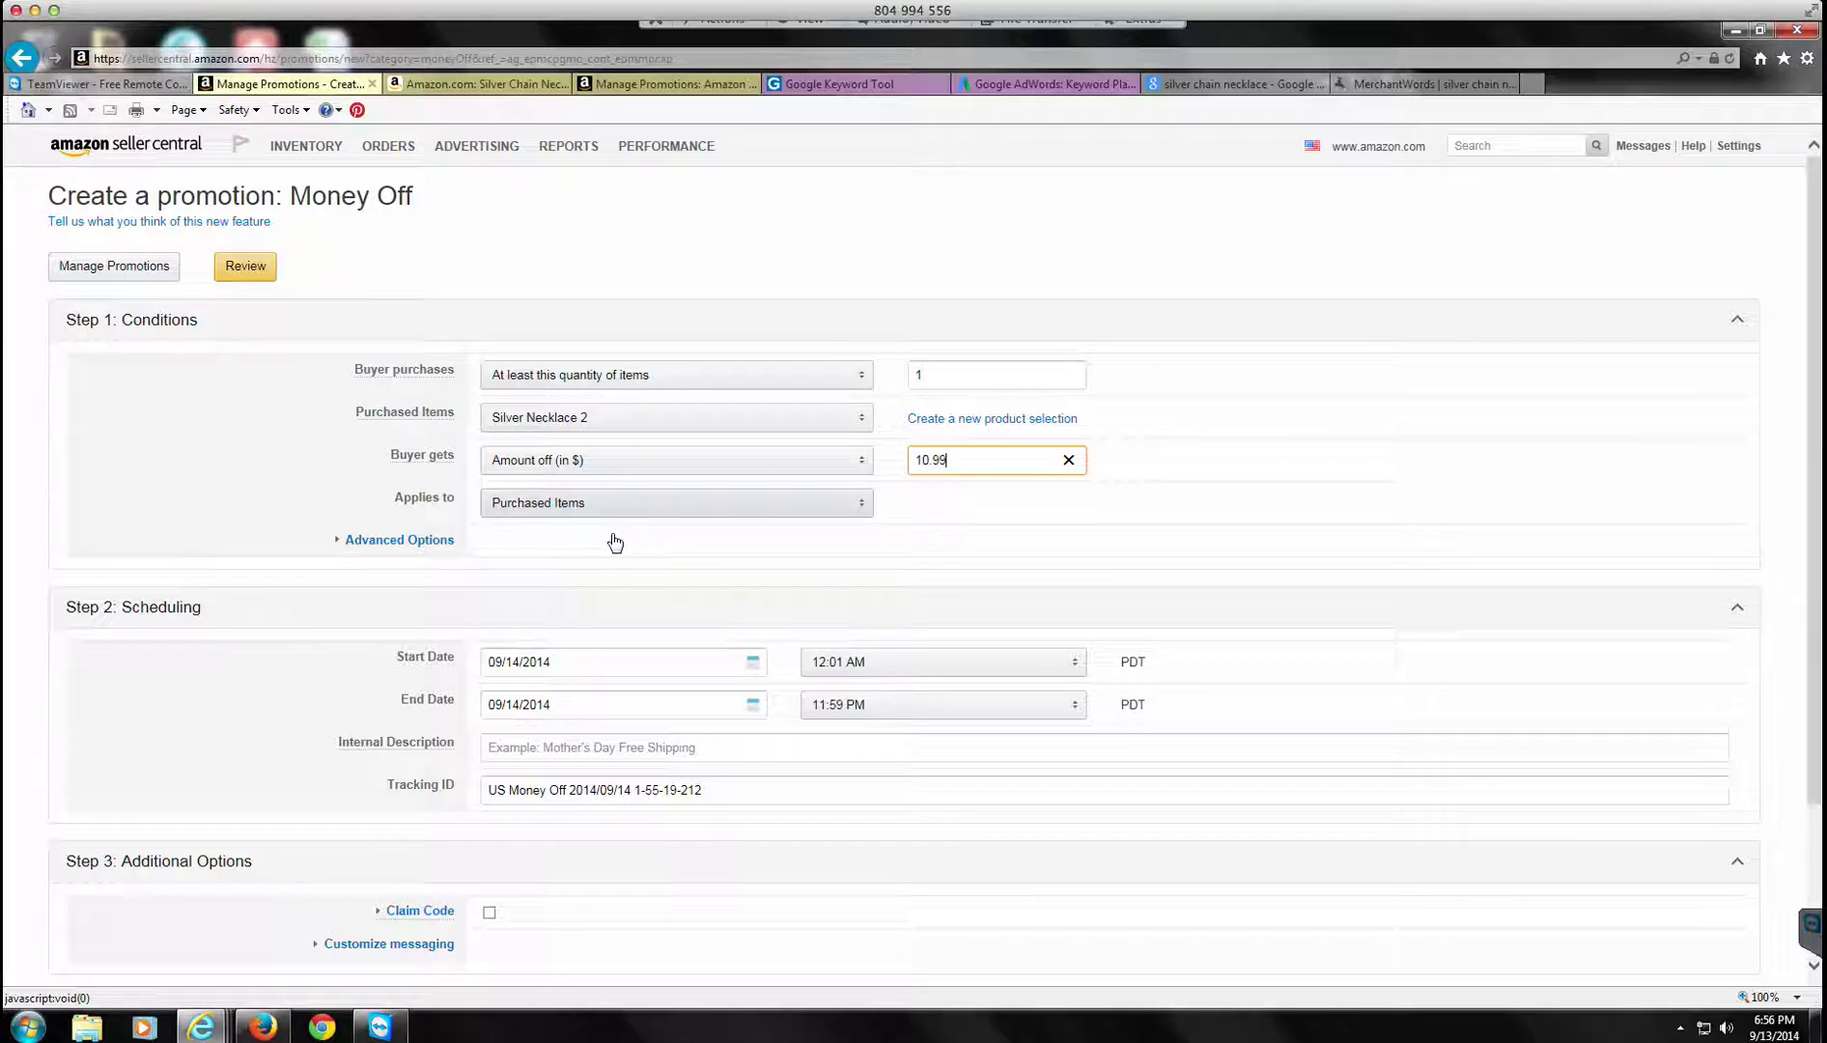
{"action": "left_click", "coordinate": [994, 536]}
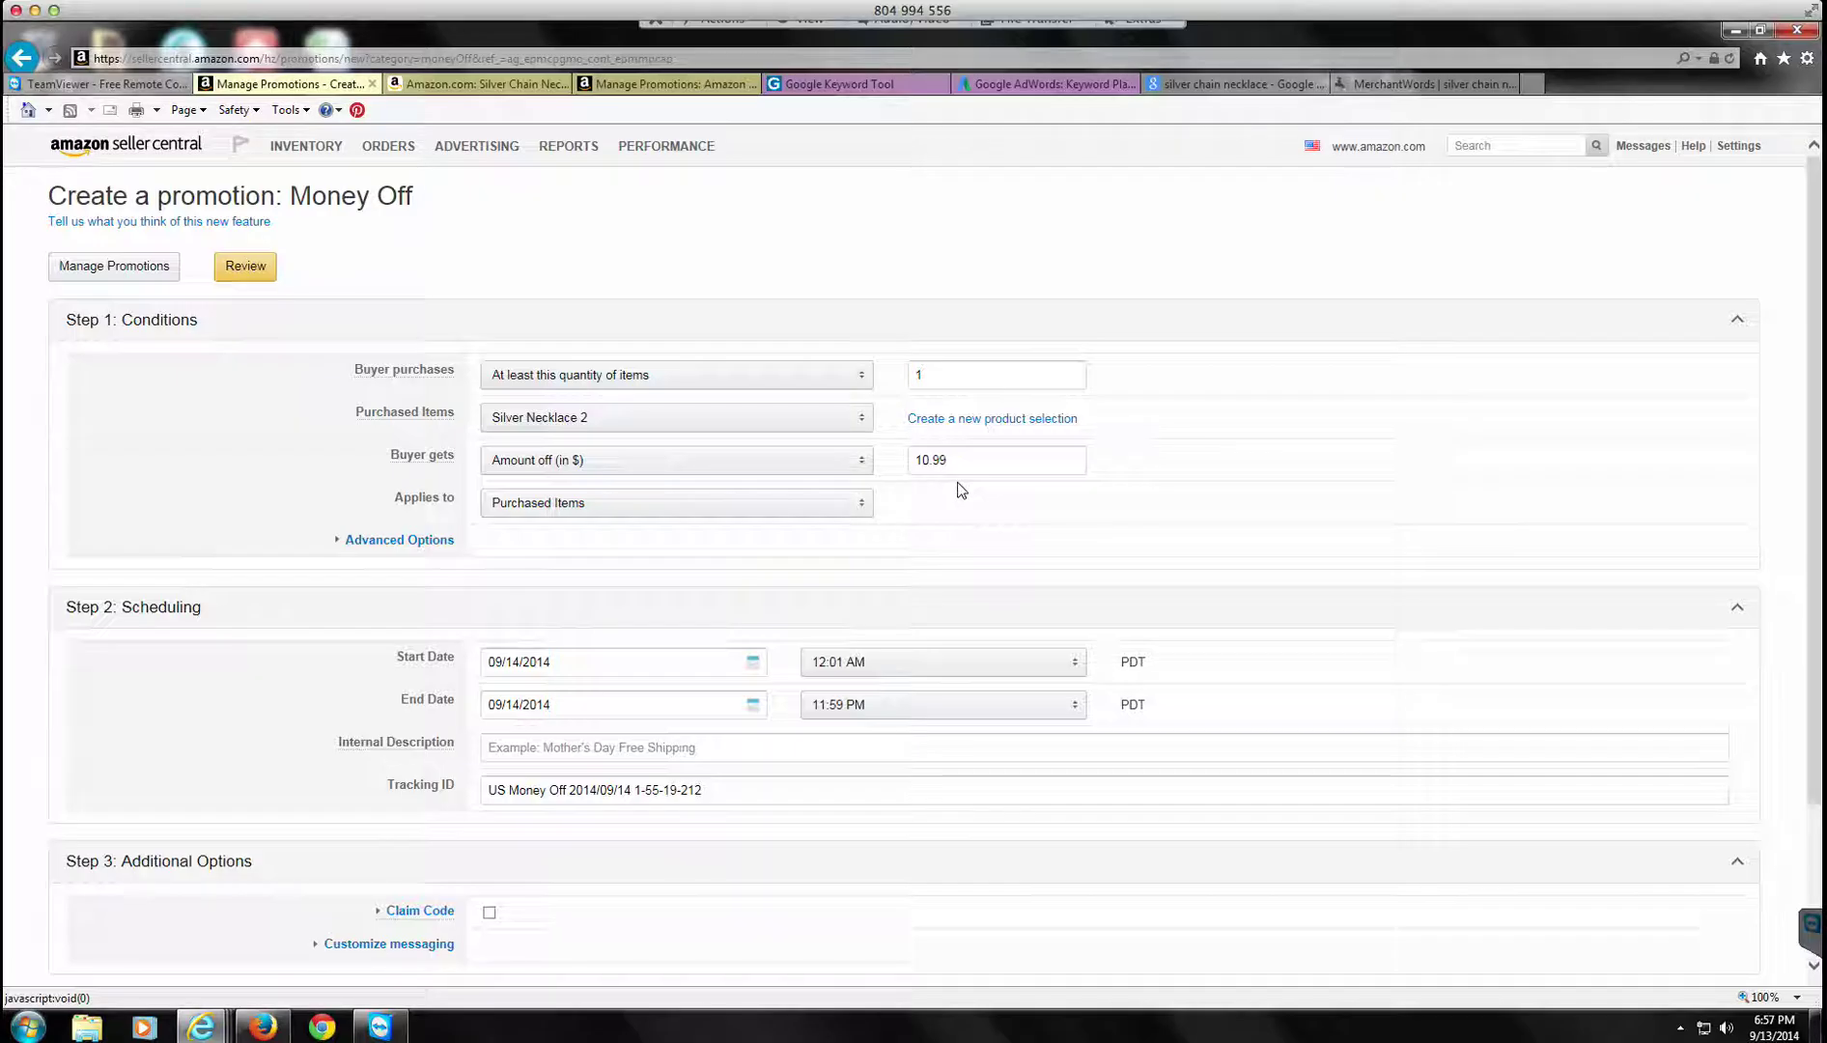
Step: Pick 09/14/2014 as the start date and 4:00 AM as the start time
{"action": "left_click", "coordinate": [752, 662]}
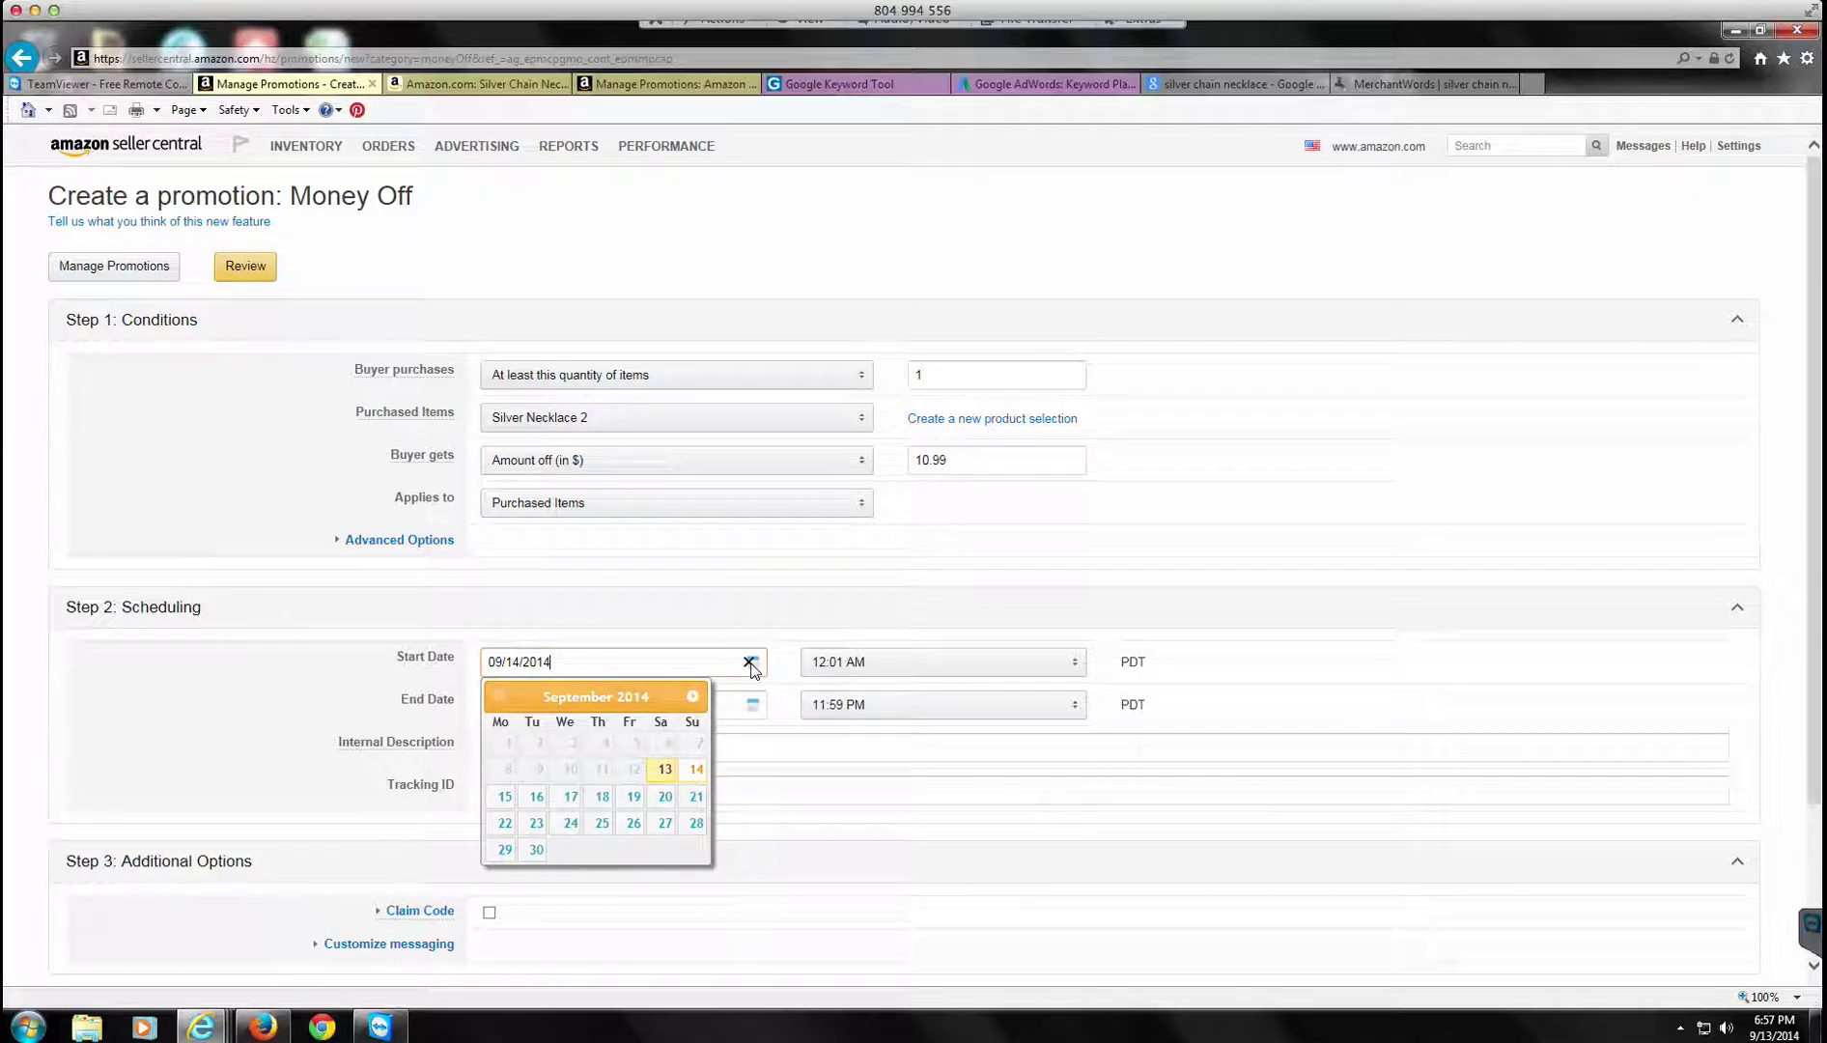
{"action": "left_click", "coordinate": [694, 772]}
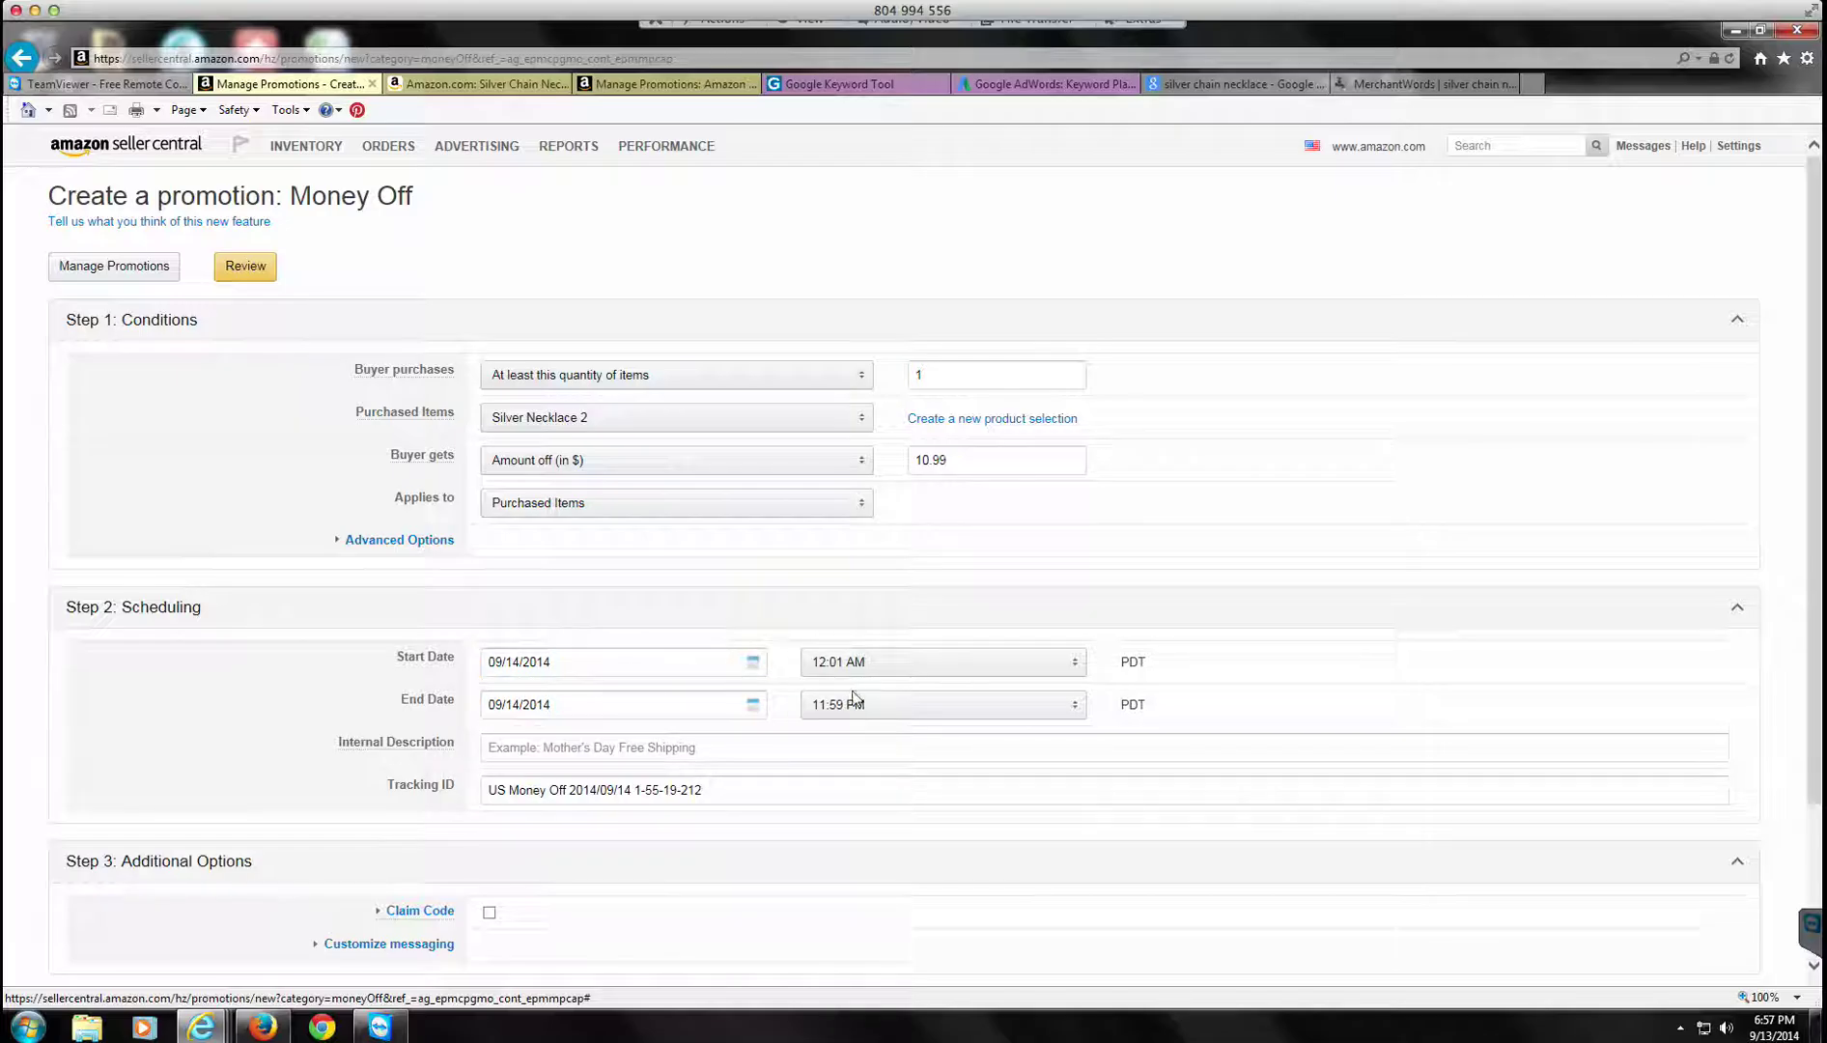
{"action": "left_click", "coordinate": [1072, 669]}
{"action": "left_click", "coordinate": [1072, 669]}
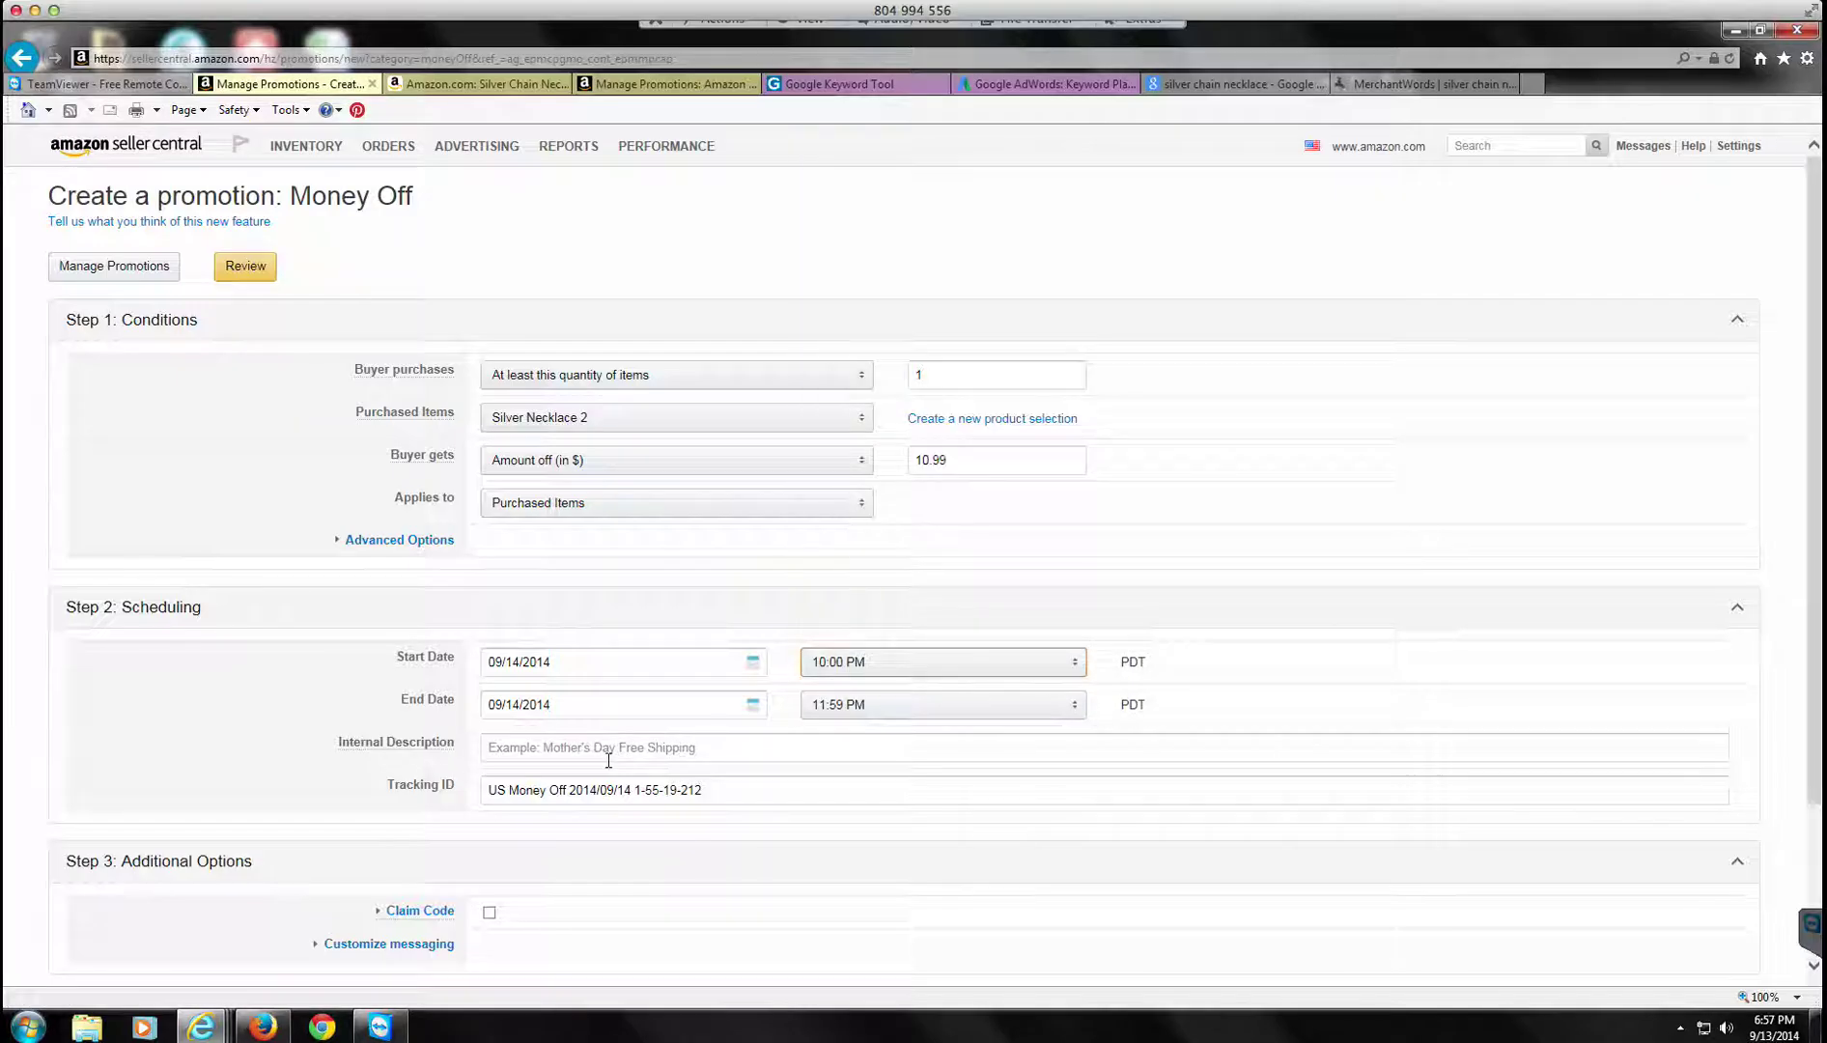
{"action": "left_click", "coordinate": [1078, 672]}
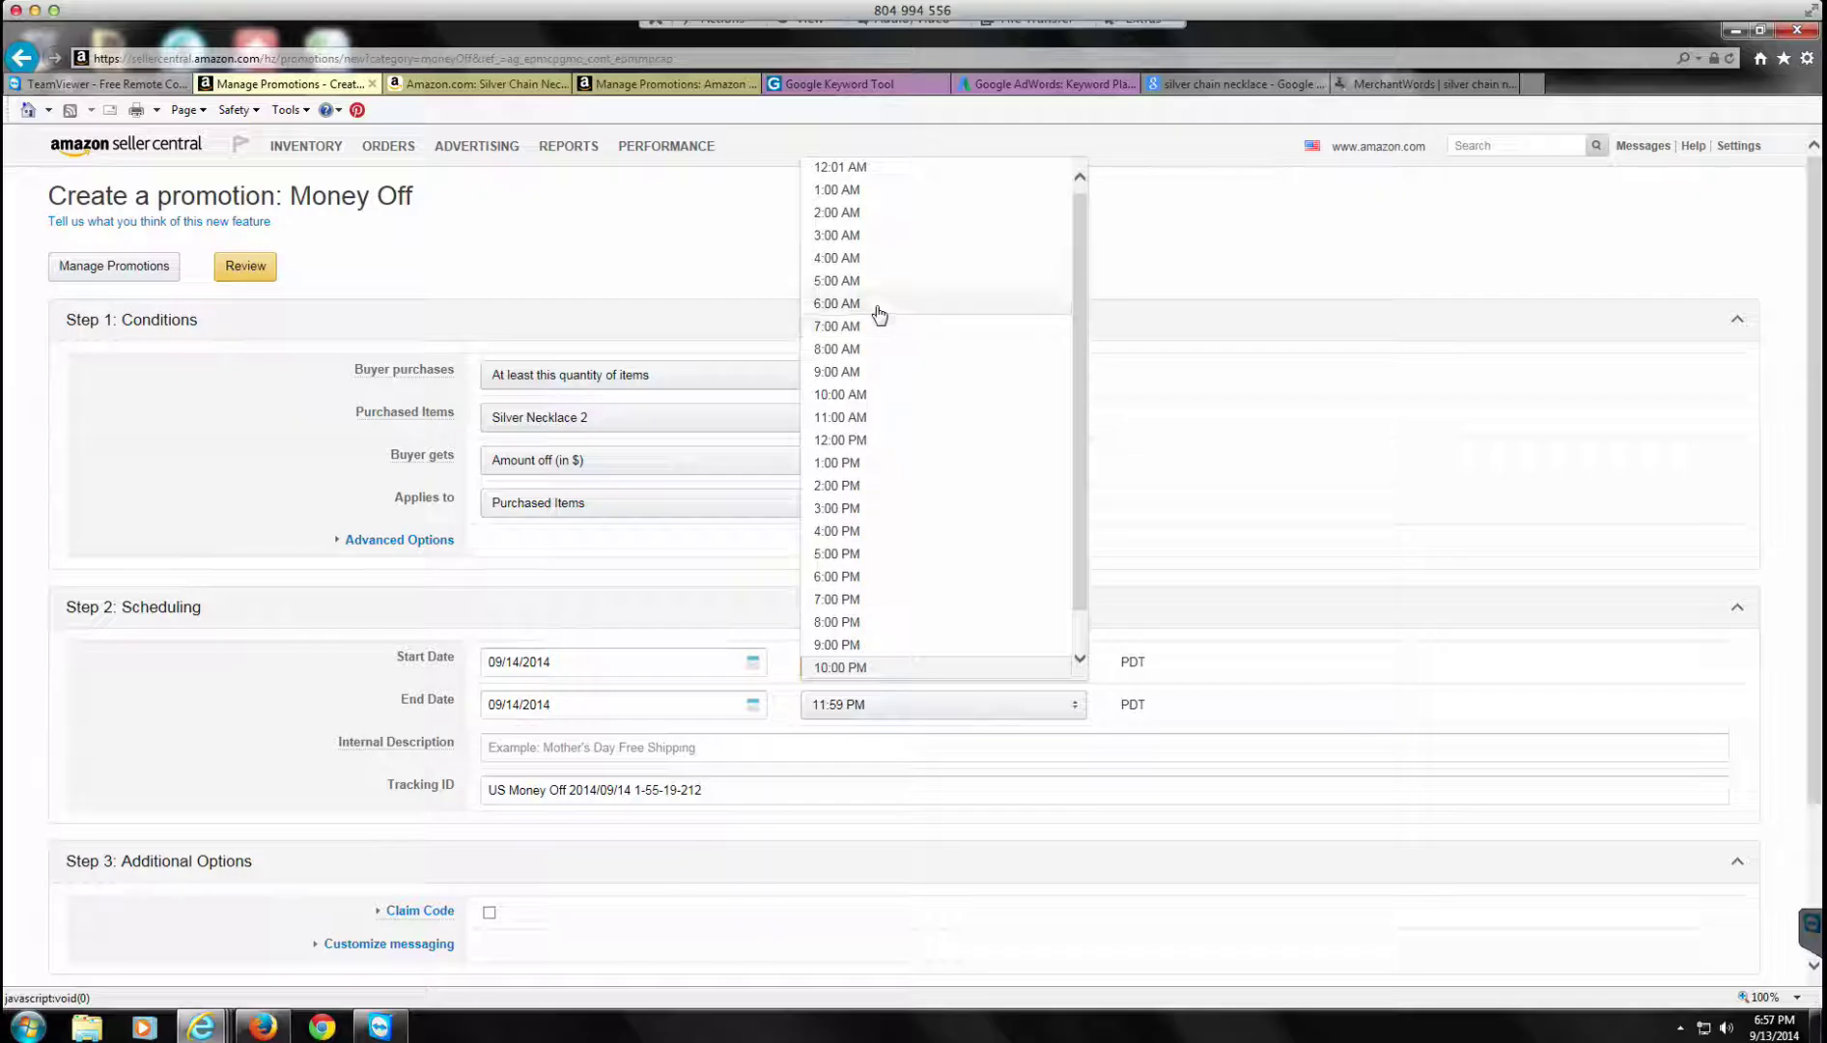
{"action": "left_click", "coordinate": [868, 261]}
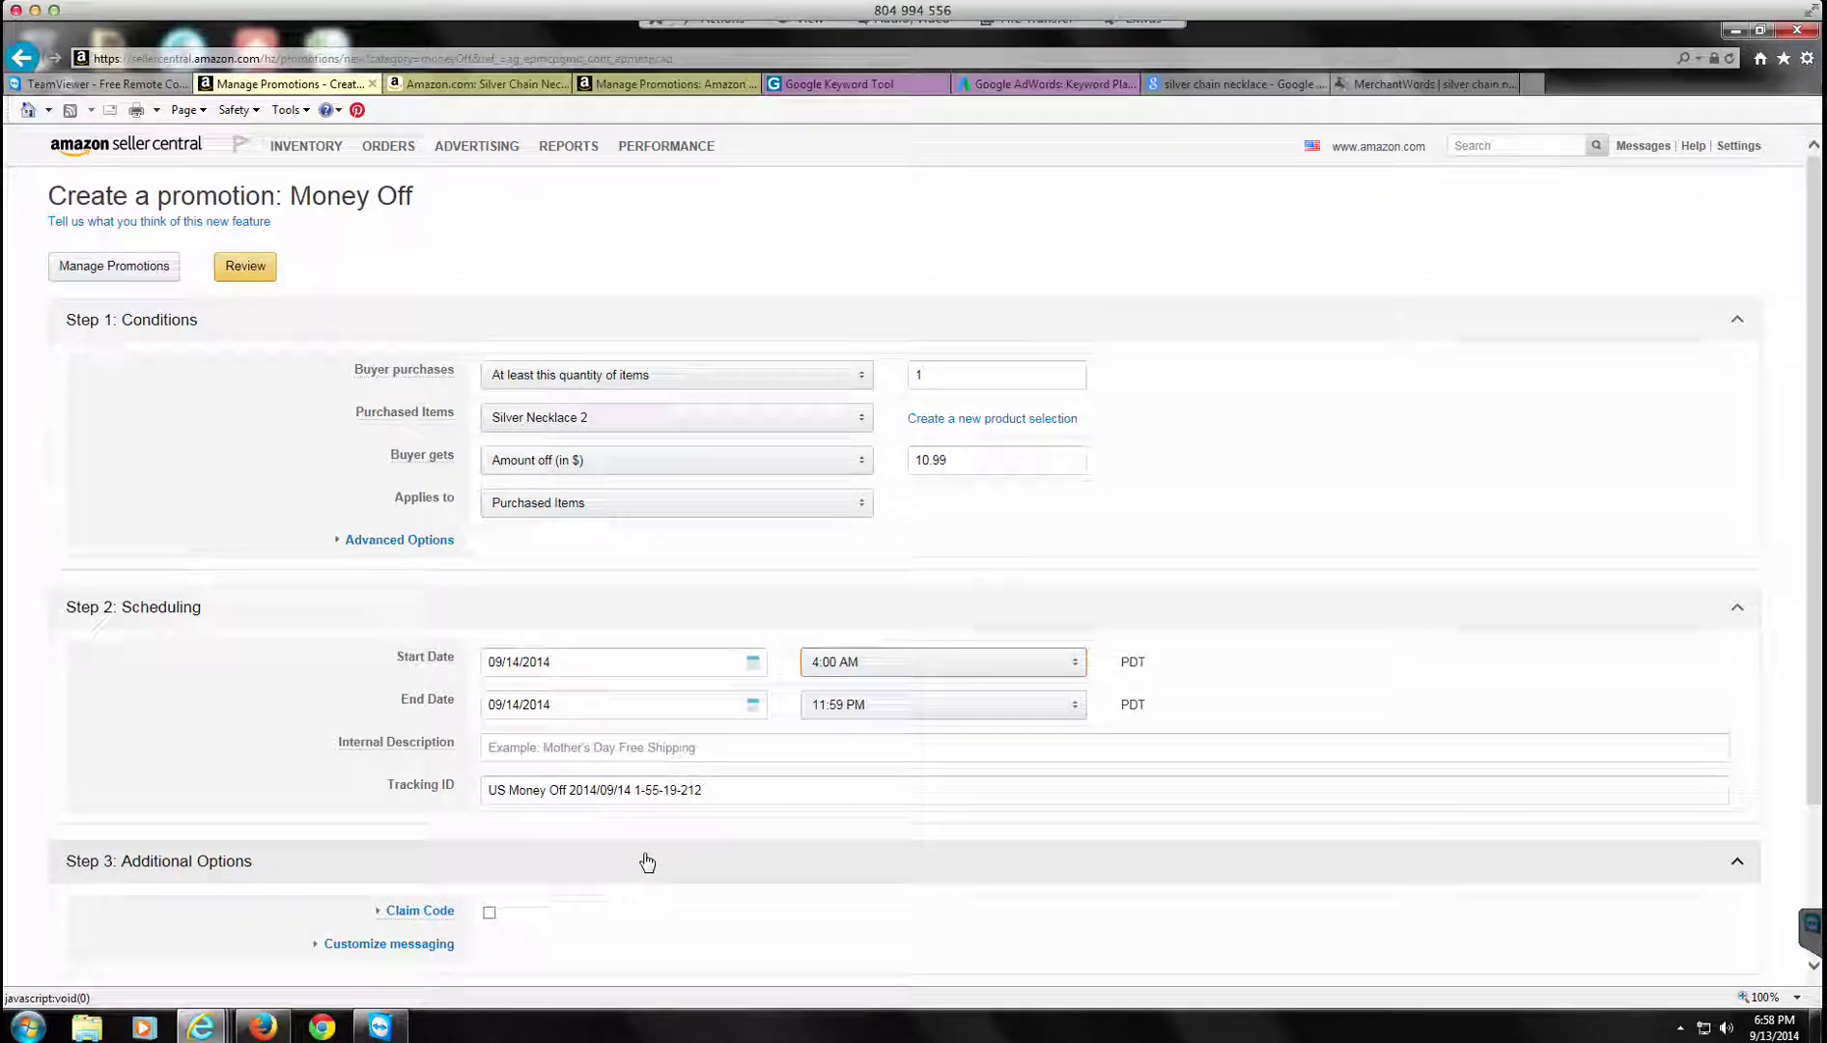
{"action": "scroll", "coordinate": [647, 861], "scroll_direction": "down", "scroll_amount": 3}
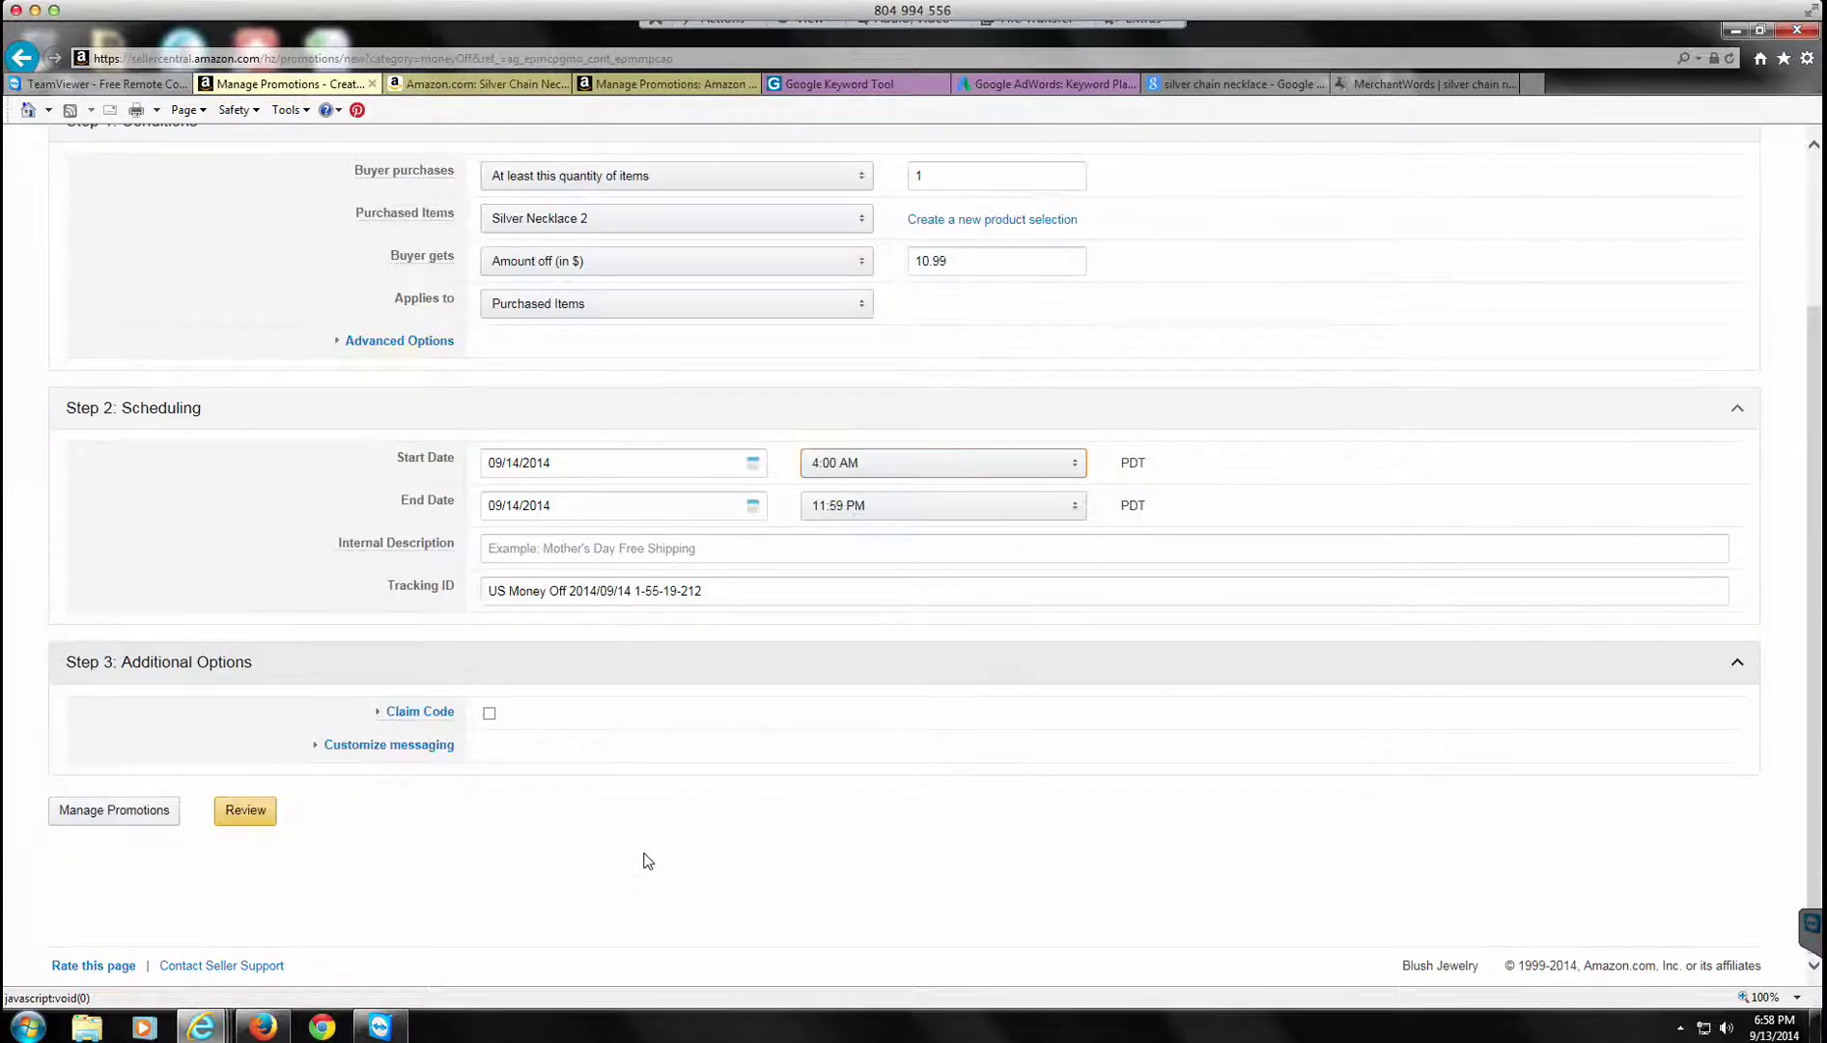
Step: Require claim code 'freeneck', redeemable only once per customer
{"action": "left_click", "coordinate": [489, 715]}
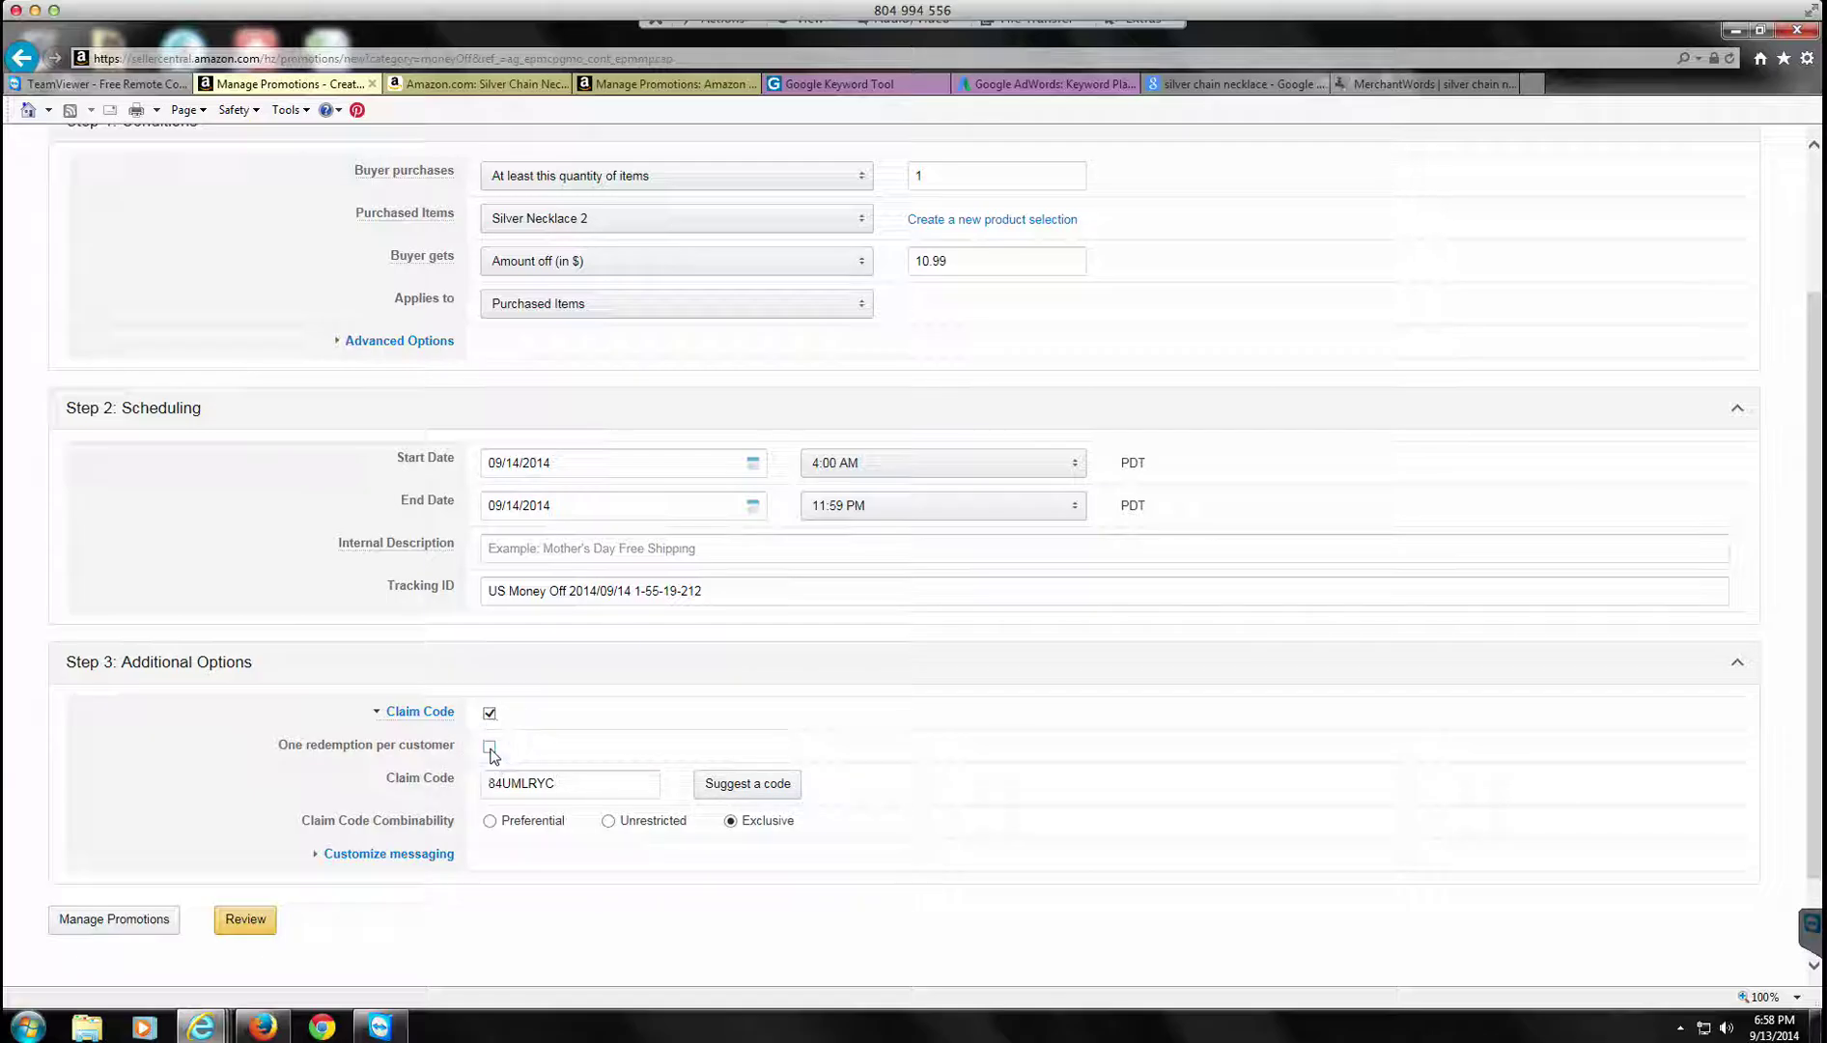
{"action": "left_click", "coordinate": [489, 747]}
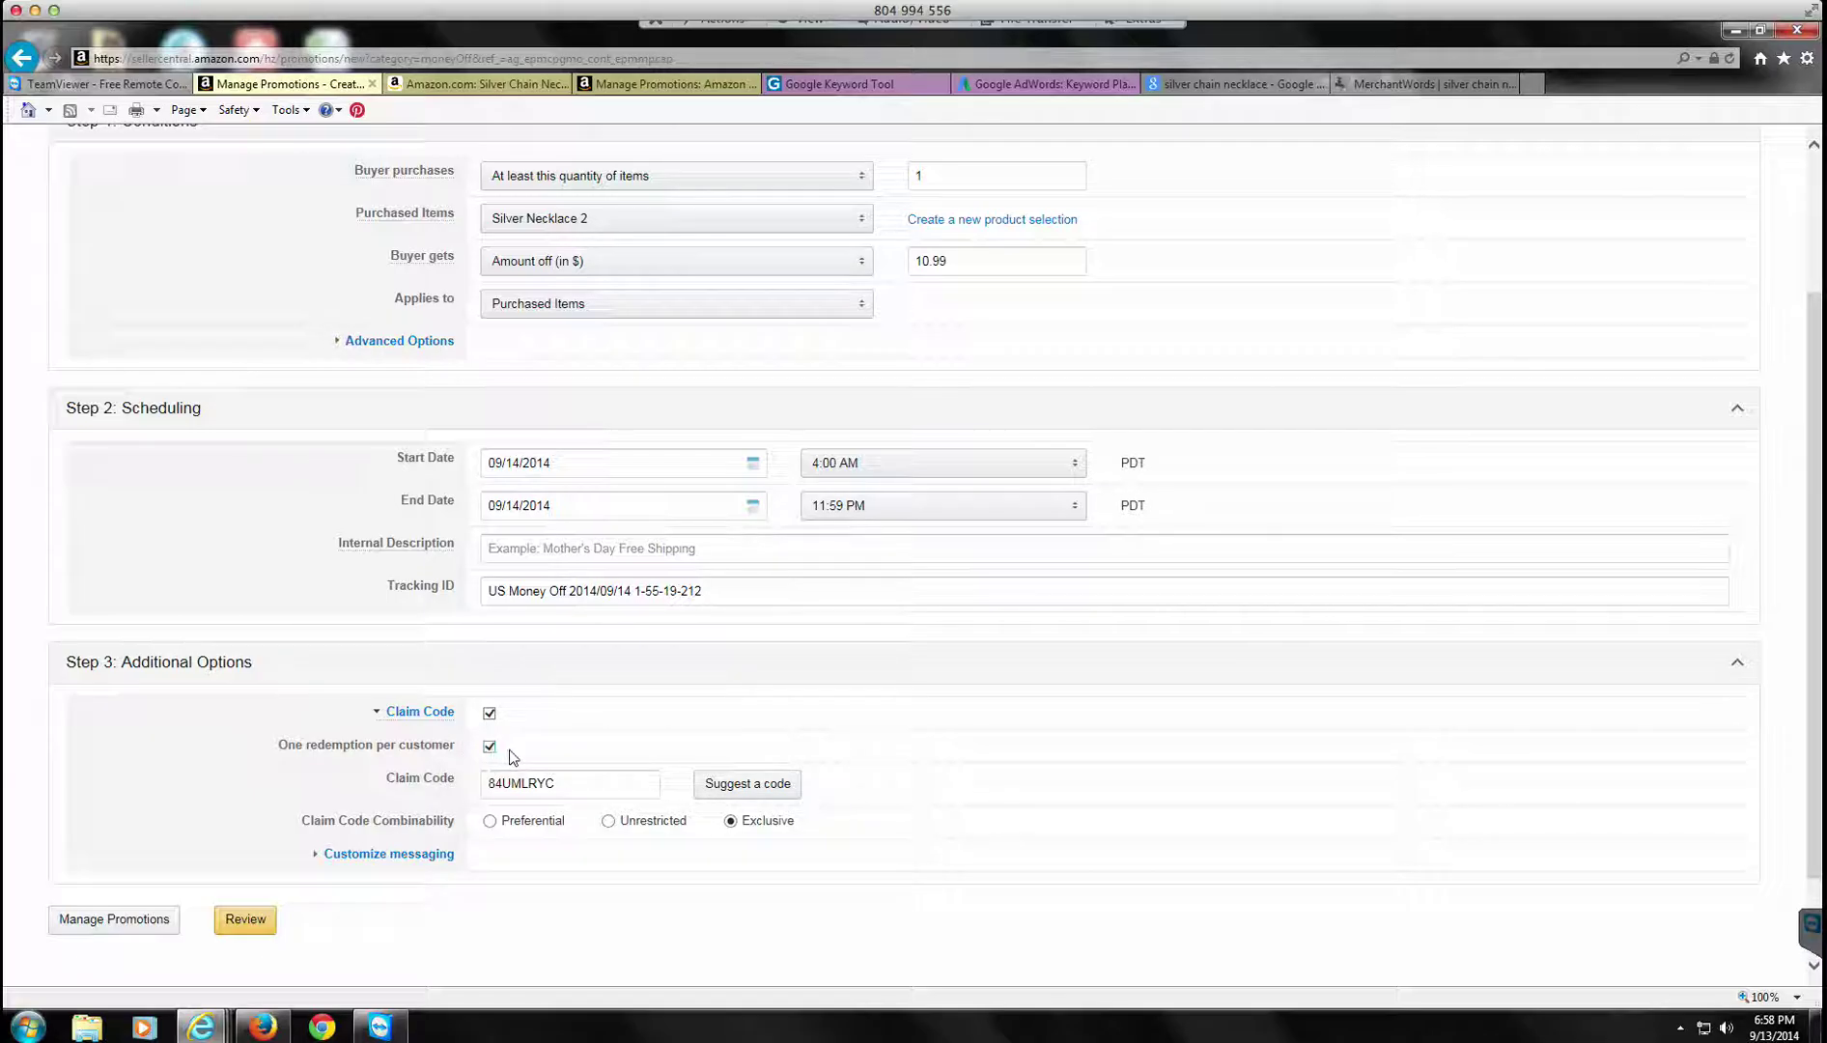
{"action": "left_click", "coordinate": [561, 781]}
{"action": "left_click", "coordinate": [379, 777]}
{"action": "type", "text": "freeneck"}
Step: Set claim code combinability to Unrestricted and attempt to review the promotion
{"action": "left_click", "coordinate": [608, 822]}
{"action": "scroll", "coordinate": [356, 908], "scroll_direction": "down", "scroll_amount": 2}
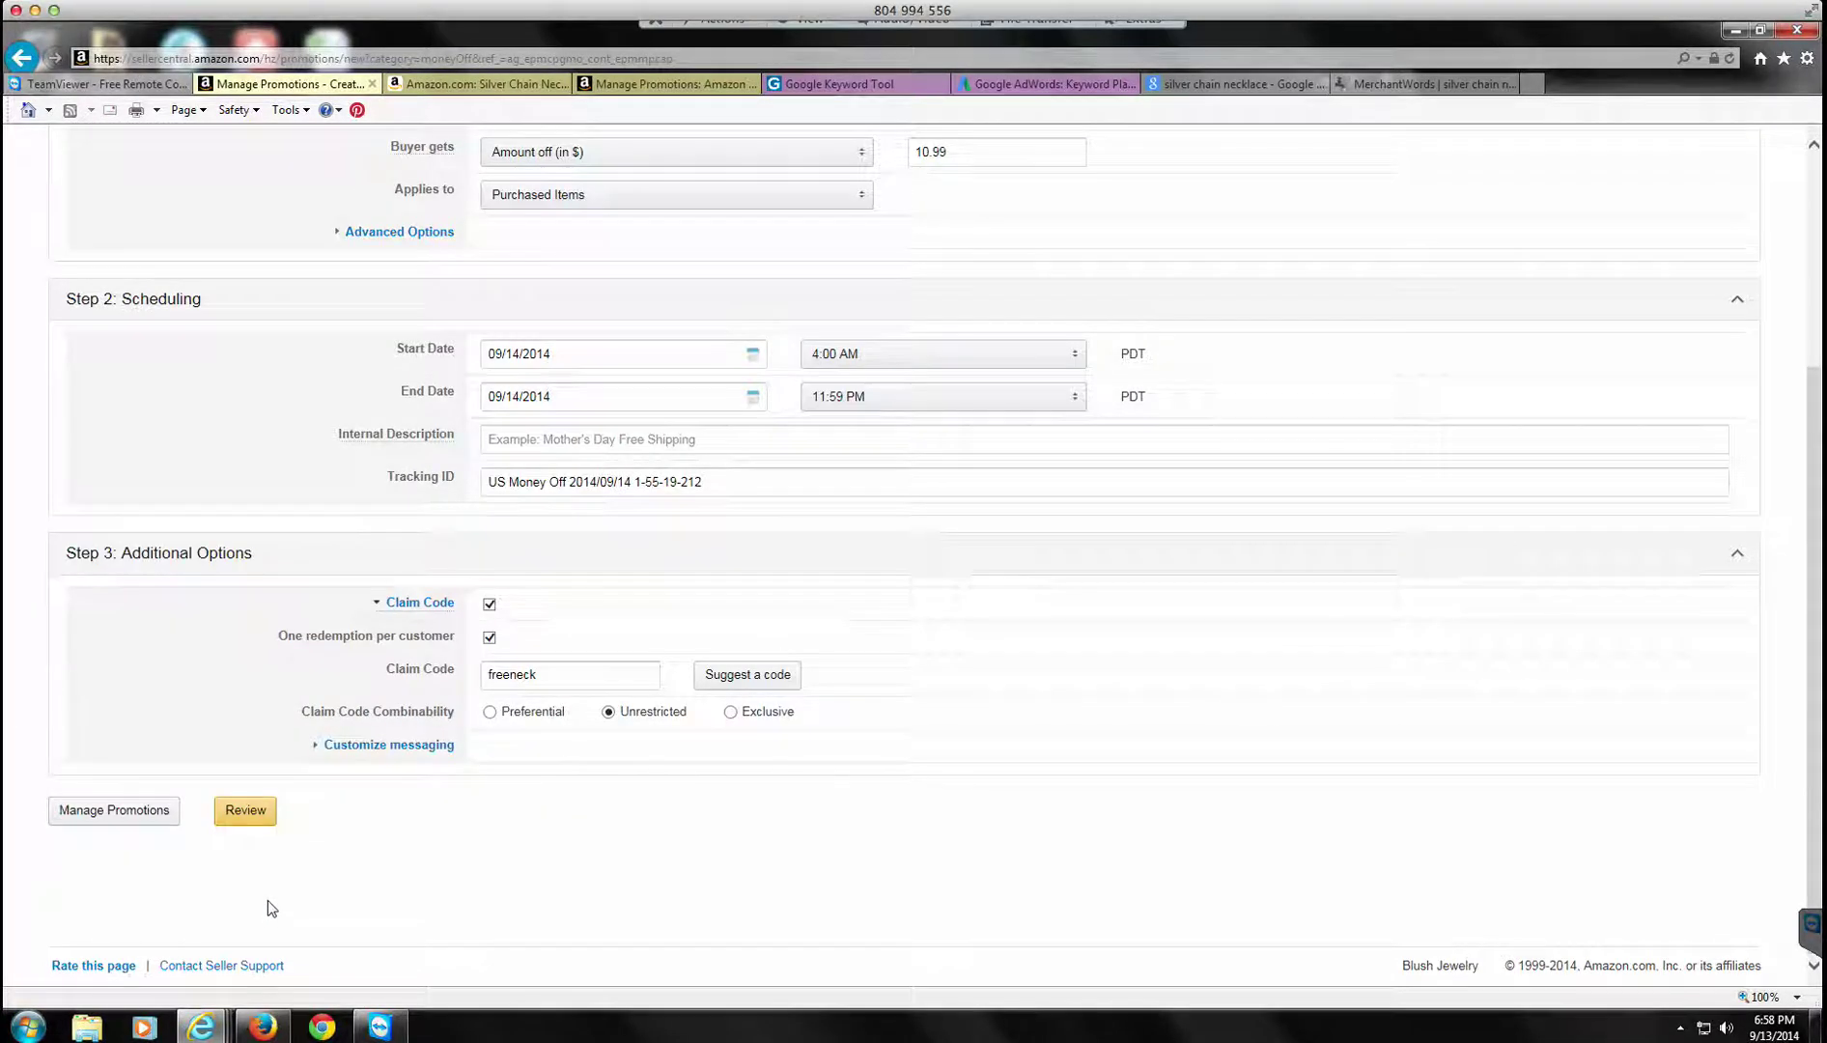
{"action": "left_click", "coordinate": [262, 819]}
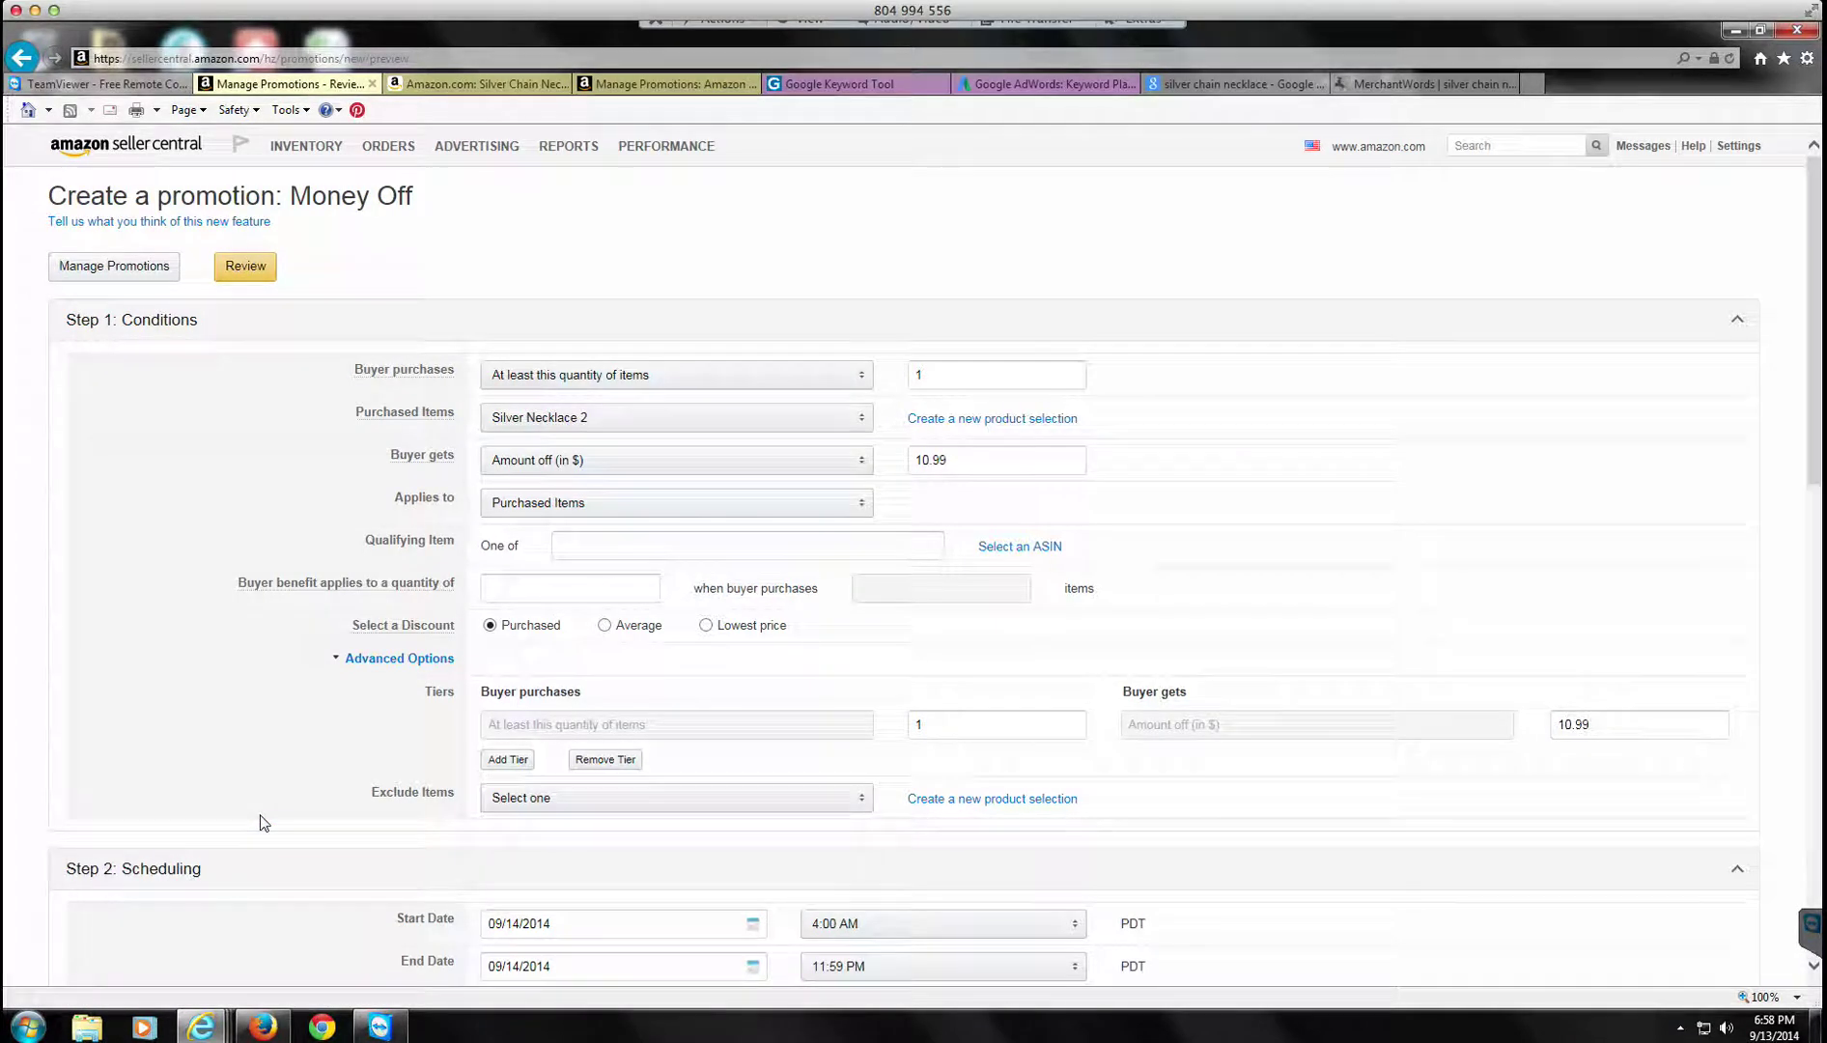
{"action": "scroll", "coordinate": [743, 854], "scroll_direction": "down", "scroll_amount": 3}
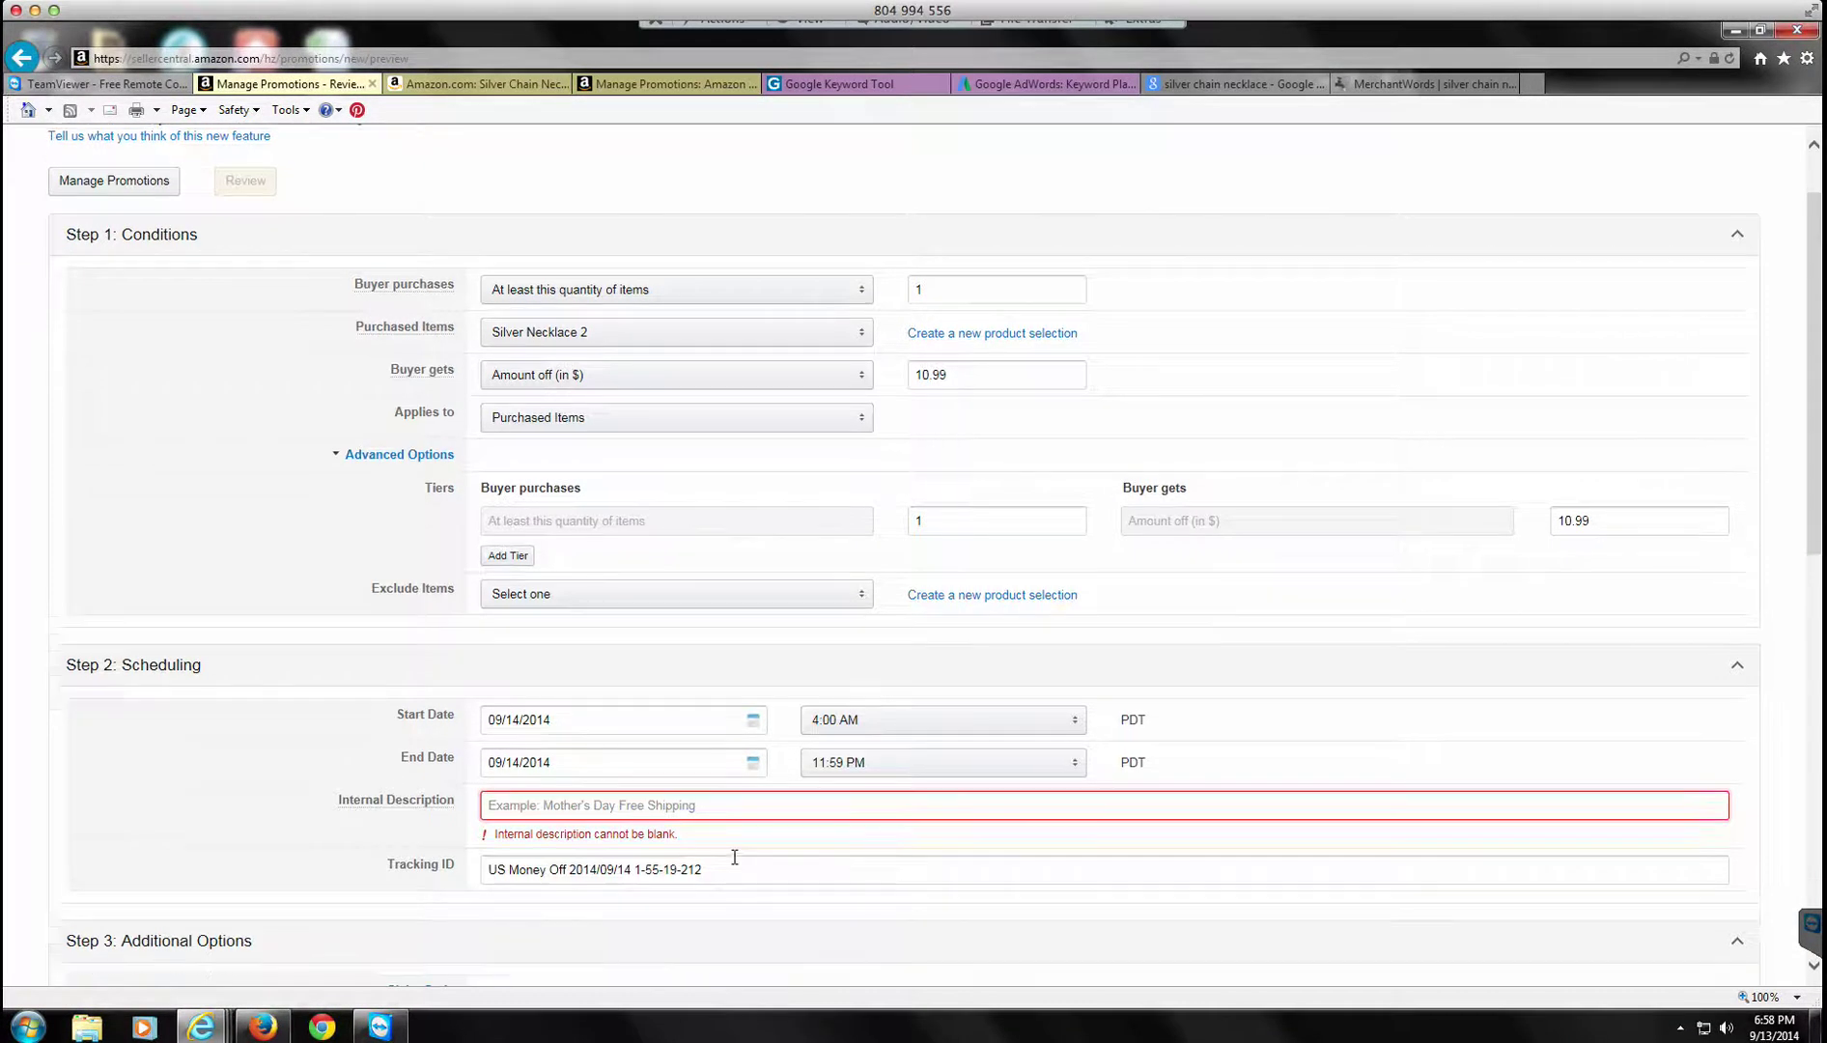
Step: Enter 'Free Necklace' as the internal description and scroll back down to Review
{"action": "left_click", "coordinate": [598, 754]}
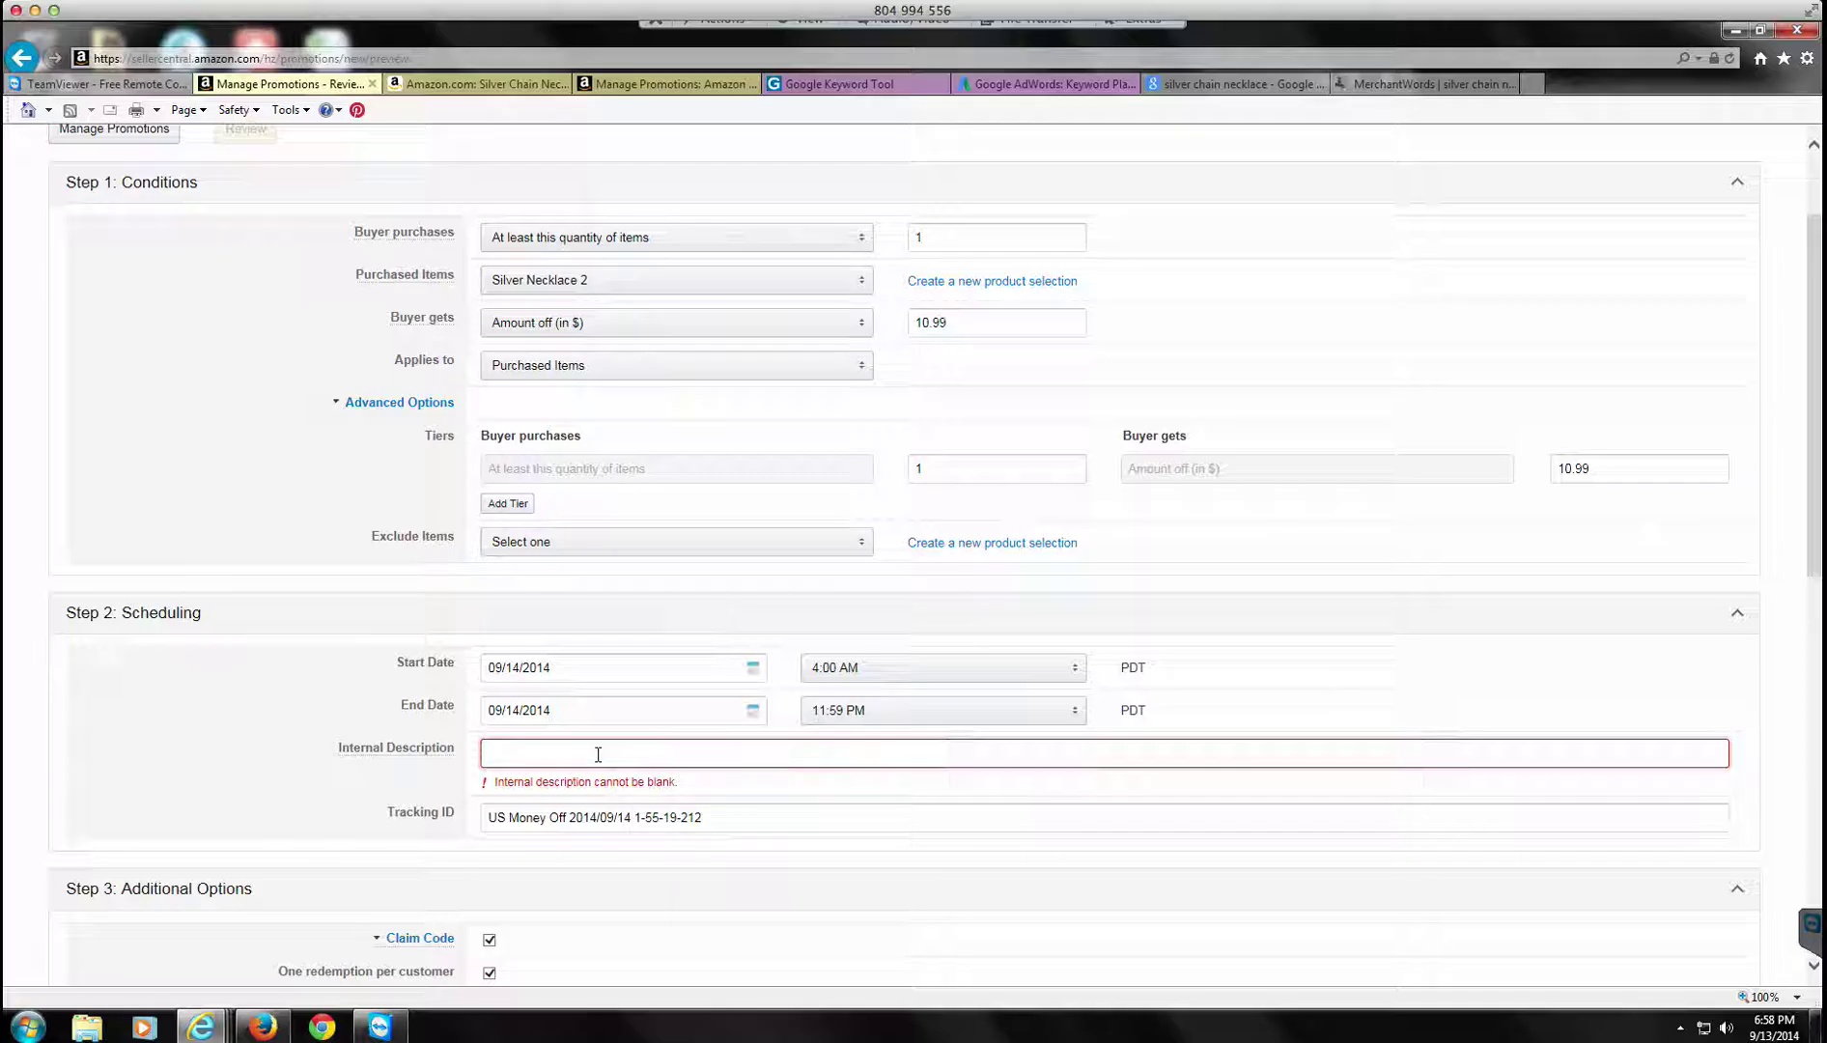
{"action": "type", "text": "Free "}
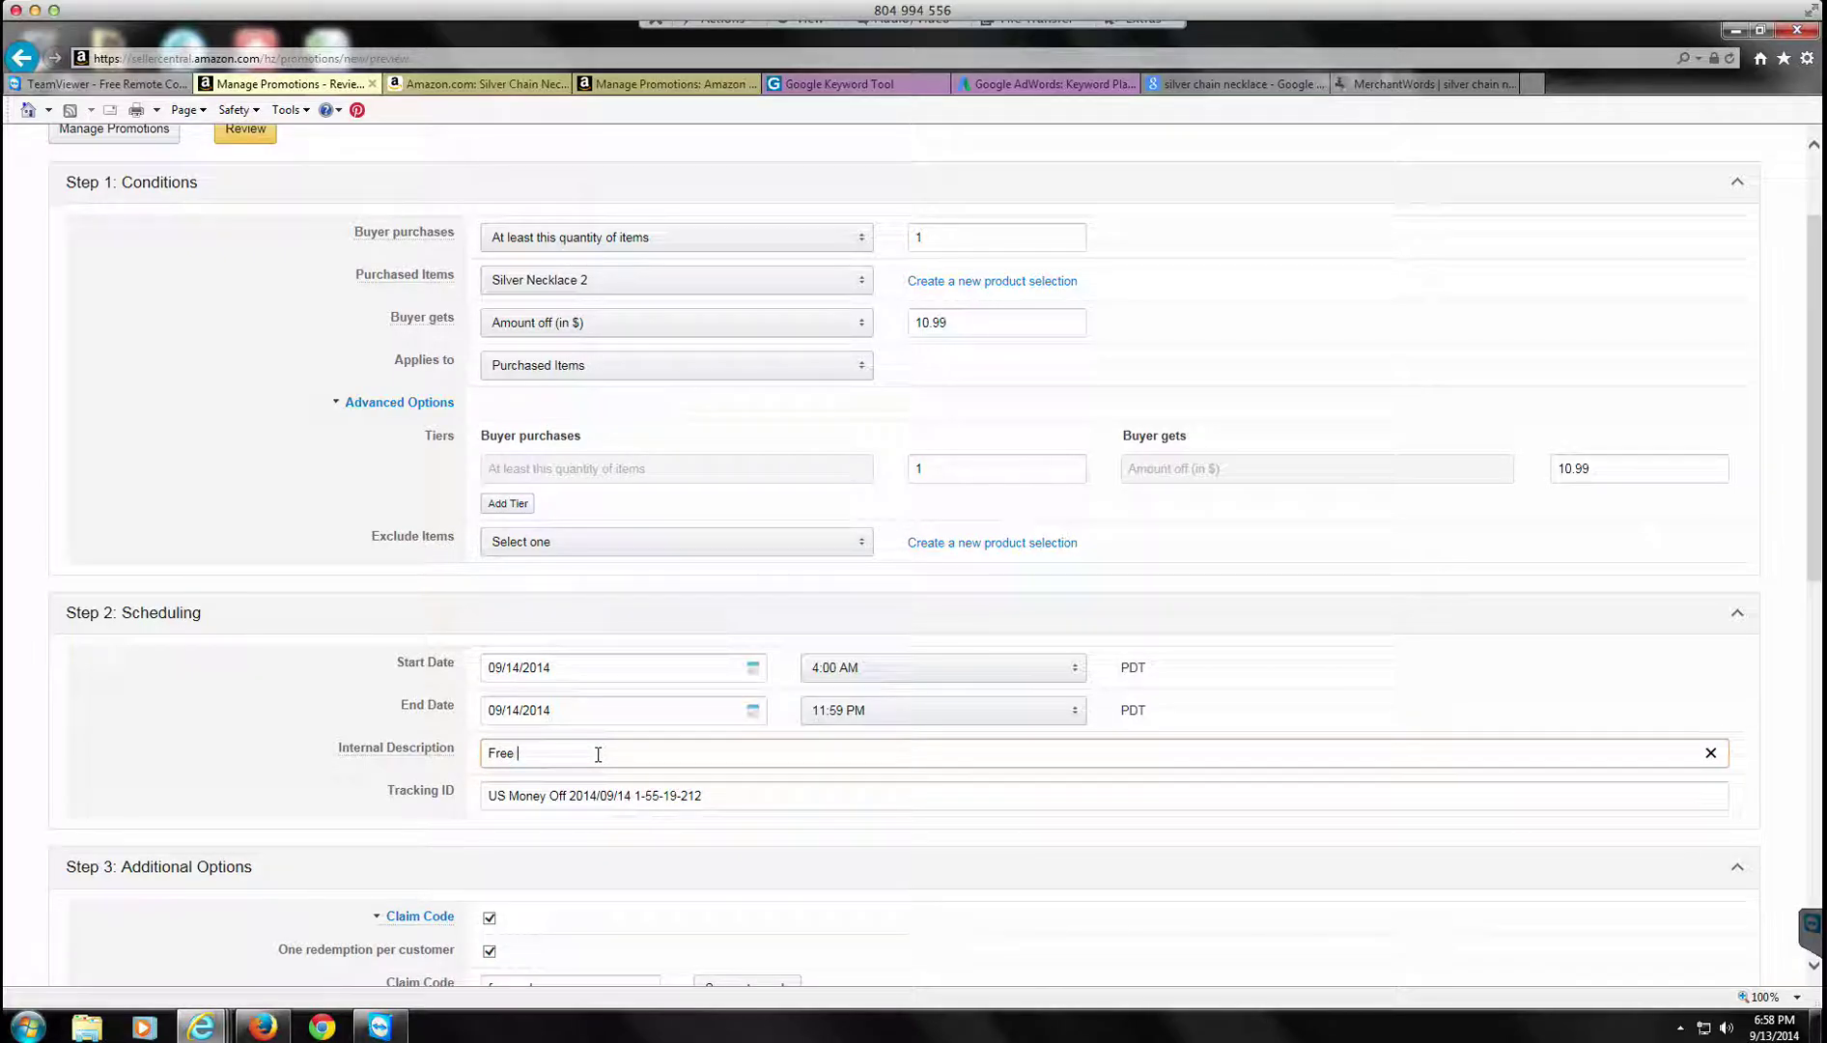
{"action": "type", "text": "Necka"}
{"action": "type", "text": "lace"}
{"action": "scroll", "coordinate": [626, 803], "scroll_direction": "down", "scroll_amount": 7}
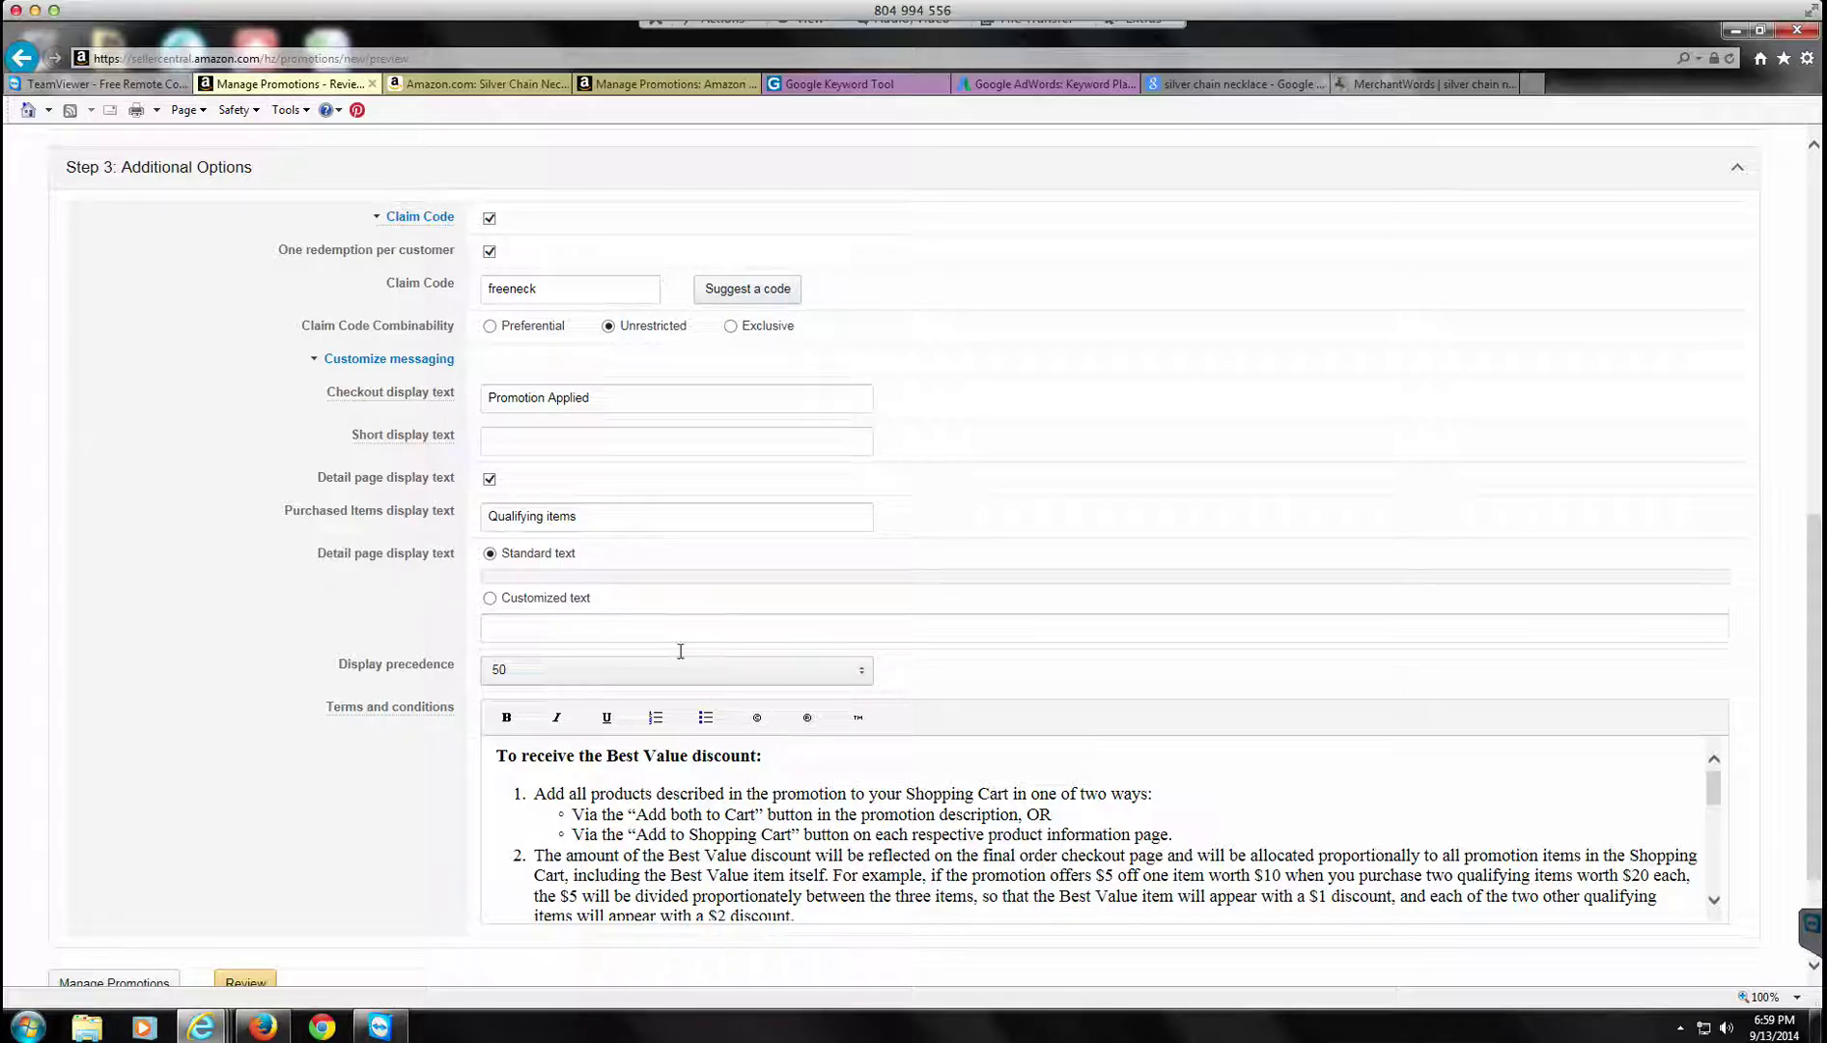
{"action": "scroll", "coordinate": [642, 736], "scroll_direction": "down", "scroll_amount": 5}
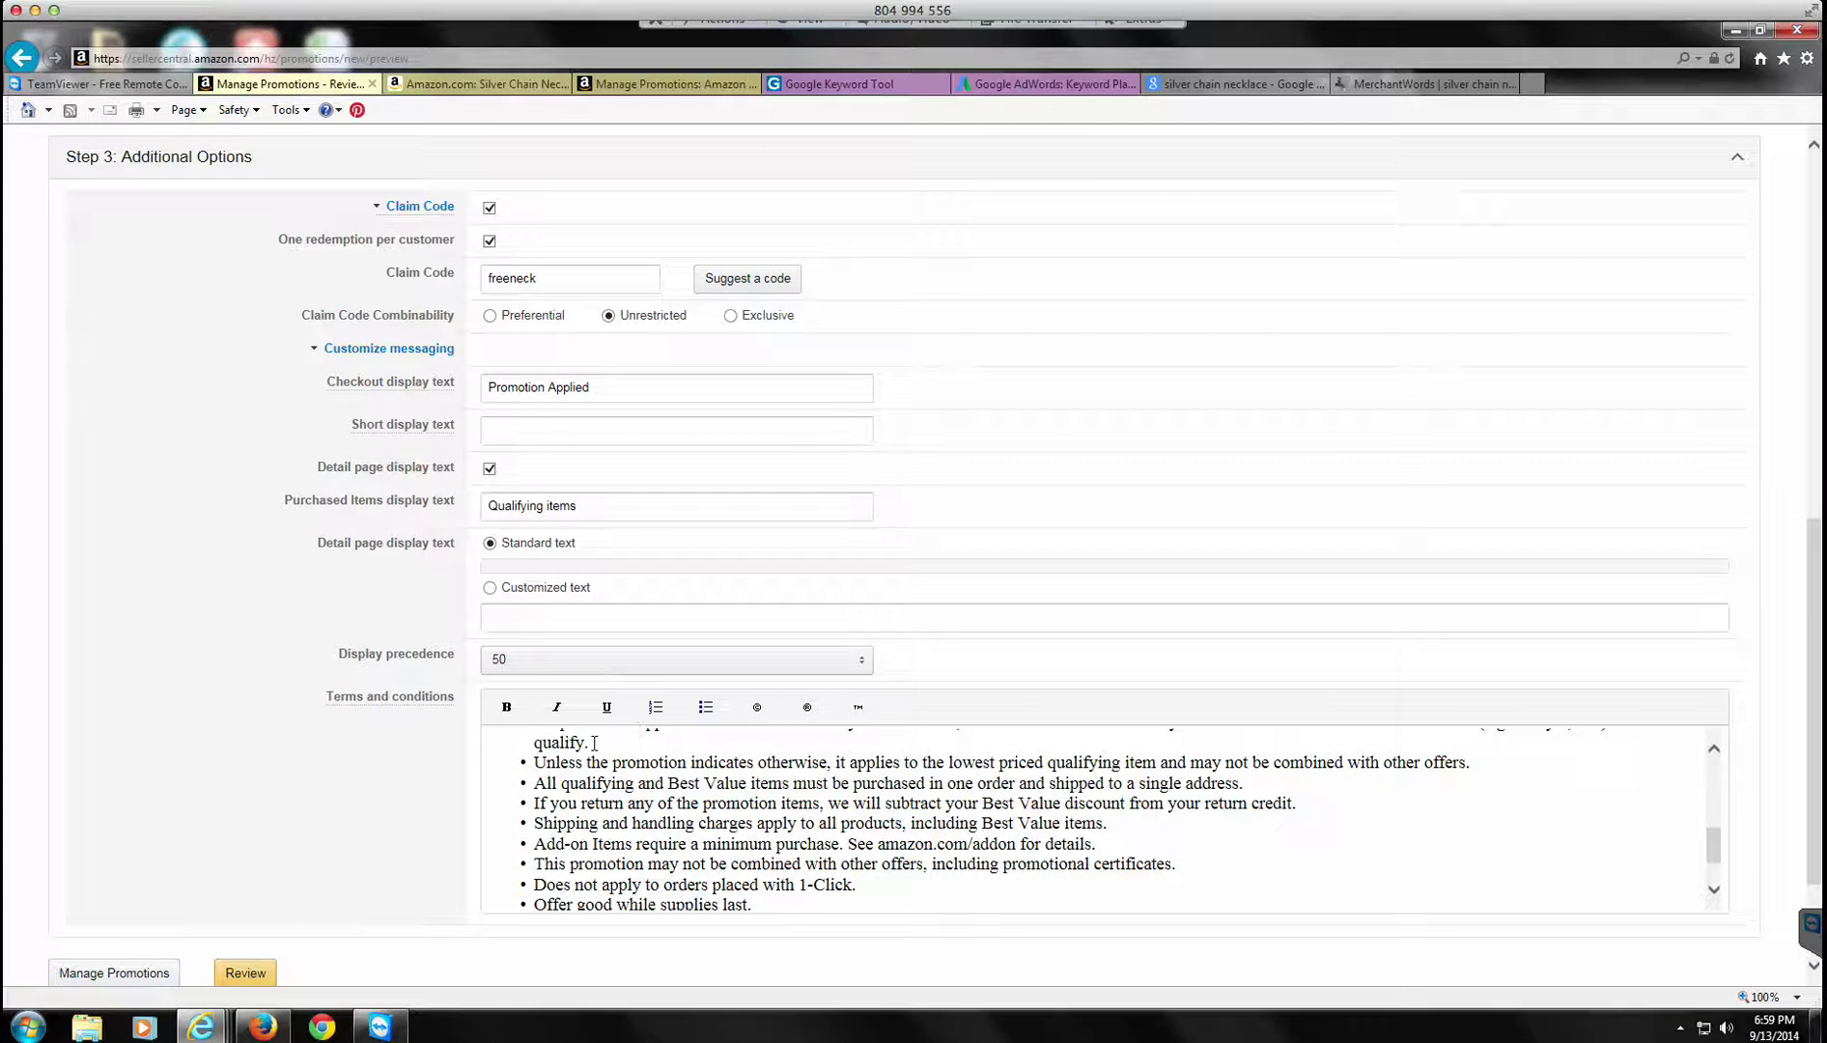
{"action": "scroll", "coordinate": [497, 356], "scroll_direction": "down", "scroll_amount": 1}
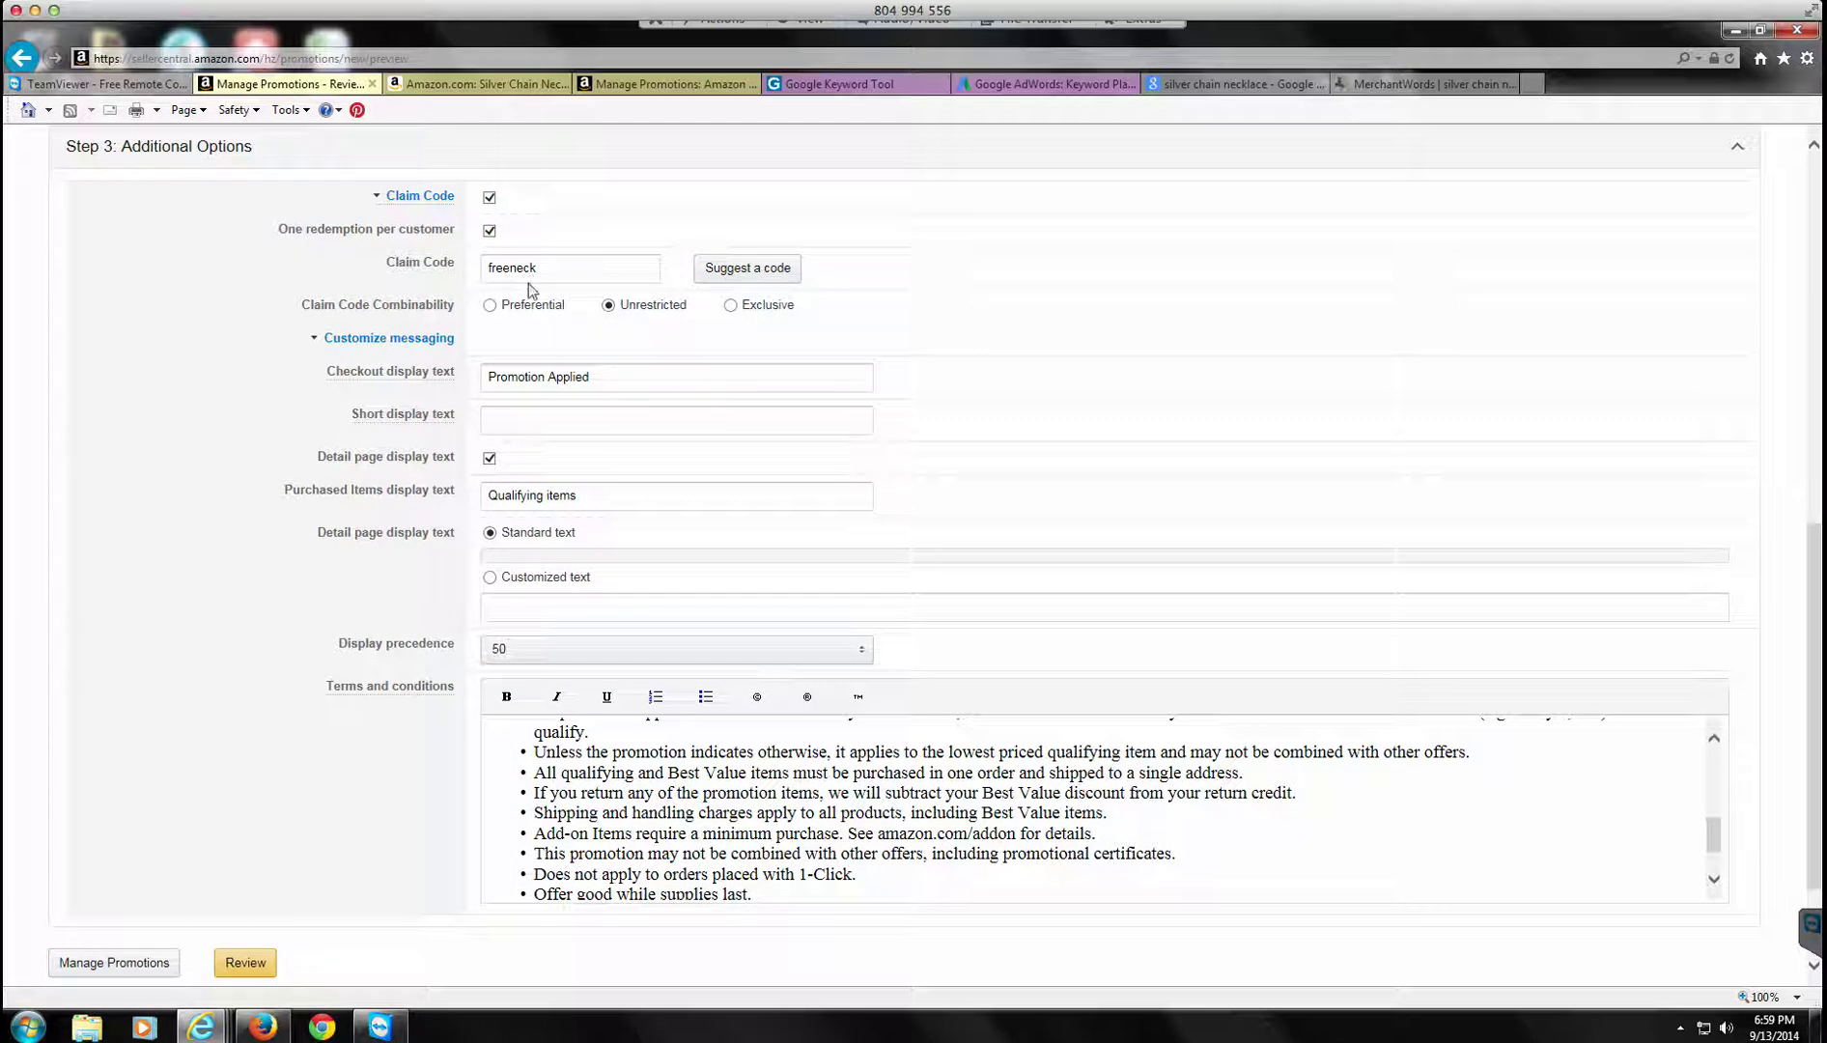
{"action": "scroll", "coordinate": [133, 697], "scroll_direction": "down", "scroll_amount": 2}
Step: Submit the promotion, check its one-redemption-per-customer setting, and return to the Seller Central home page
{"action": "left_click", "coordinate": [237, 811]}
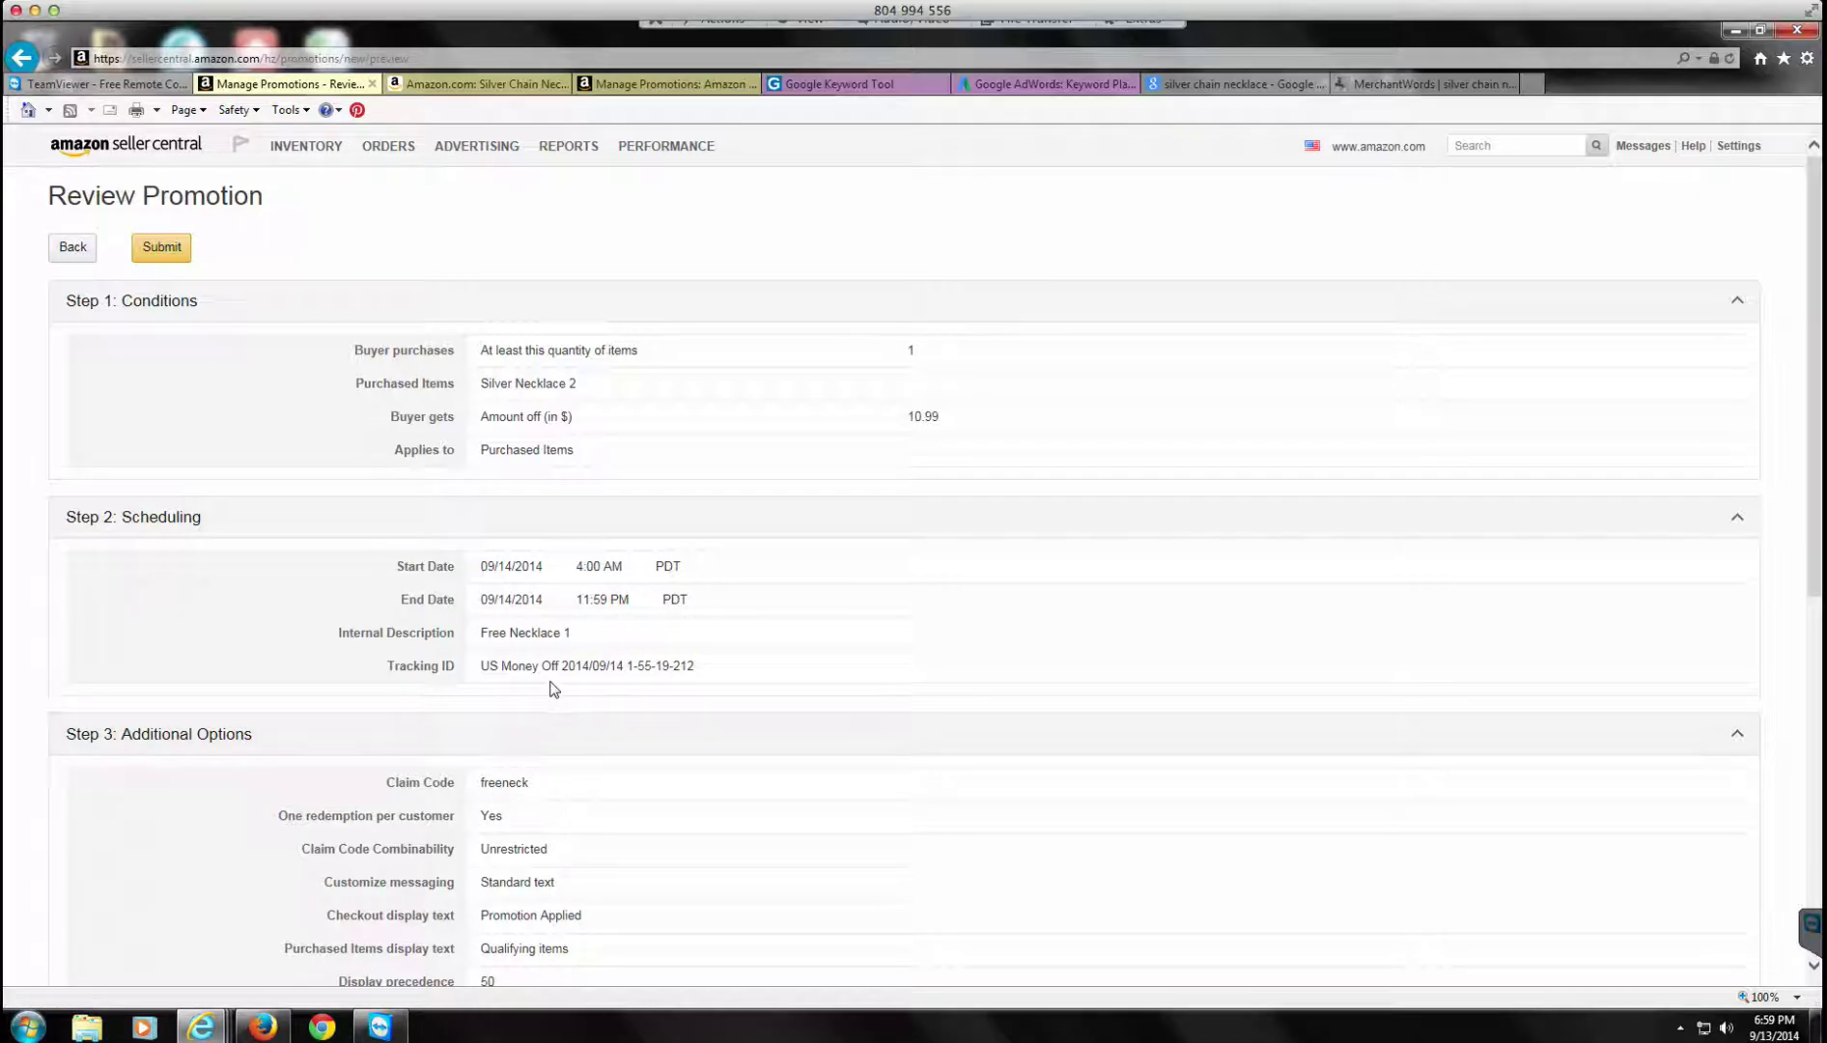
{"action": "scroll", "coordinate": [619, 832], "scroll_direction": "down", "scroll_amount": 2}
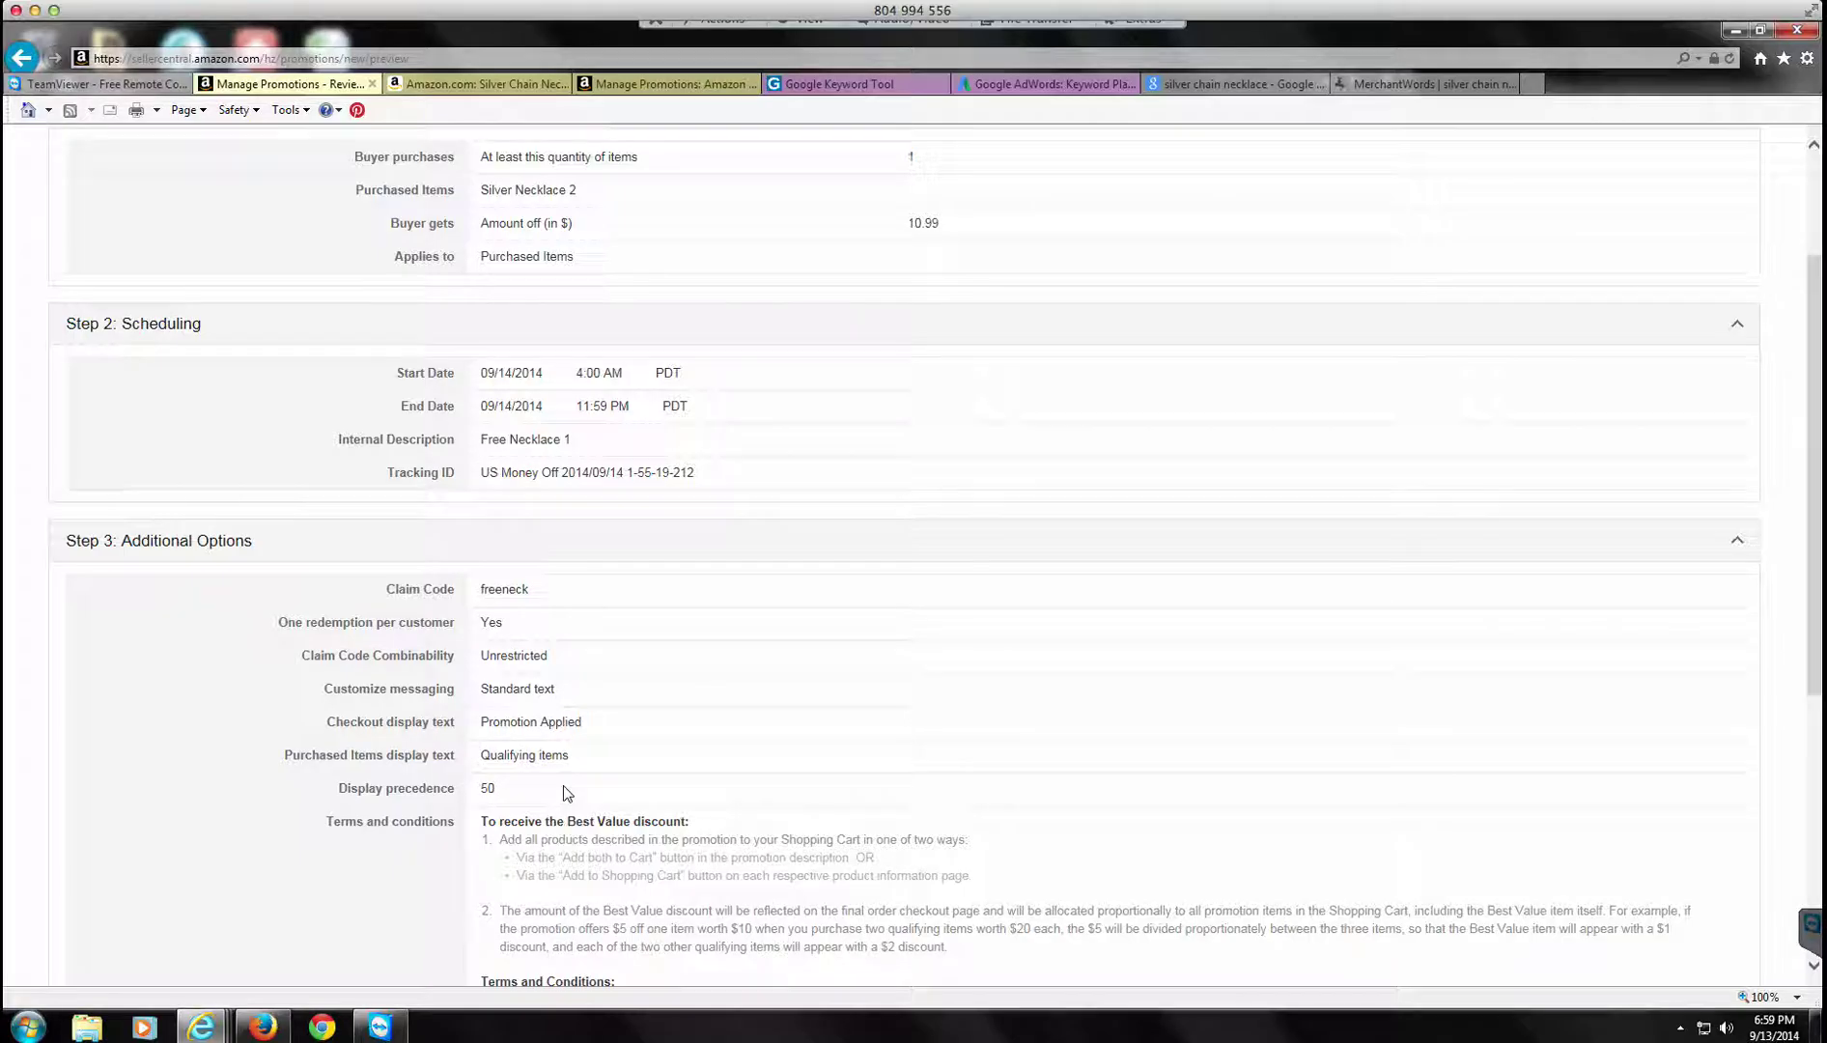
{"action": "double_click", "coordinate": [492, 624]}
{"action": "scroll", "coordinate": [288, 813], "scroll_direction": "down", "scroll_amount": 2}
{"action": "scroll", "coordinate": [288, 813], "scroll_direction": "up", "scroll_amount": 4}
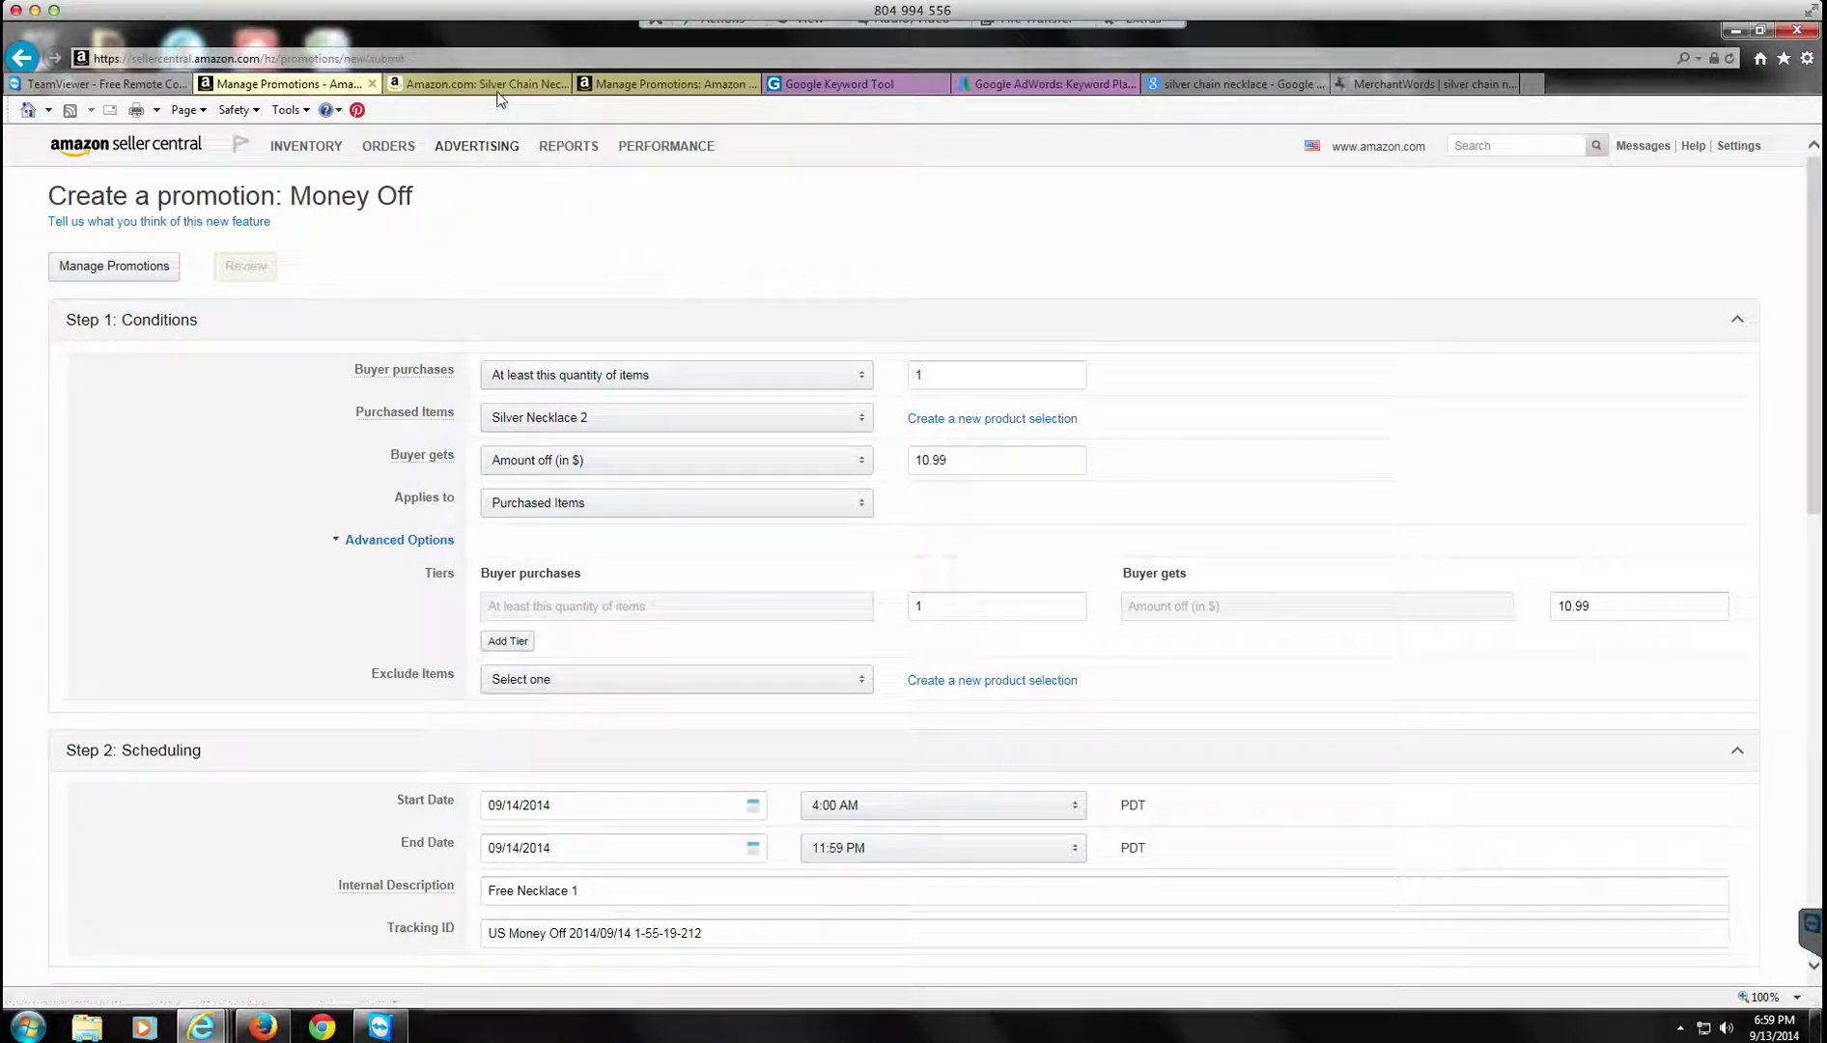
{"action": "left_click", "coordinate": [88, 149]}
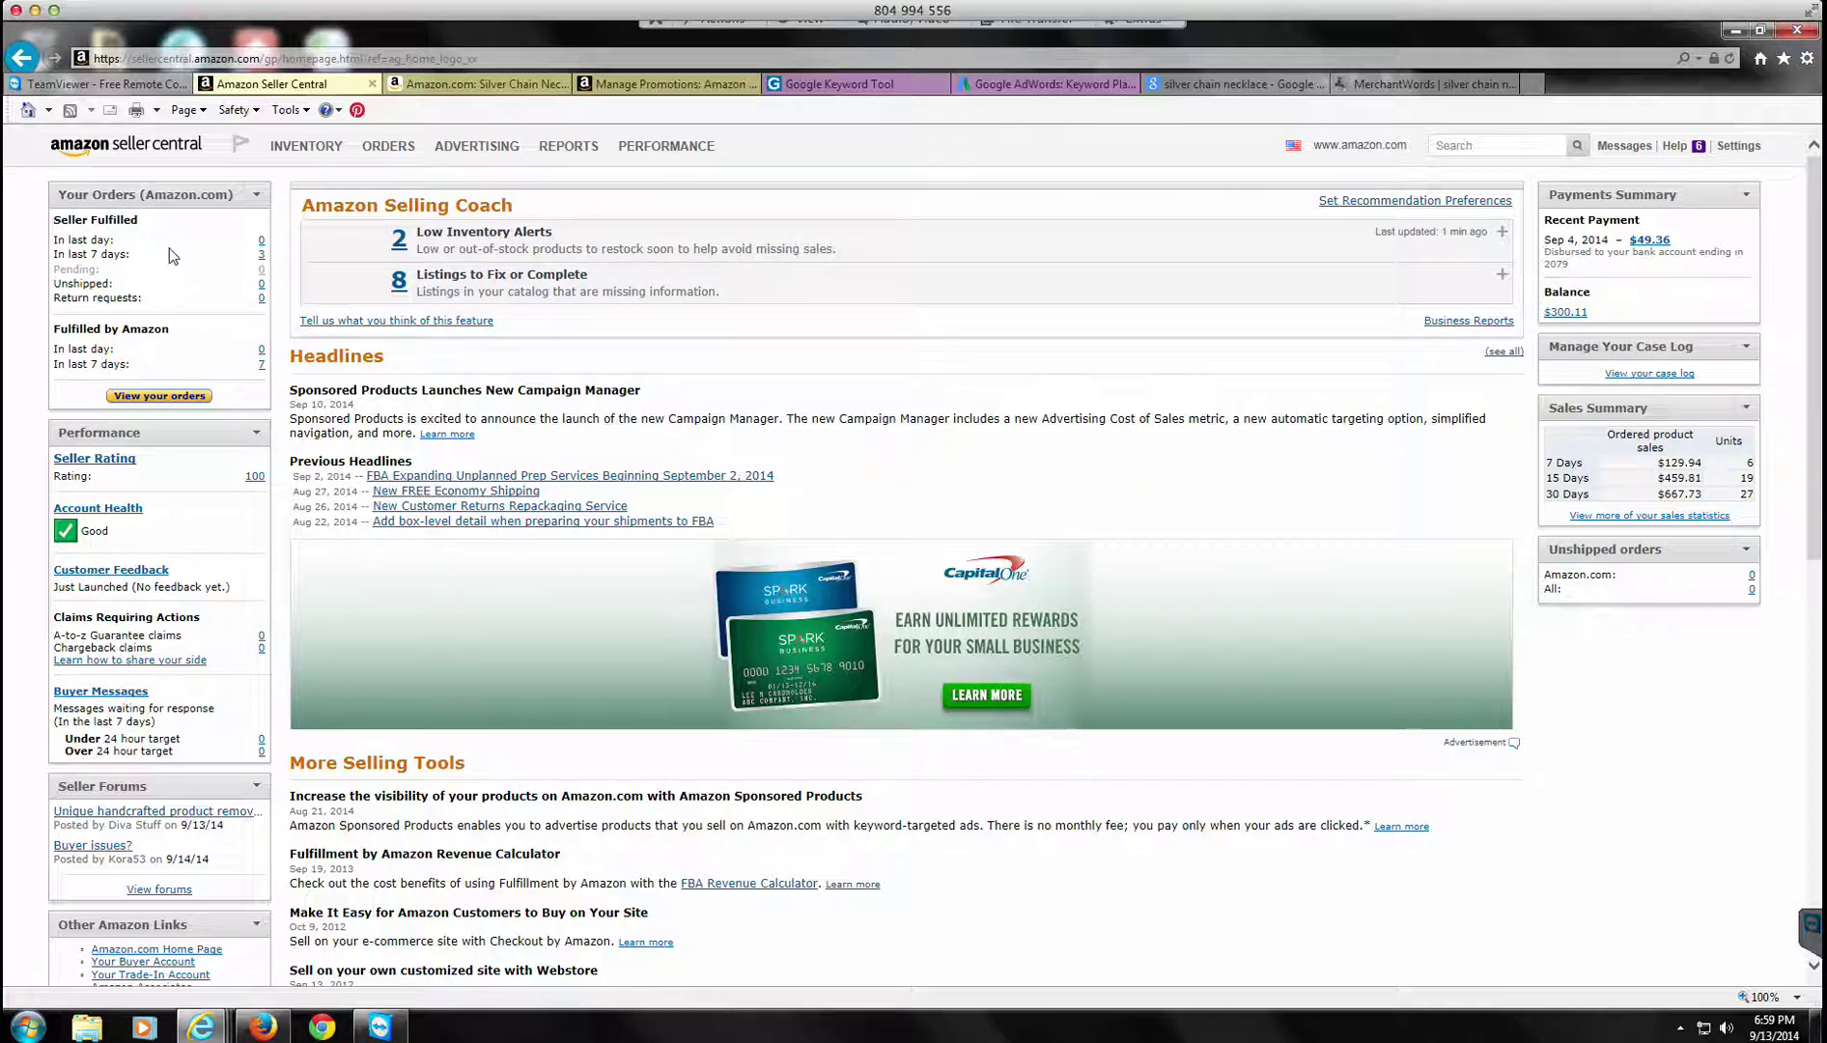
Step: Filter Manage Inventory to ASIN B00M6F7Q86 and open that listing's Actions menu
{"action": "left_click", "coordinate": [303, 185]}
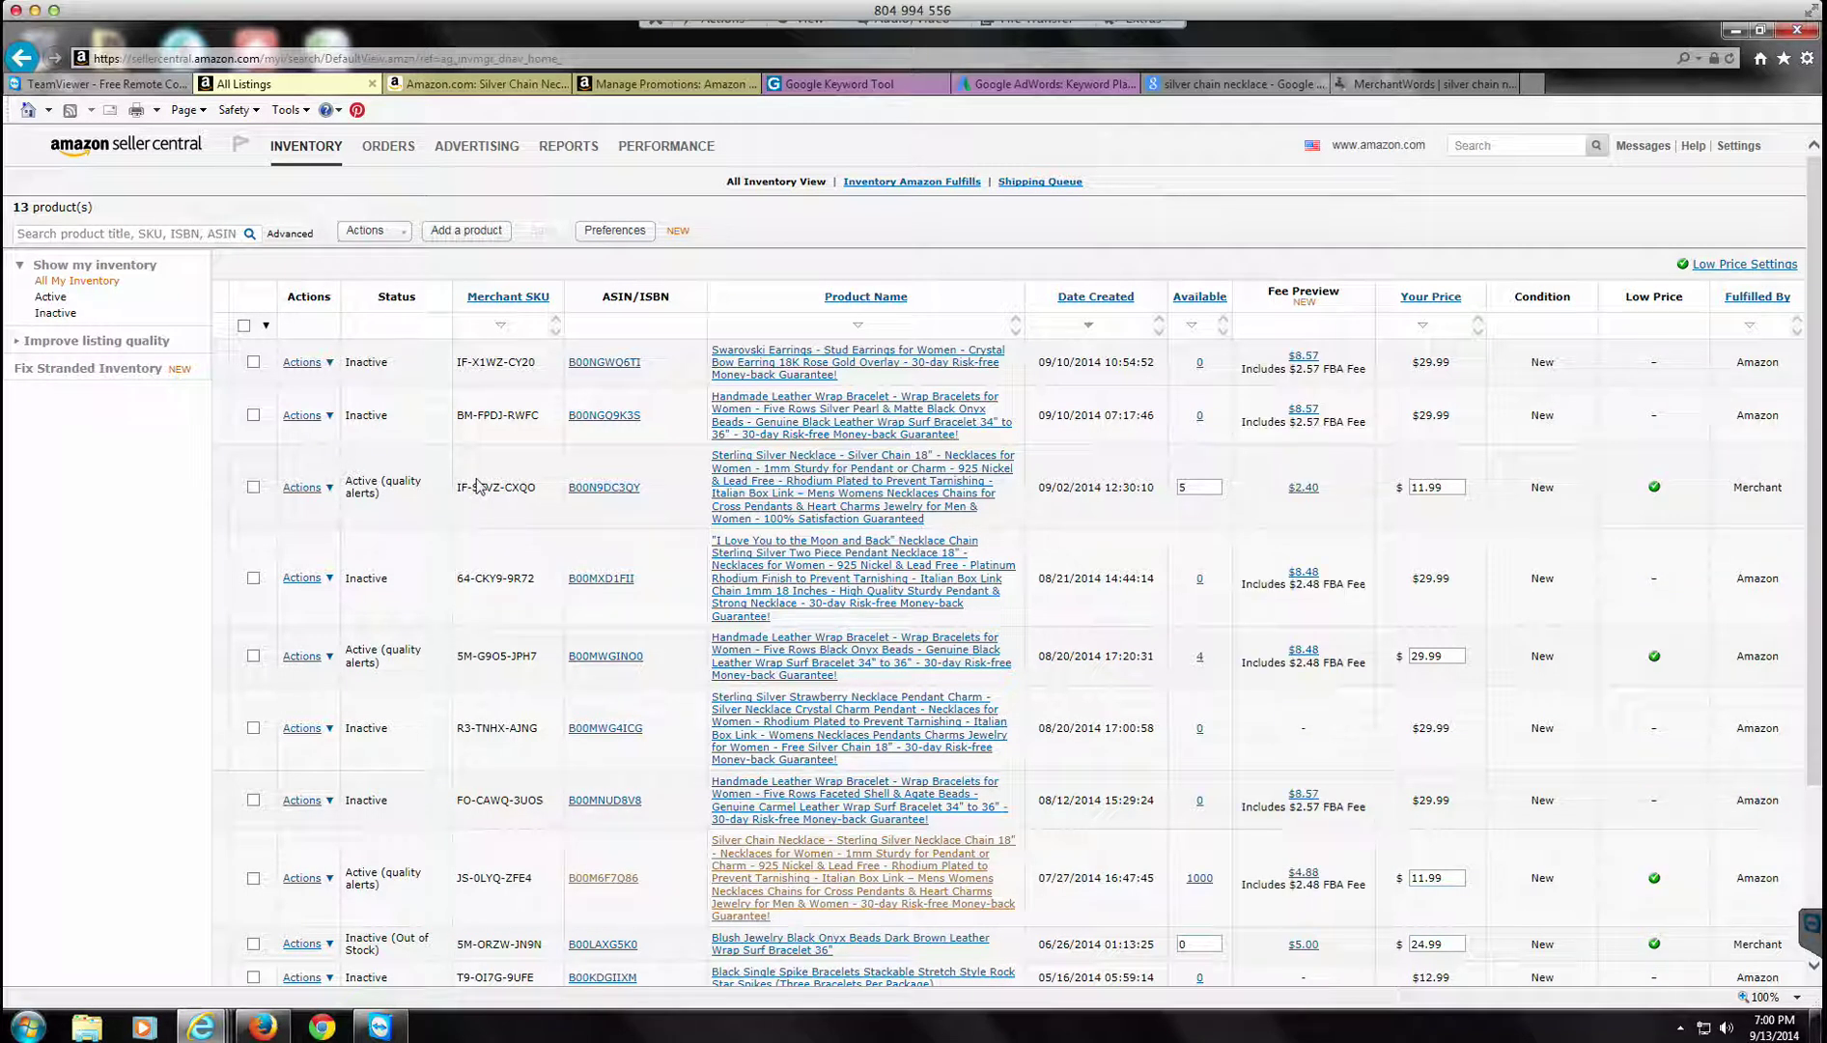
{"action": "left_click", "coordinate": [172, 237]}
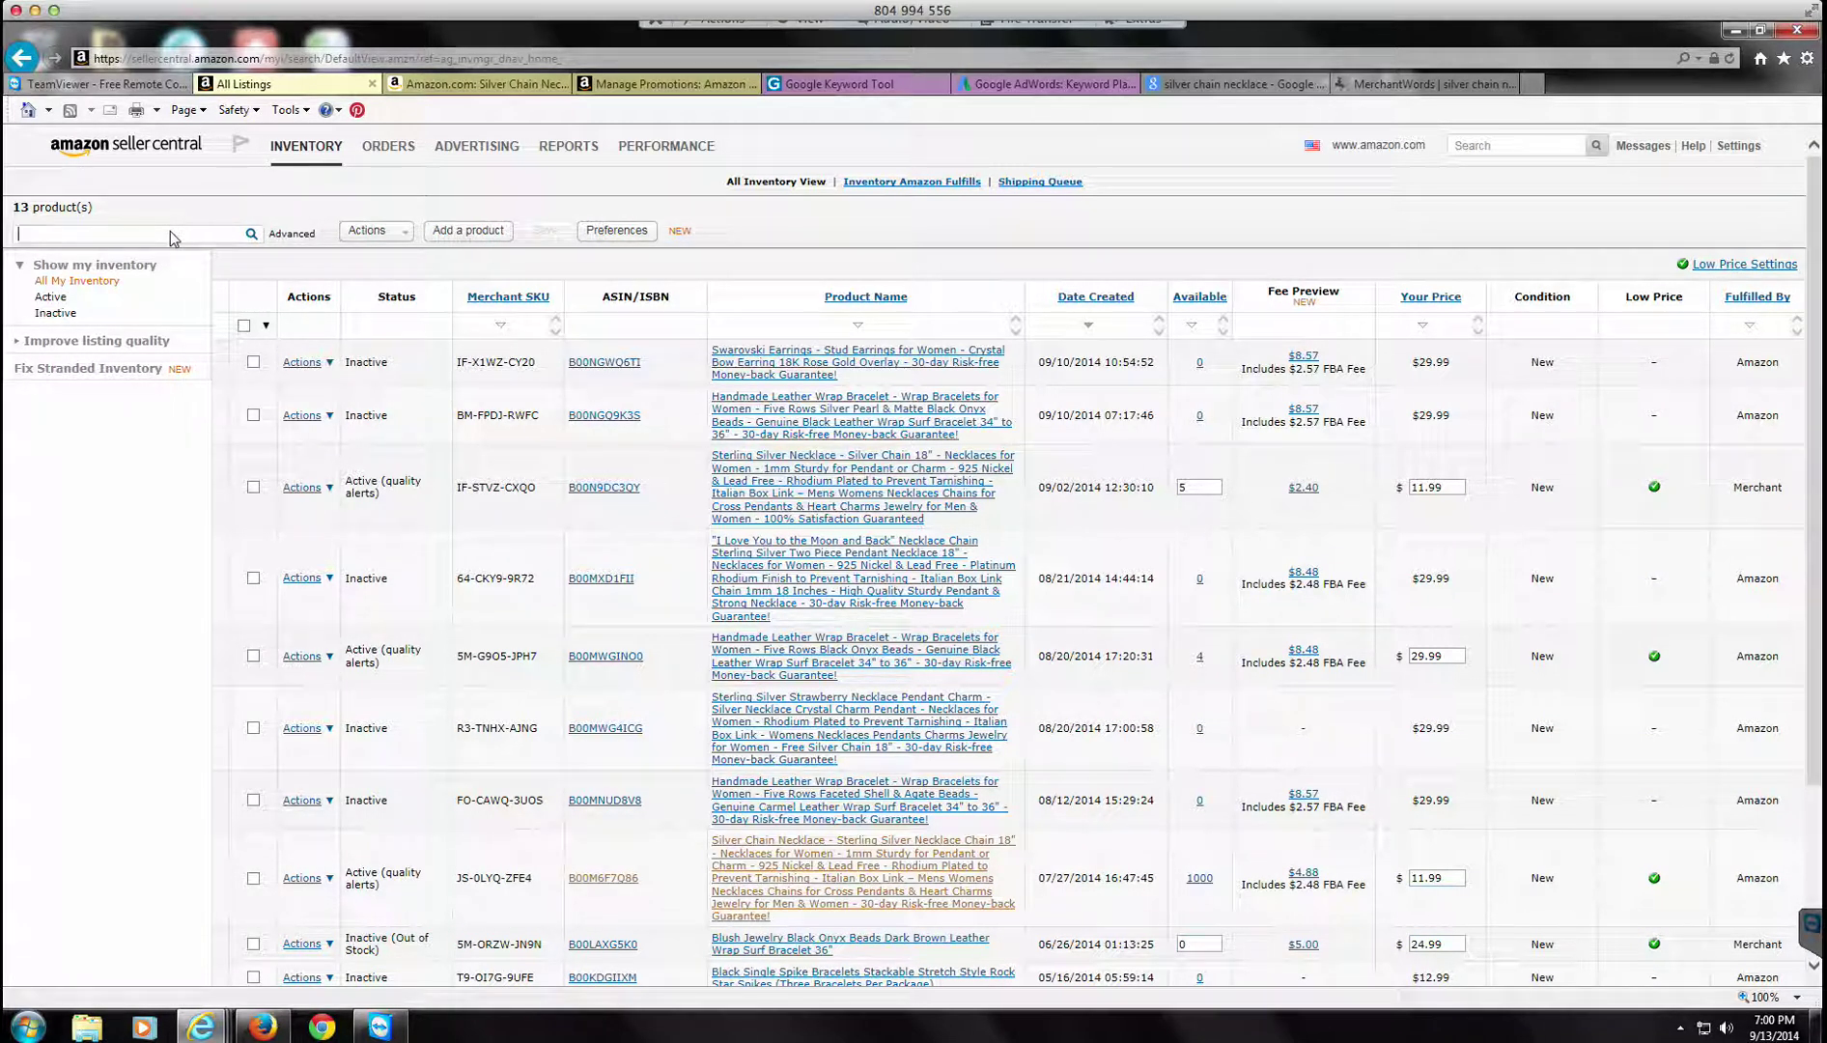
{"action": "right_click", "coordinate": [171, 238]}
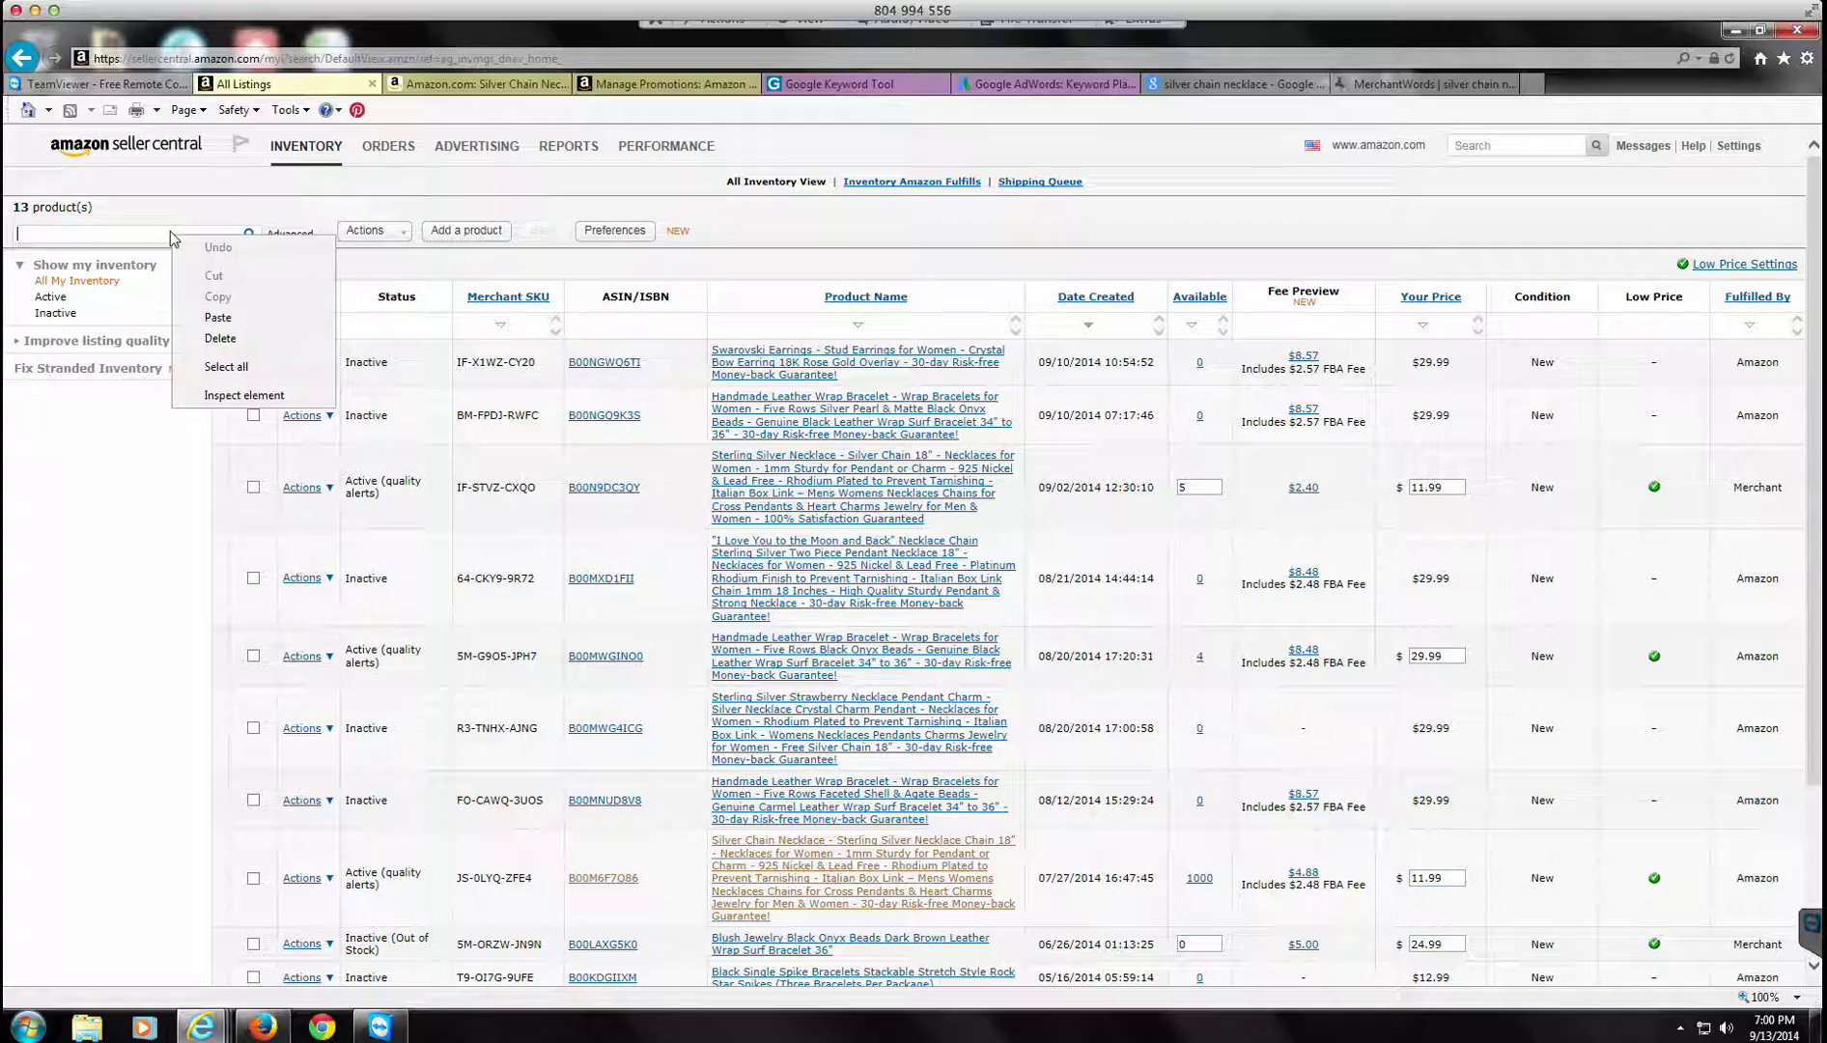
{"action": "key", "text": "Down"}
{"action": "key", "text": "Down"}
{"action": "key", "text": "Return"}
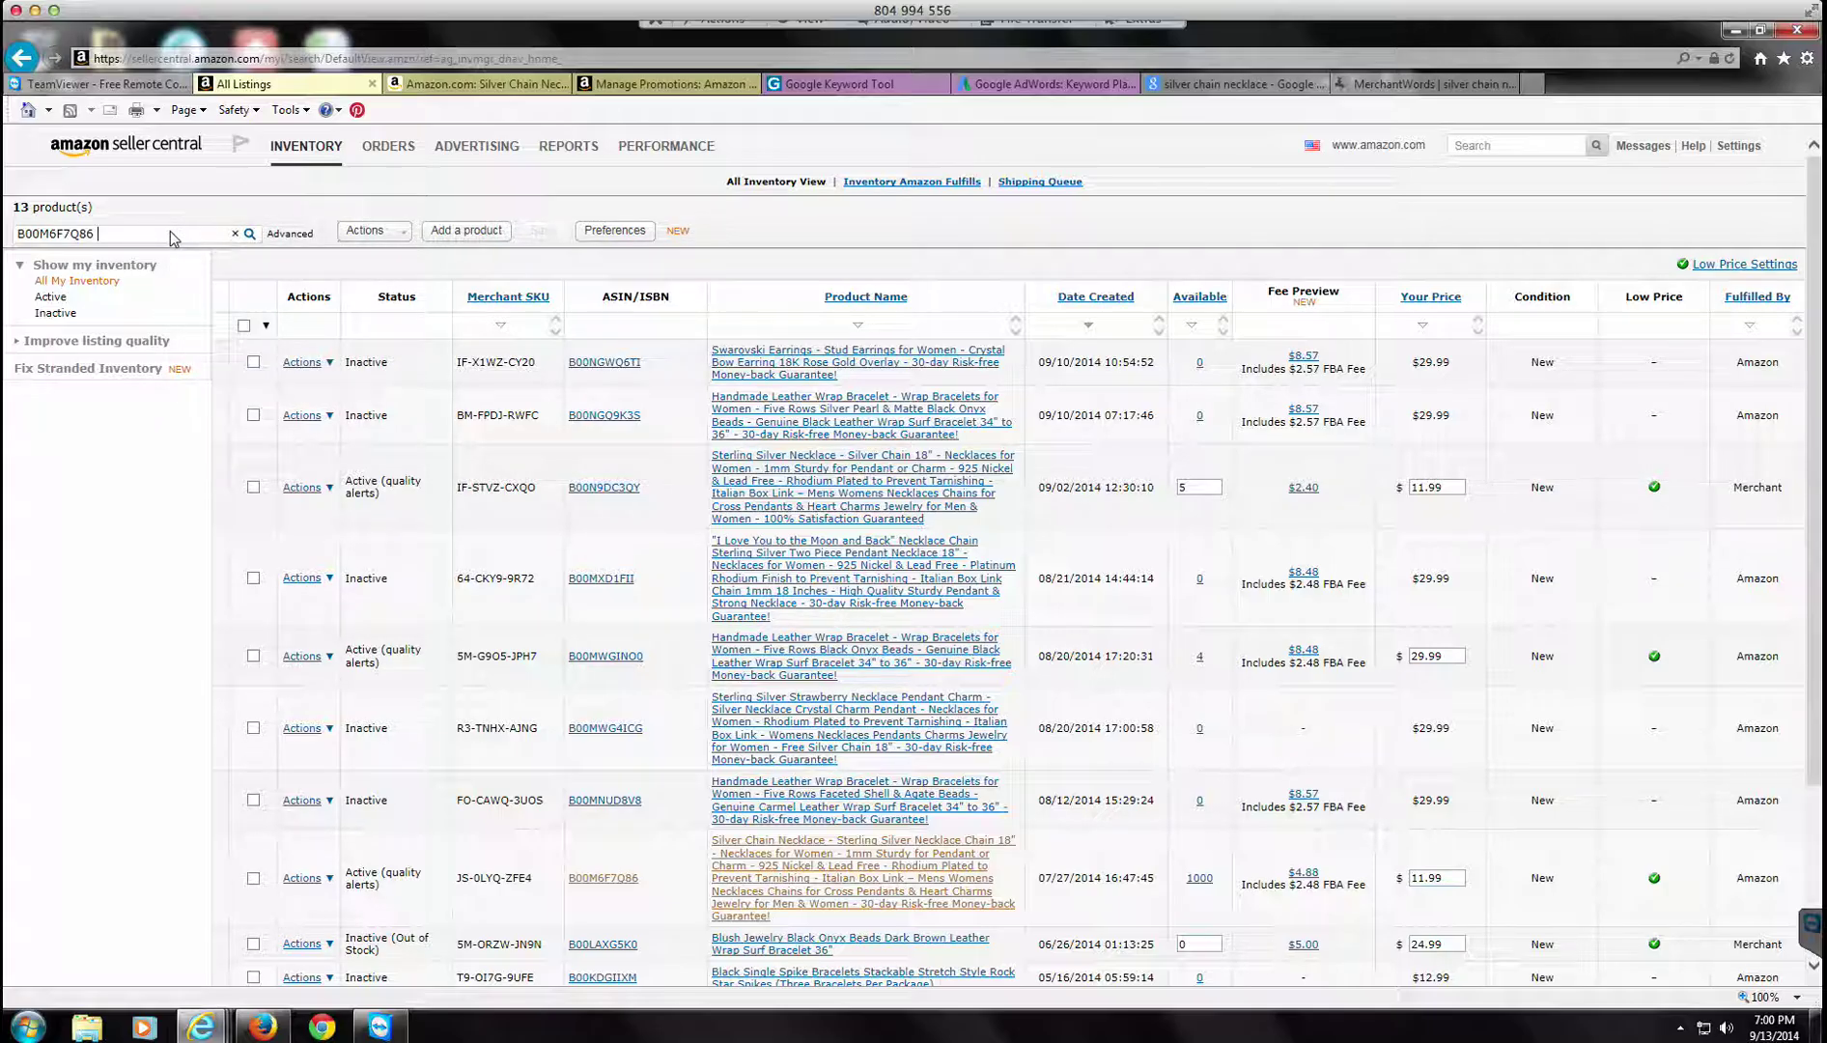
{"action": "left_click", "coordinate": [251, 235]}
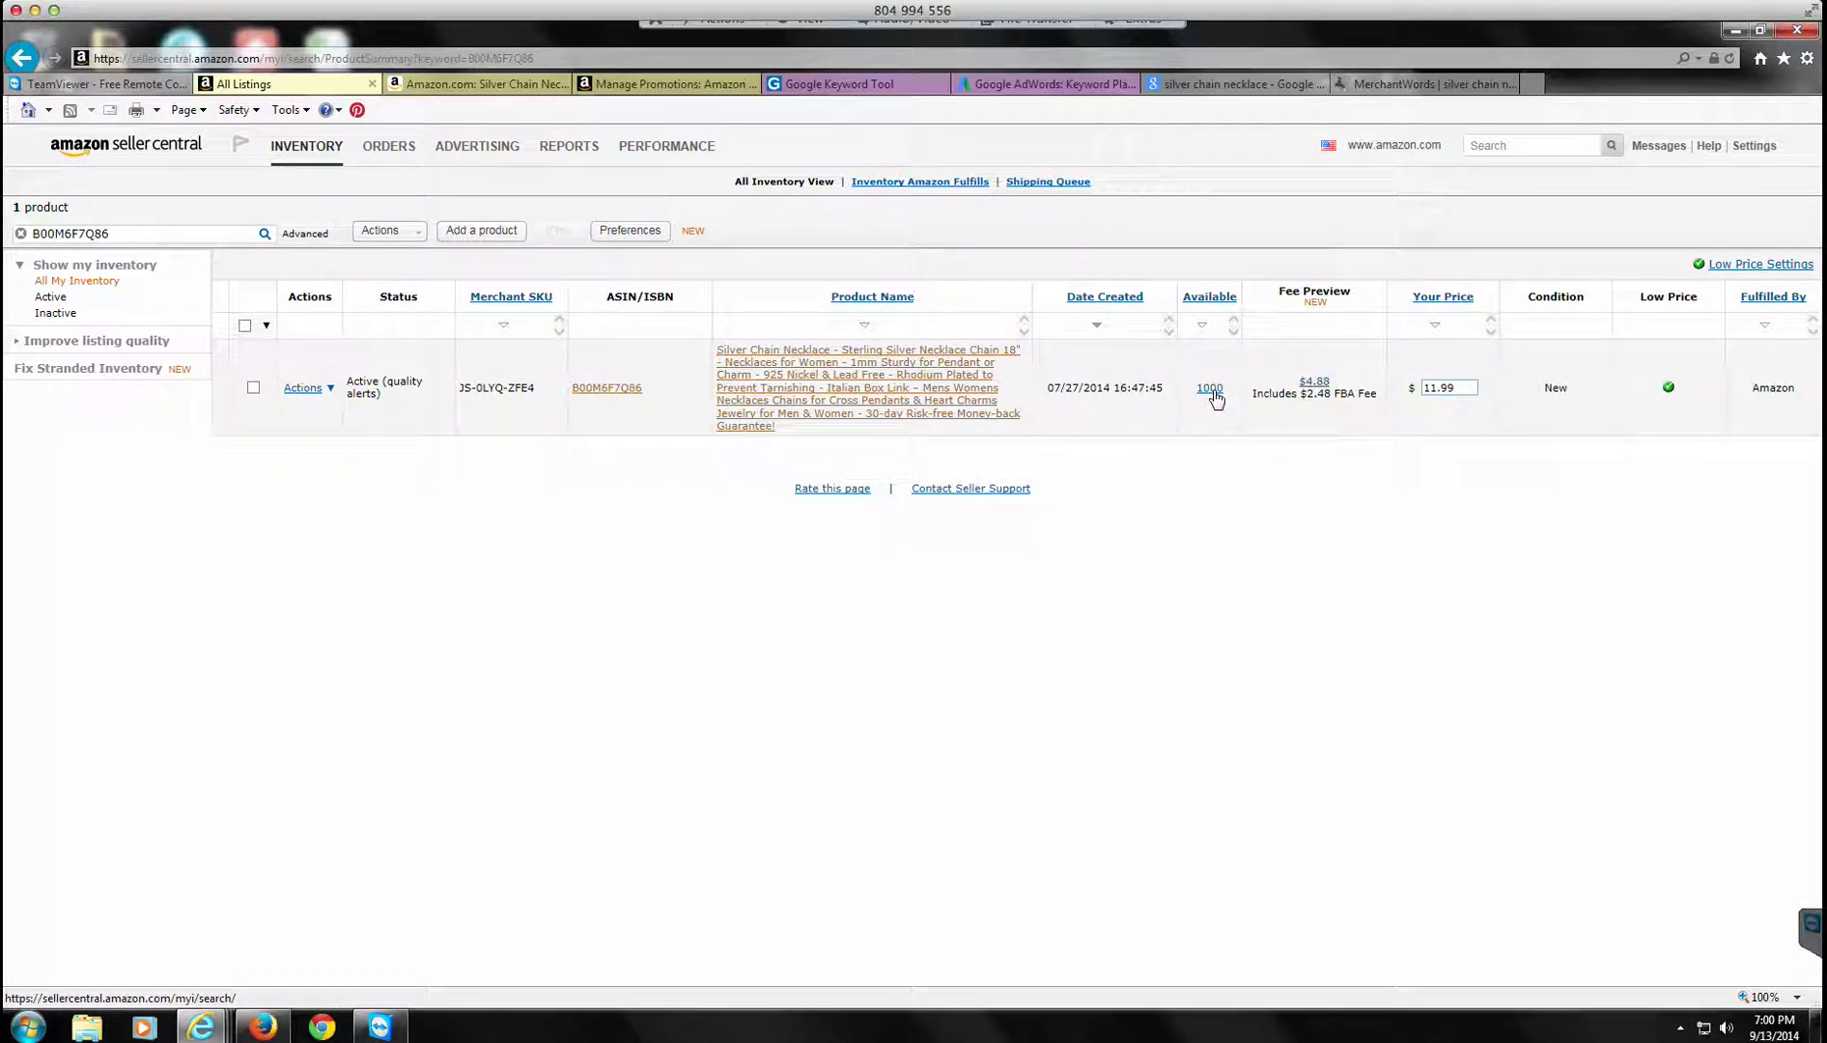
{"action": "left_click", "coordinate": [303, 388]}
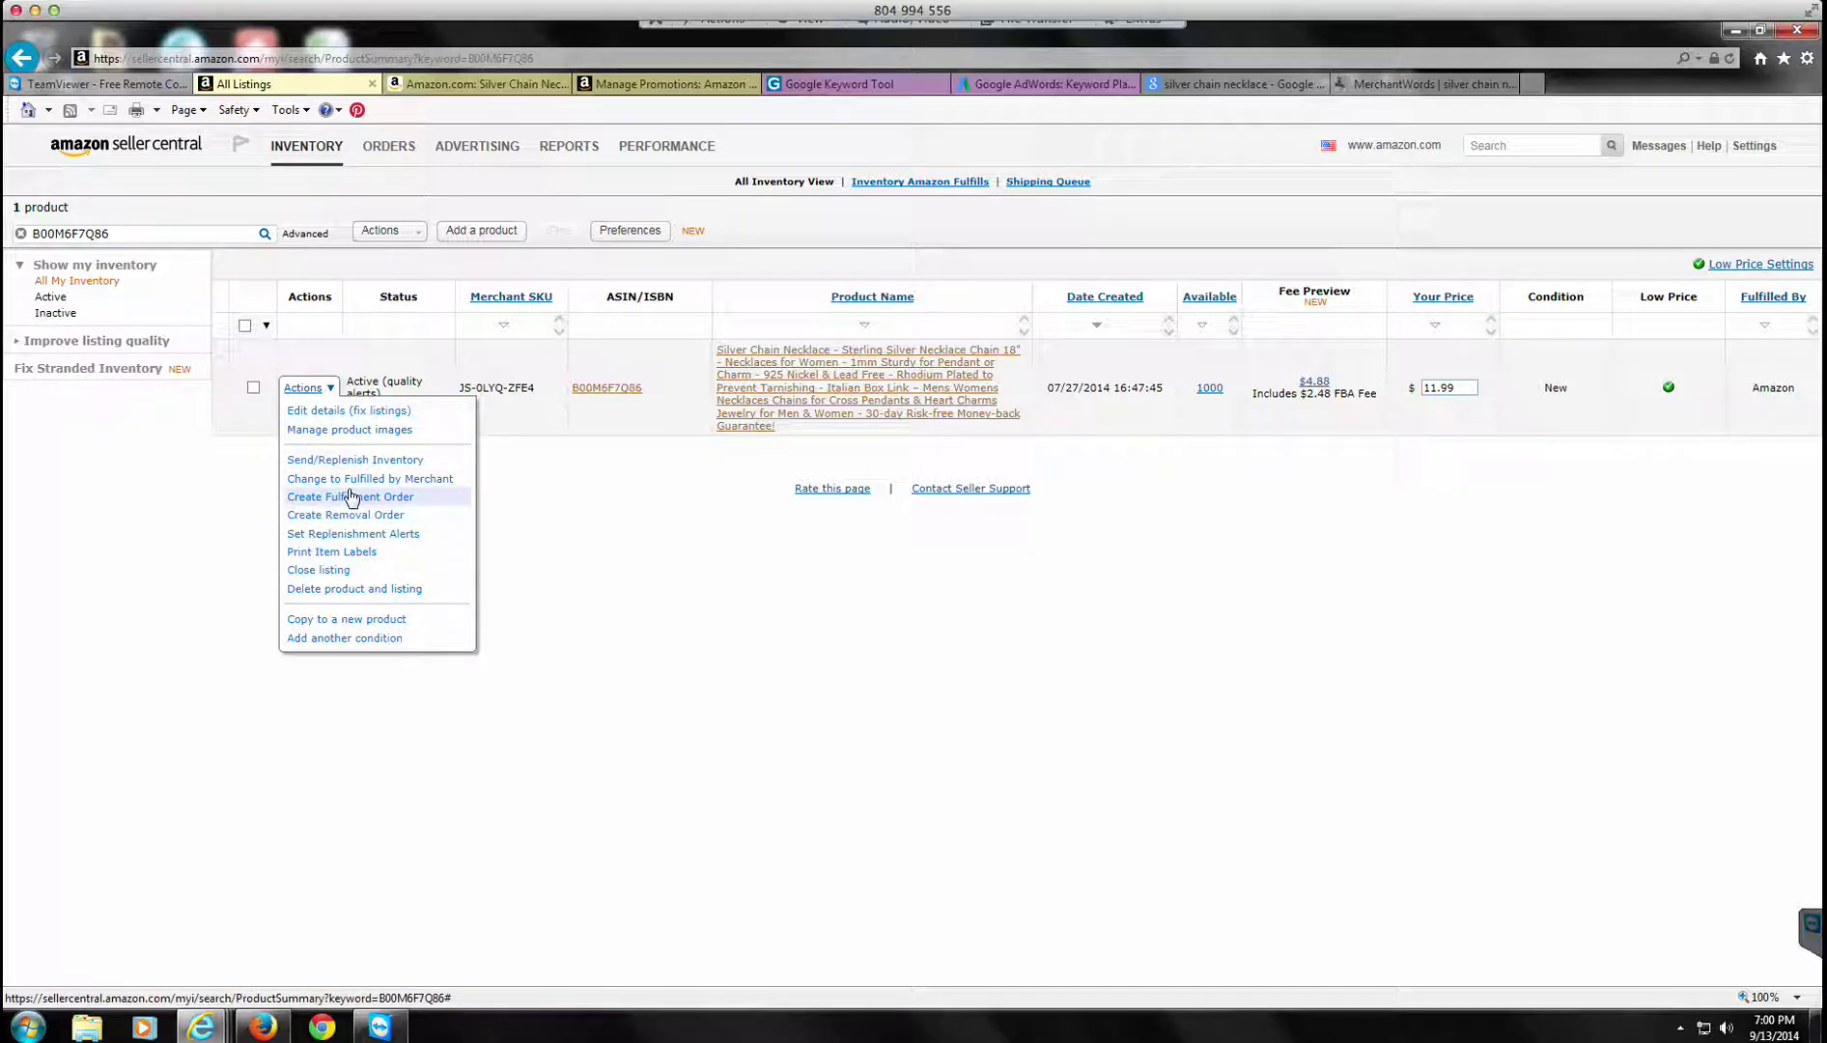
Step: Start a fulfillment order for the necklace and enter the recipient's name, street address and city
{"action": "left_click", "coordinate": [352, 498]}
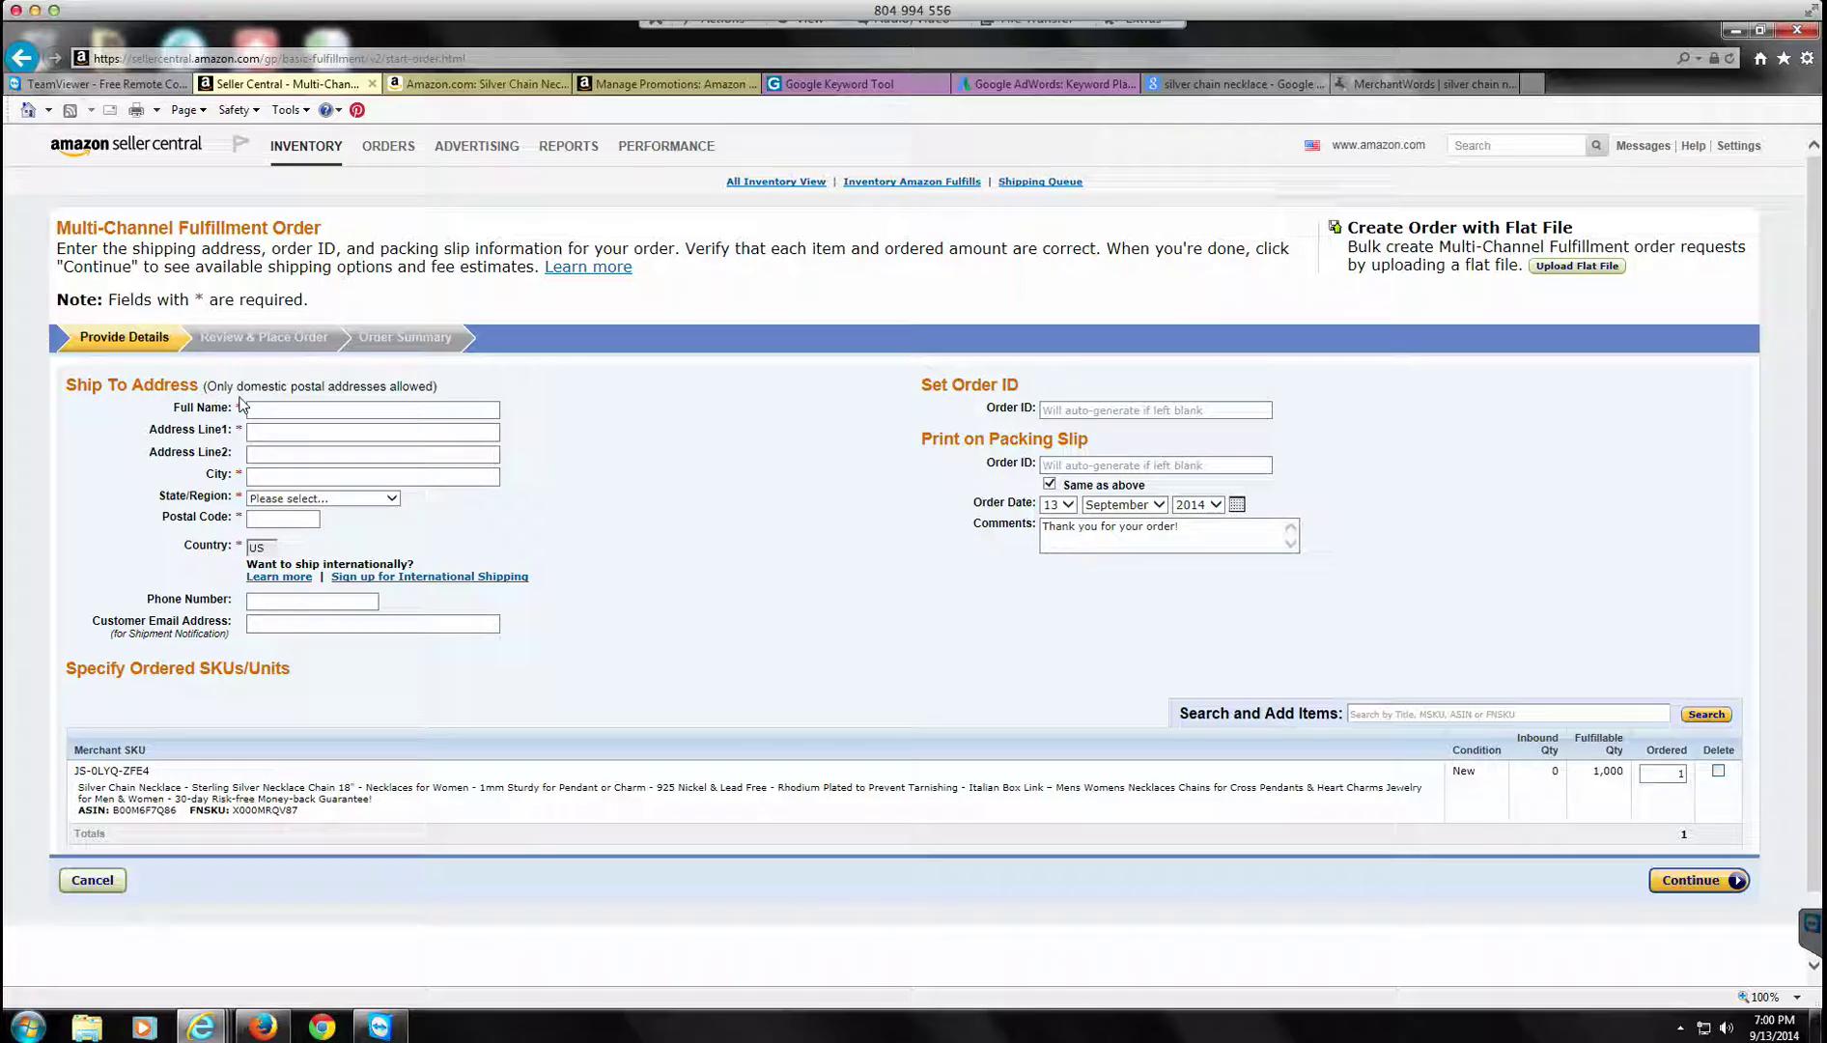
{"action": "left_click", "coordinate": [318, 409]}
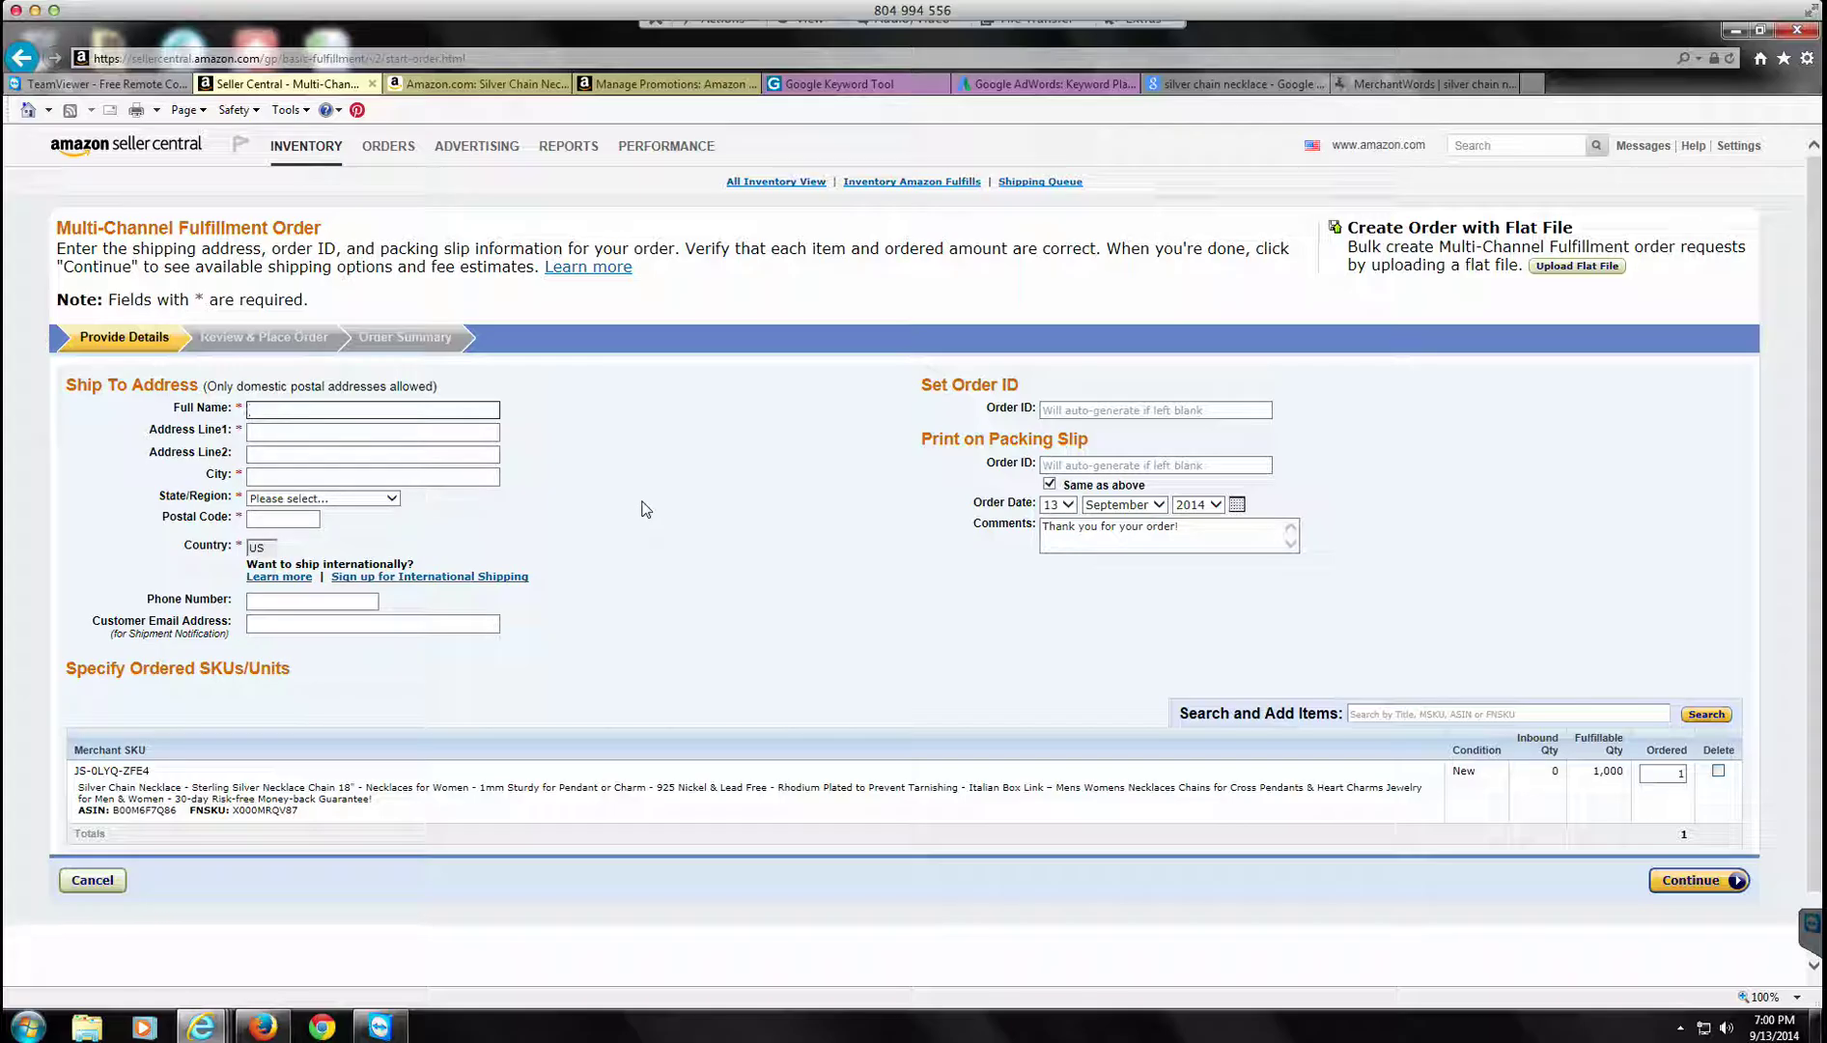
{"action": "key", "text": "Tab"}
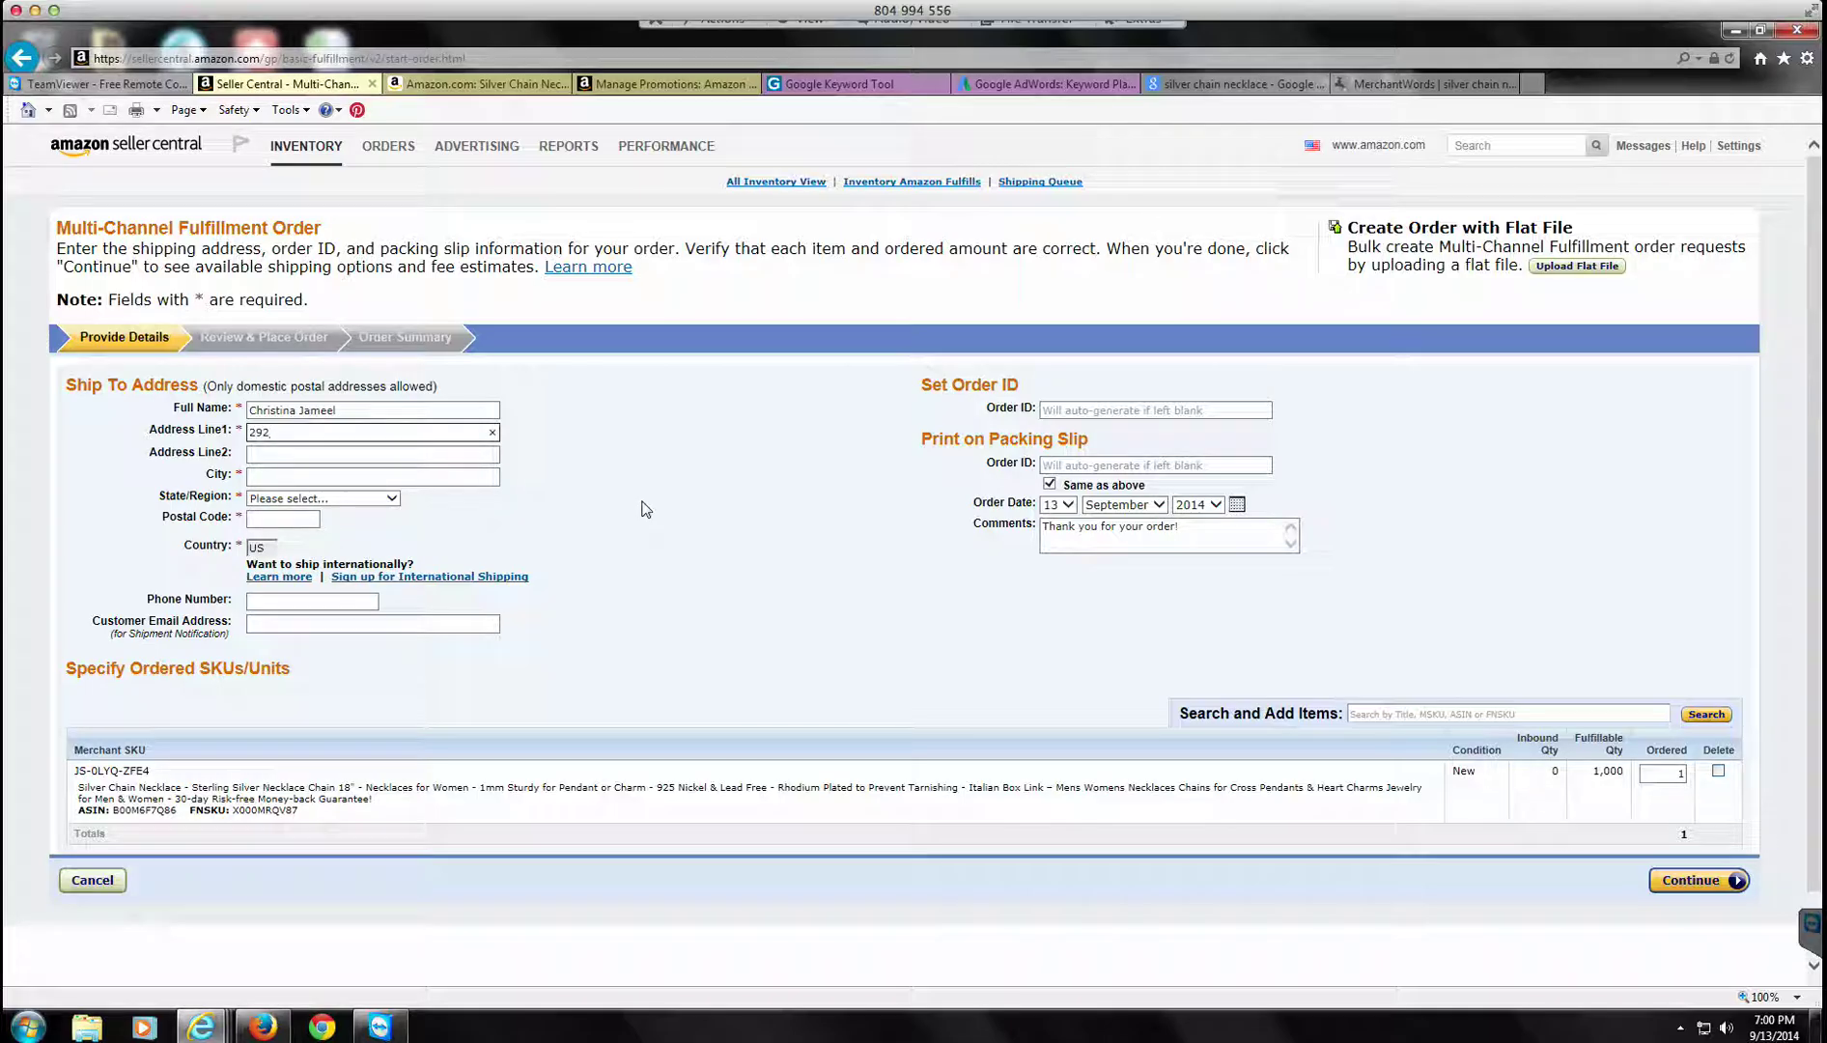
{"action": "key", "text": "Tab"}
{"action": "type", "text": "Apt 91"}
{"action": "key", "text": "Tab"}
{"action": "type", "text": "Henderson"}
Step: Choose the recipient's state and enter the postal code, phone number and customer e-mail
{"action": "key", "text": "Tab"}
{"action": "key", "text": "n"}
{"action": "key", "text": "d"}
{"action": "key", "text": "Down"}
{"action": "key", "text": "Down"}
{"action": "key", "text": "Down"}
{"action": "key", "text": "Down"}
{"action": "key", "text": "Down"}
{"action": "key", "text": "Tab"}
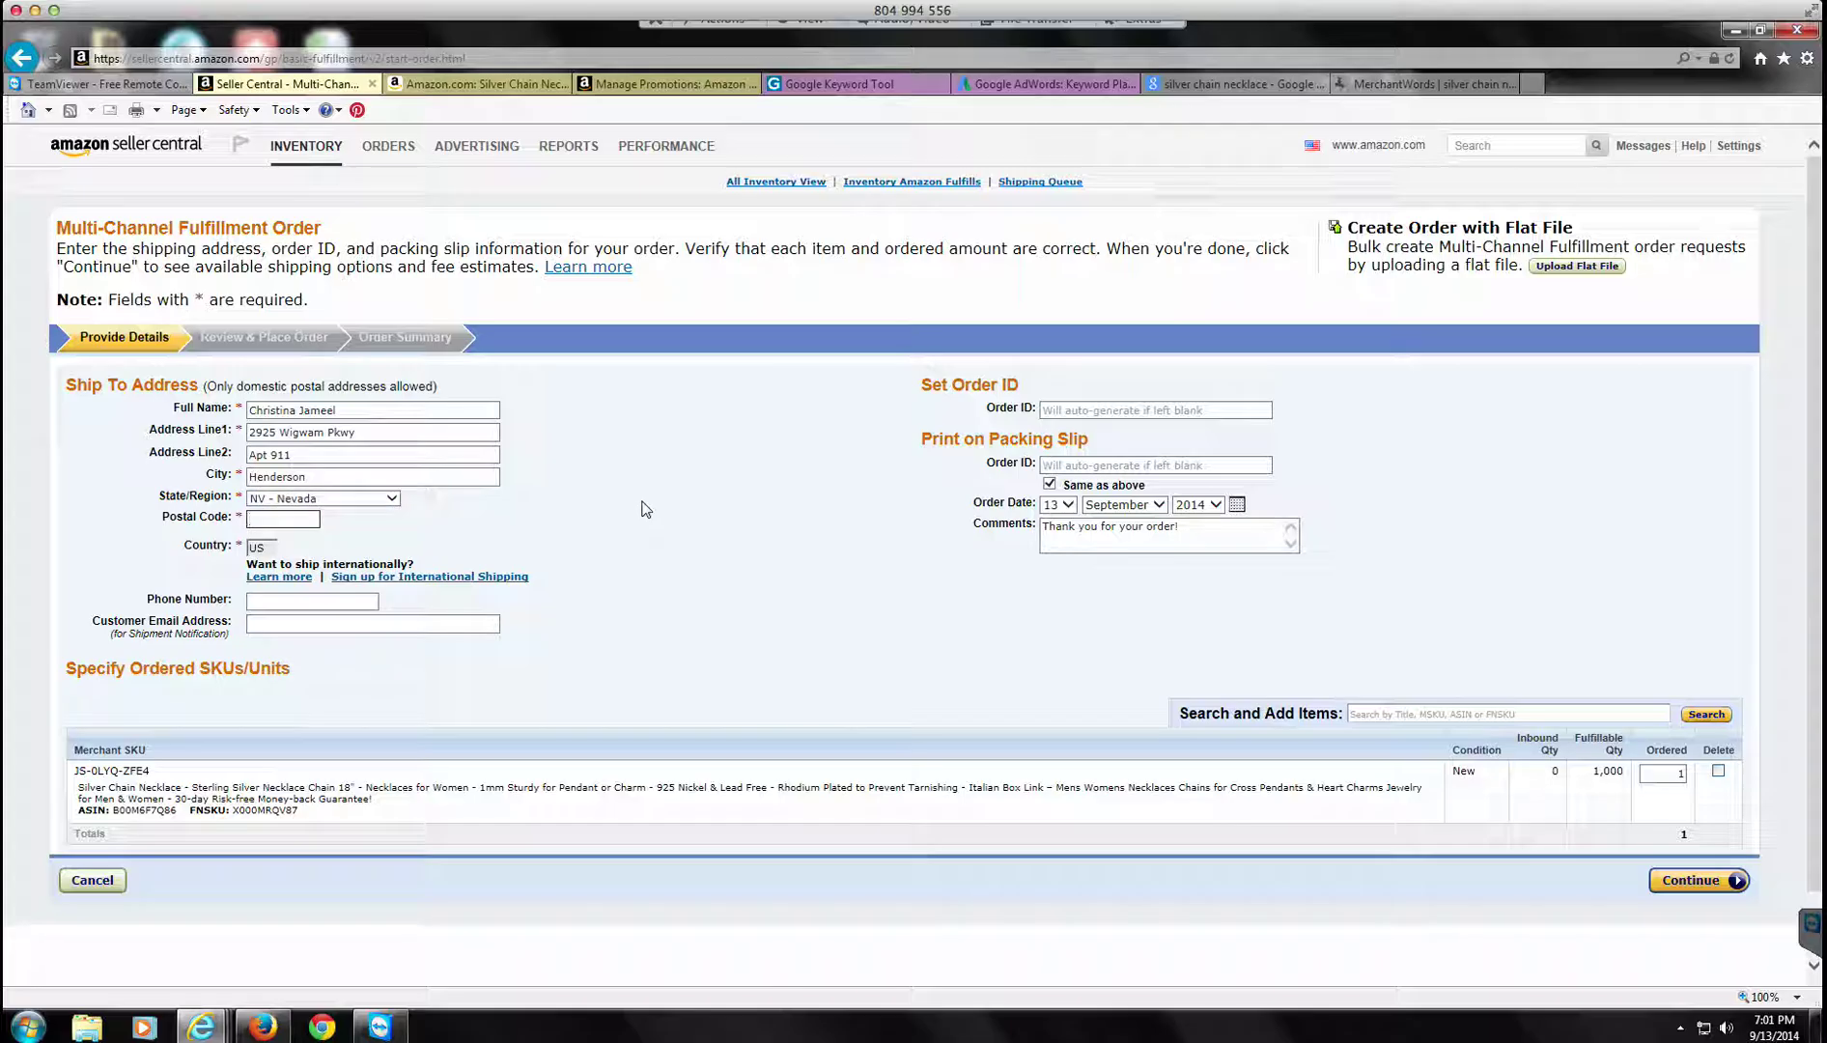
{"action": "type", "text": "89074"}
{"action": "key", "text": "Tab"}
{"action": "key", "text": "Tab"}
{"action": "key", "text": "Tab"}
{"action": "key", "text": "Tab"}
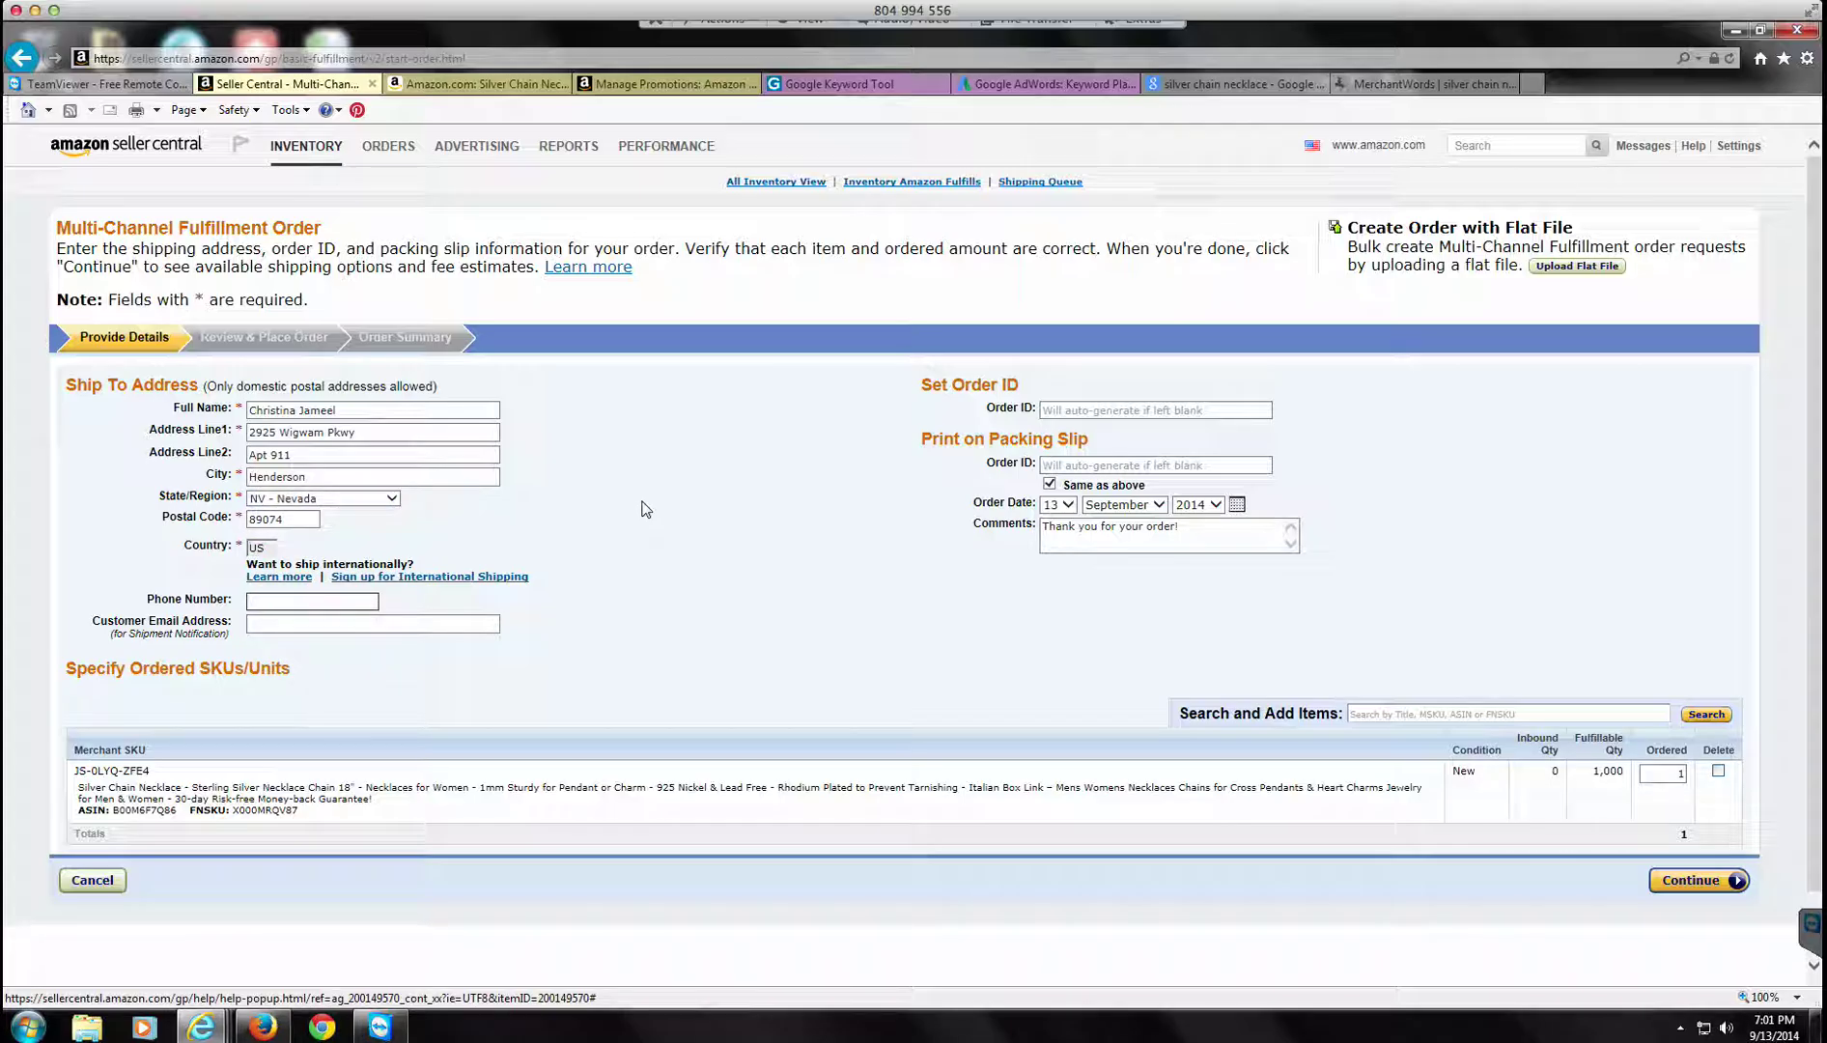
{"action": "key", "text": "Tab"}
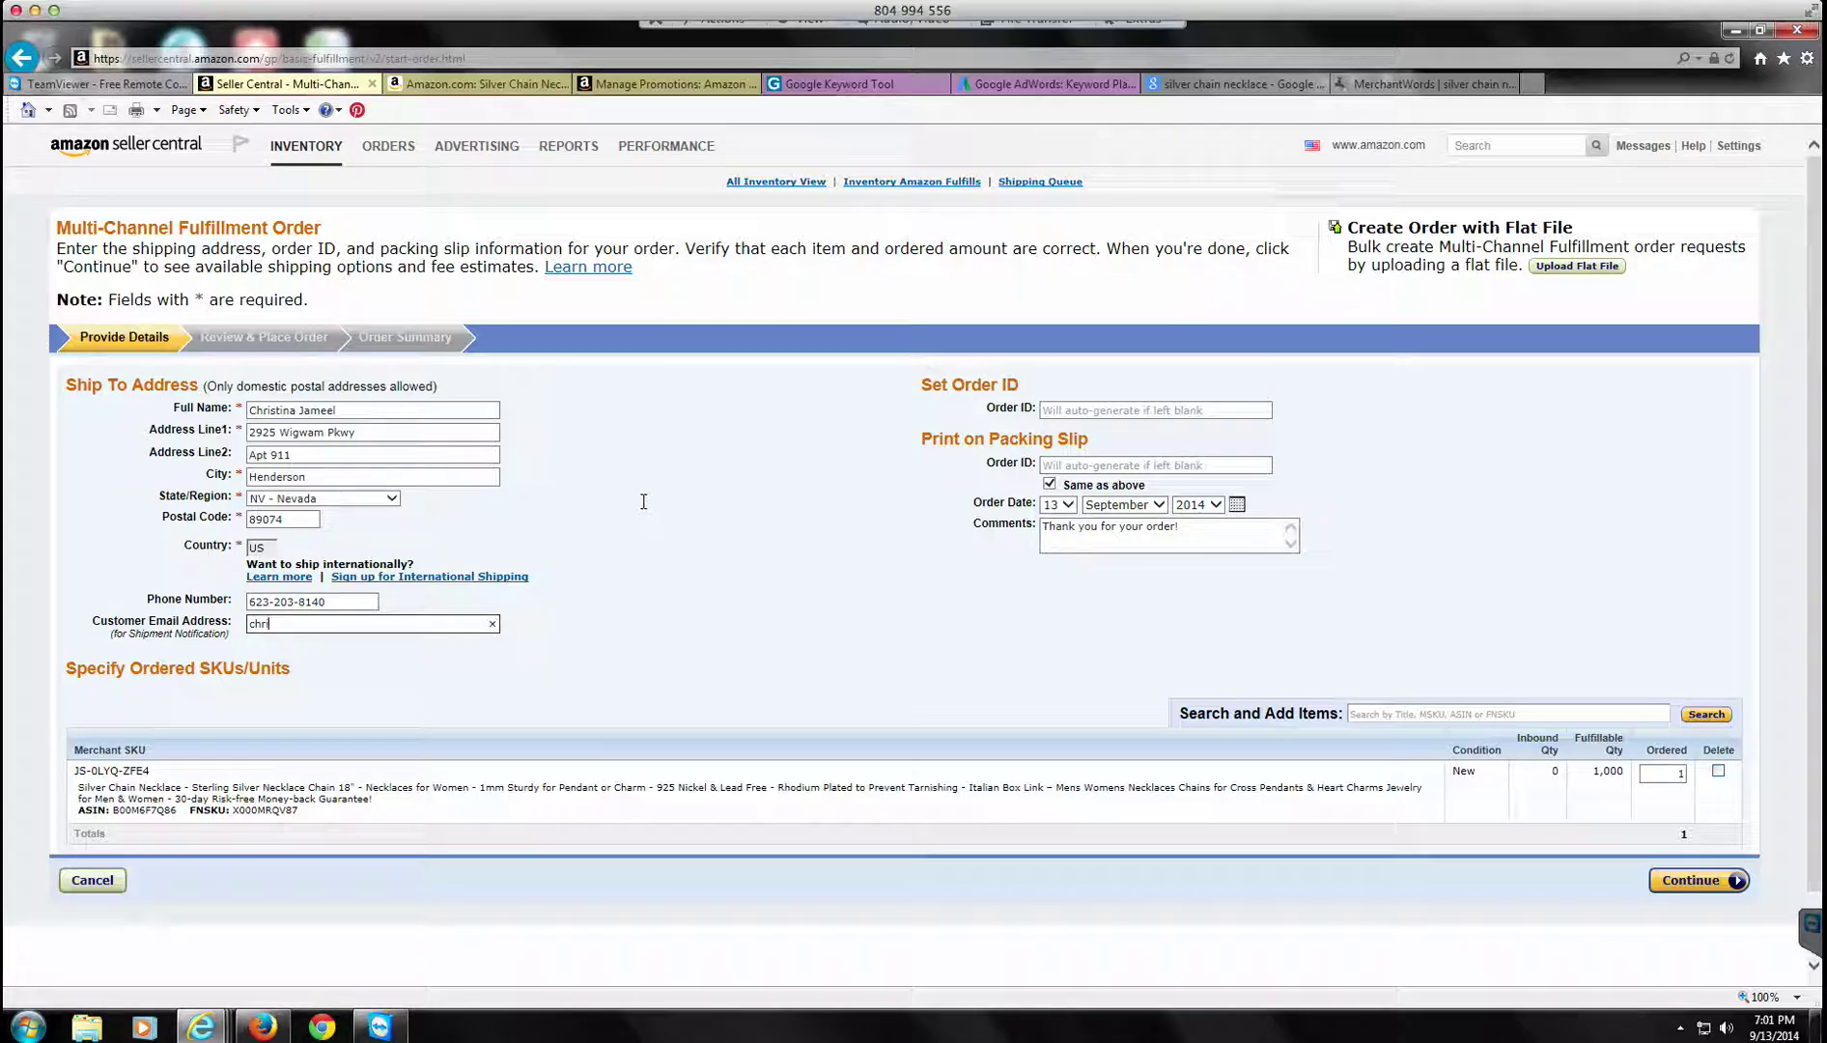
{"action": "key", "text": "Tab"}
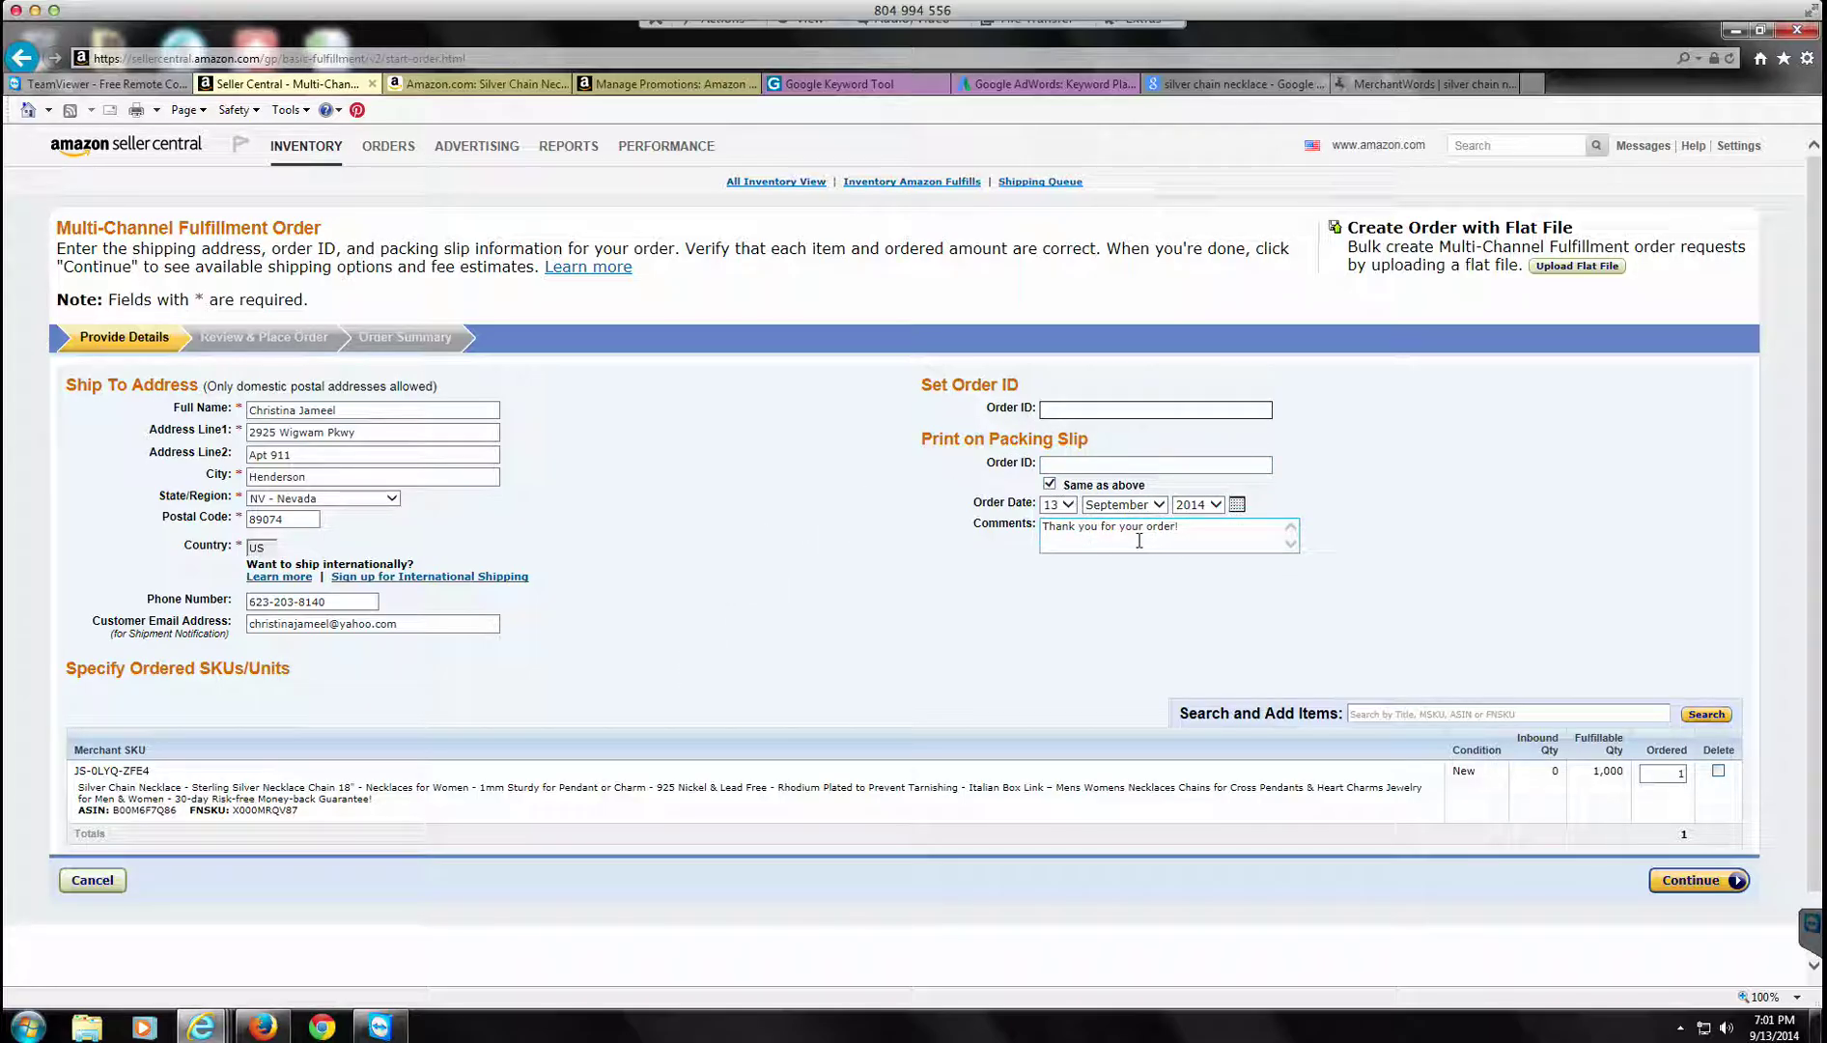
{"action": "scroll", "coordinate": [1140, 540], "scroll_direction": "down", "scroll_amount": 1}
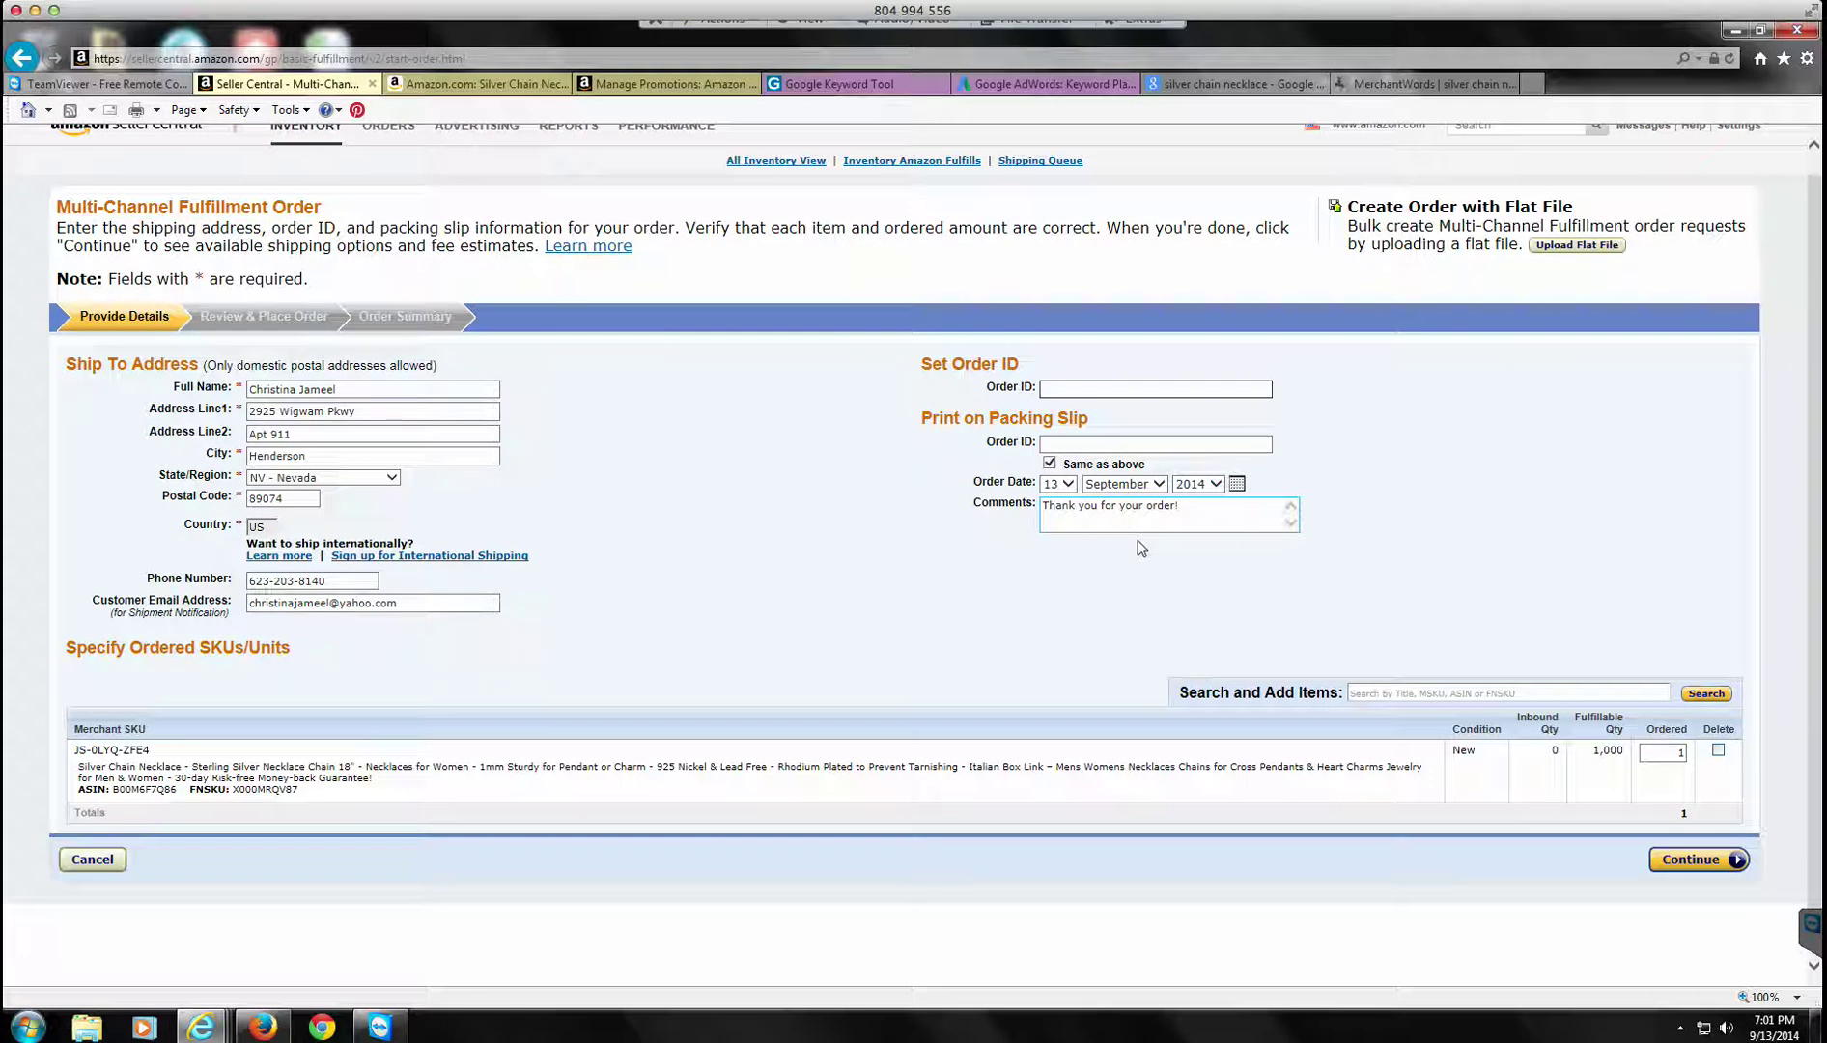
Step: Change the ordered quantity to 800 necklaces and continue to Review & Place Order
{"action": "scroll", "coordinate": [1139, 541], "scroll_direction": "up", "scroll_amount": 1}
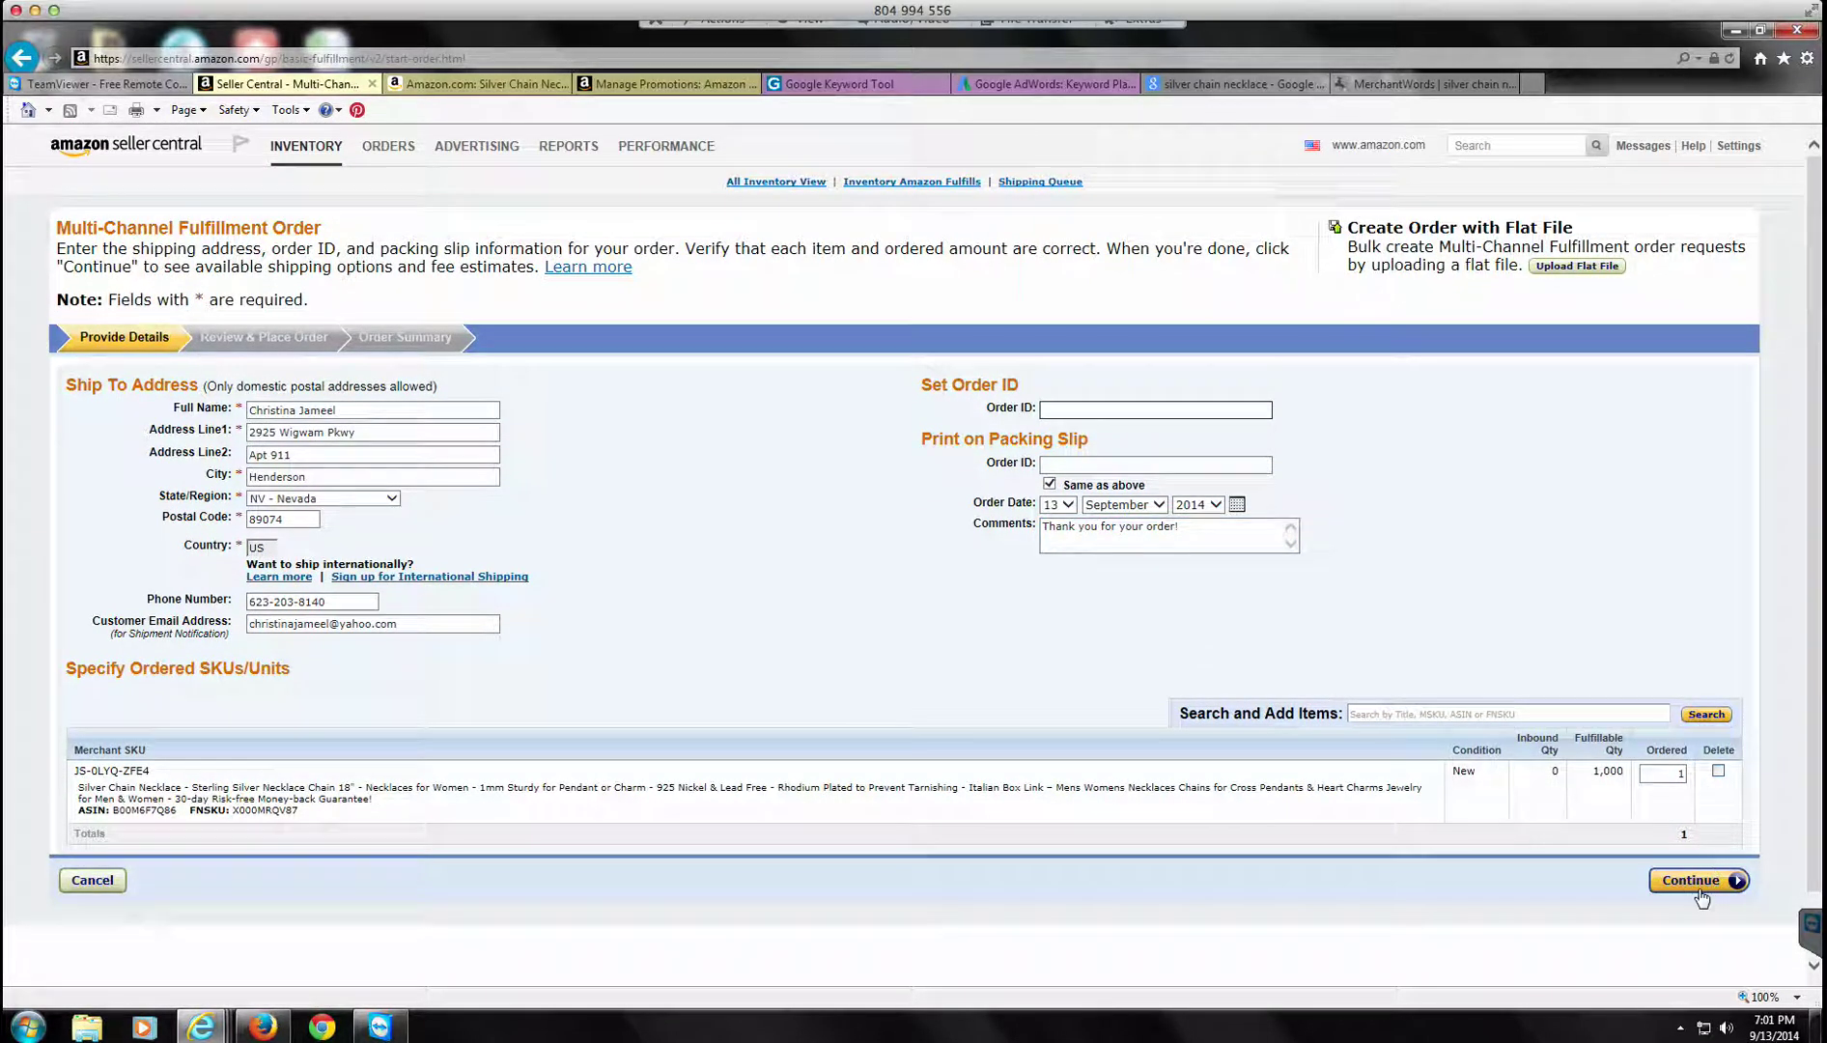
{"action": "double_click", "coordinate": [1663, 773]}
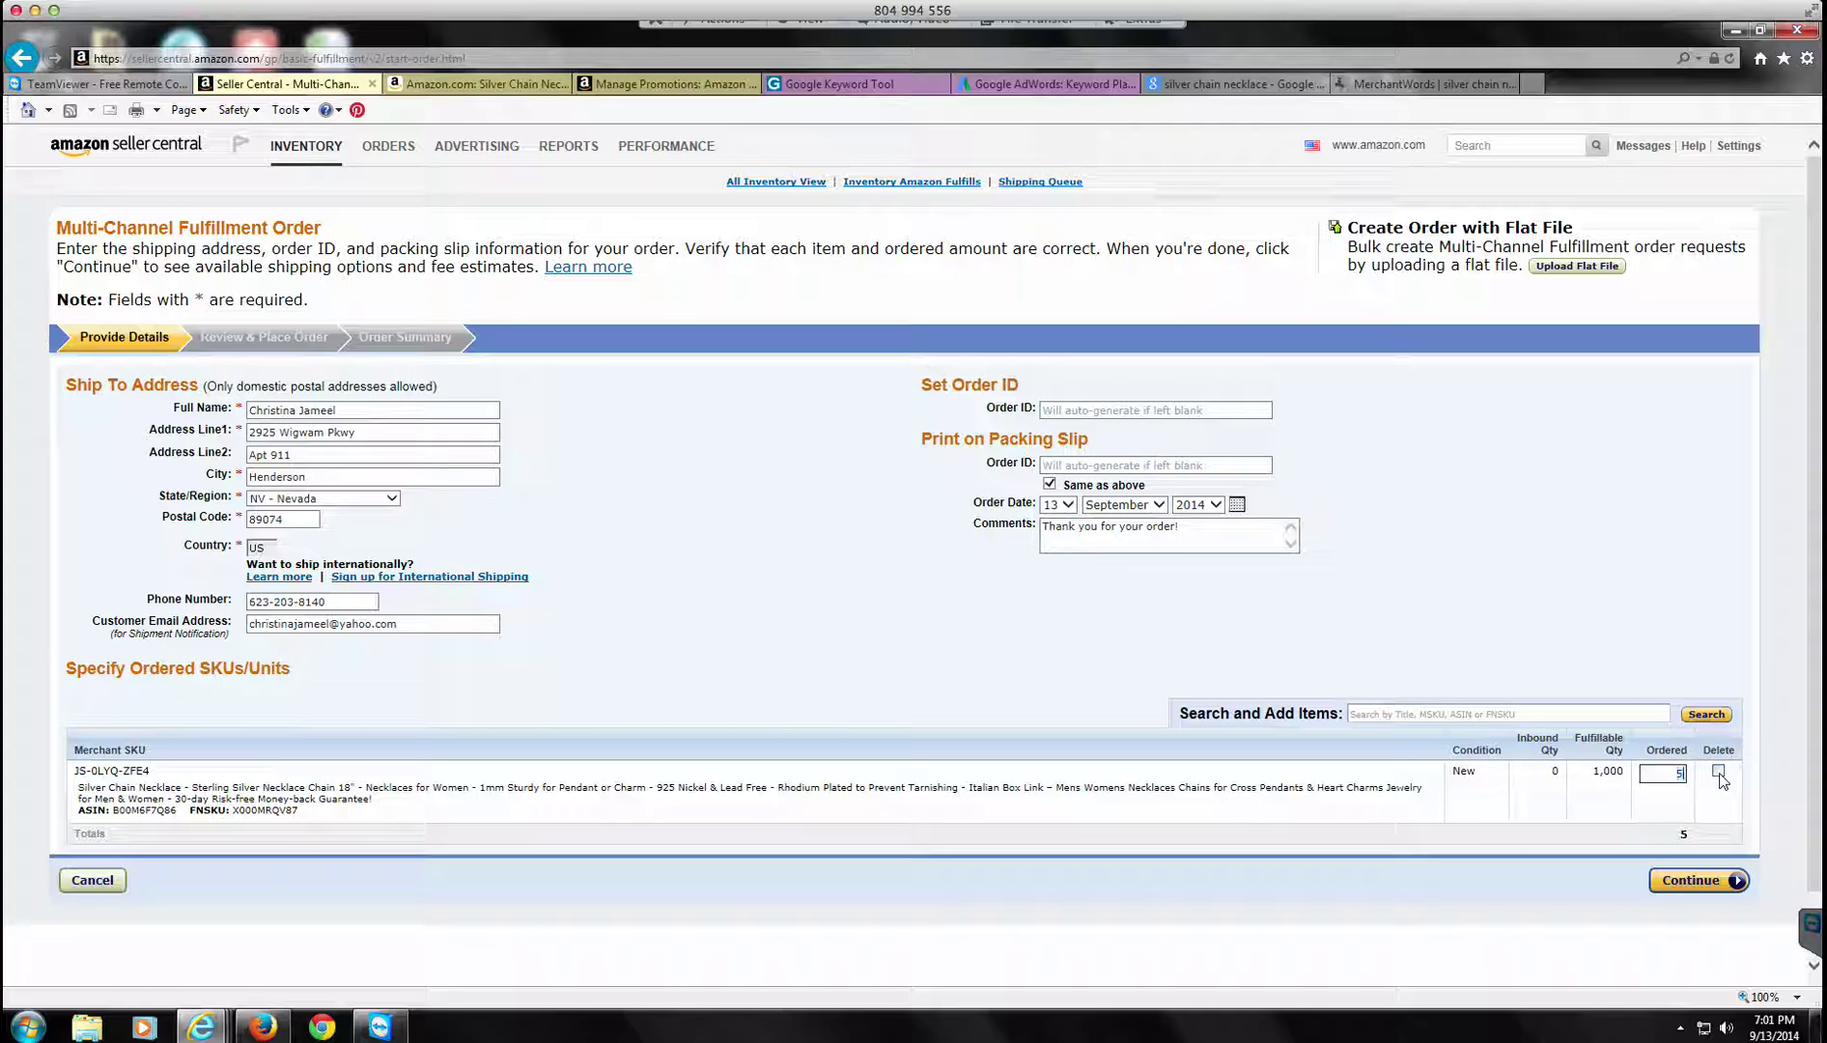
{"action": "type", "text": "50"}
{"action": "left_click", "coordinate": [1696, 778]}
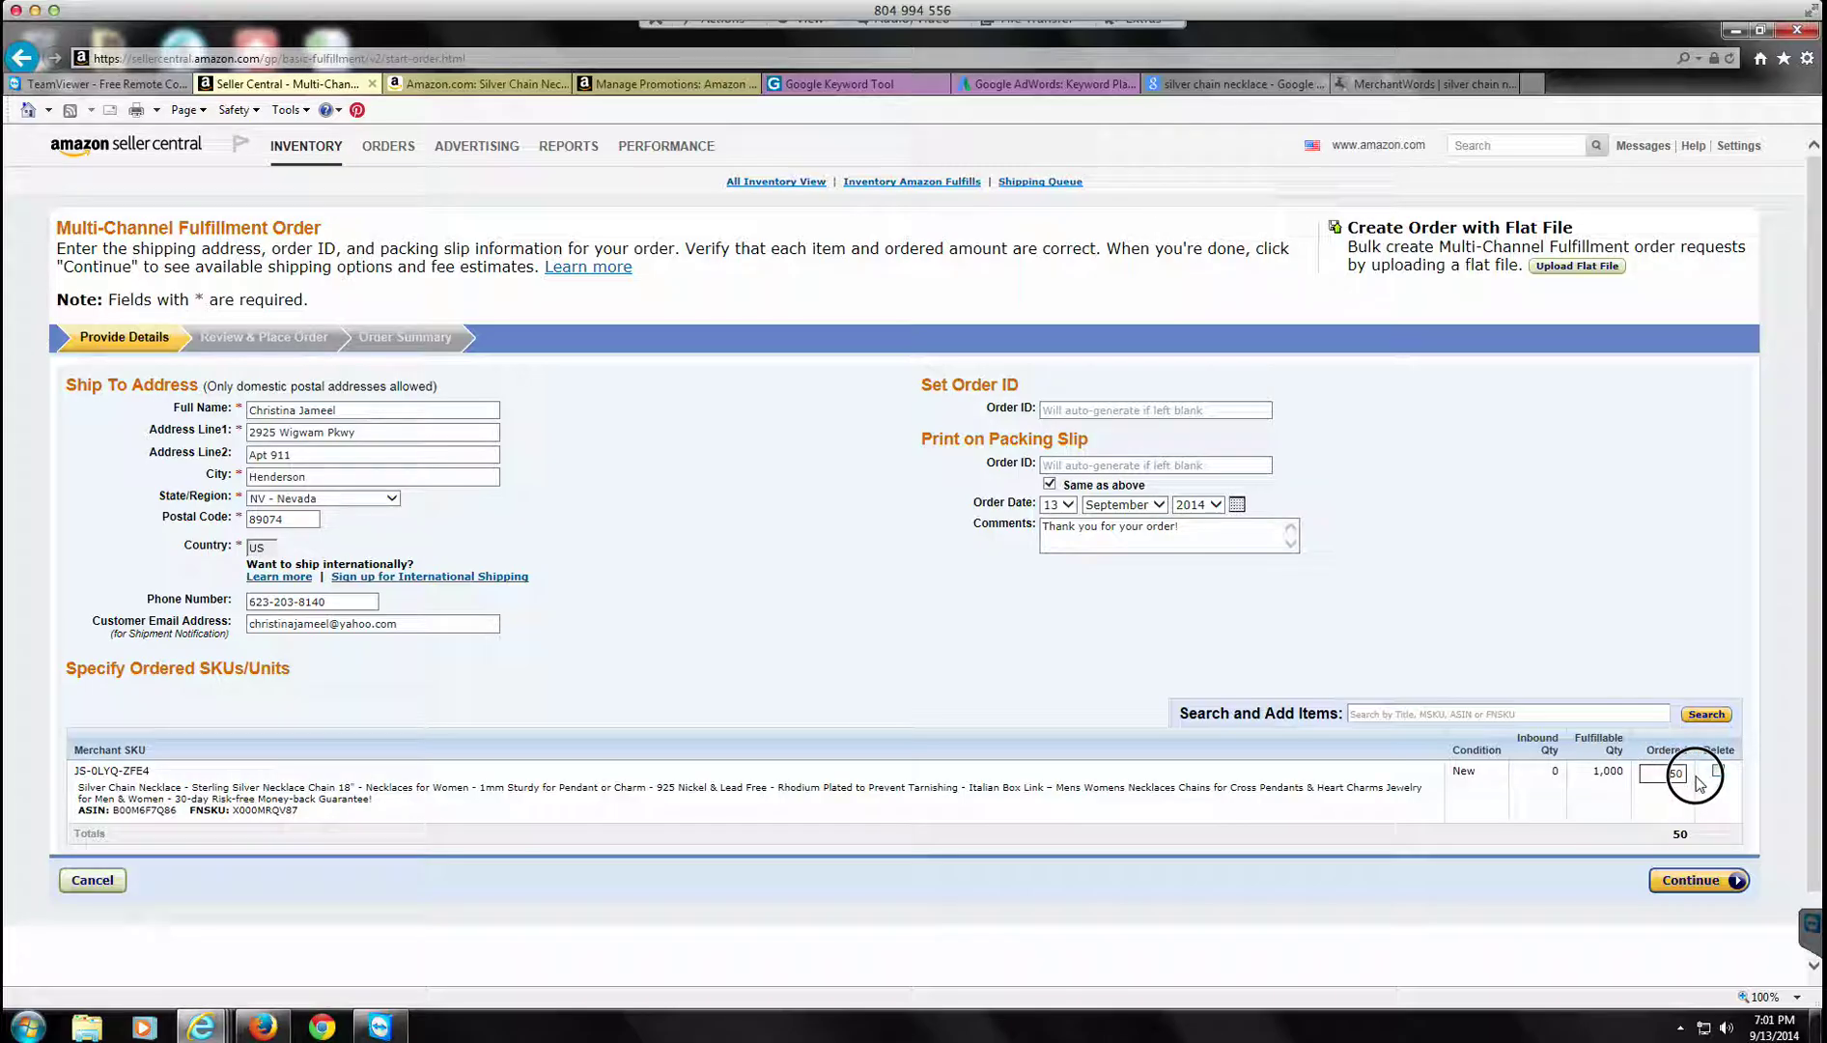
{"action": "double_click", "coordinate": [1697, 780]}
{"action": "type", "text": "800"}
{"action": "left_click", "coordinate": [1700, 883]}
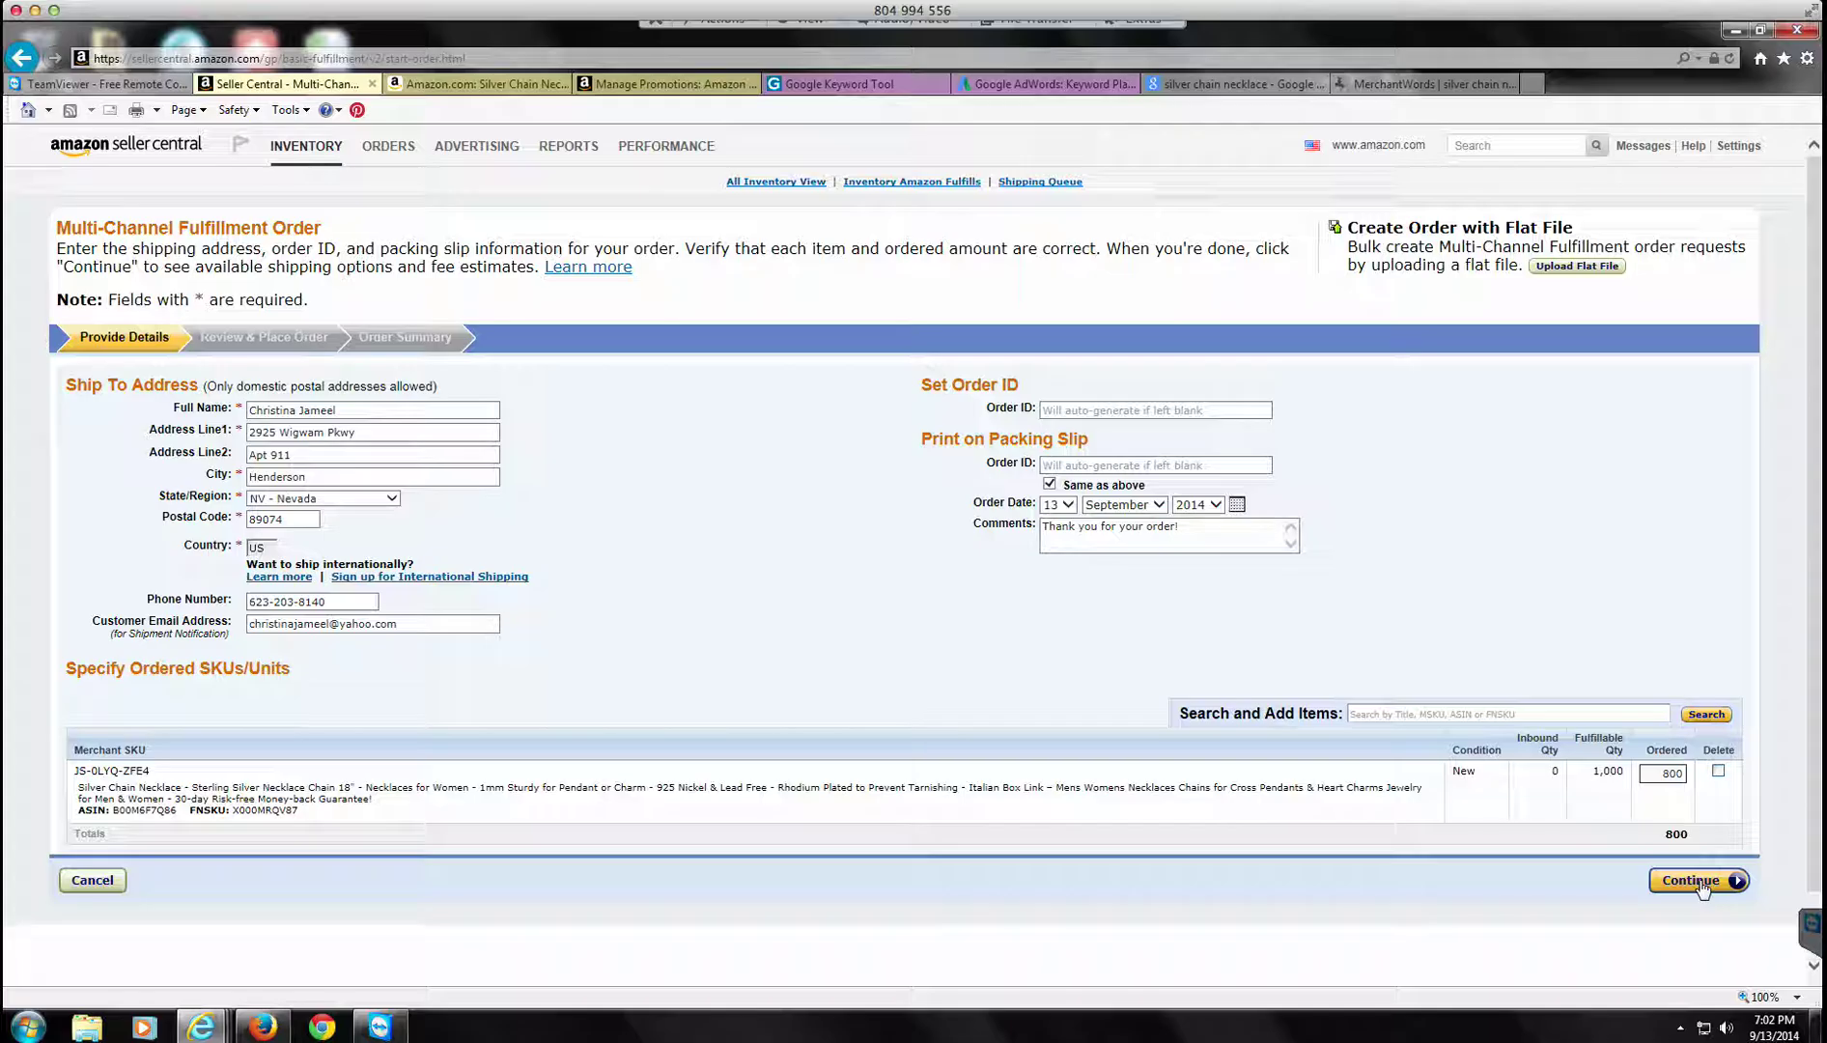
{"action": "left_click", "coordinate": [1699, 881]}
{"action": "left_click", "coordinate": [1699, 883]}
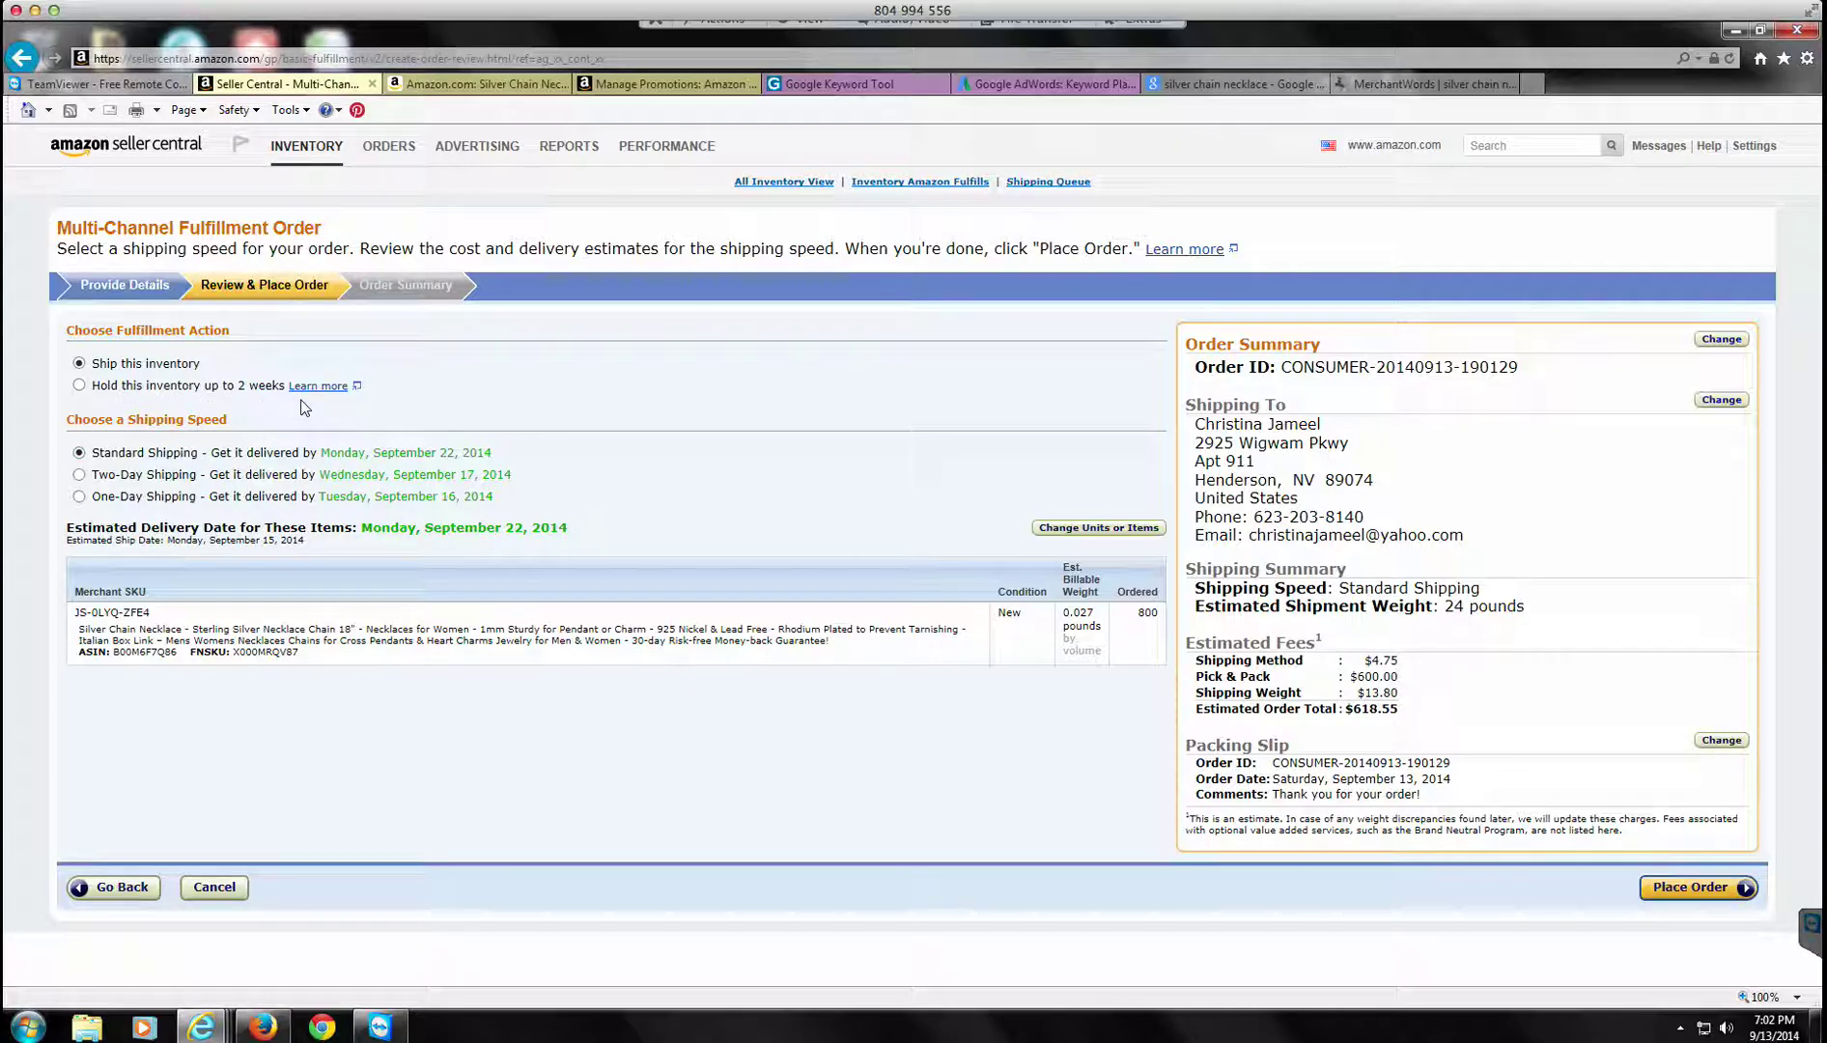
Step: Choose 'Hold this inventory up to 2 weeks' and place the 800-necklace order
{"action": "left_click", "coordinate": [80, 387]}
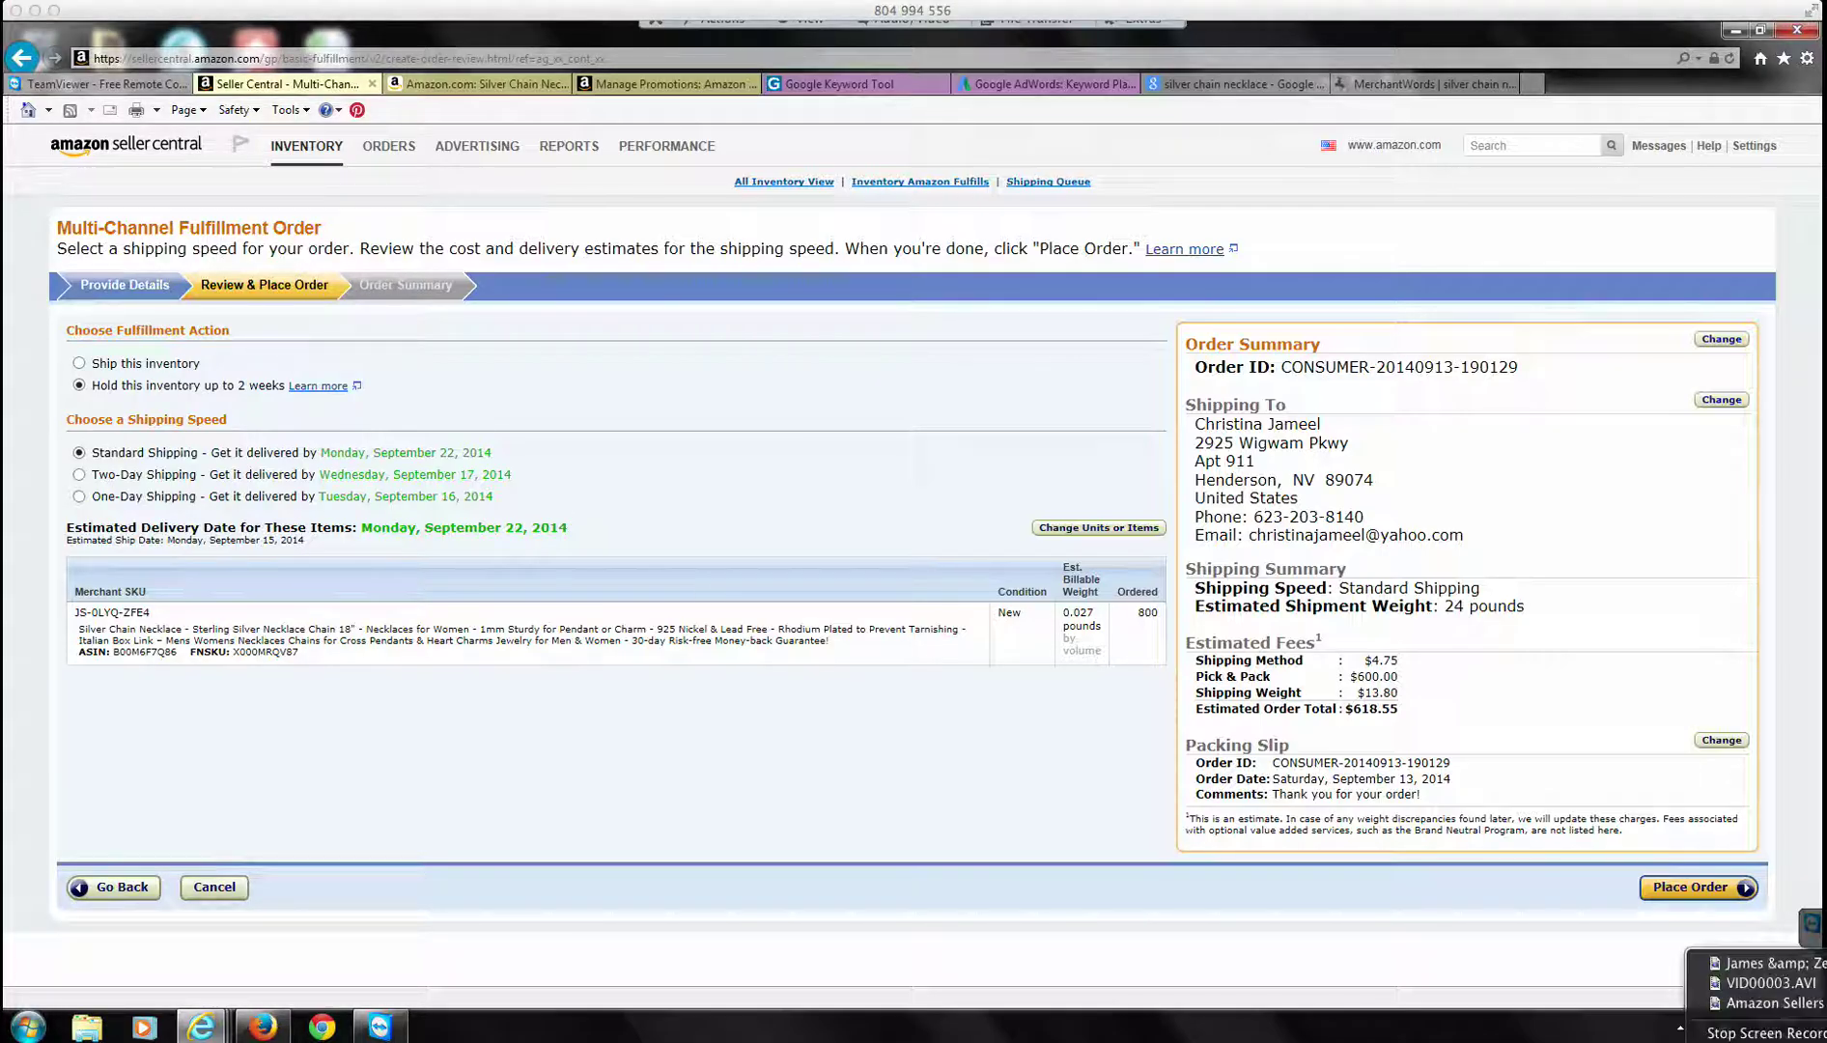
{"action": "key", "text": "Escape"}
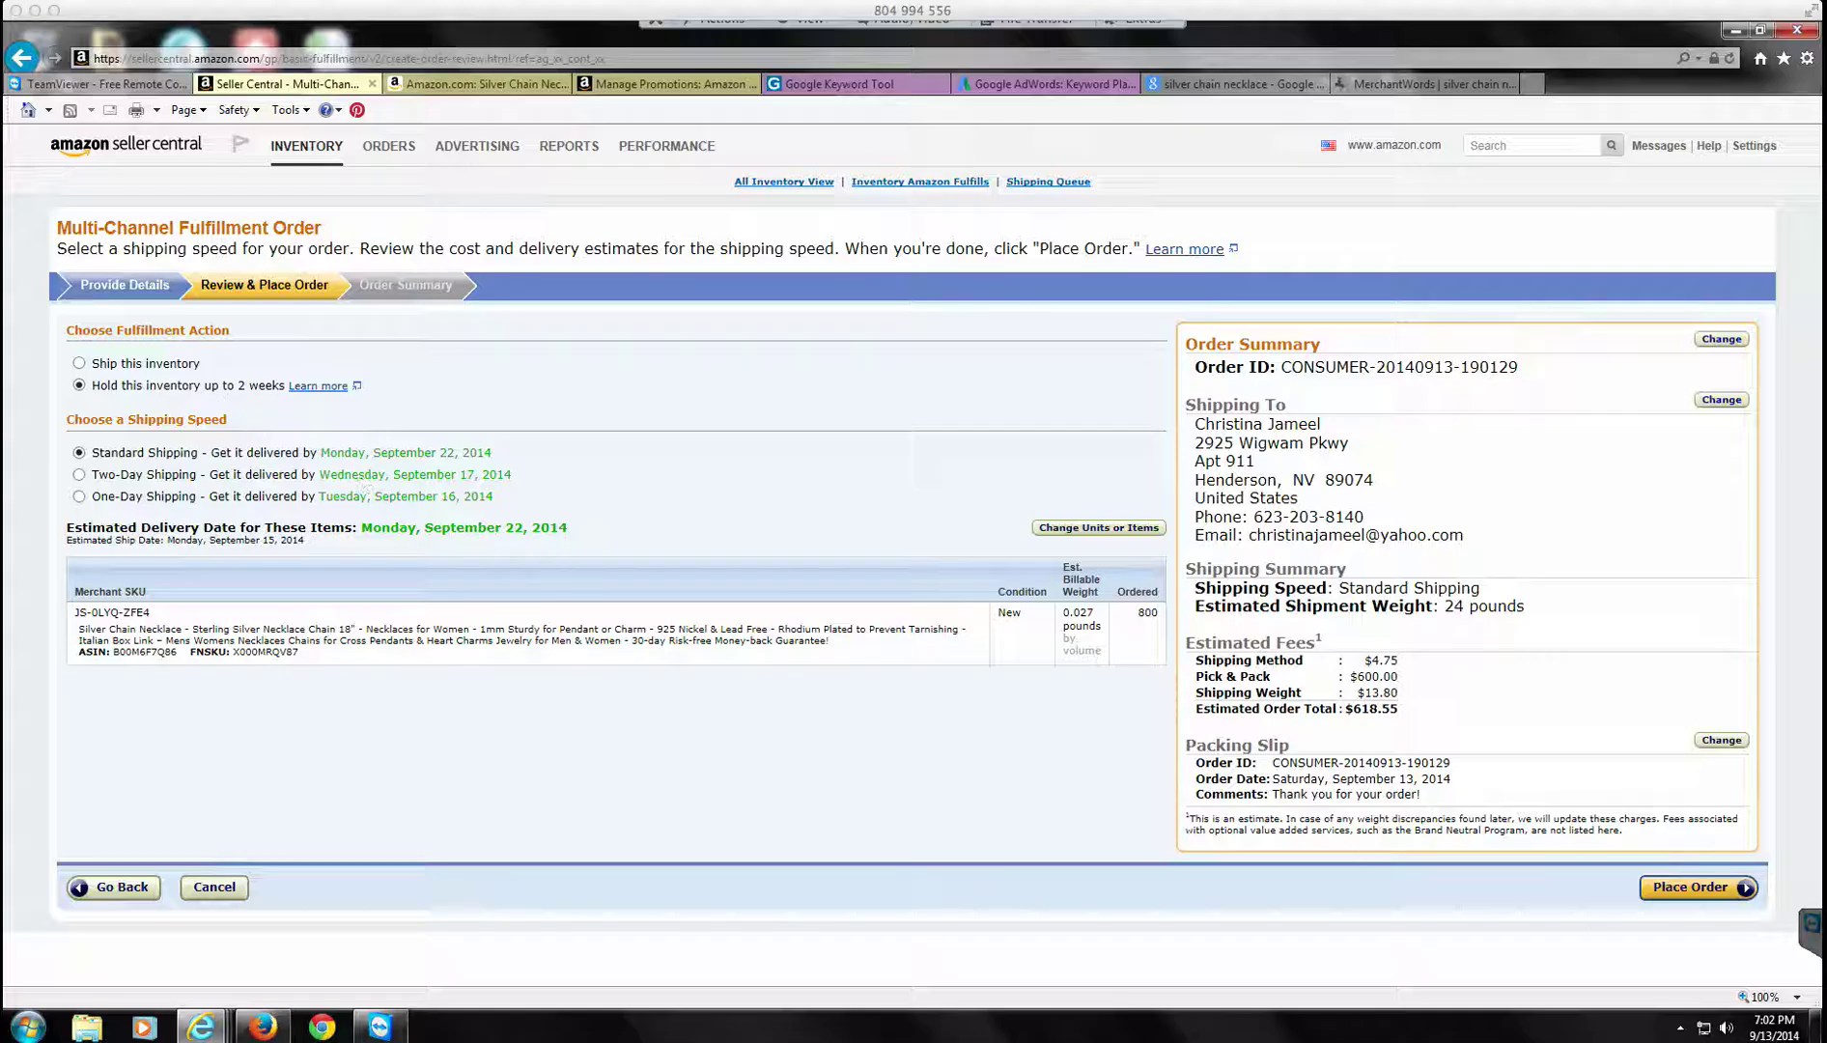
{"action": "left_click", "coordinate": [1699, 898]}
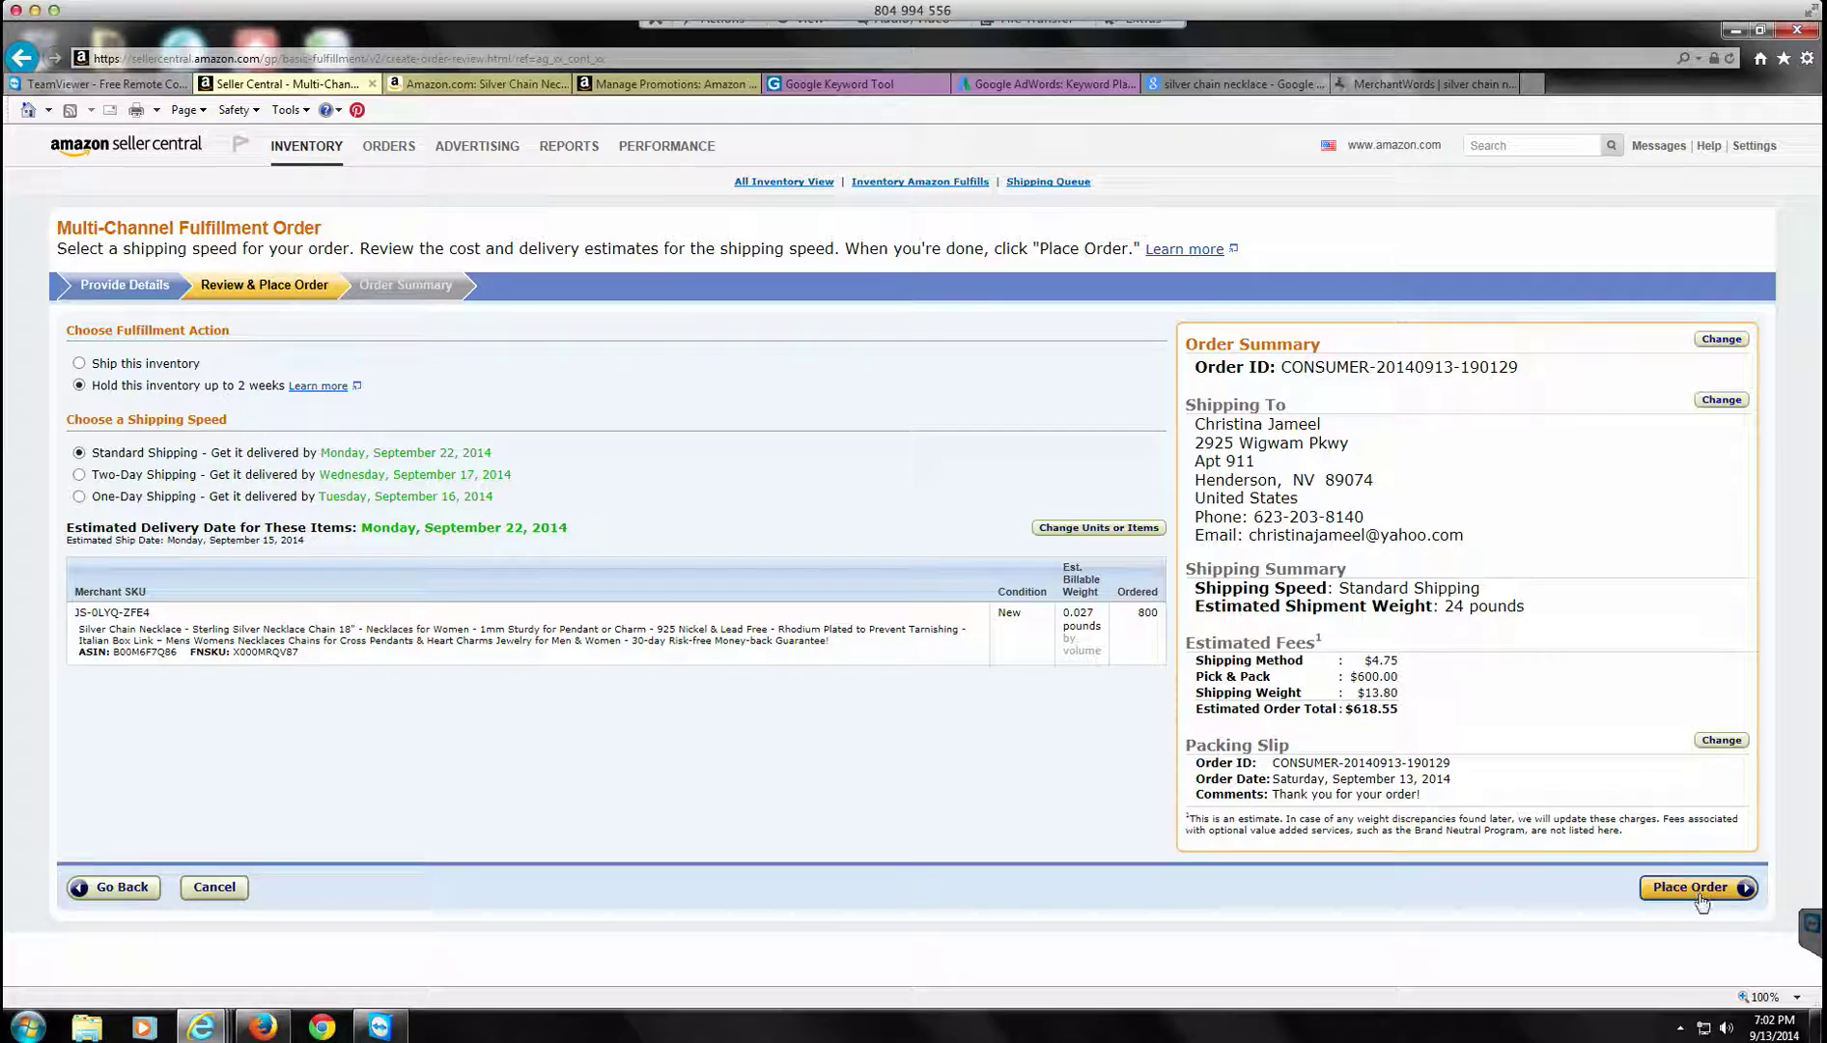
{"action": "left_click", "coordinate": [1701, 900]}
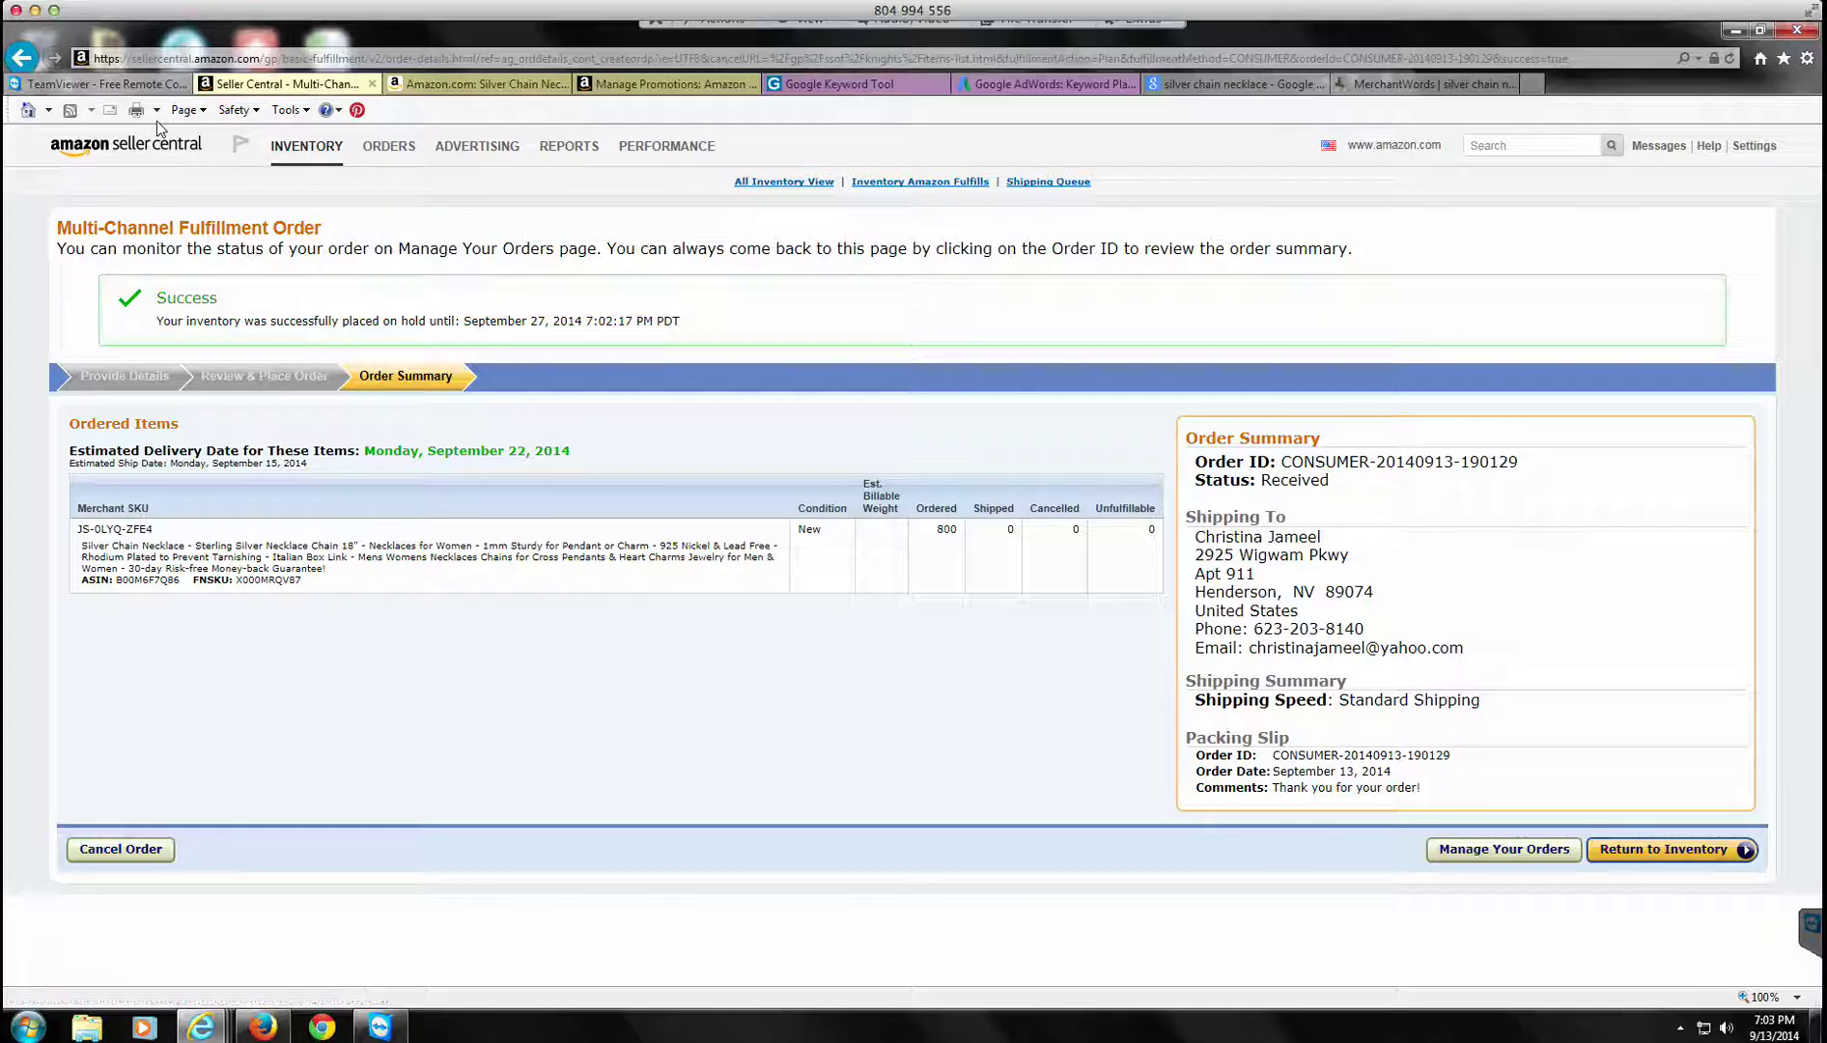
Step: Search Manage Inventory for ASIN B00M6F7Q86 and check the necklace's 200 available units
{"action": "left_click", "coordinate": [302, 154]}
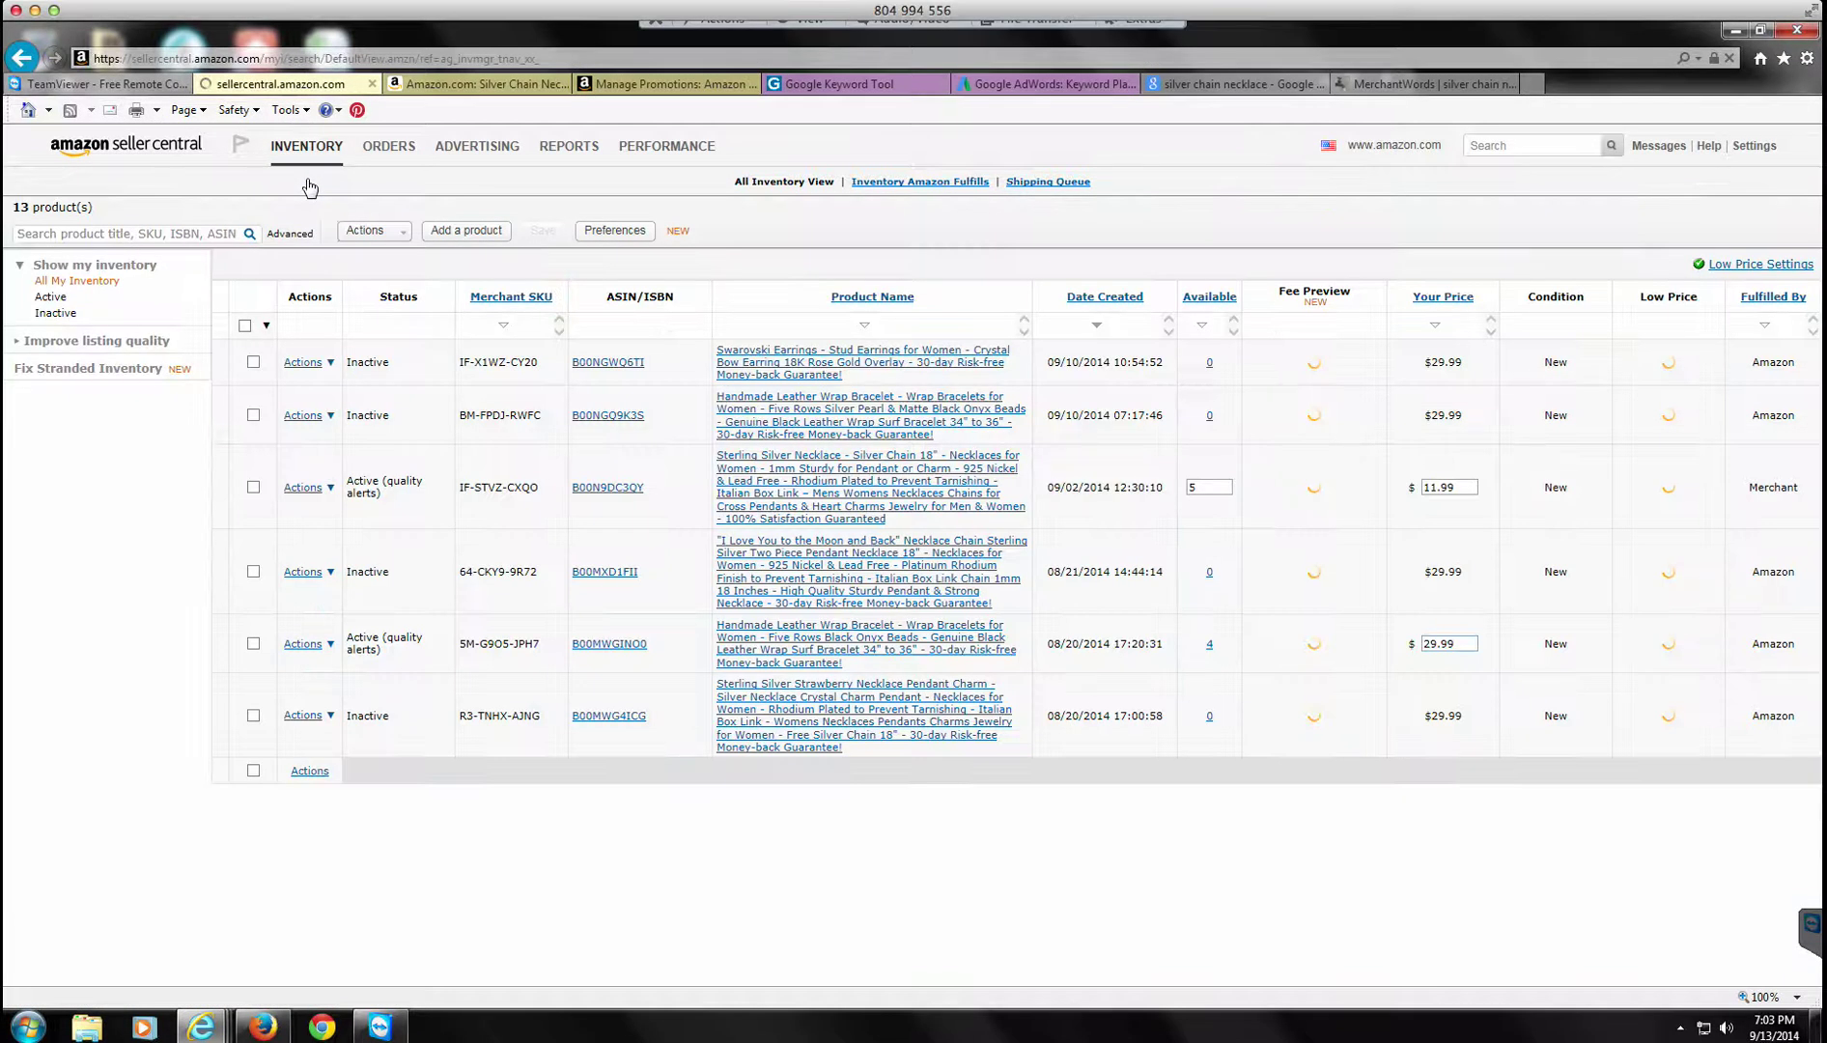
{"action": "left_click", "coordinate": [99, 236]}
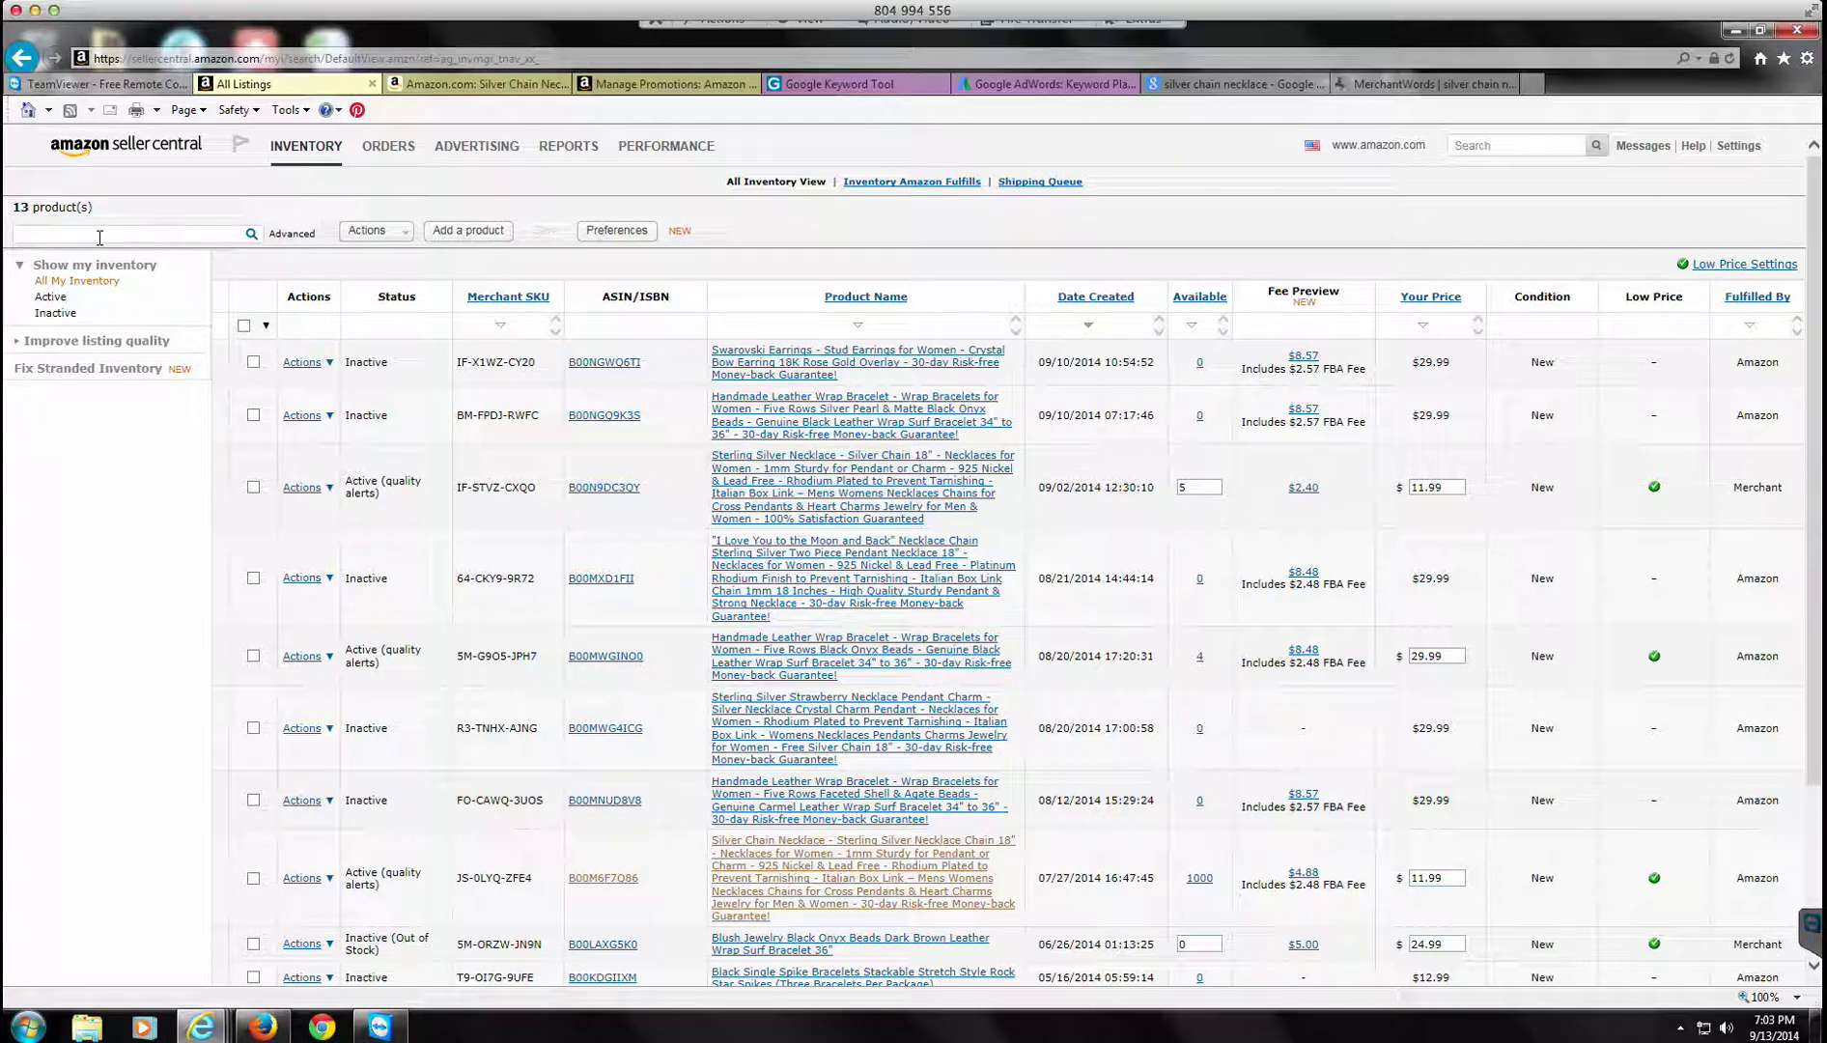
{"action": "right_click", "coordinate": [99, 236]}
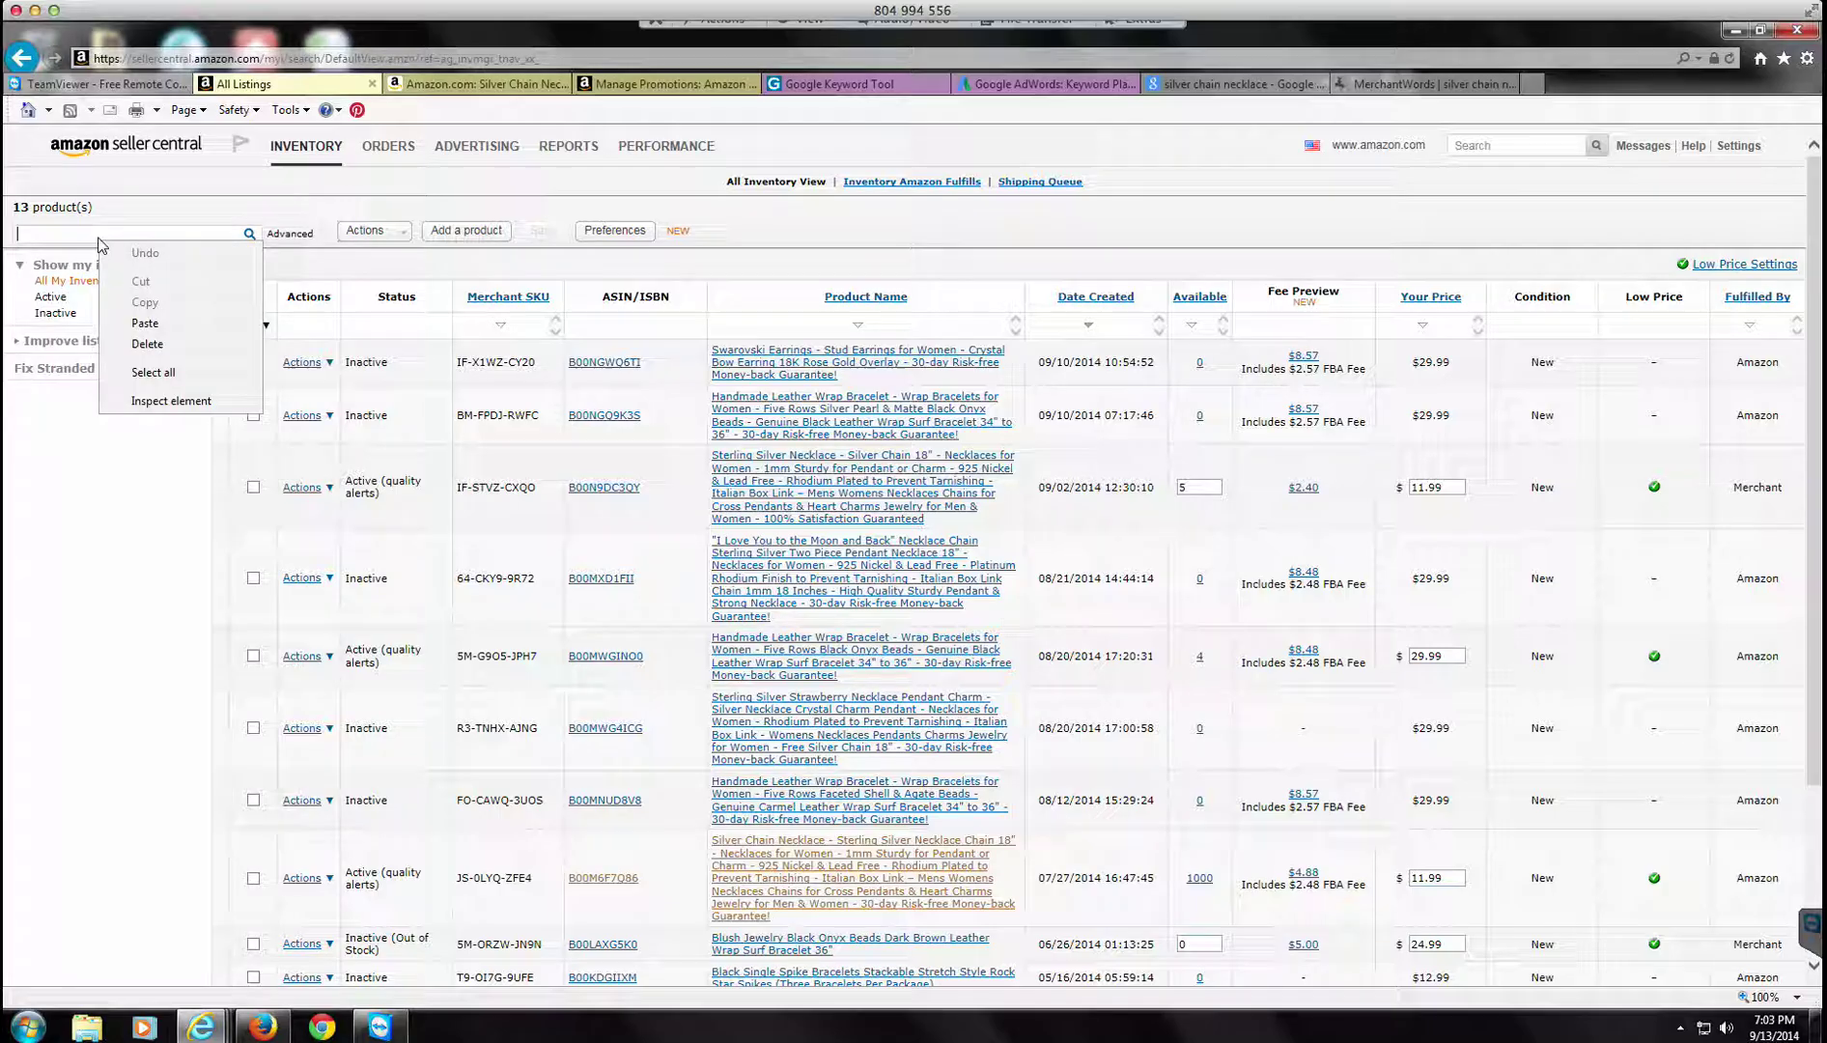
{"action": "left_click", "coordinate": [145, 326]}
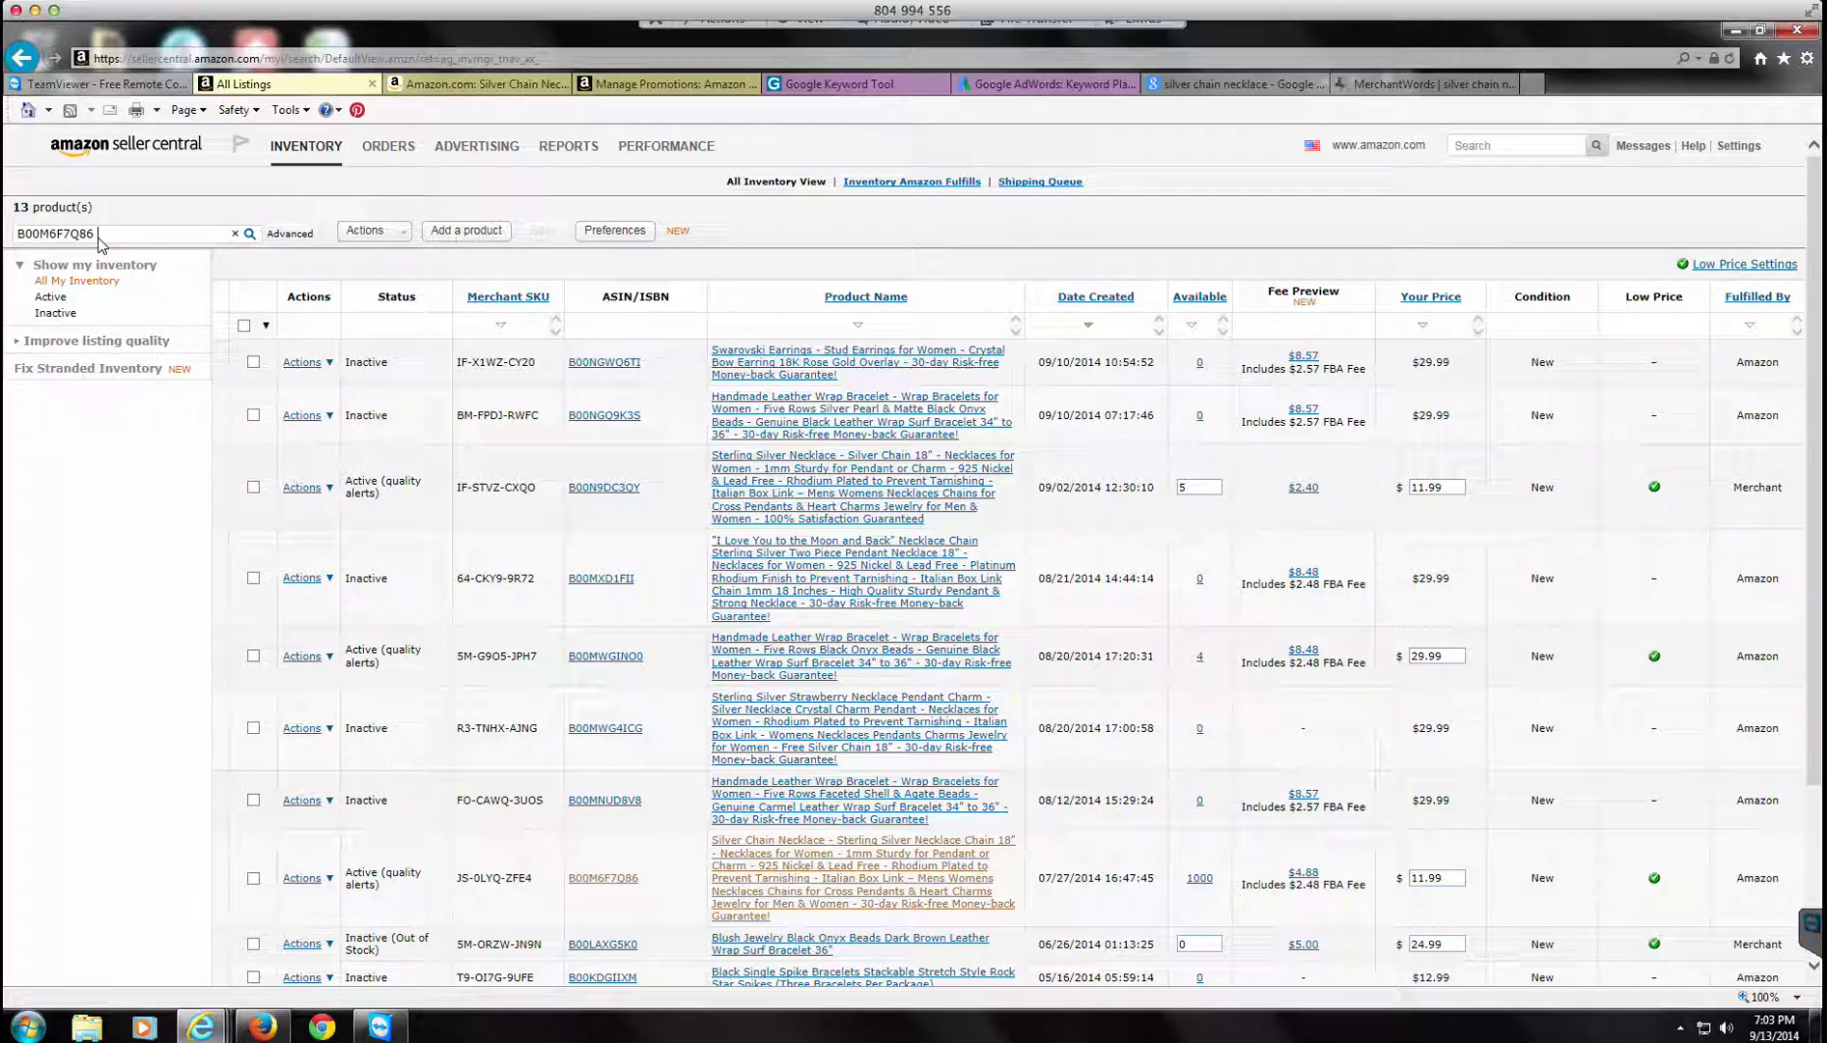
{"action": "left_click", "coordinate": [251, 235]}
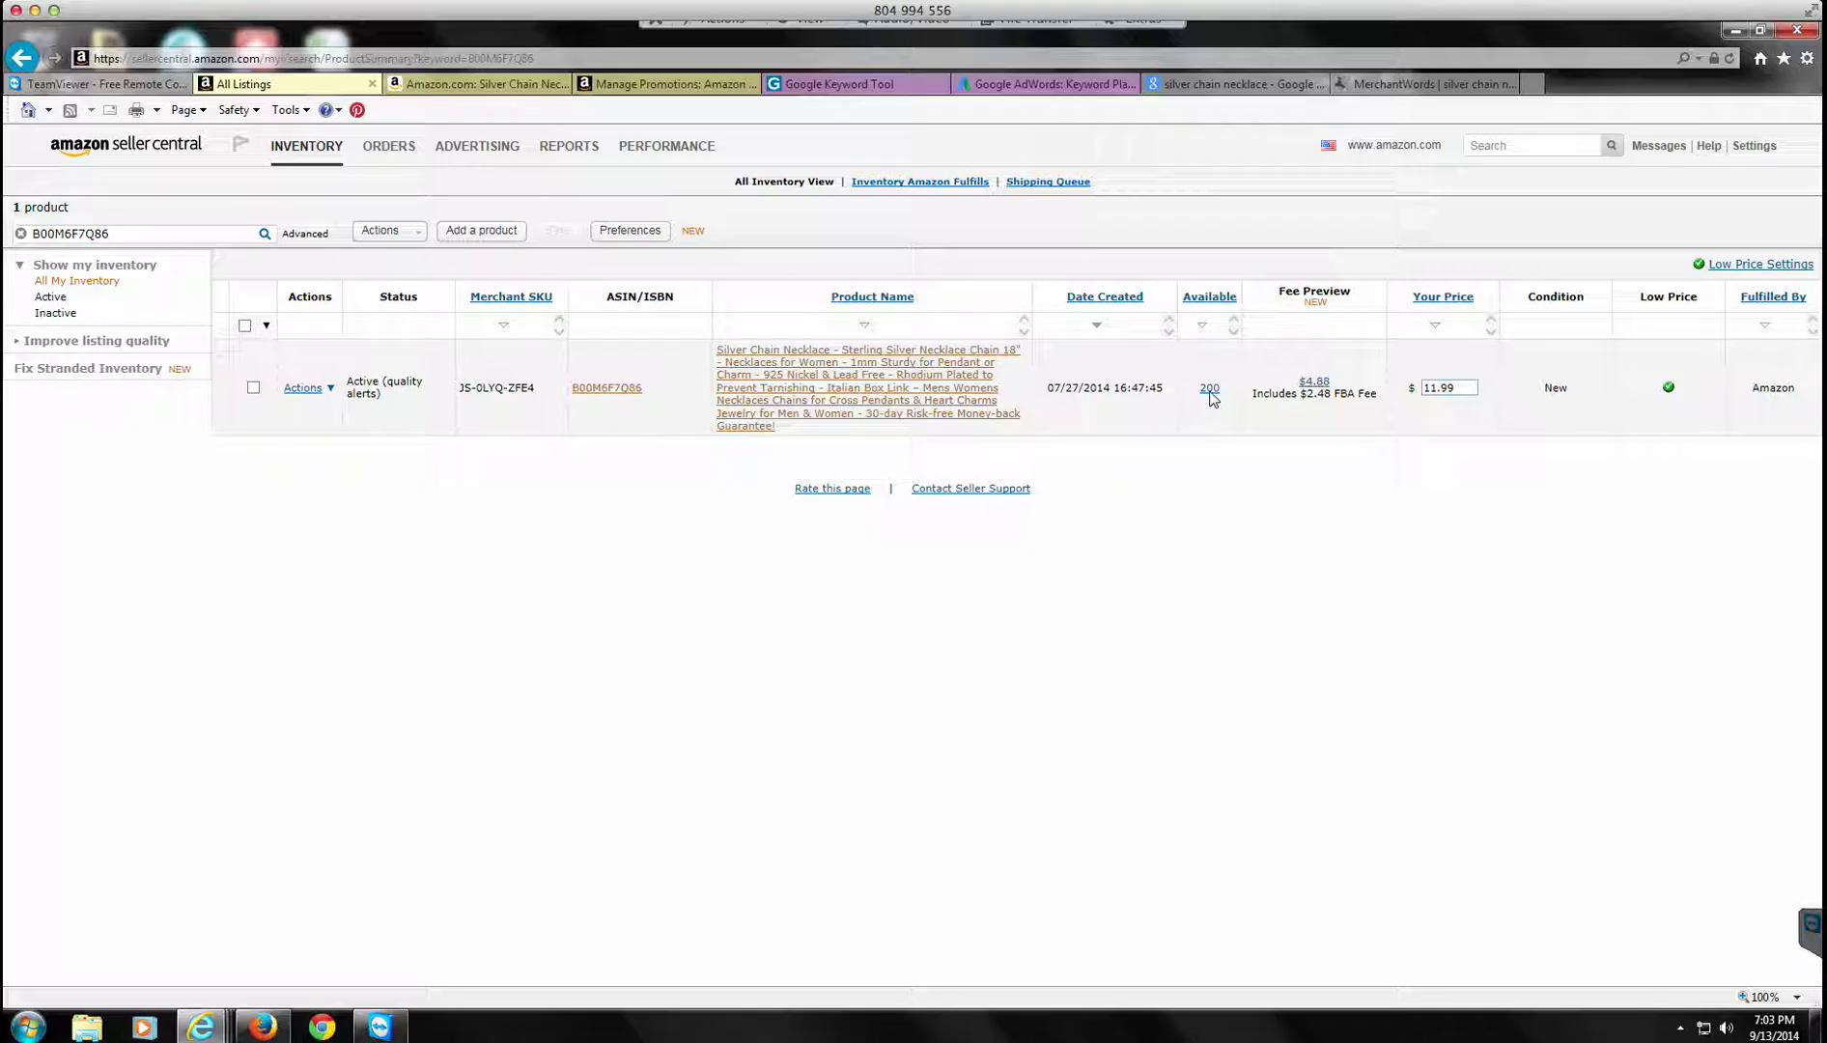
{"action": "mouse_move", "coordinate": [1213, 394]}
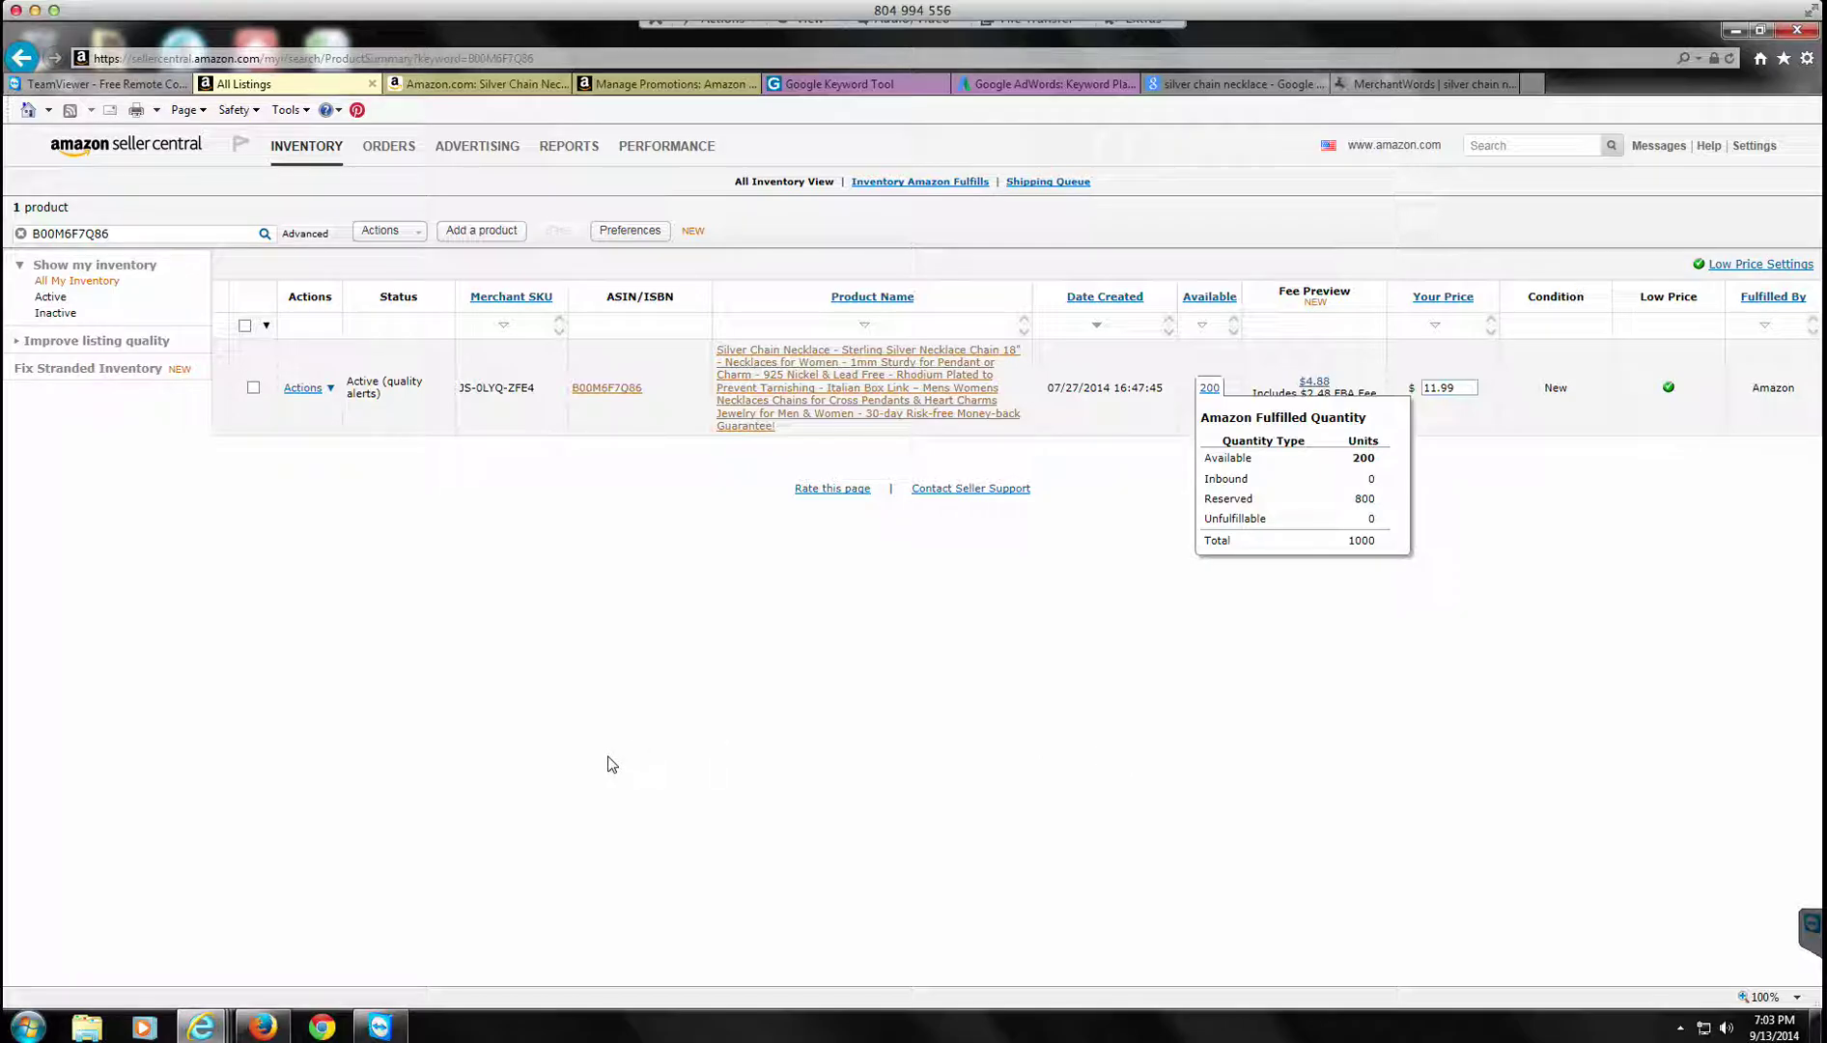
Step: Create a fulfillment order for the necklace and enter the recipient's name, street address and city
{"action": "left_click", "coordinate": [309, 388]}
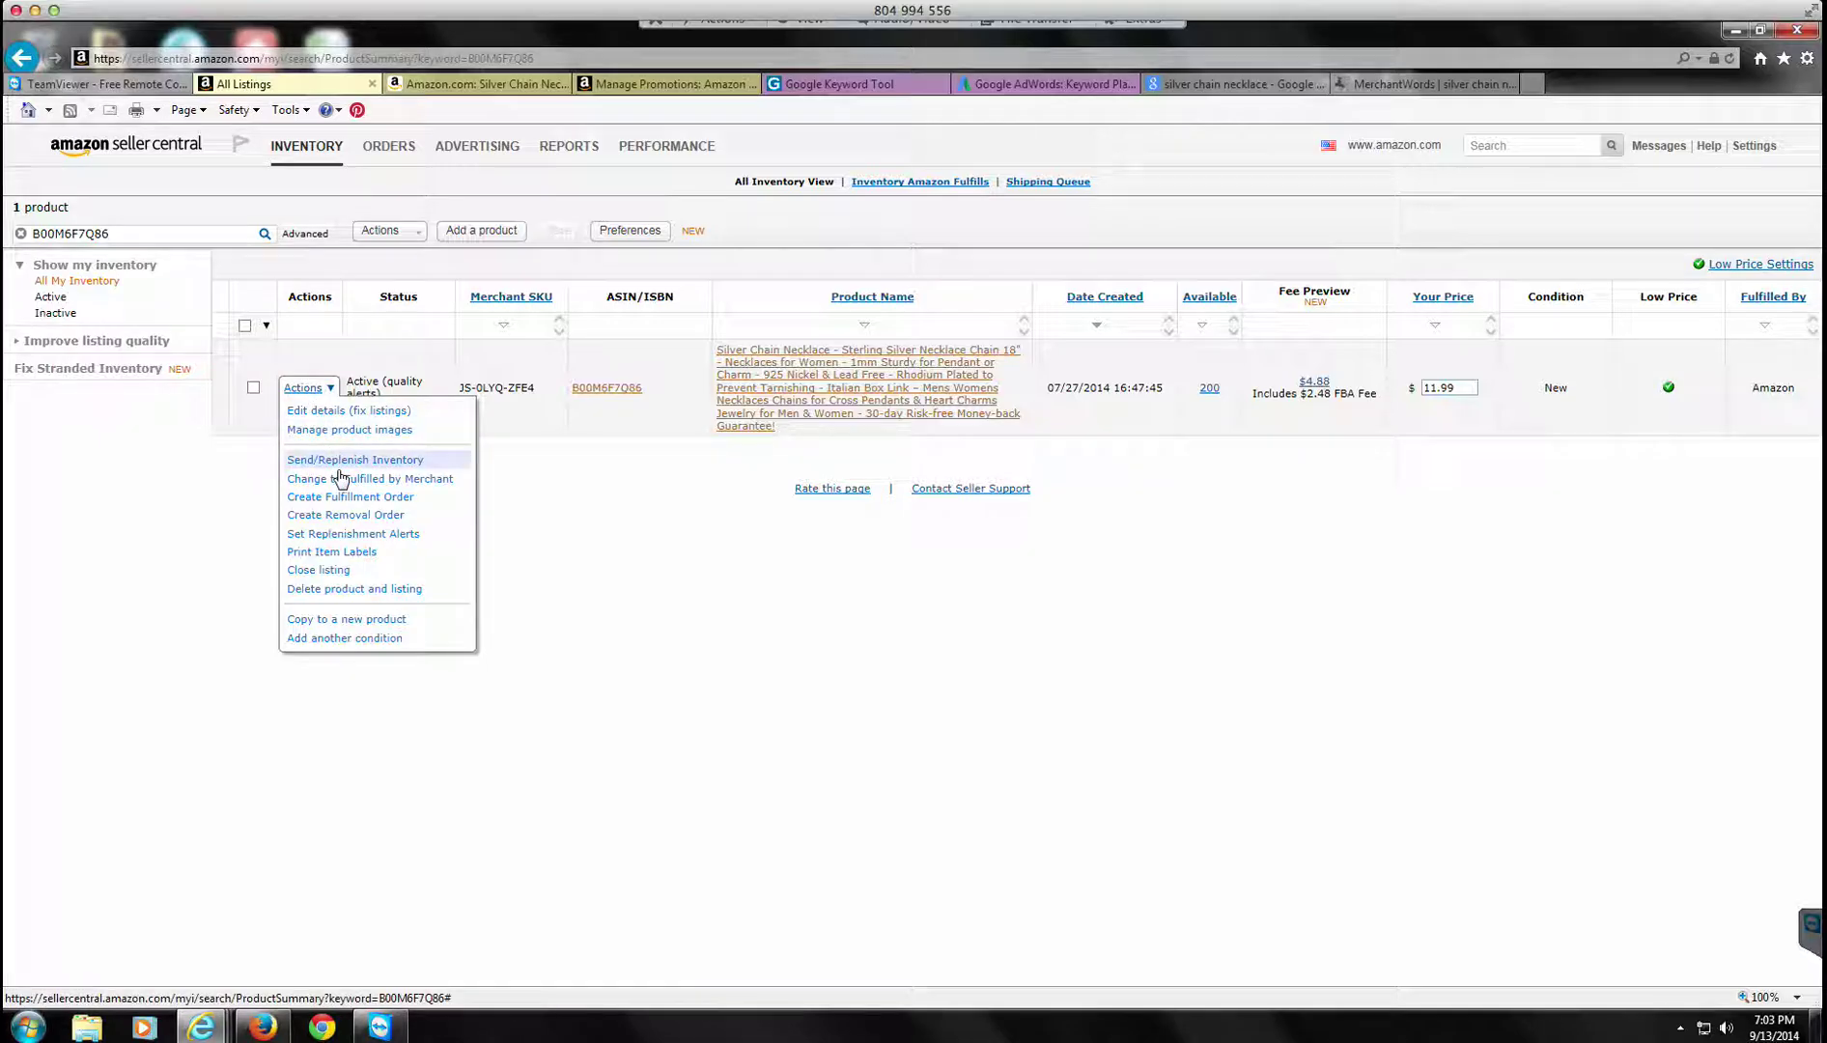
{"action": "left_click", "coordinate": [338, 498]}
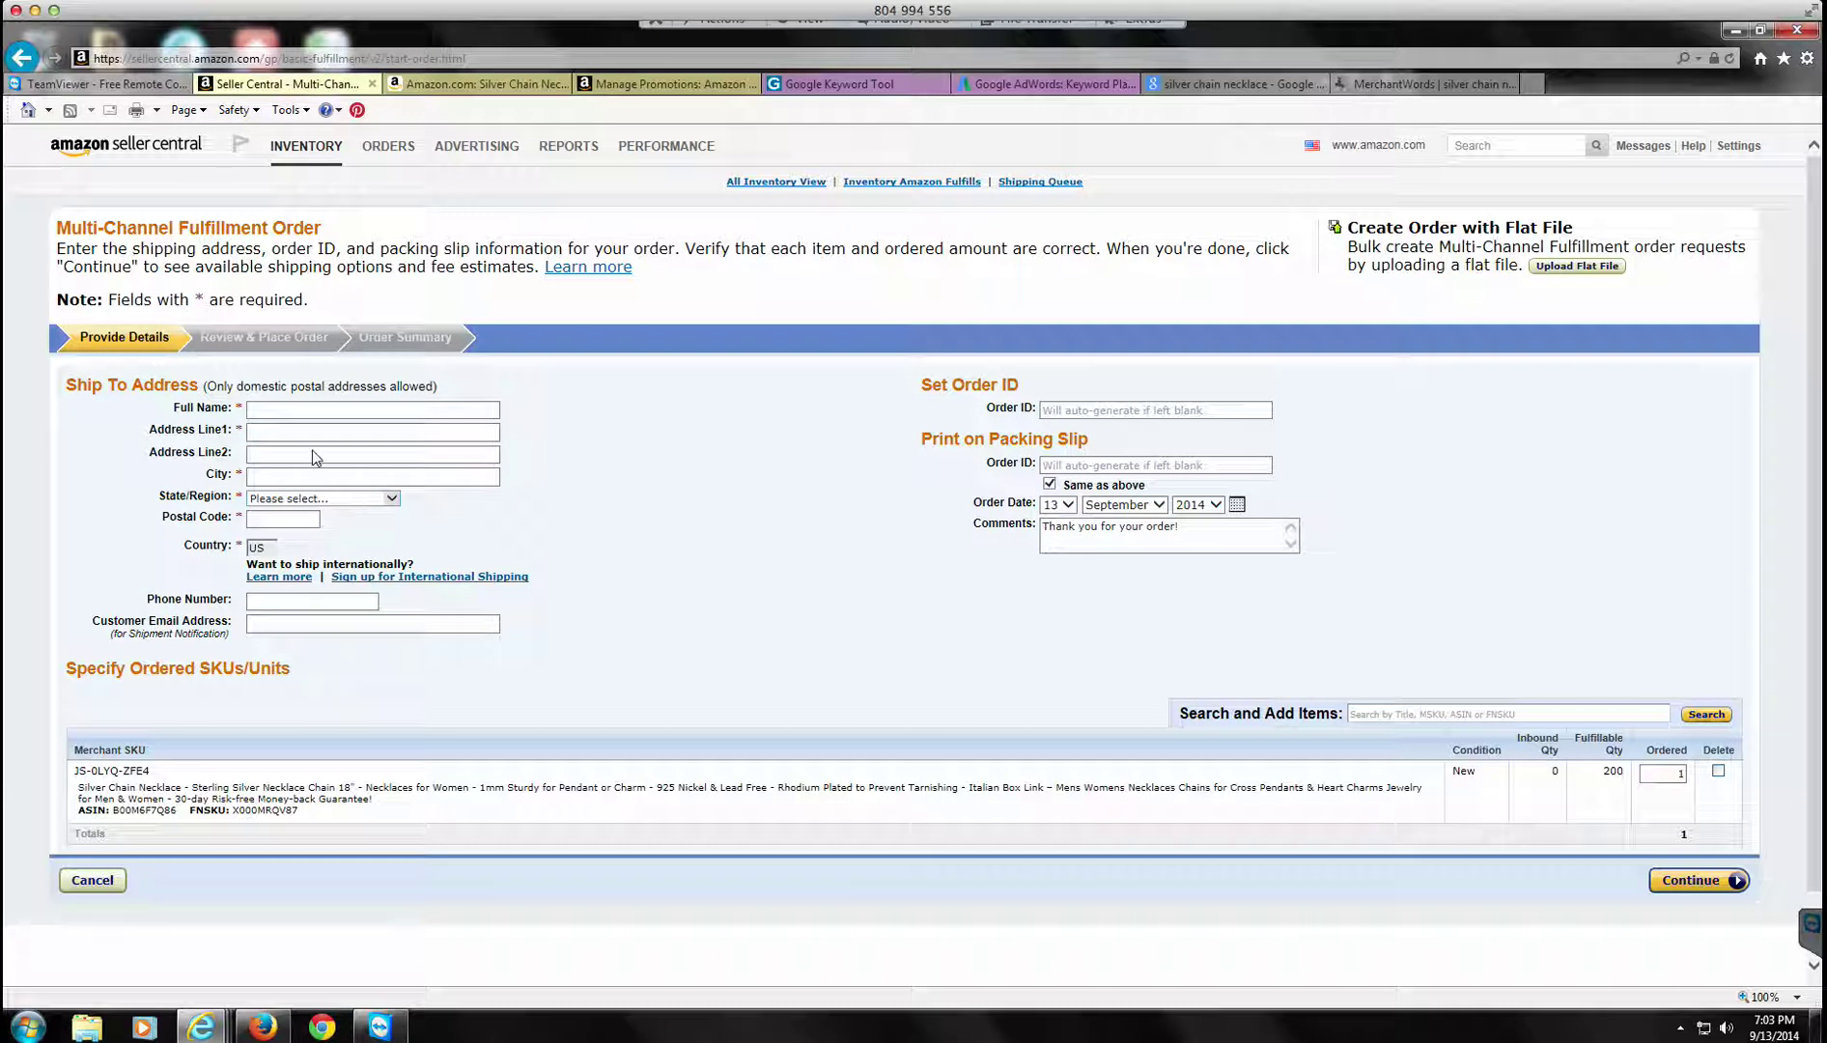
{"action": "left_click", "coordinate": [301, 413]}
{"action": "key", "text": "Tab"}
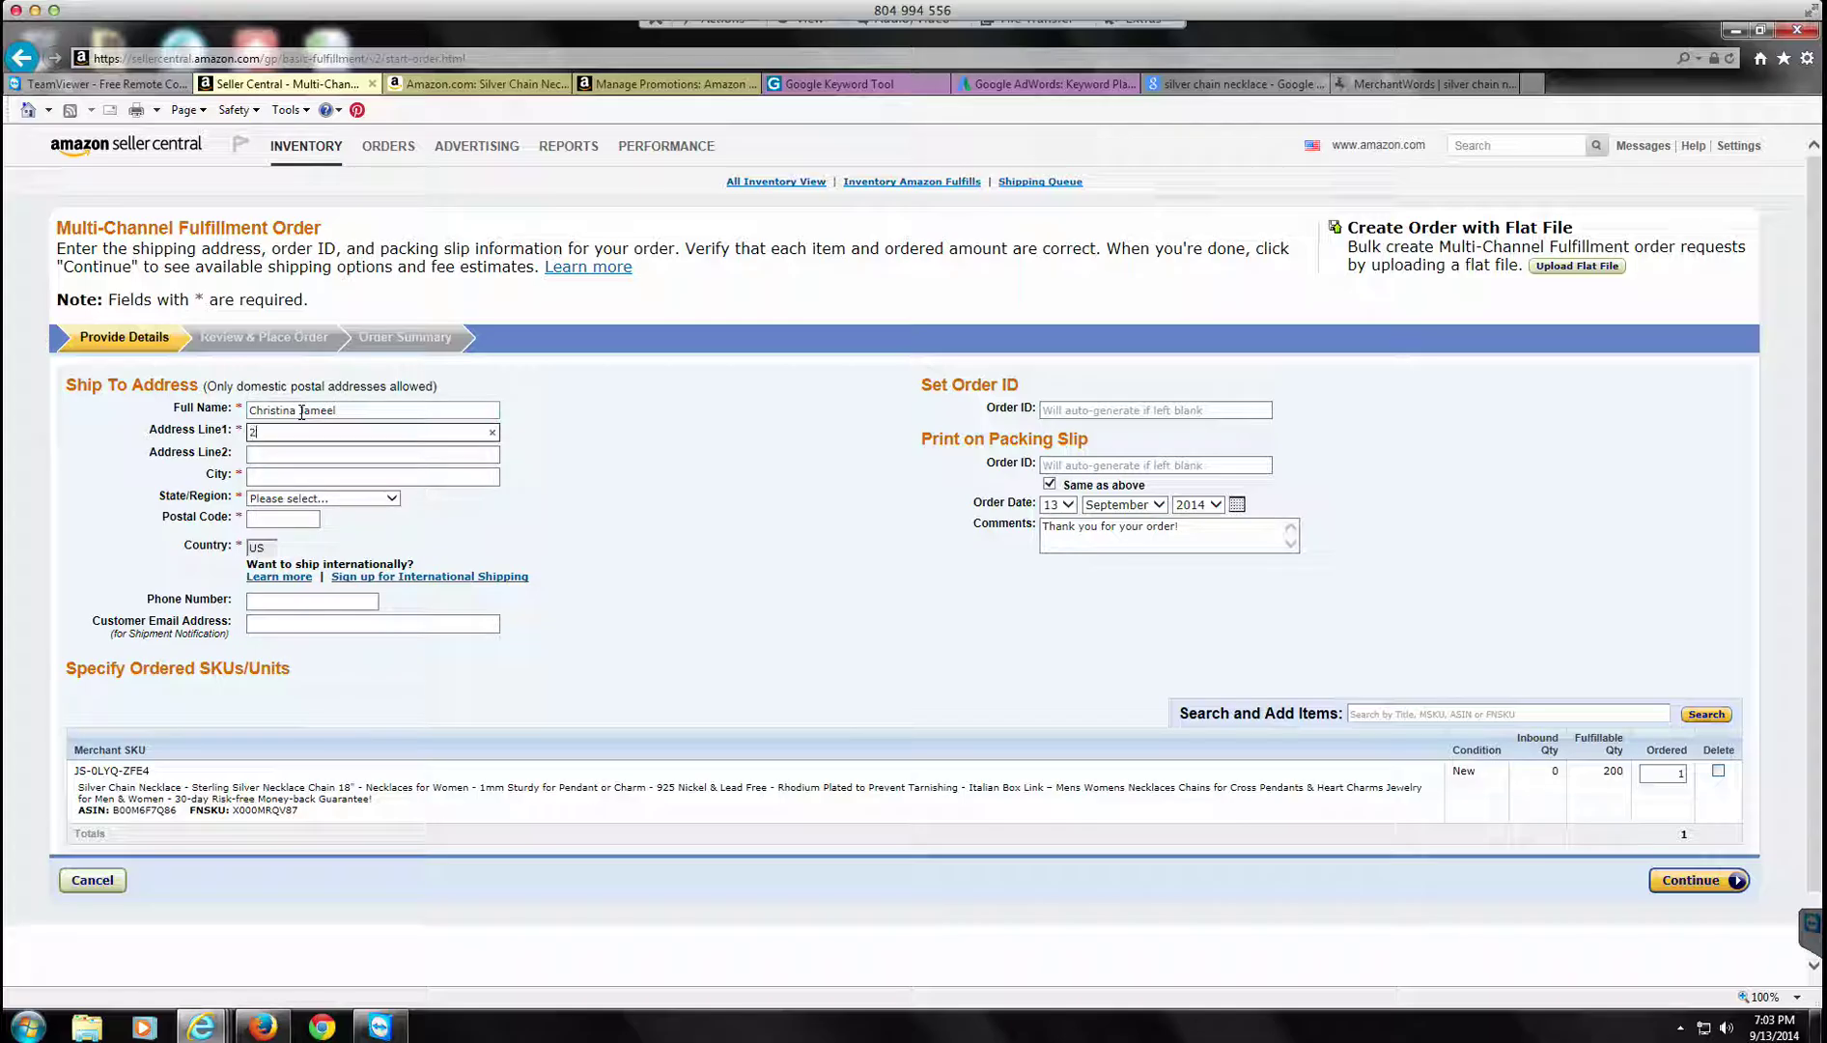
{"action": "key", "text": "Tab"}
{"action": "type", "text": "Apt 911"}
{"action": "key", "text": "Tab"}
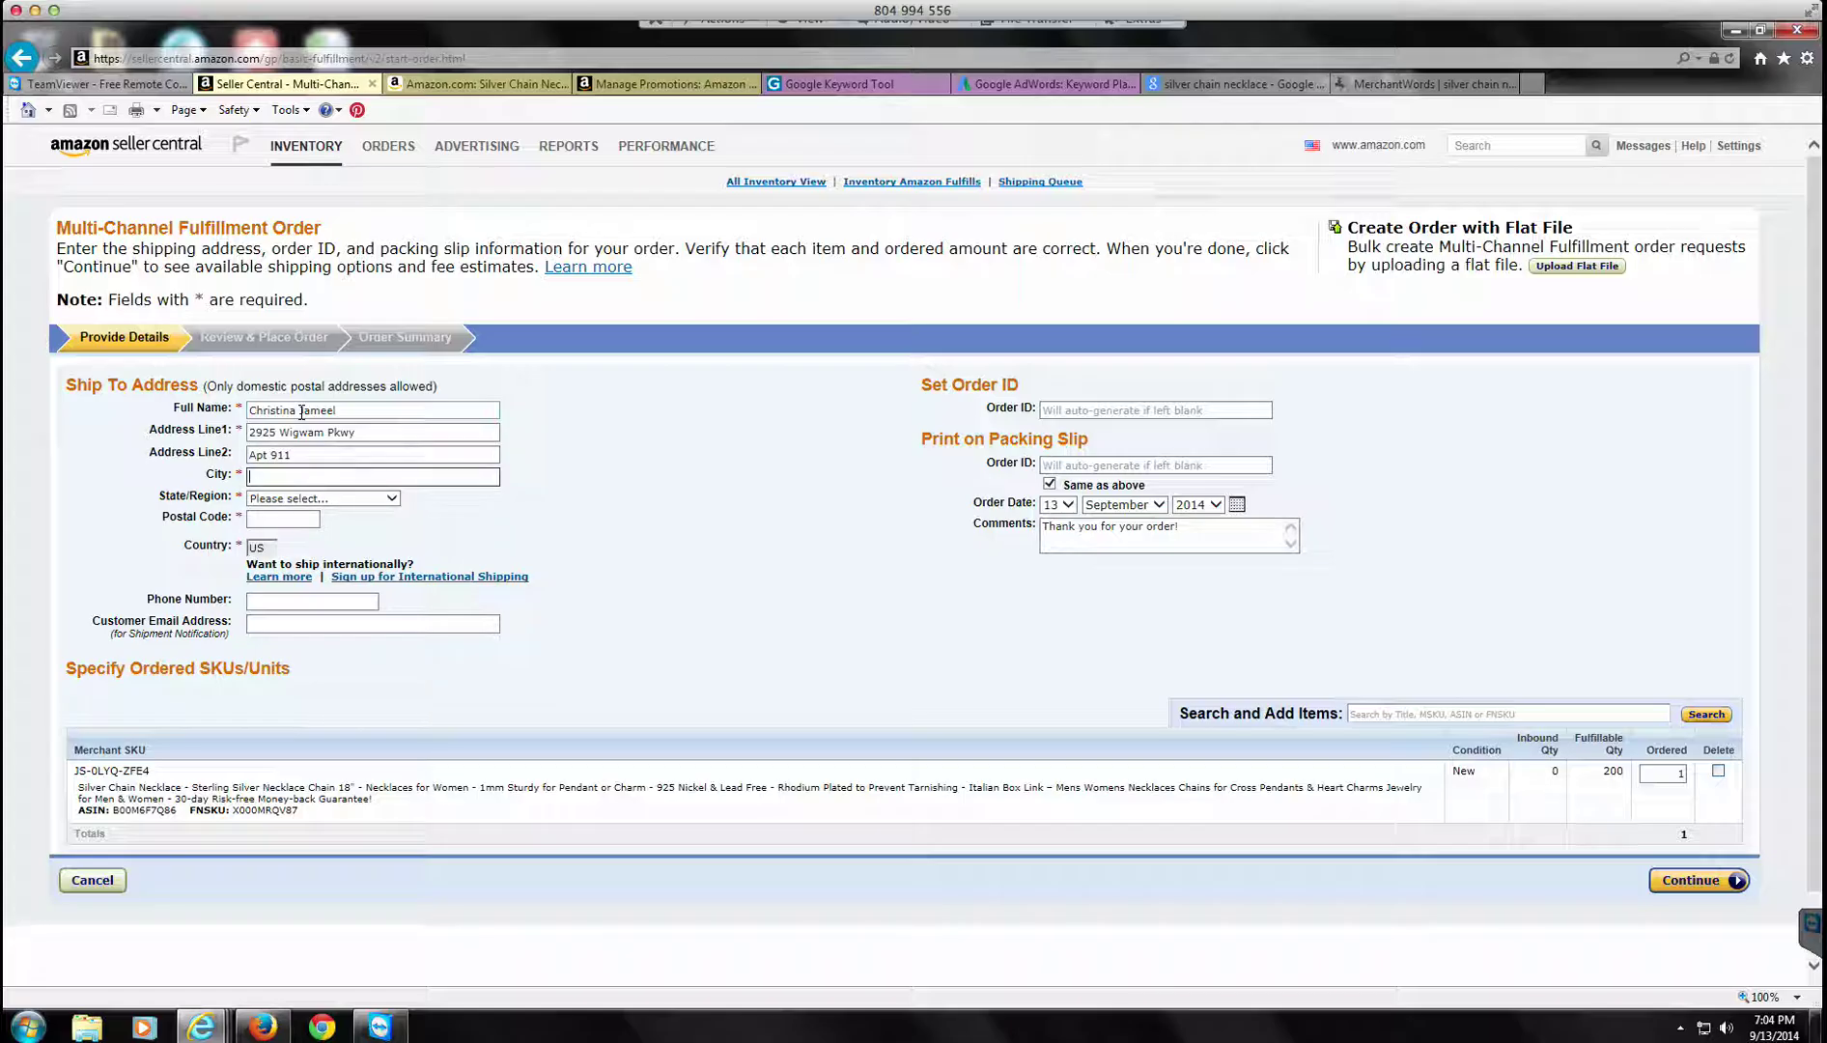
{"action": "type", "text": "Henderson"}
Step: Set the state to Nevada and enter the postal code, phone number and customer e-mail
{"action": "key", "text": "Tab"}
{"action": "key", "text": "n"}
{"action": "key", "text": "n"}
{"action": "key", "text": "n"}
{"action": "key", "text": "n"}
{"action": "key", "text": "n"}
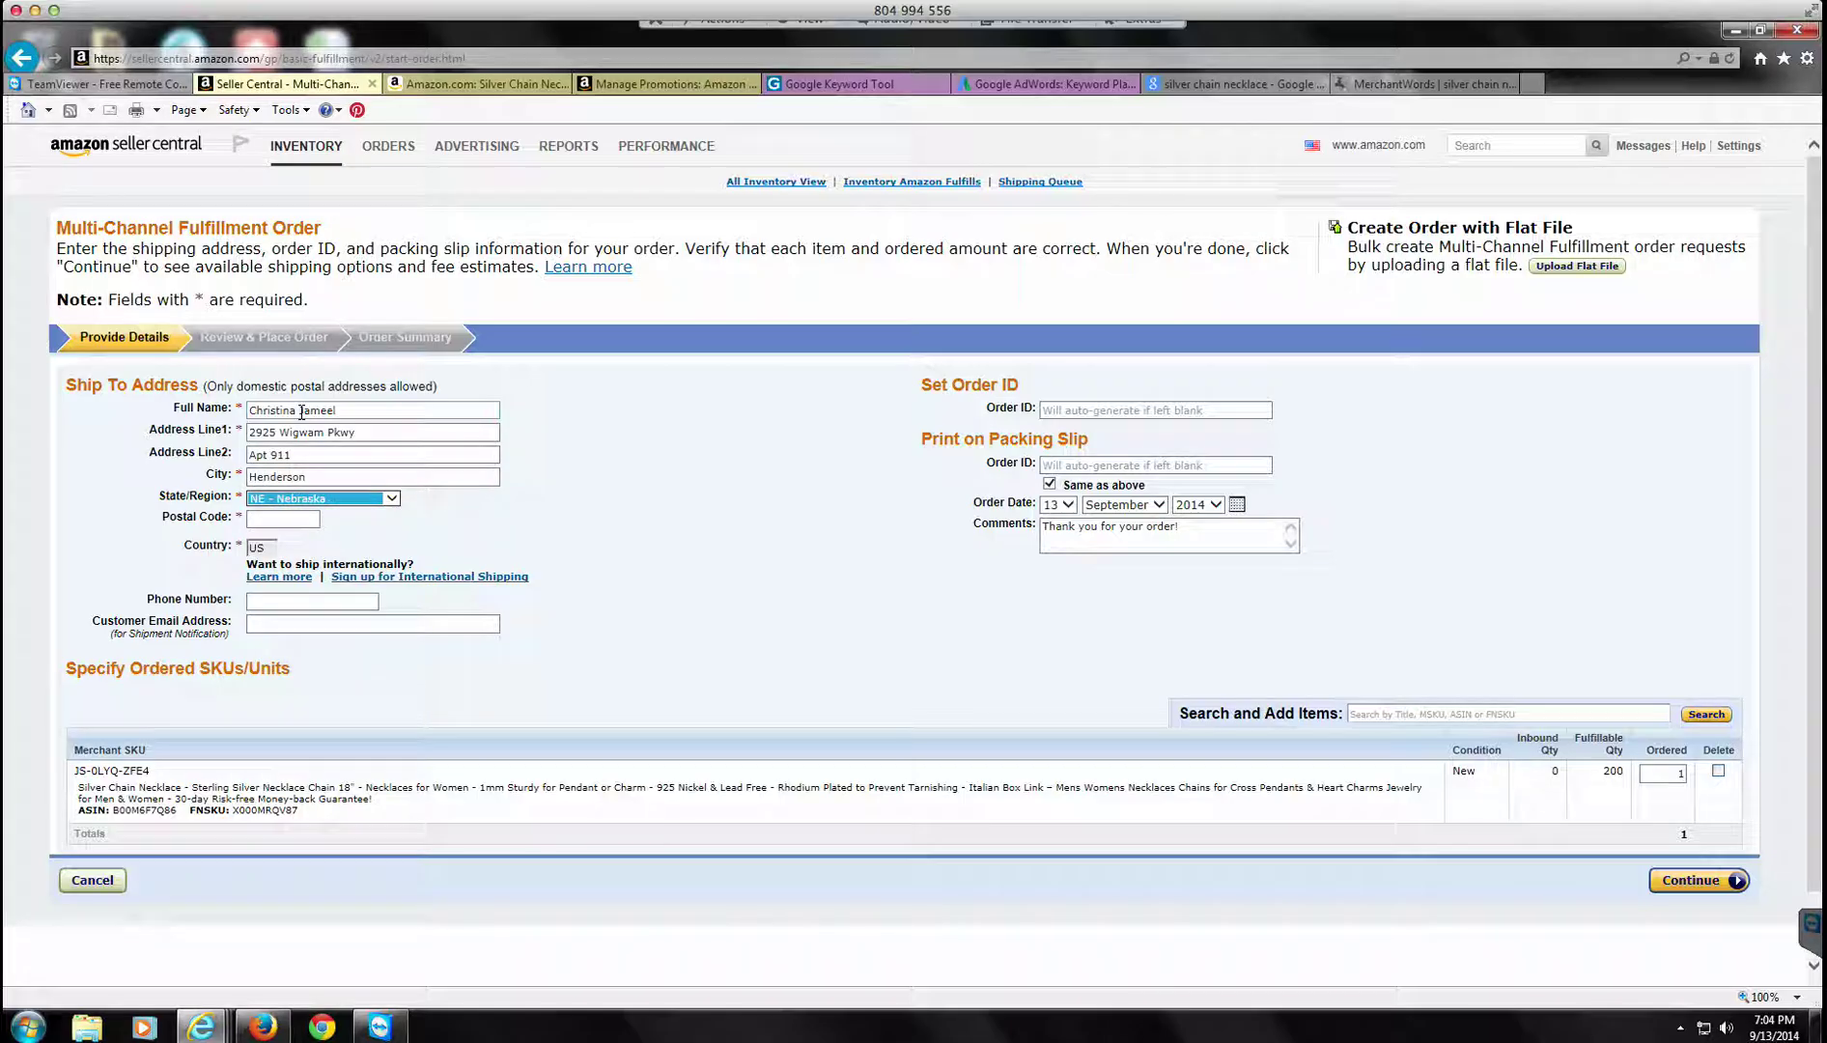
{"action": "key", "text": "v"}
{"action": "key", "text": "Tab"}
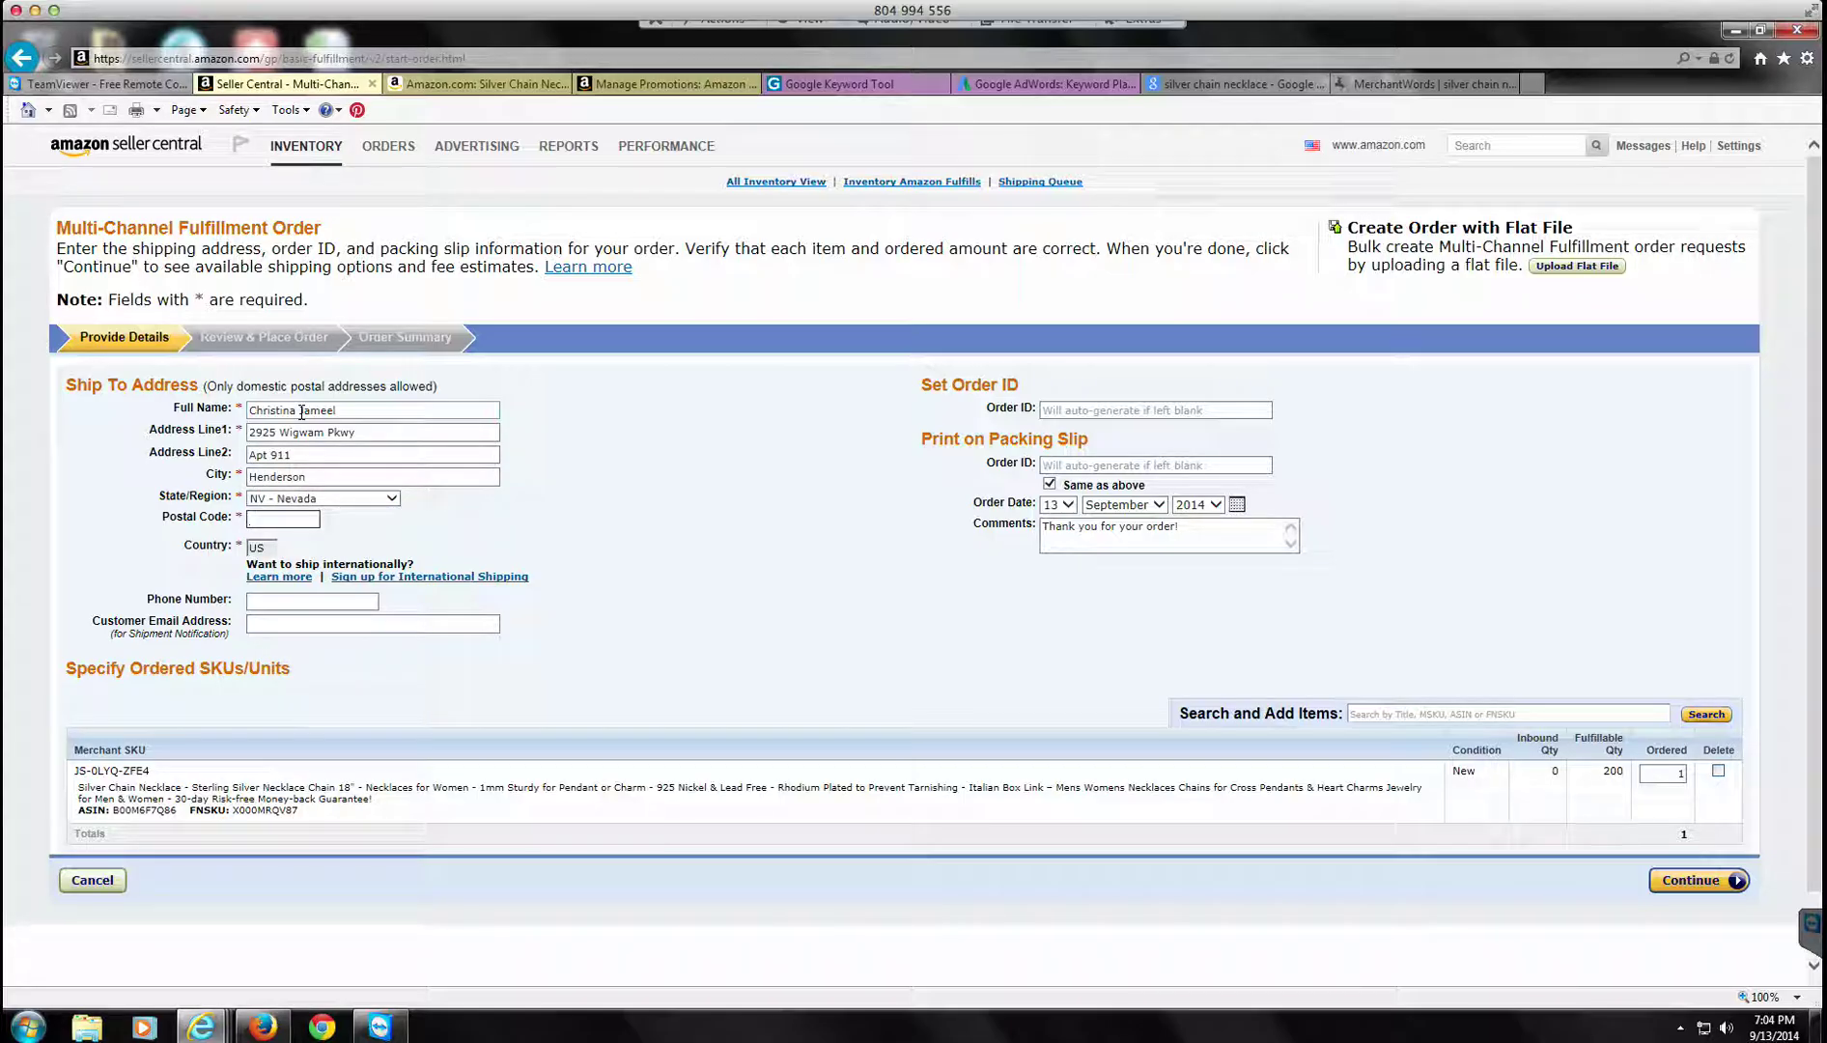
{"action": "type", "text": "89074"}
{"action": "key", "text": "Tab"}
{"action": "key", "text": "Tab"}
{"action": "key", "text": "Tab"}
{"action": "key", "text": "Tab"}
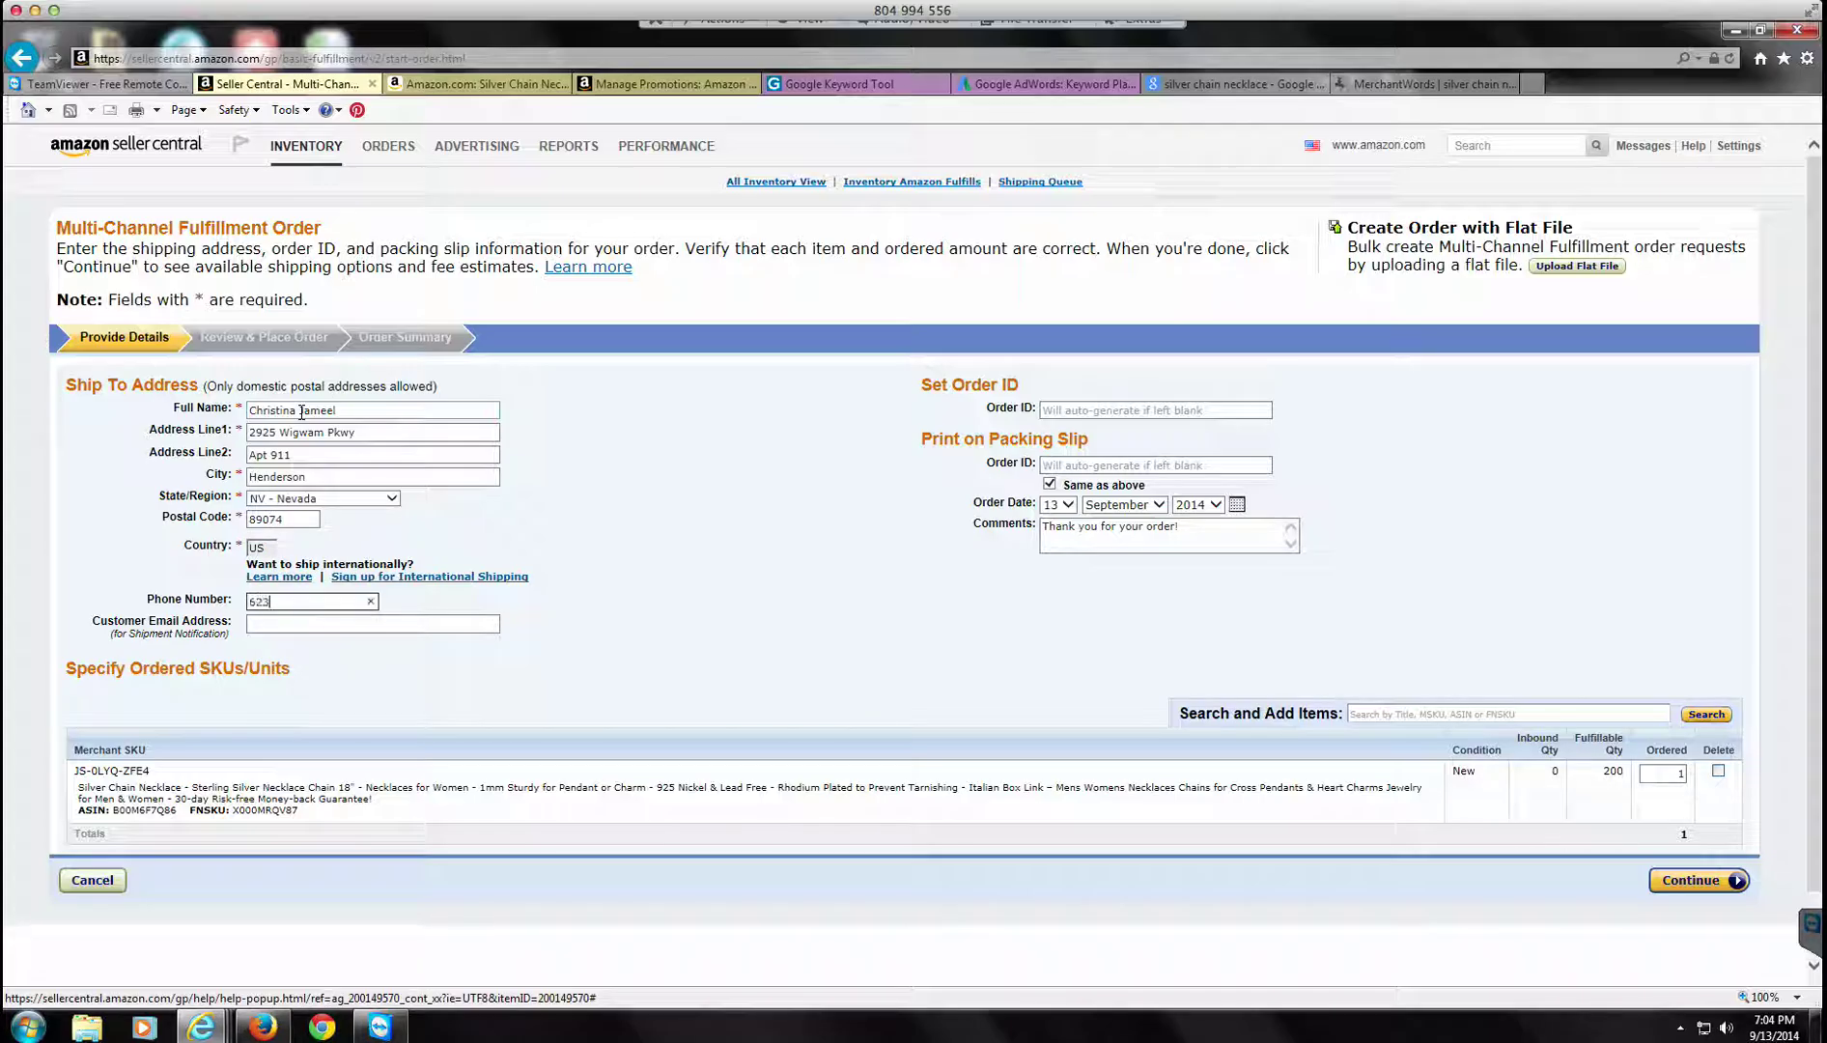
{"action": "key", "text": "Tab"}
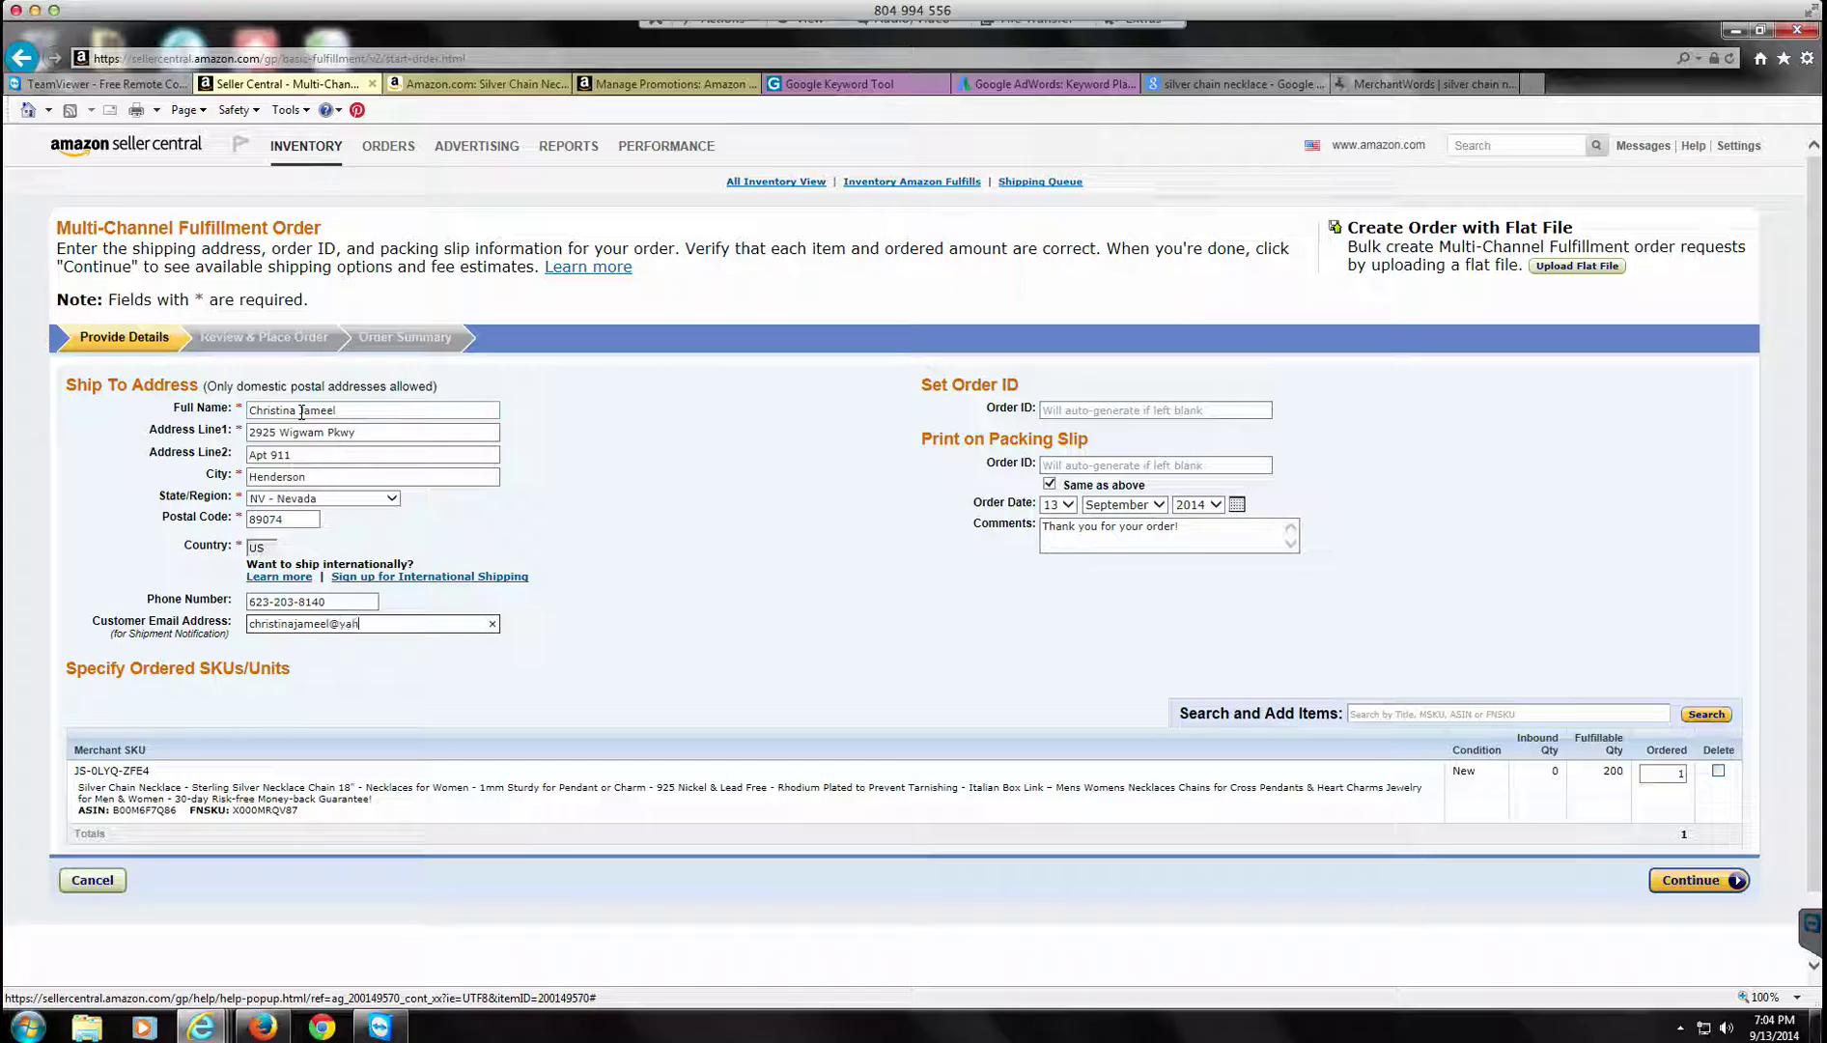
{"action": "key", "text": "Tab"}
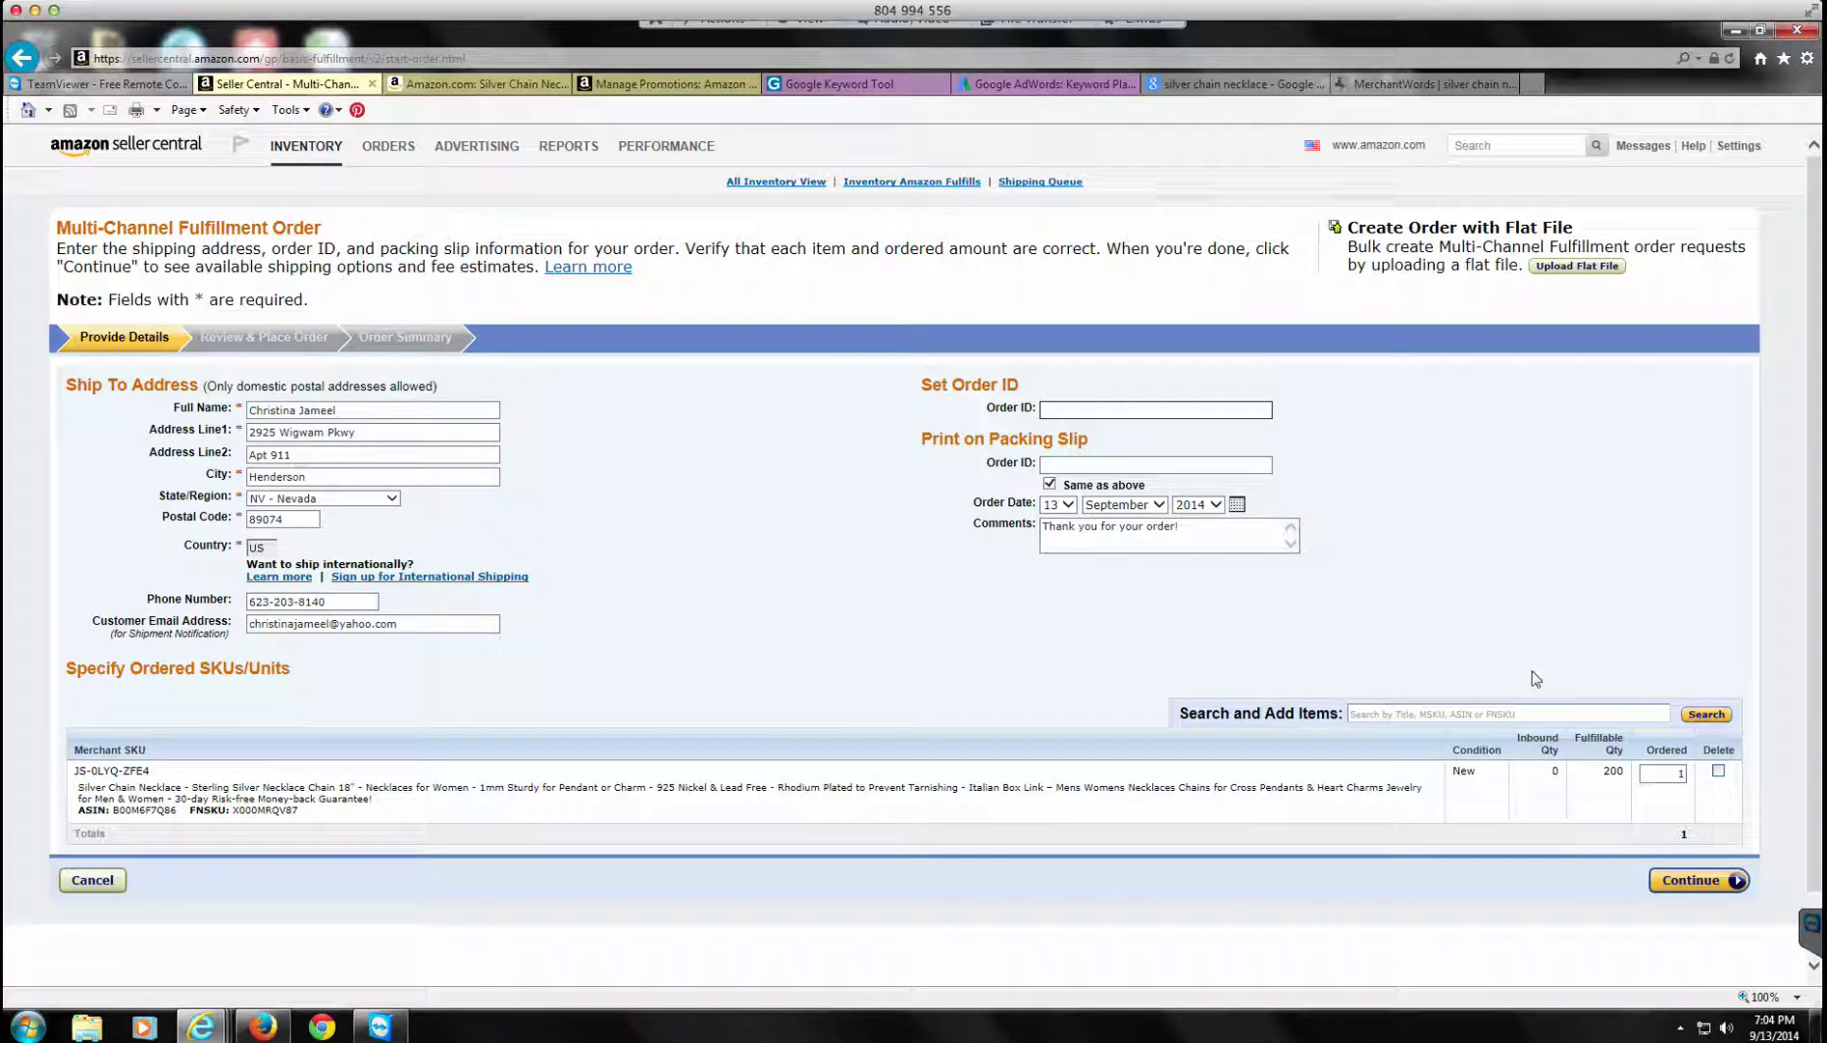
Step: Order 50 necklaces and continue to review
{"action": "left_click", "coordinate": [1662, 773]}
{"action": "type", "text": "50"}
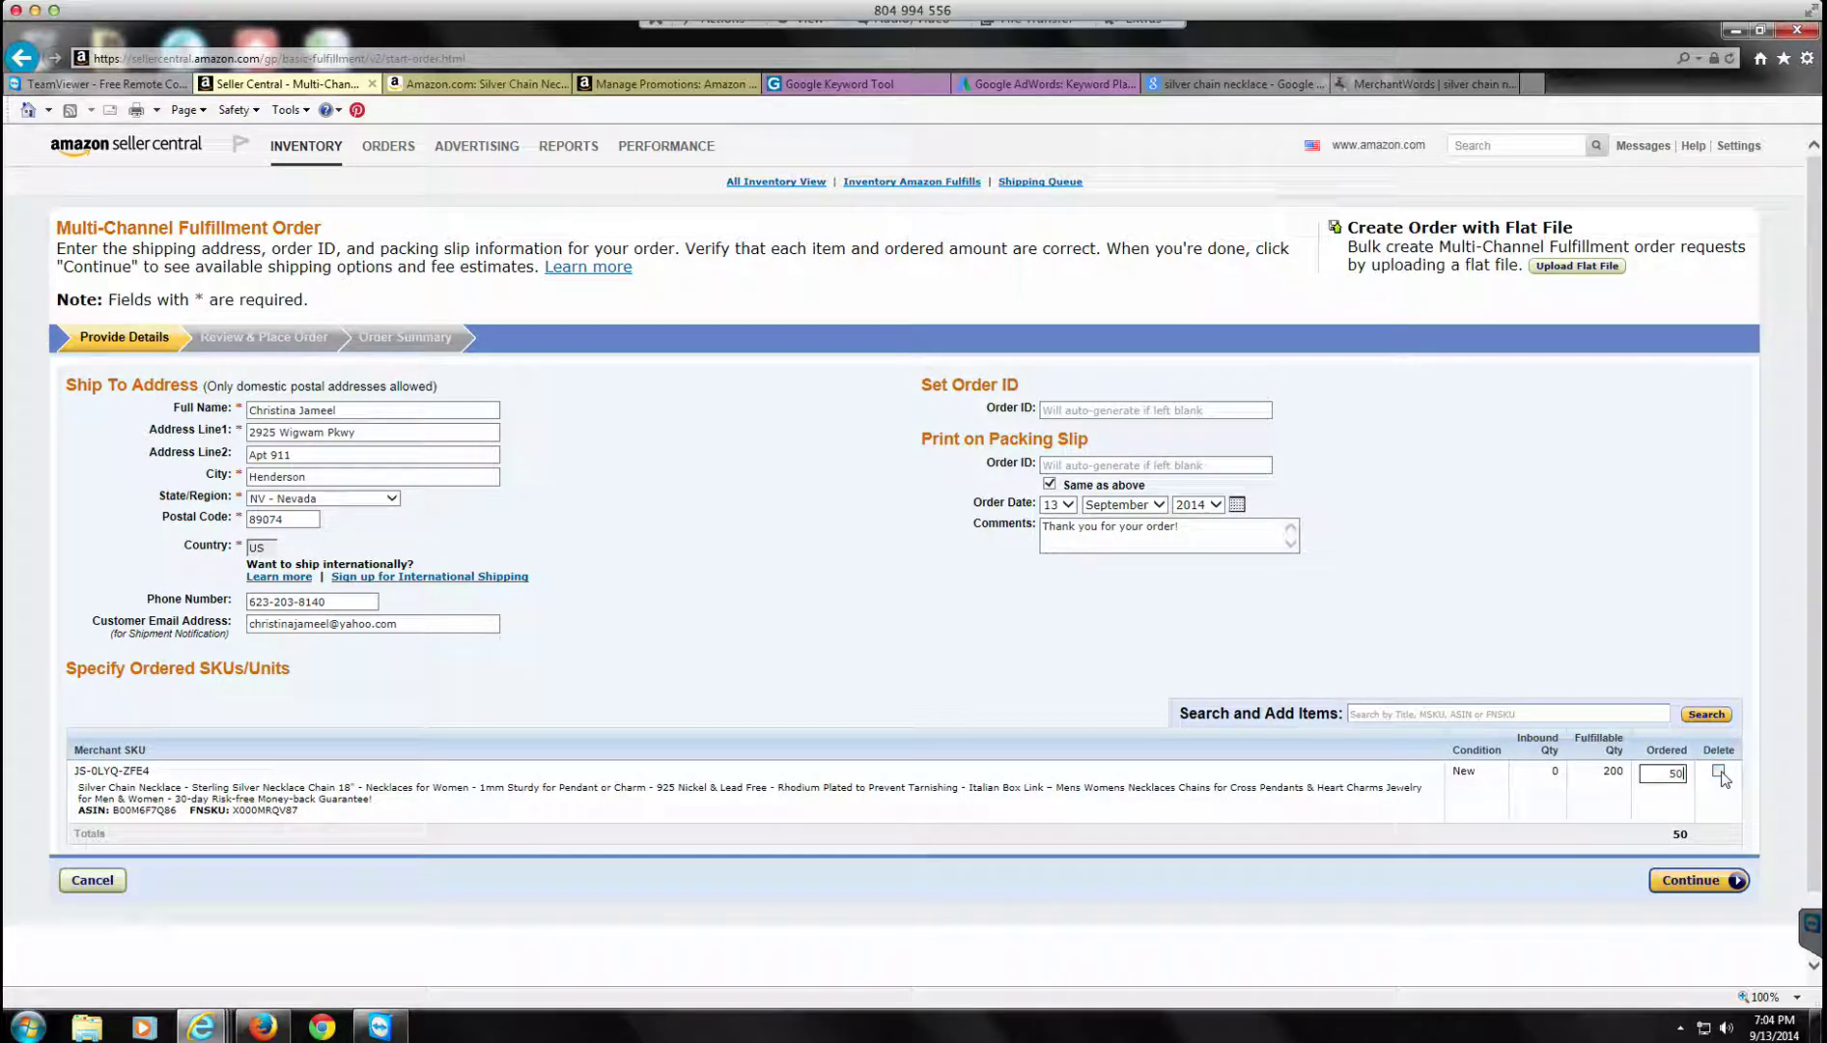
{"action": "left_click", "coordinate": [1714, 883]}
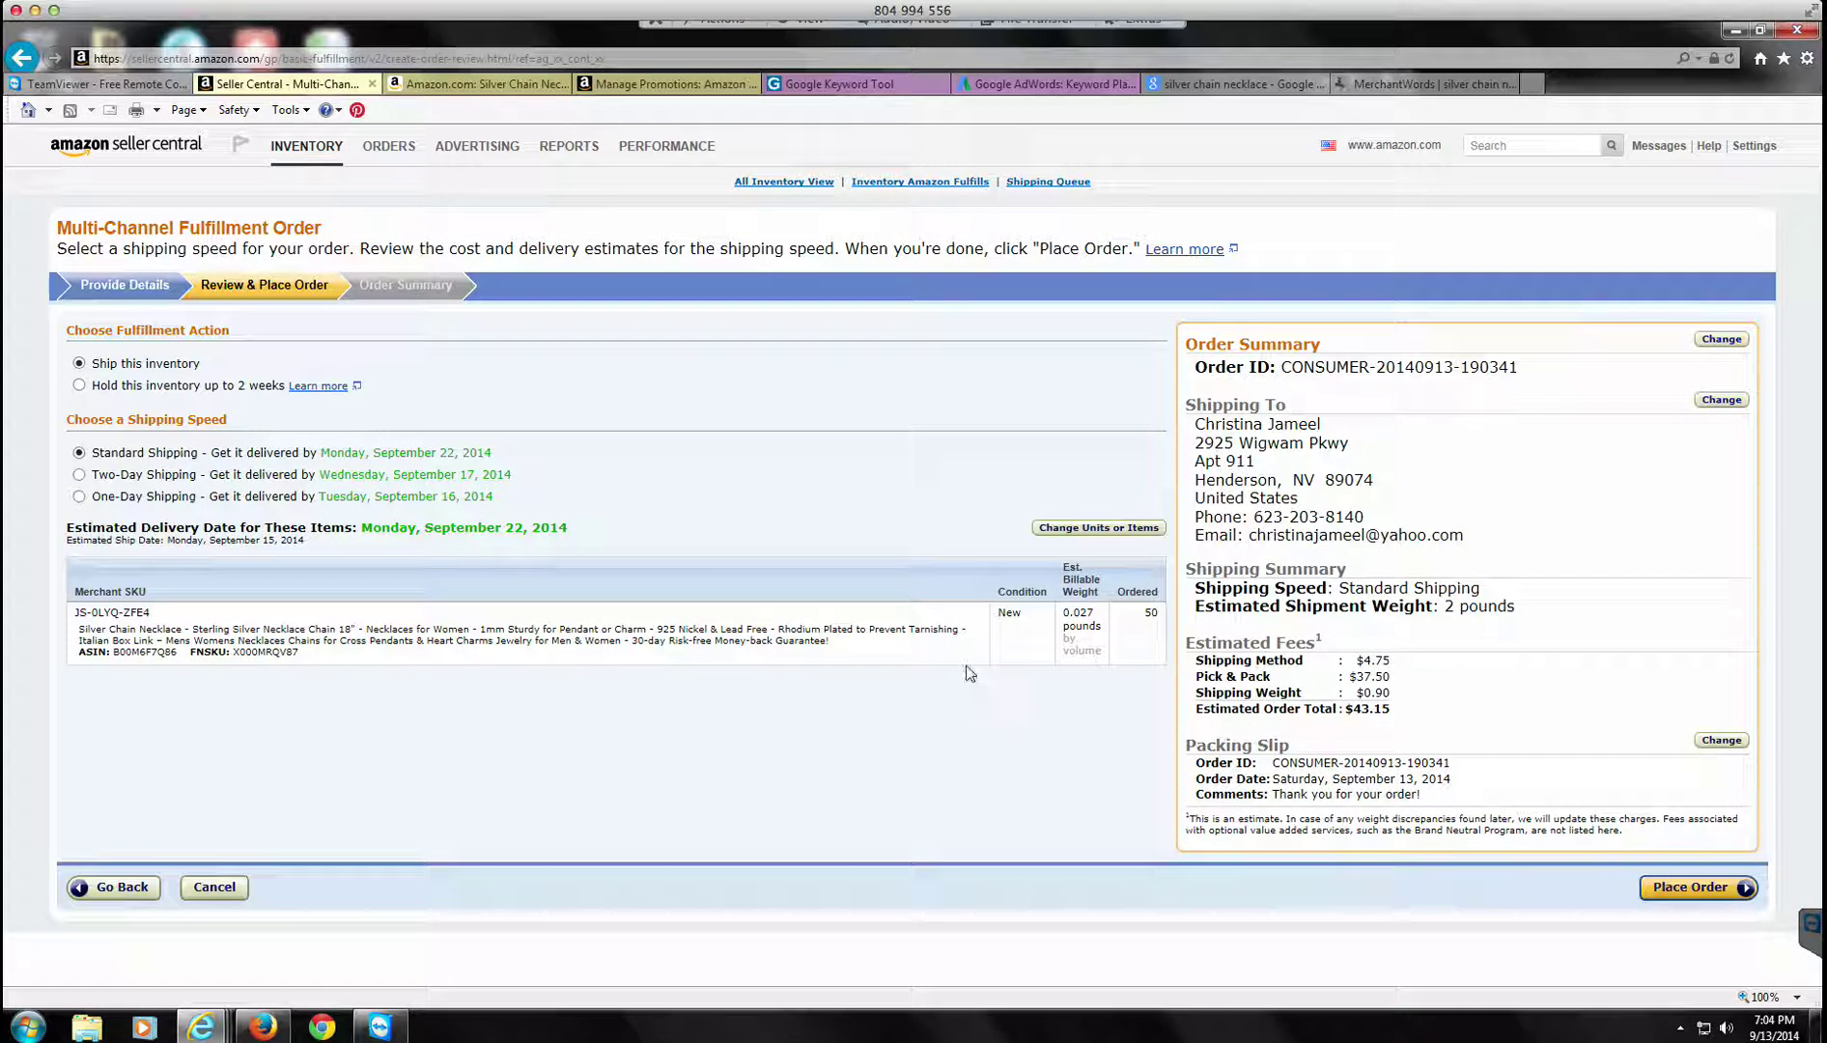
Step: Hold the 50-unit order for up to 2 weeks and place it
{"action": "left_click", "coordinate": [80, 387]}
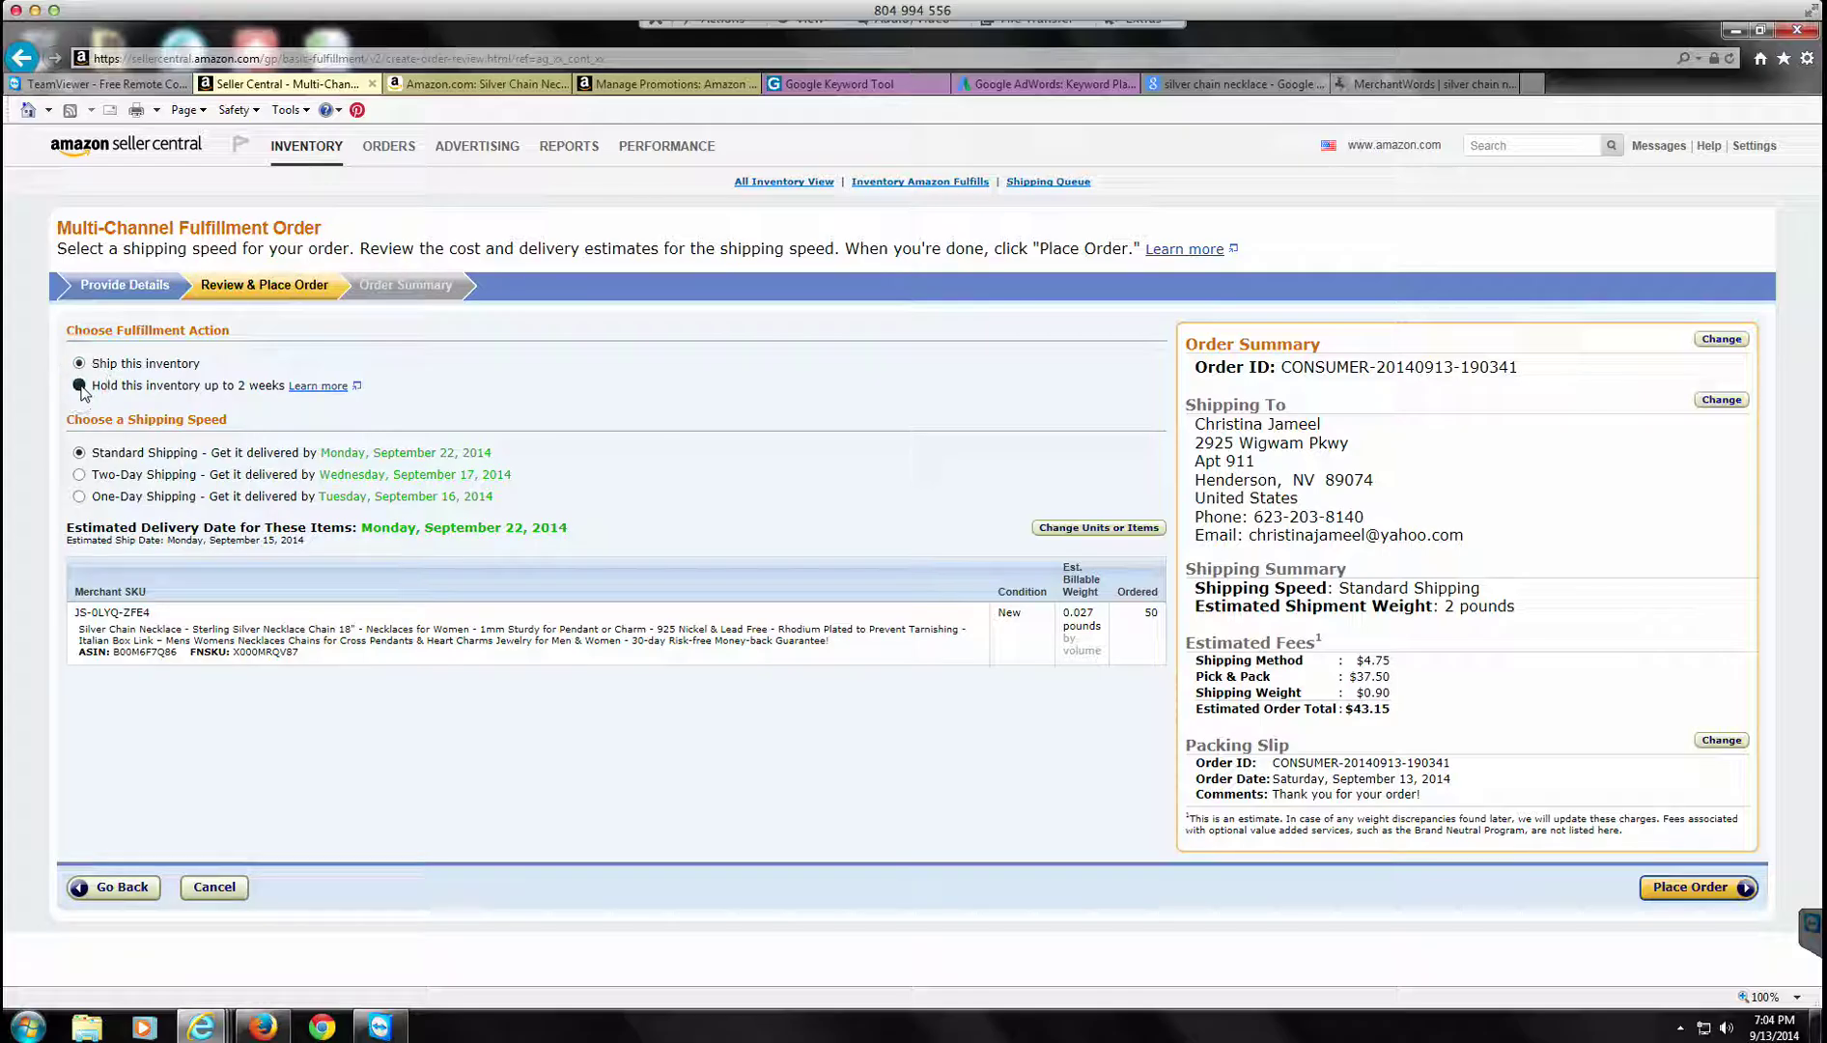
{"action": "left_click", "coordinate": [1681, 889]}
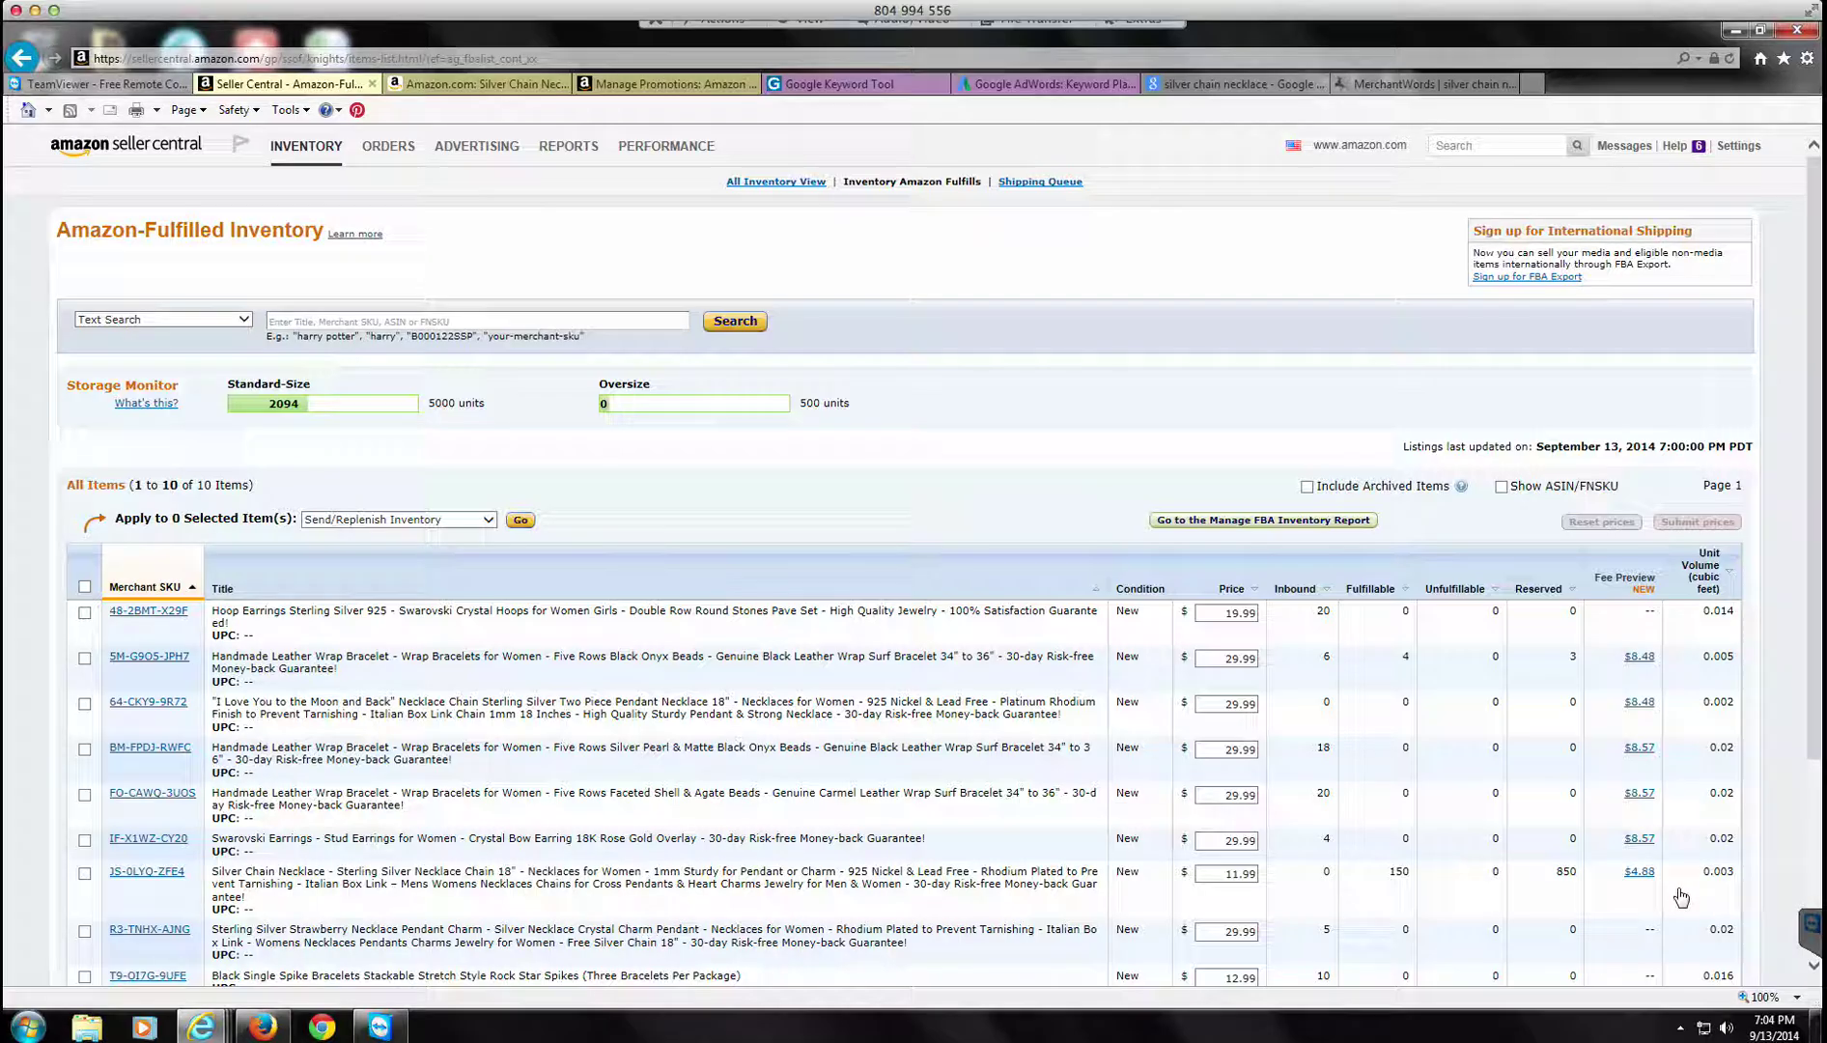
Step: Reopen Manage Inventory filtered to ASIN B00M6F7Q86 and open the necklace's Actions menu
{"action": "mouse_move", "coordinate": [306, 146]}
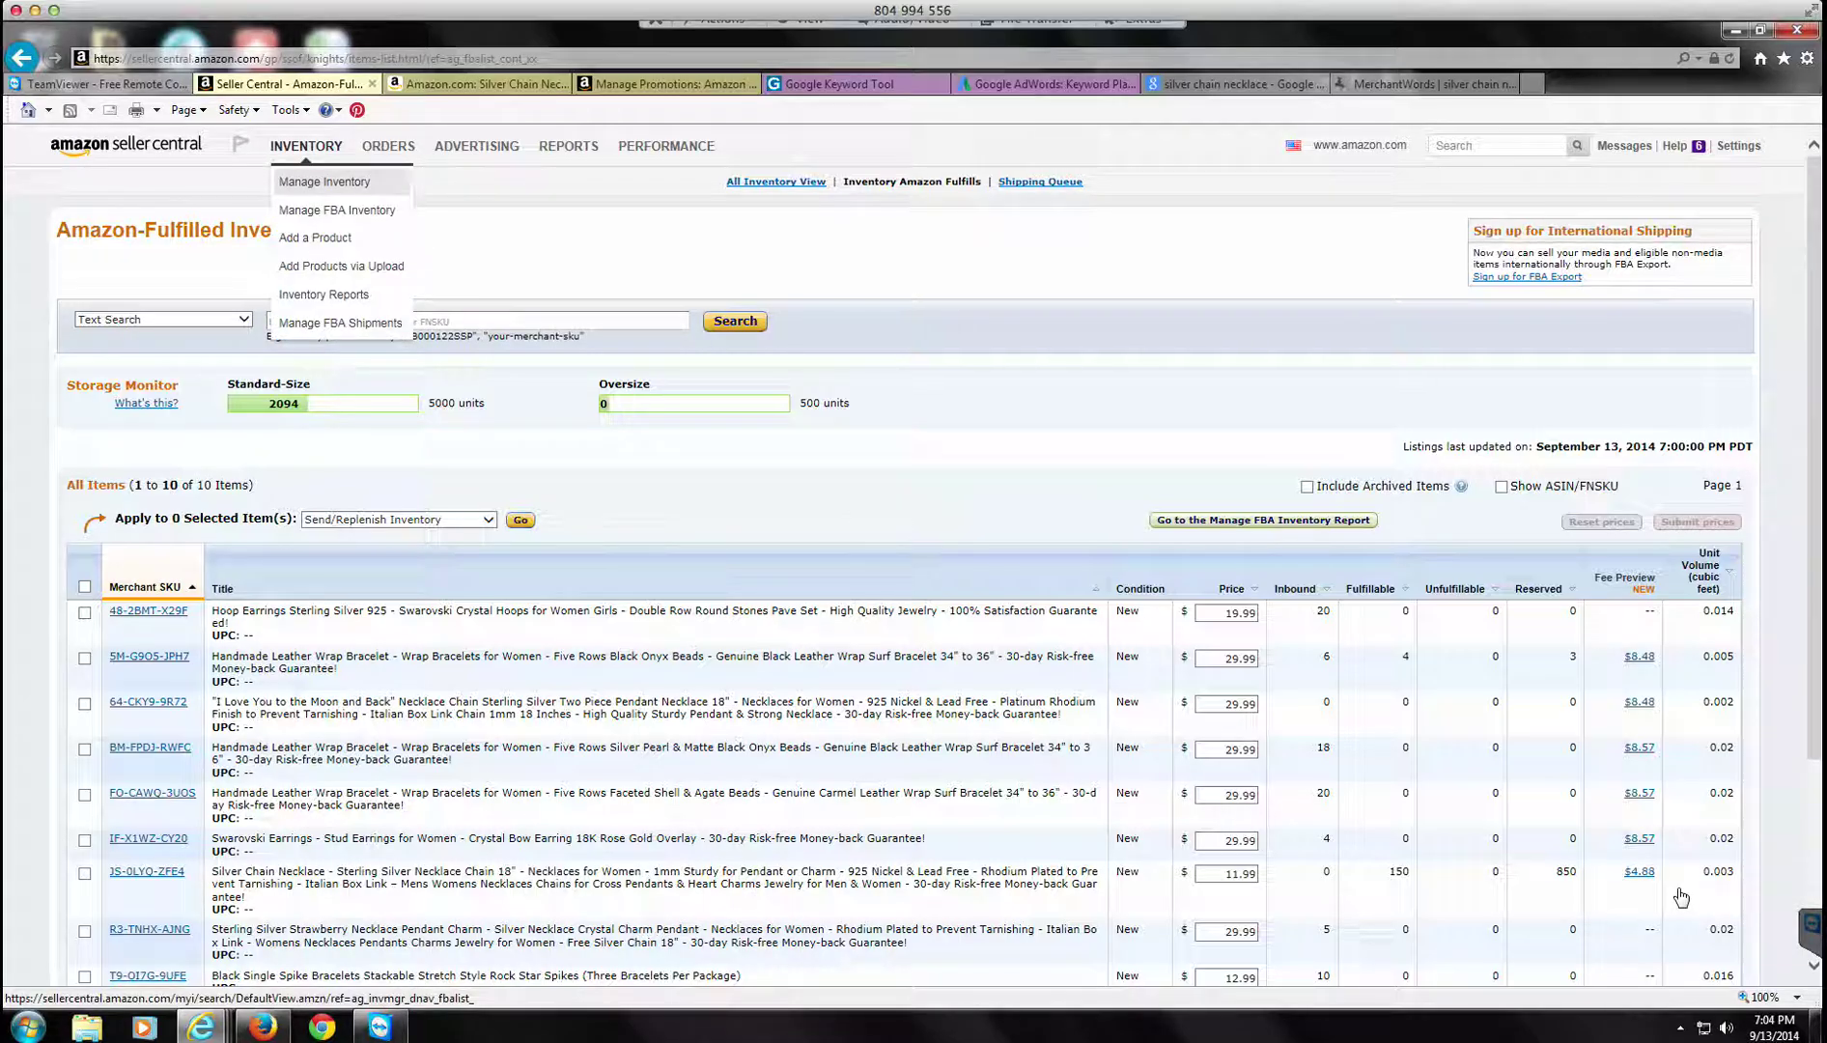
{"action": "left_click", "coordinate": [324, 181]}
{"action": "right_click", "coordinate": [191, 235]}
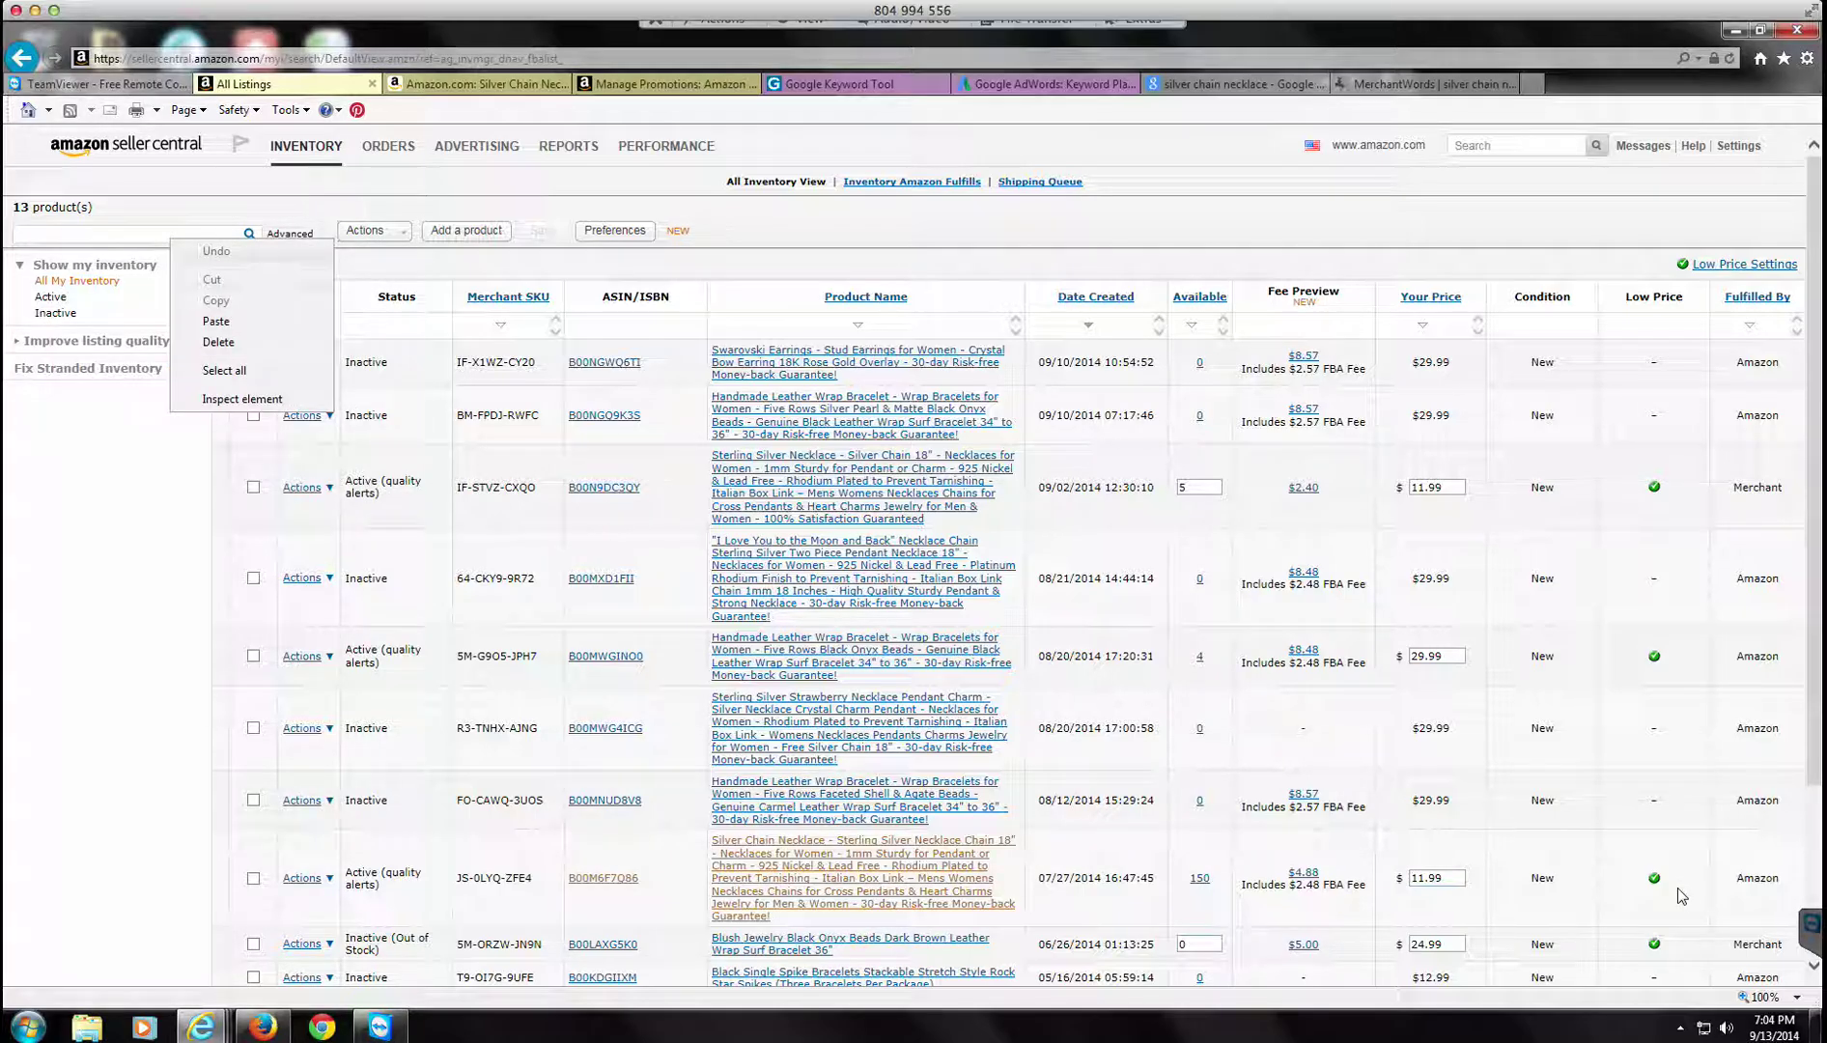
{"action": "key", "text": "Return"}
{"action": "key", "text": "Return"}
{"action": "left_click", "coordinate": [303, 387]}
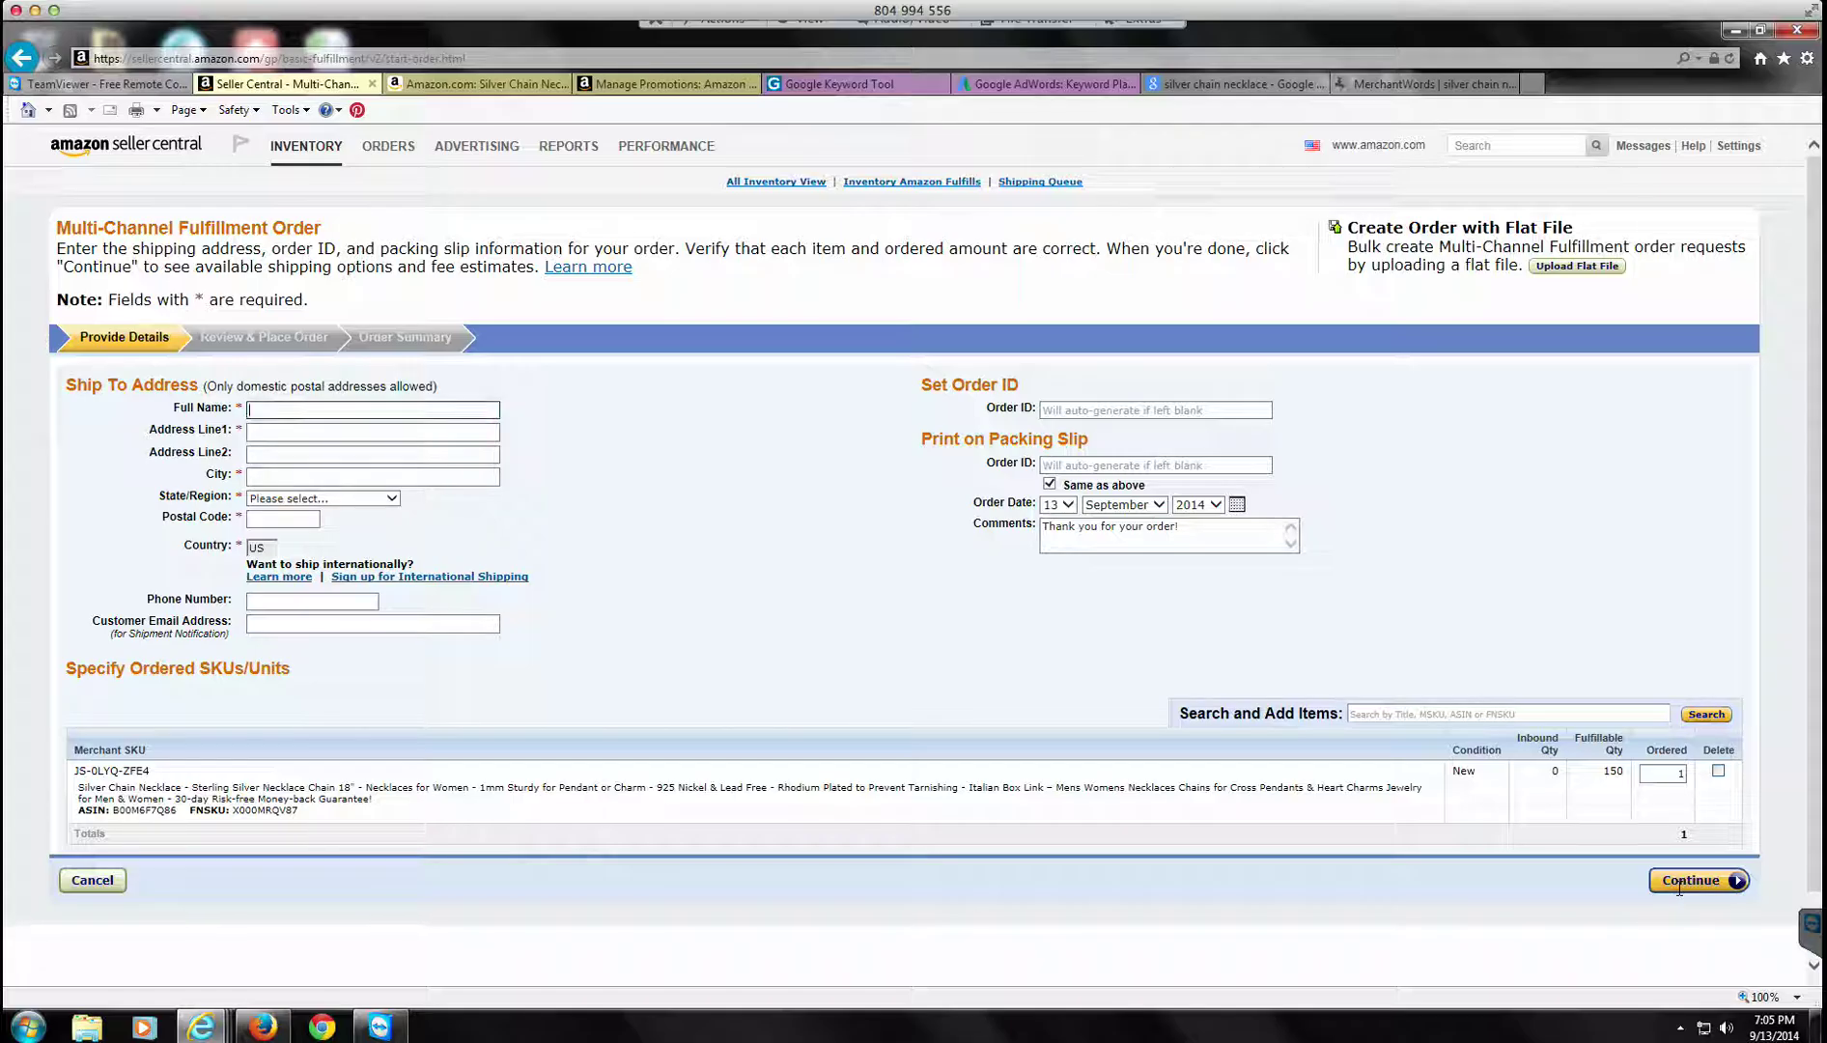
Step: Enter the recipient's name, street address lines and city on the new order
{"action": "key", "text": "Tab"}
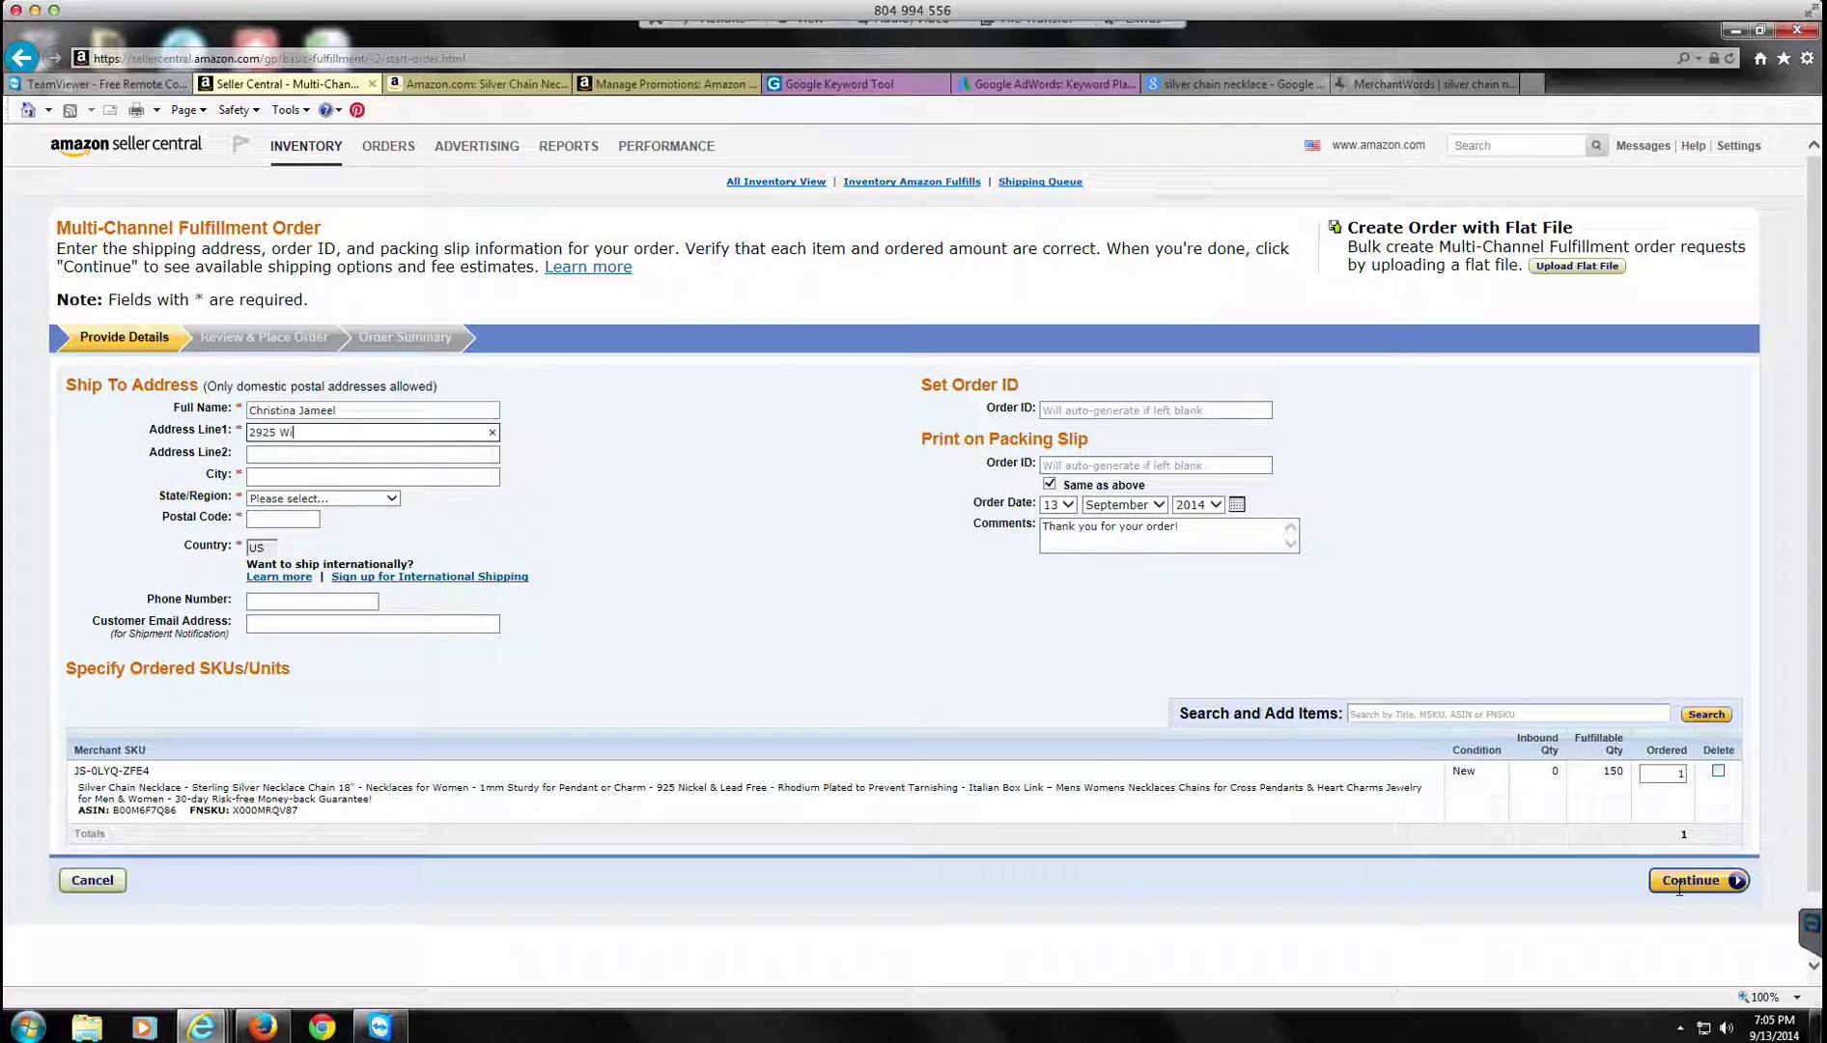
{"action": "key", "text": "Tab"}
{"action": "type", "text": "A"}
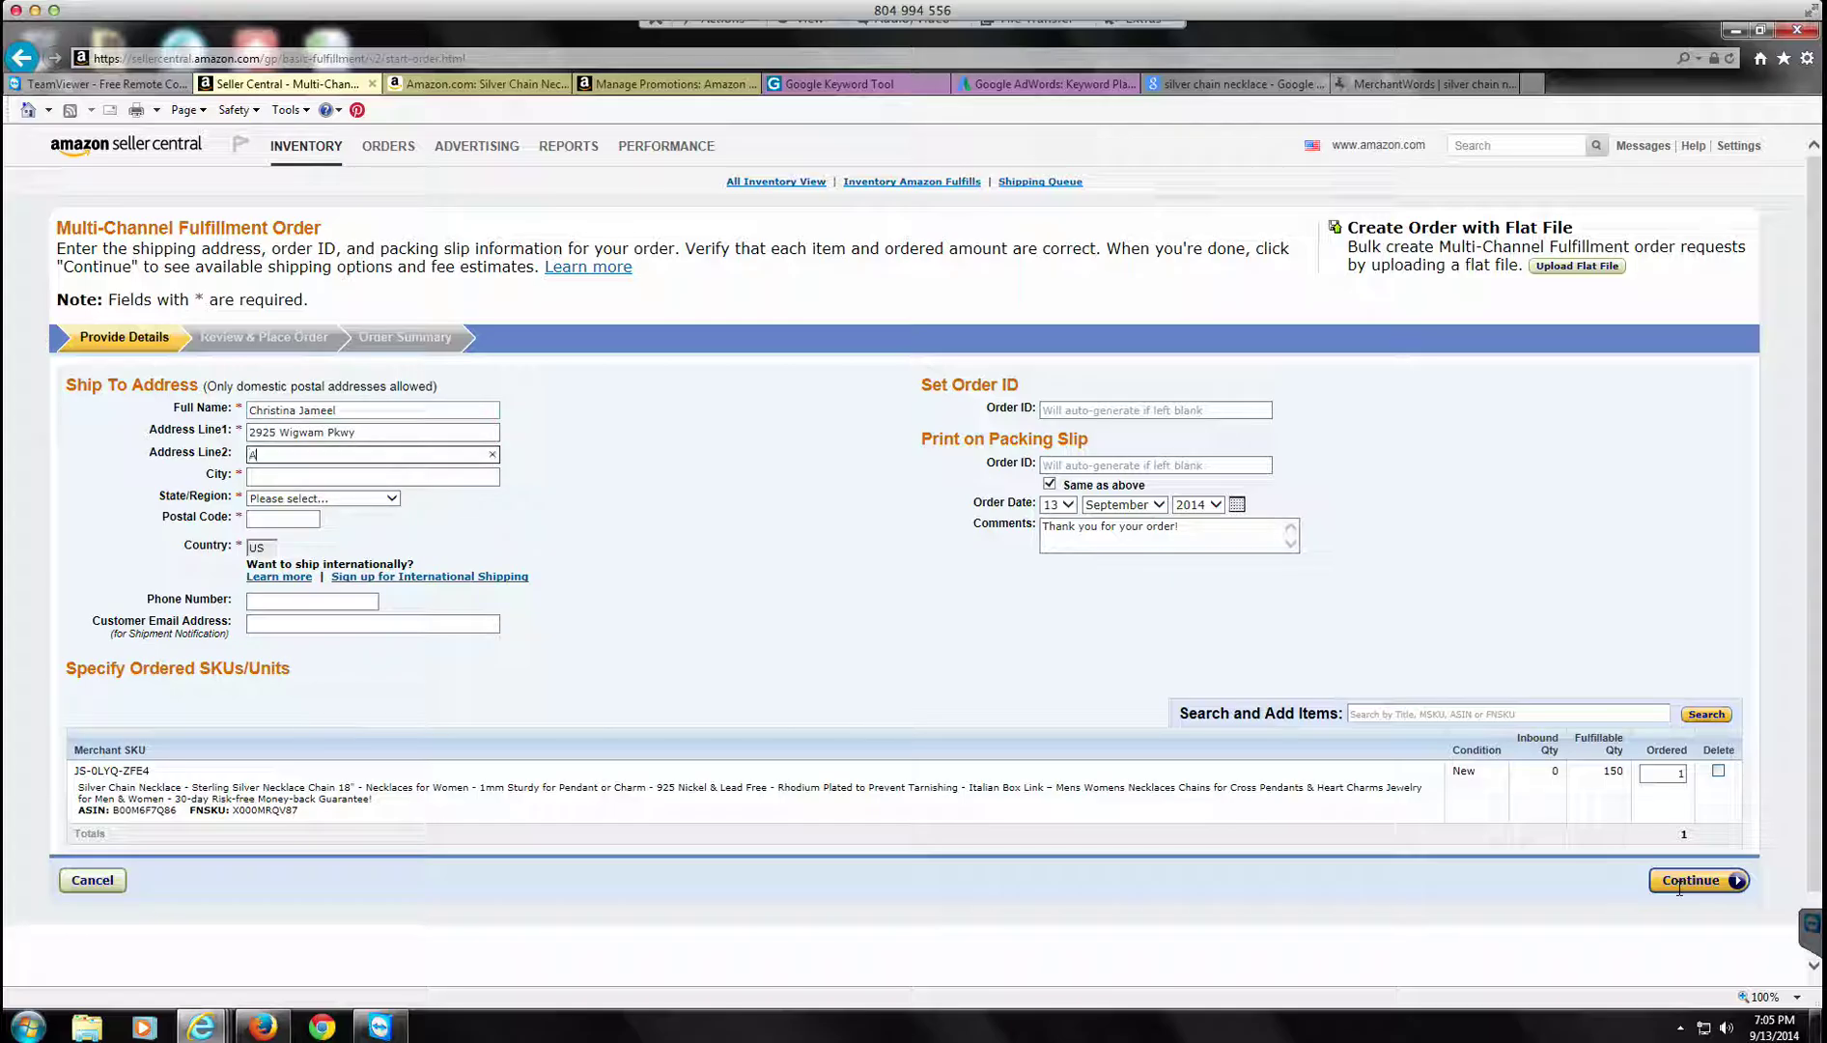
{"action": "type", "text": "pt 911"}
{"action": "key", "text": "Tab"}
{"action": "type", "text": "Hendersno"}
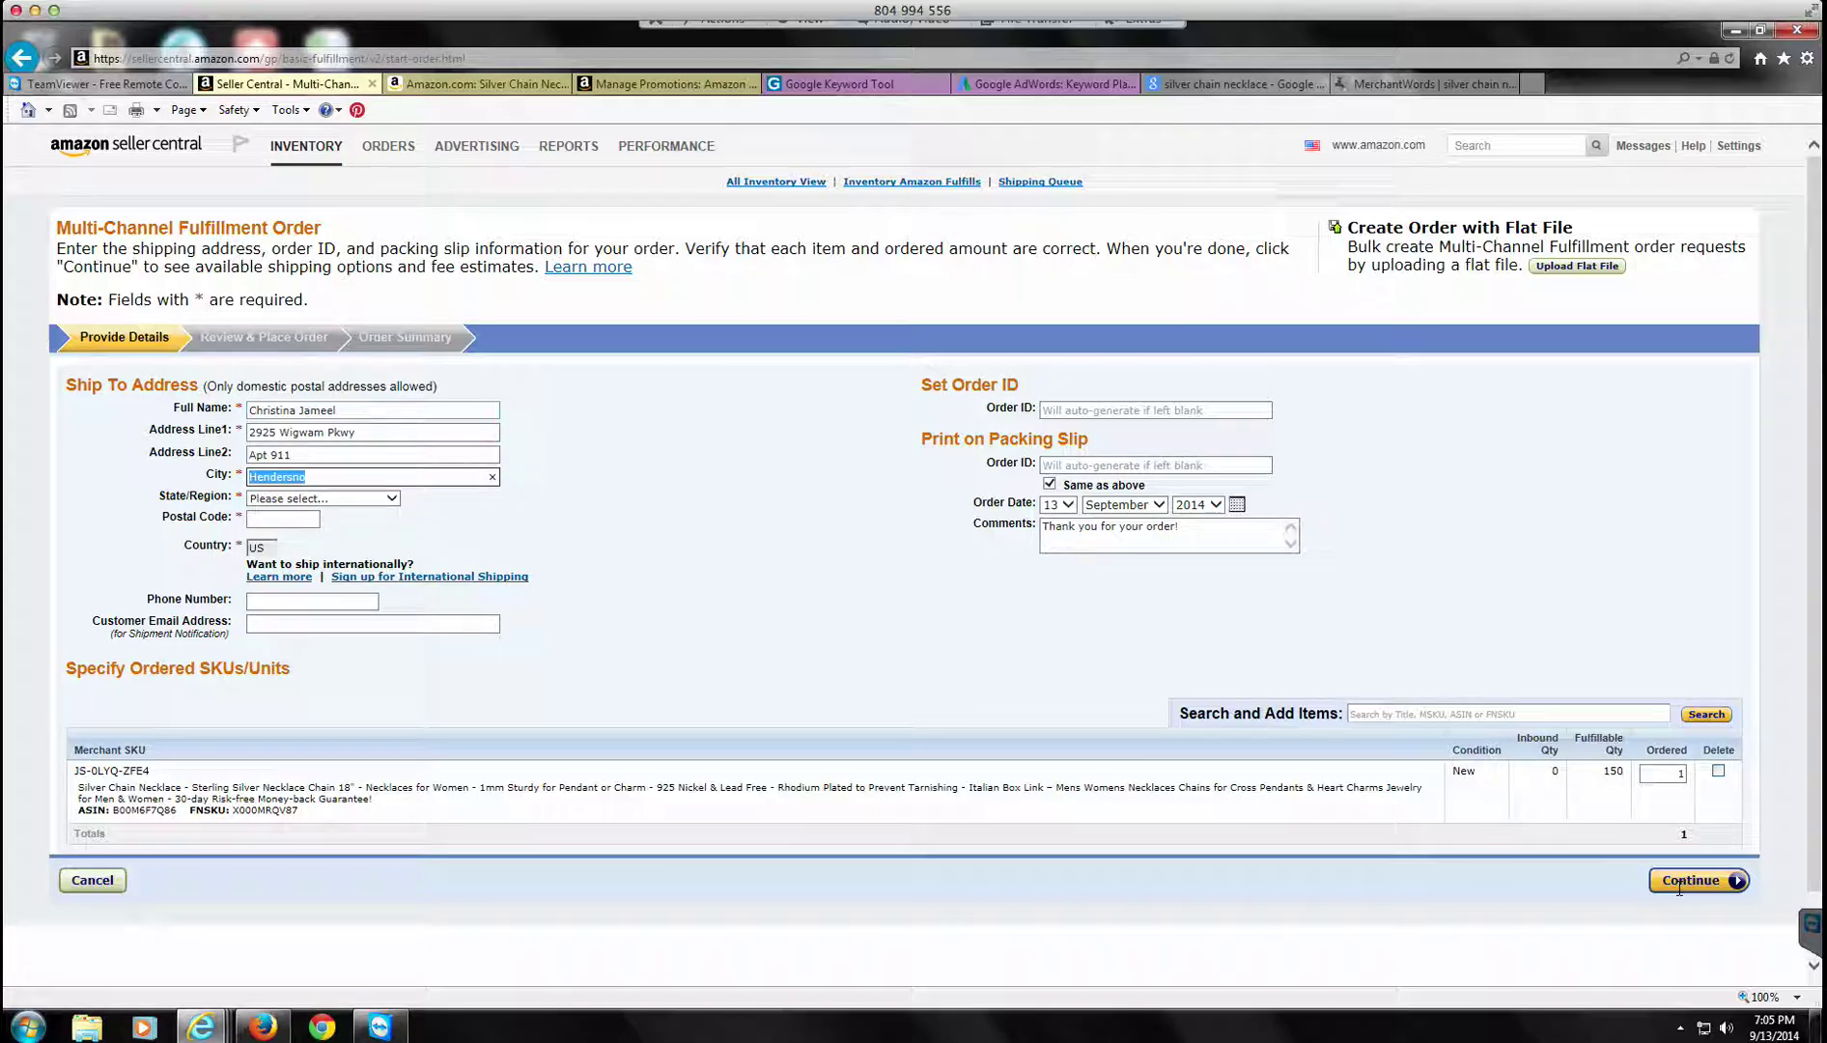
{"action": "type", "text": "on"}
{"action": "key", "text": "Tab"}
Step: Set the state to Nevada and enter the postal code, phone number and customer e-mail
{"action": "key", "text": "n"}
{"action": "key", "text": "n"}
{"action": "key", "text": "n"}
{"action": "key", "text": "n"}
{"action": "key", "text": "n"}
{"action": "key", "text": "Up"}
{"action": "key", "text": "Up"}
{"action": "key", "text": "Up"}
{"action": "key", "text": "Tab"}
{"action": "type", "text": "89074"}
{"action": "key", "text": "Tab"}
{"action": "key", "text": "Tab"}
{"action": "key", "text": "Tab"}
{"action": "key", "text": "Tab"}
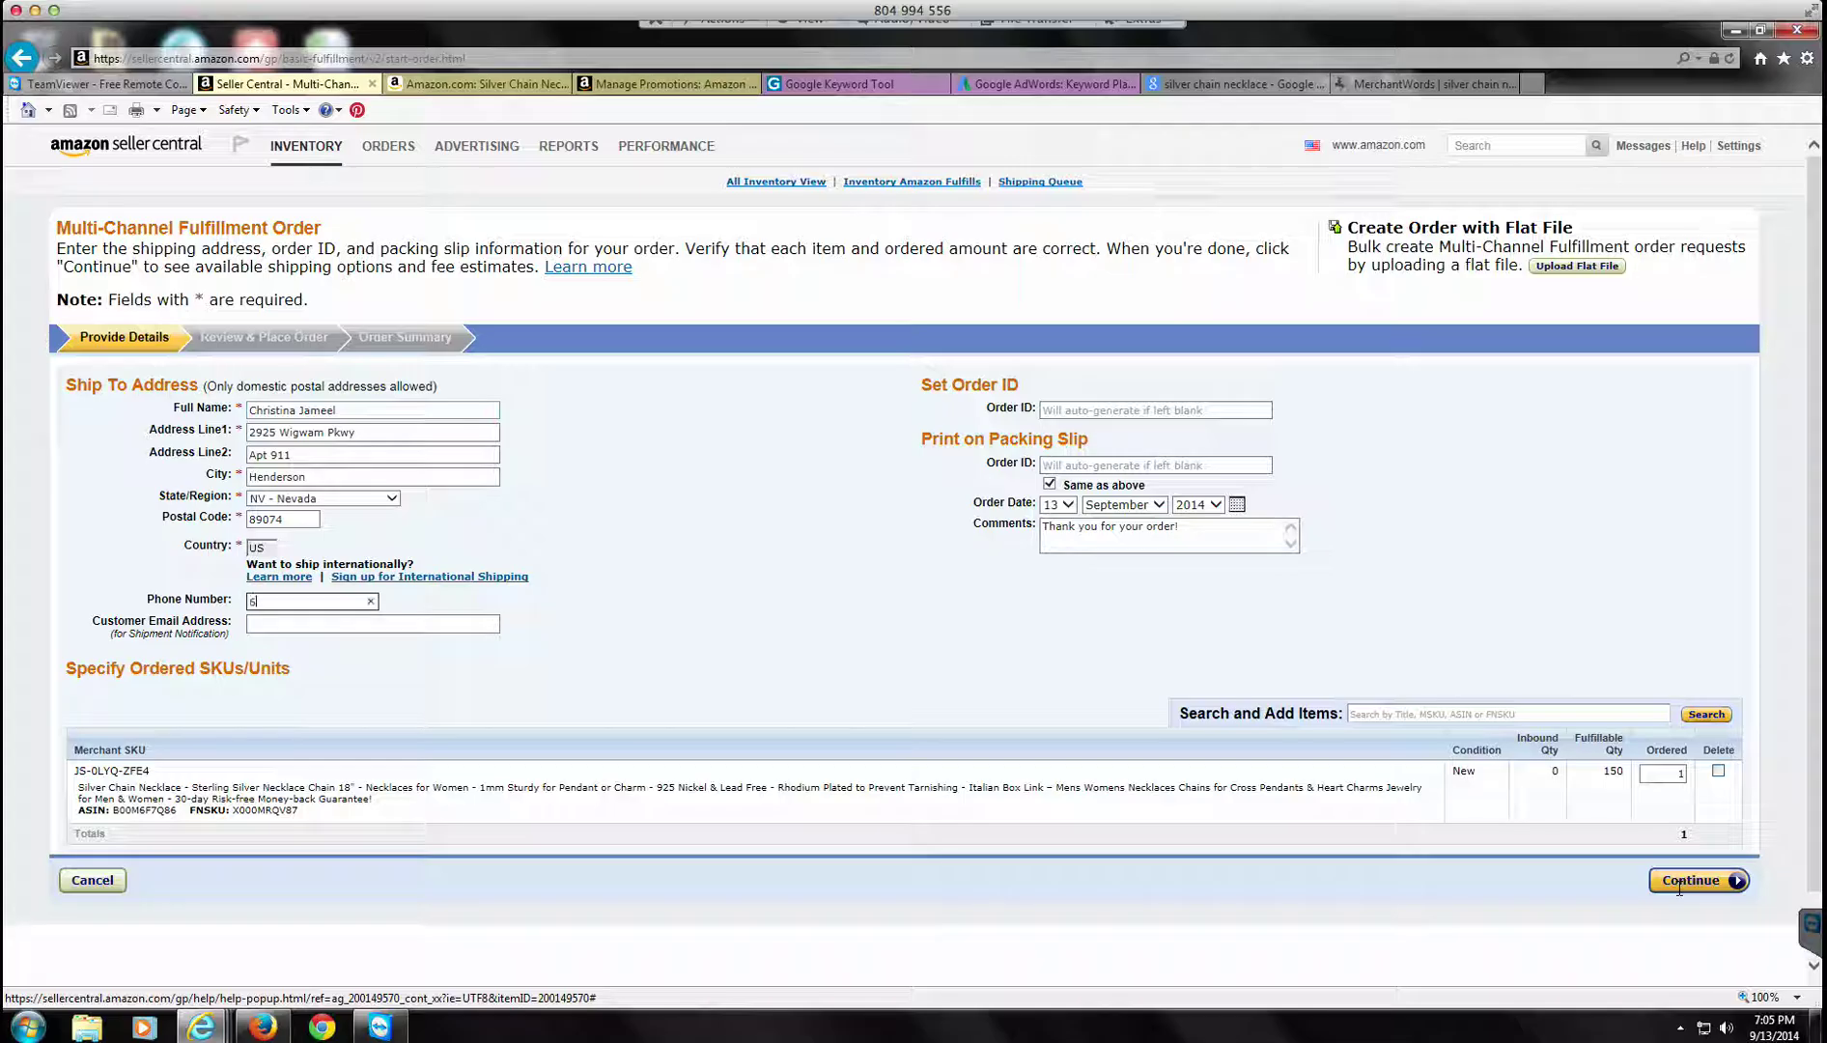
{"action": "key", "text": "Tab"}
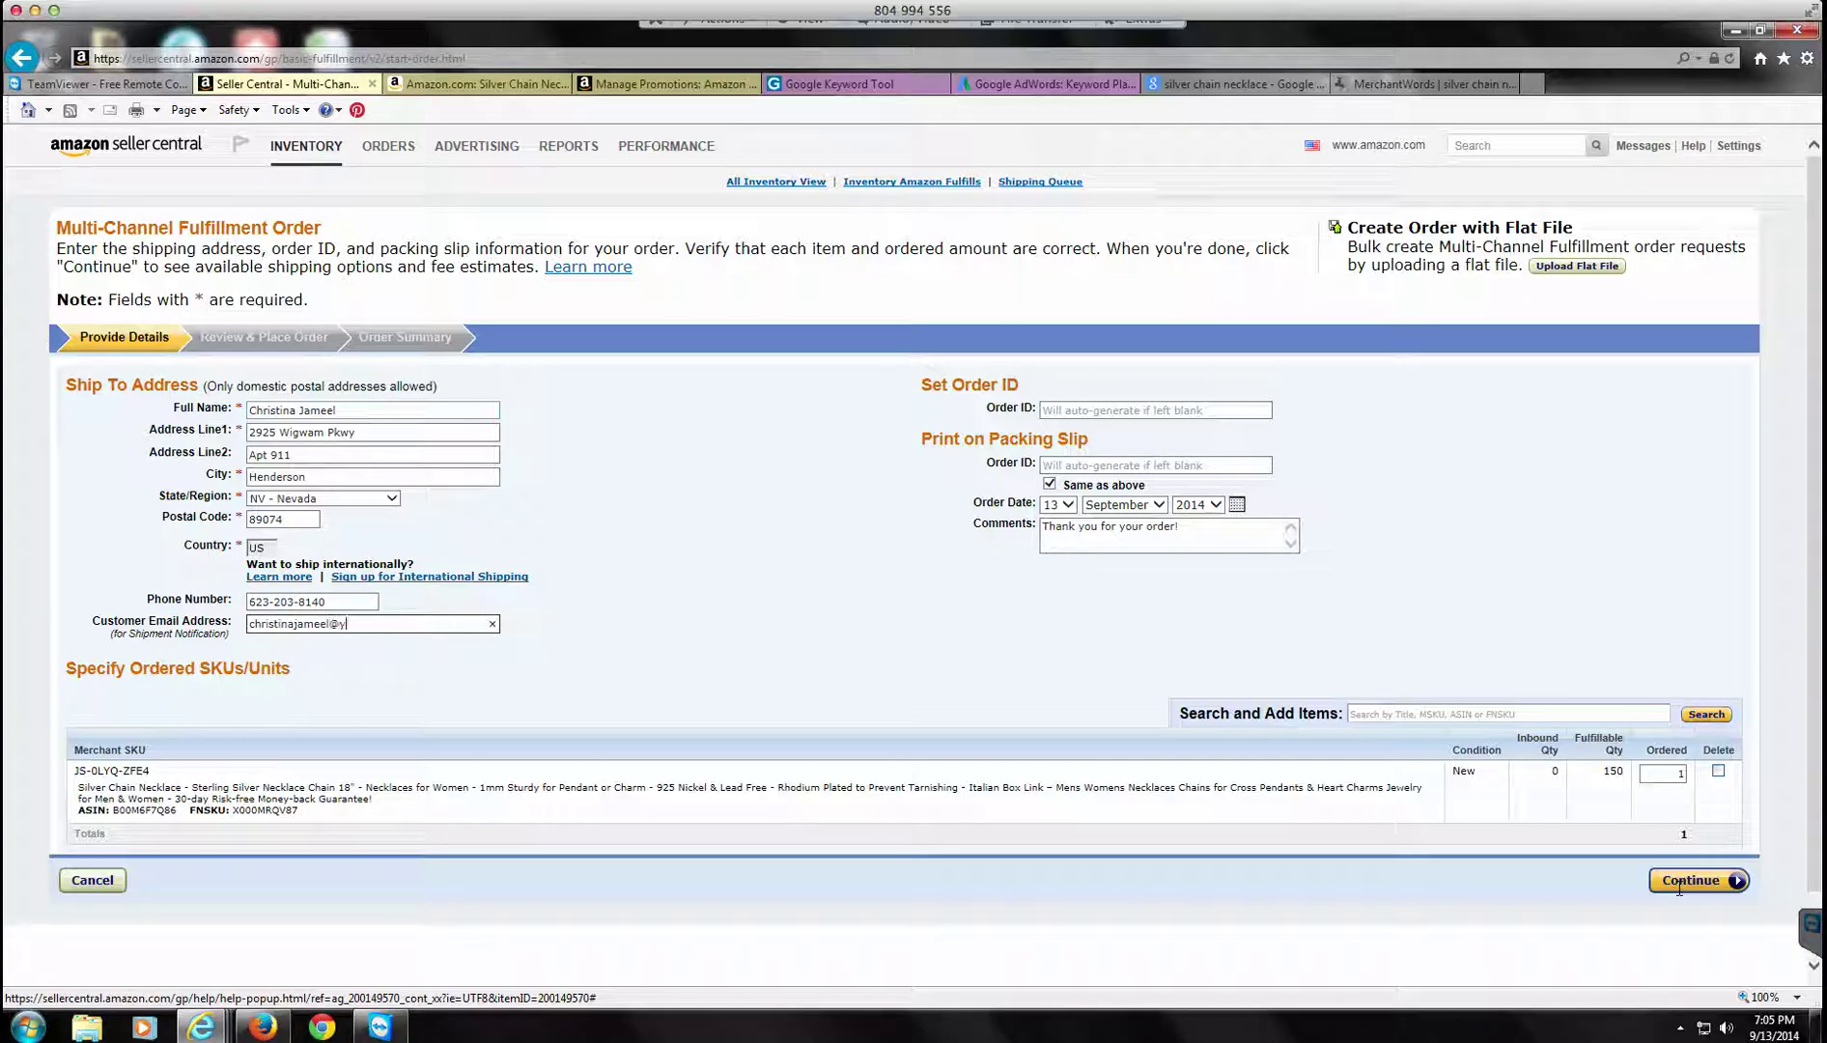
{"action": "key", "text": "Tab"}
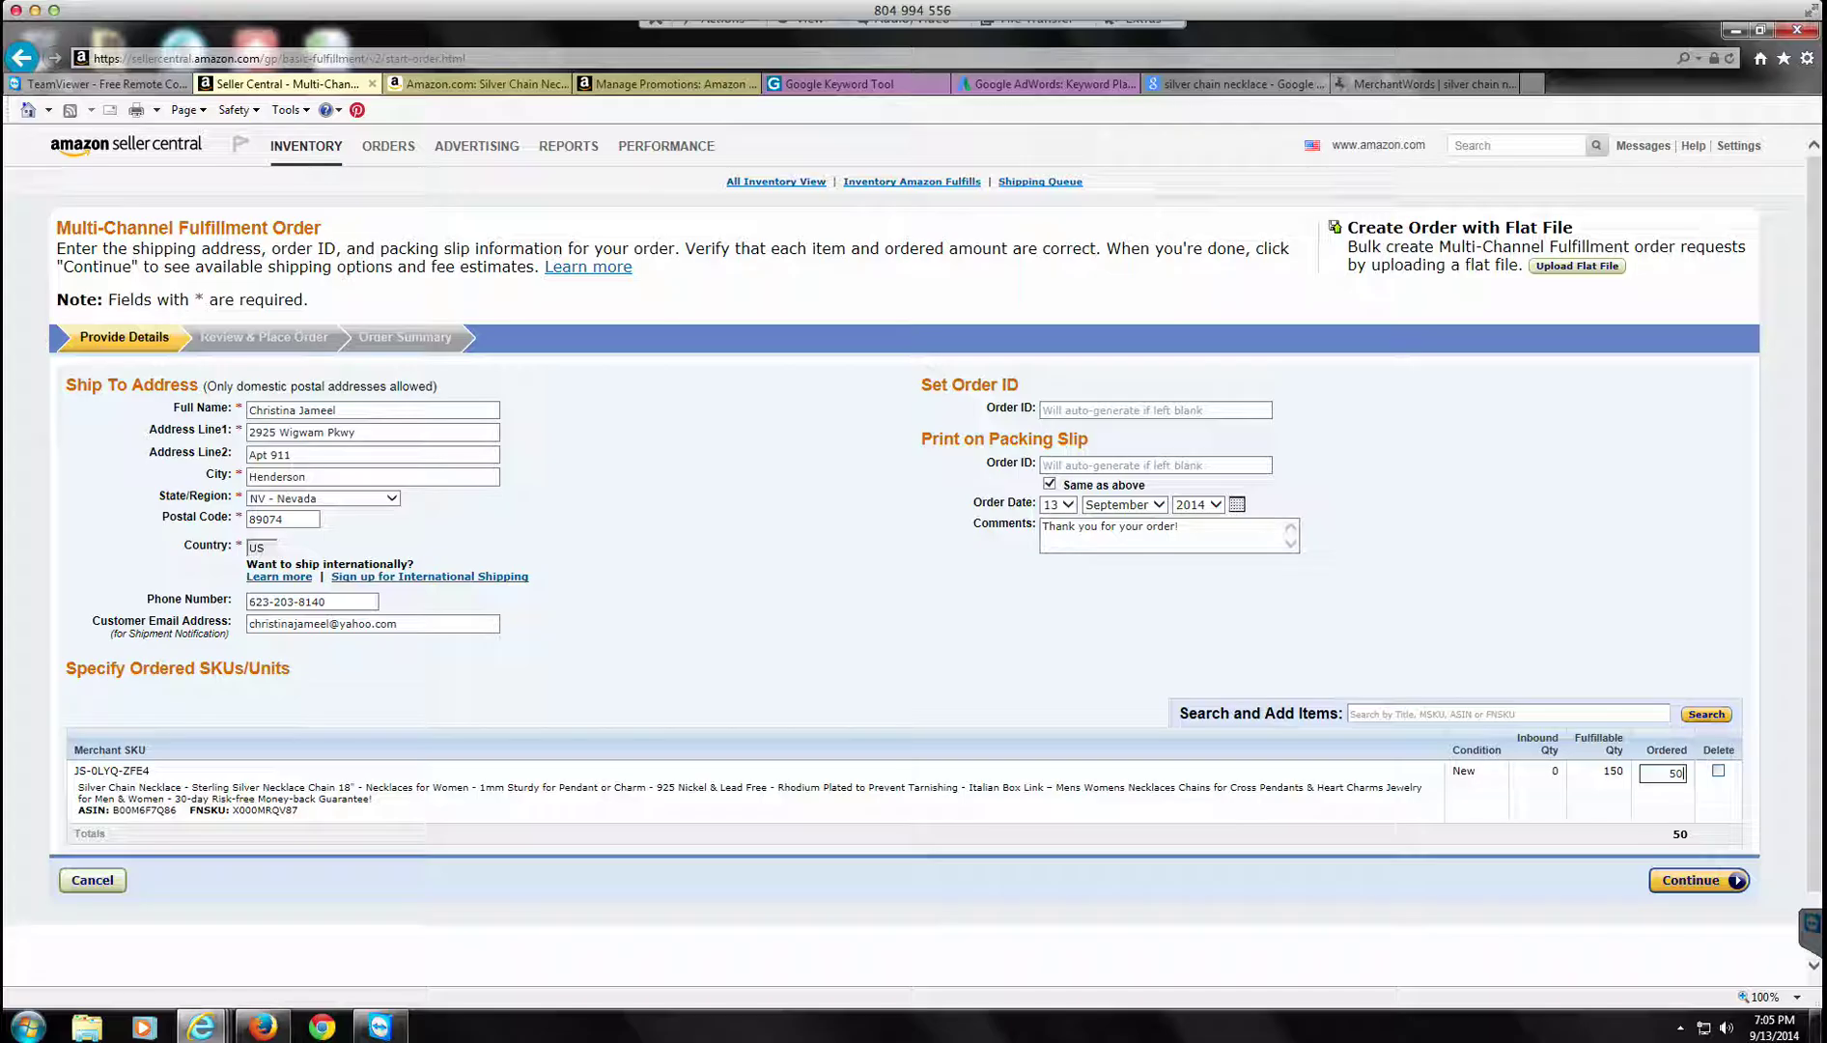
Step: Submit the 50-necklace order details for review
{"action": "key", "text": "Return"}
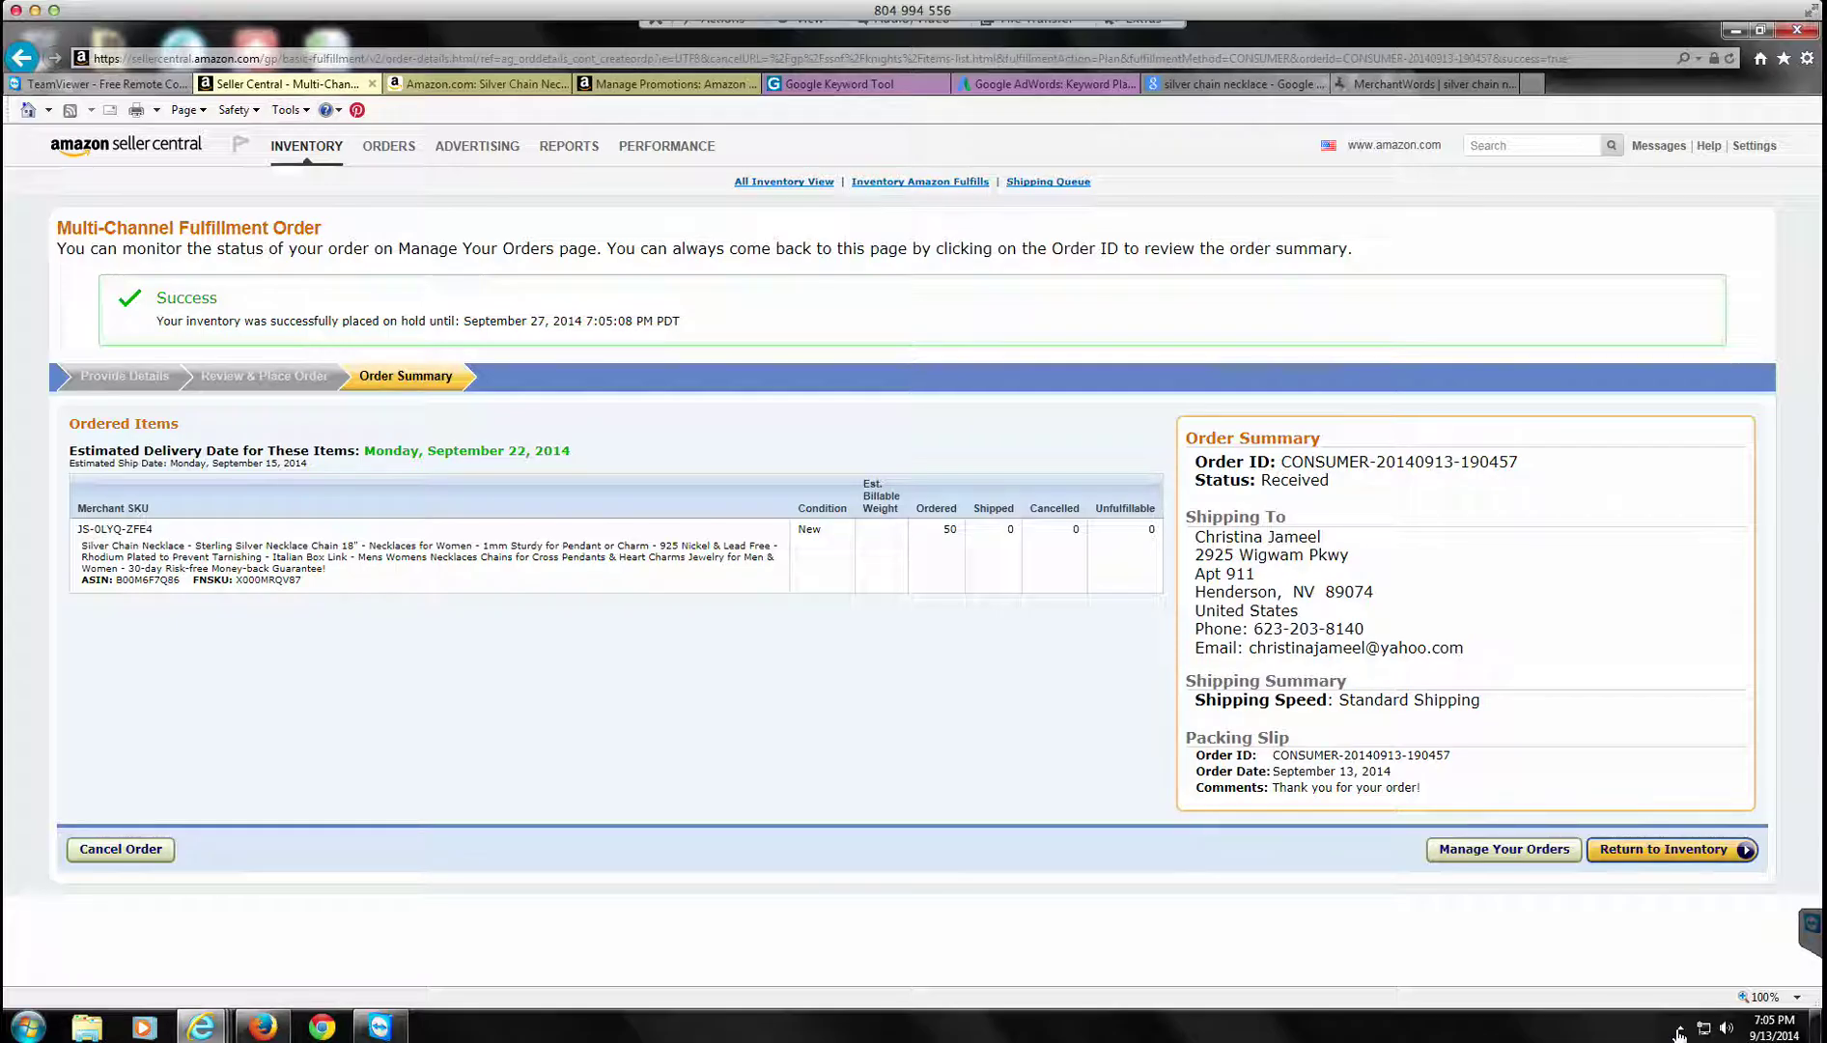
Step: Search Manage Inventory for ASIN B00M6F7Q86 and start a fulfillment order for the necklace
{"action": "mouse_move", "coordinate": [306, 150]}
{"action": "left_click", "coordinate": [324, 182]}
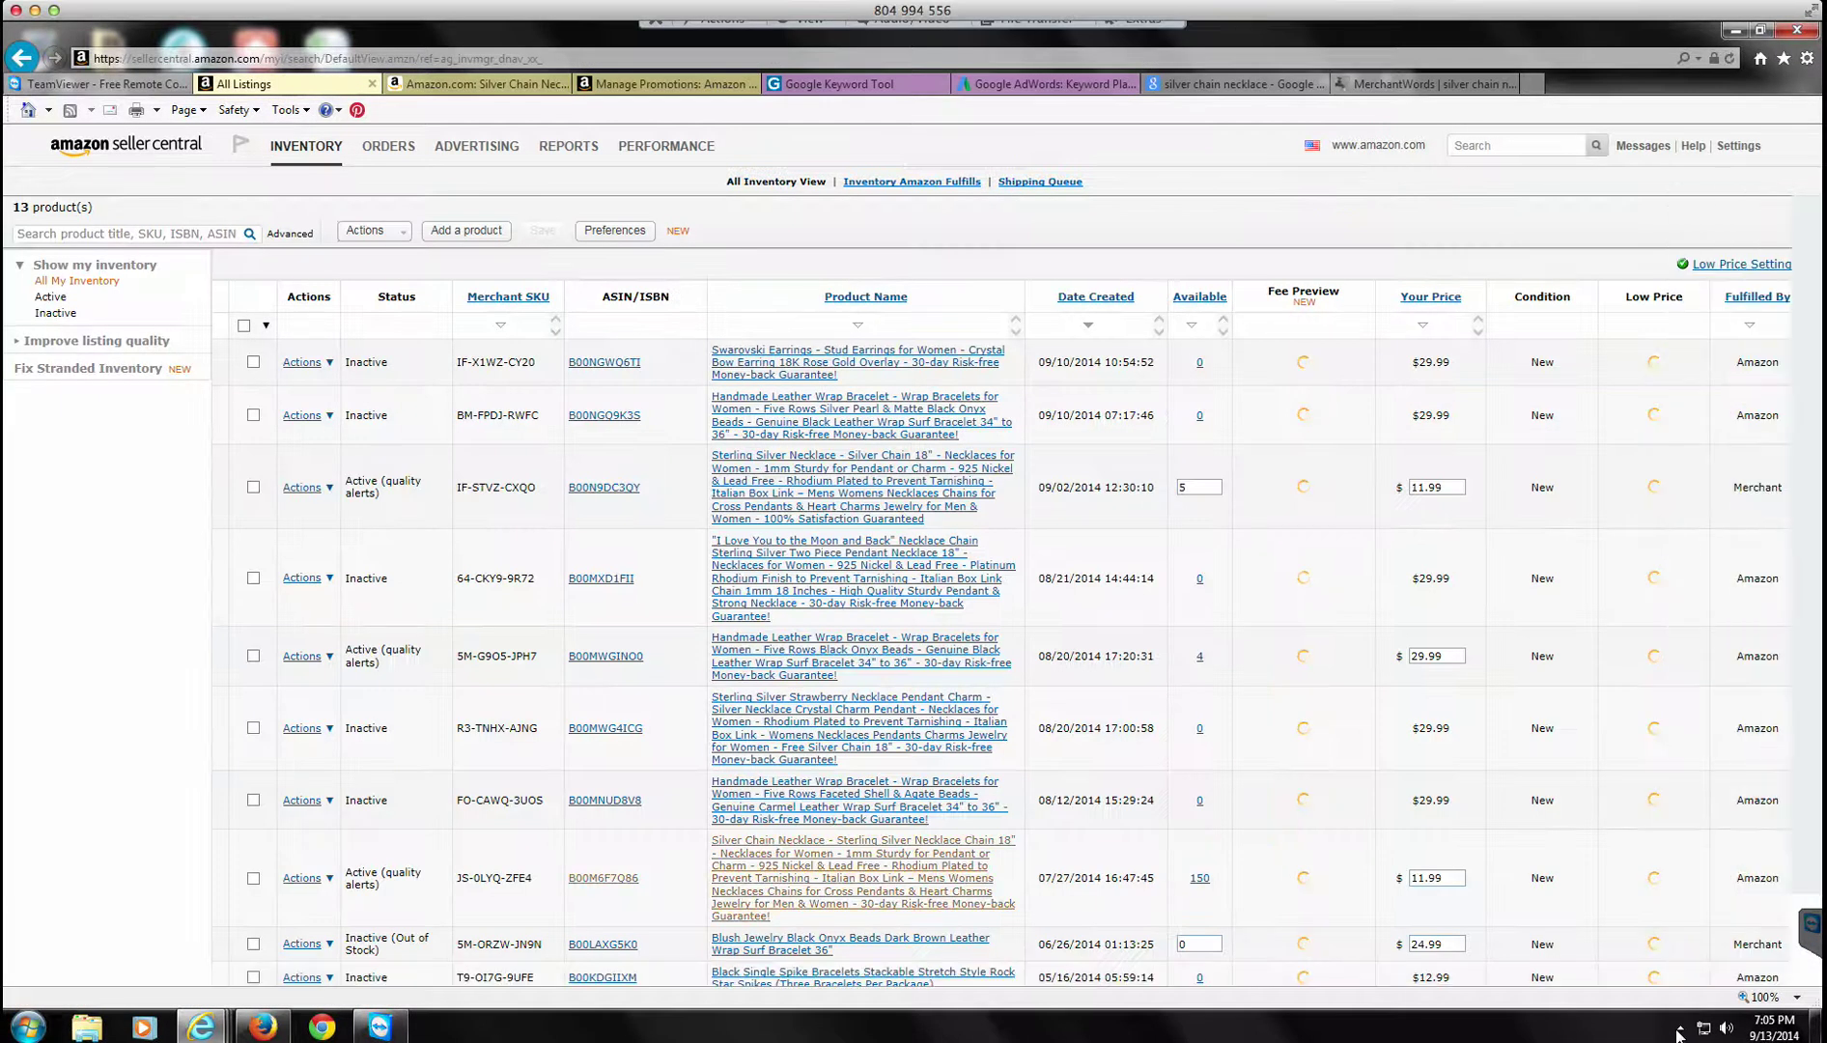
{"action": "type", "text": "B00M6F7Q86"}
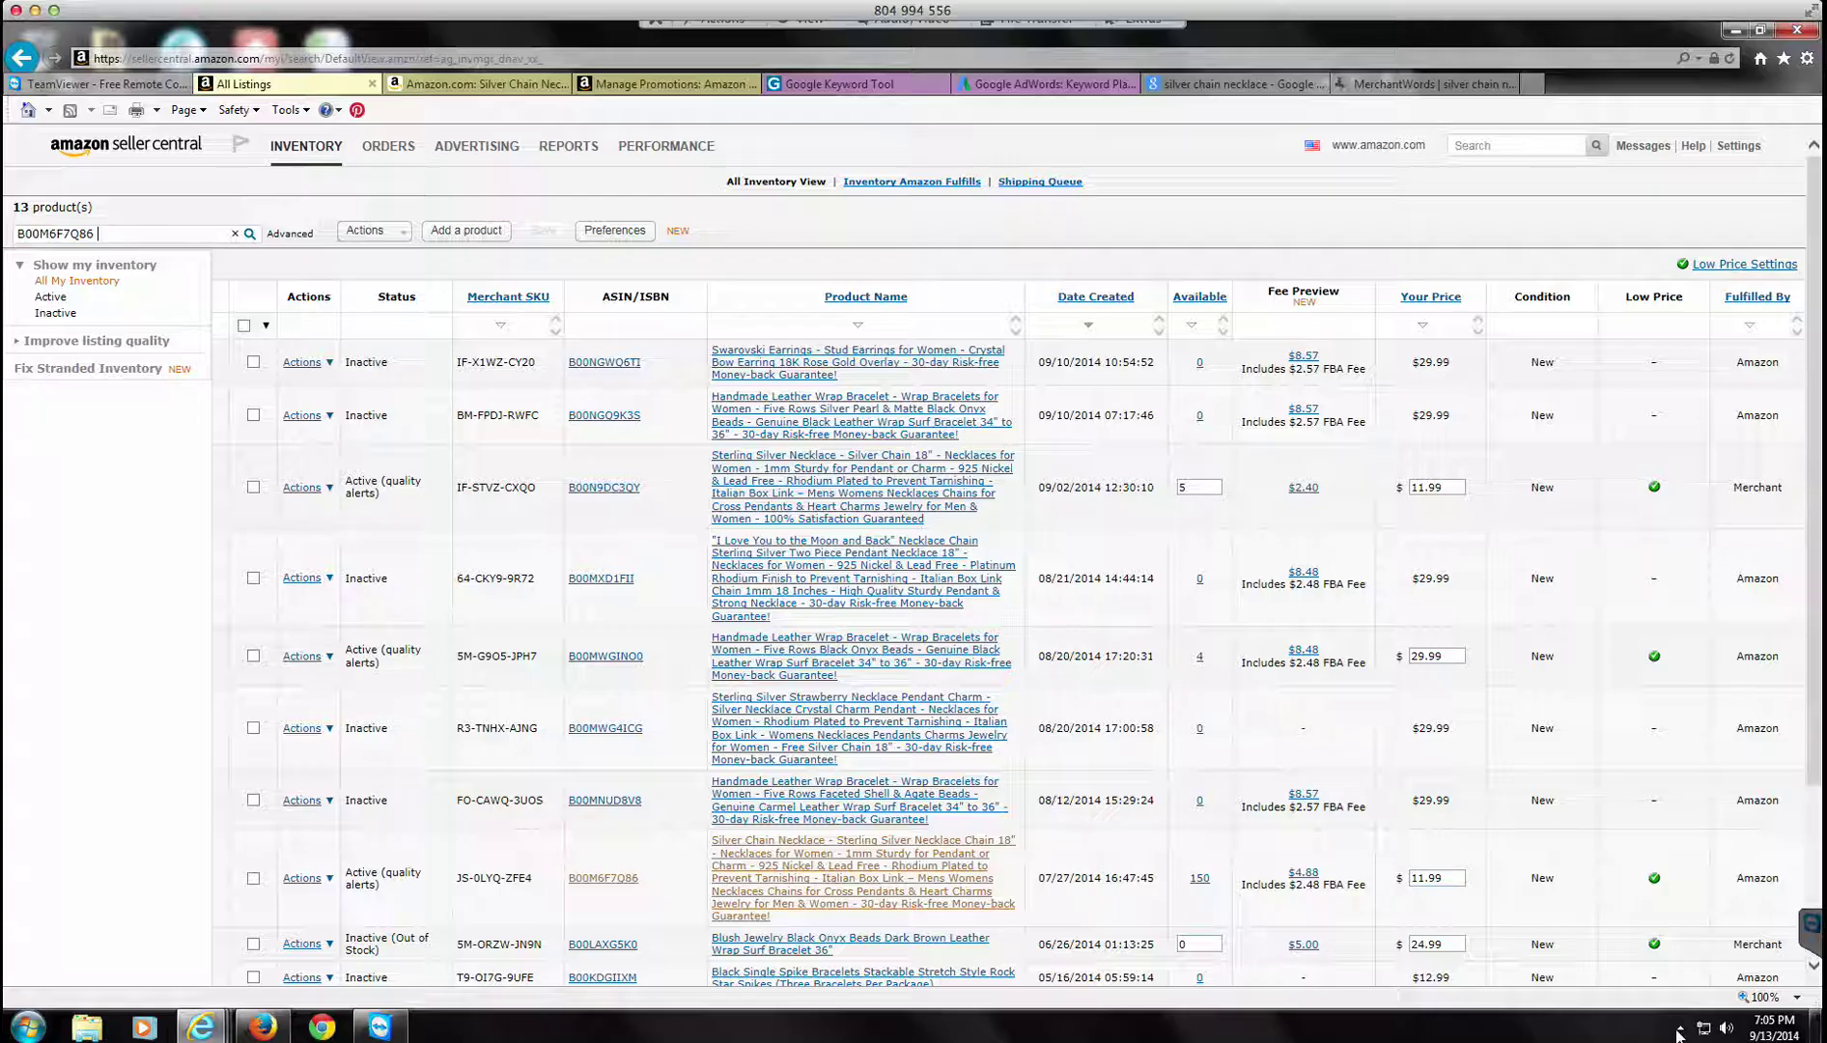
{"action": "key", "text": "Return"}
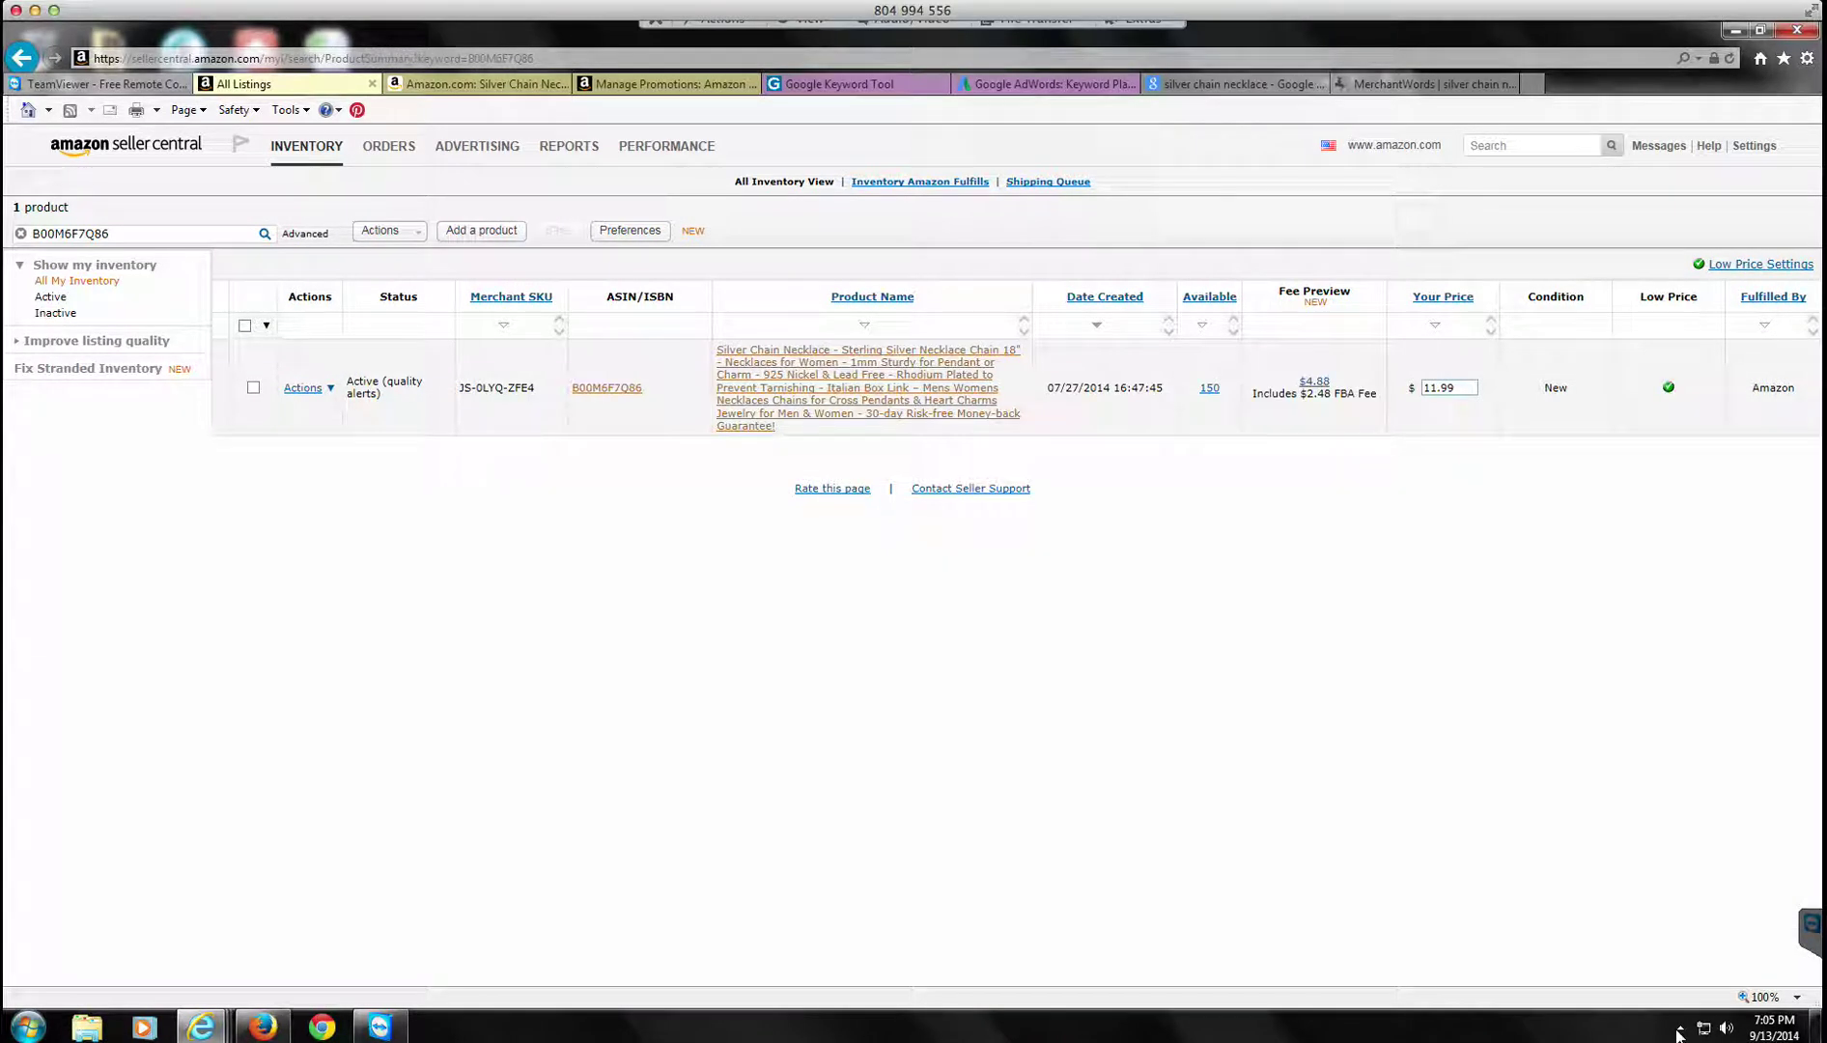
{"action": "left_click", "coordinate": [302, 387]}
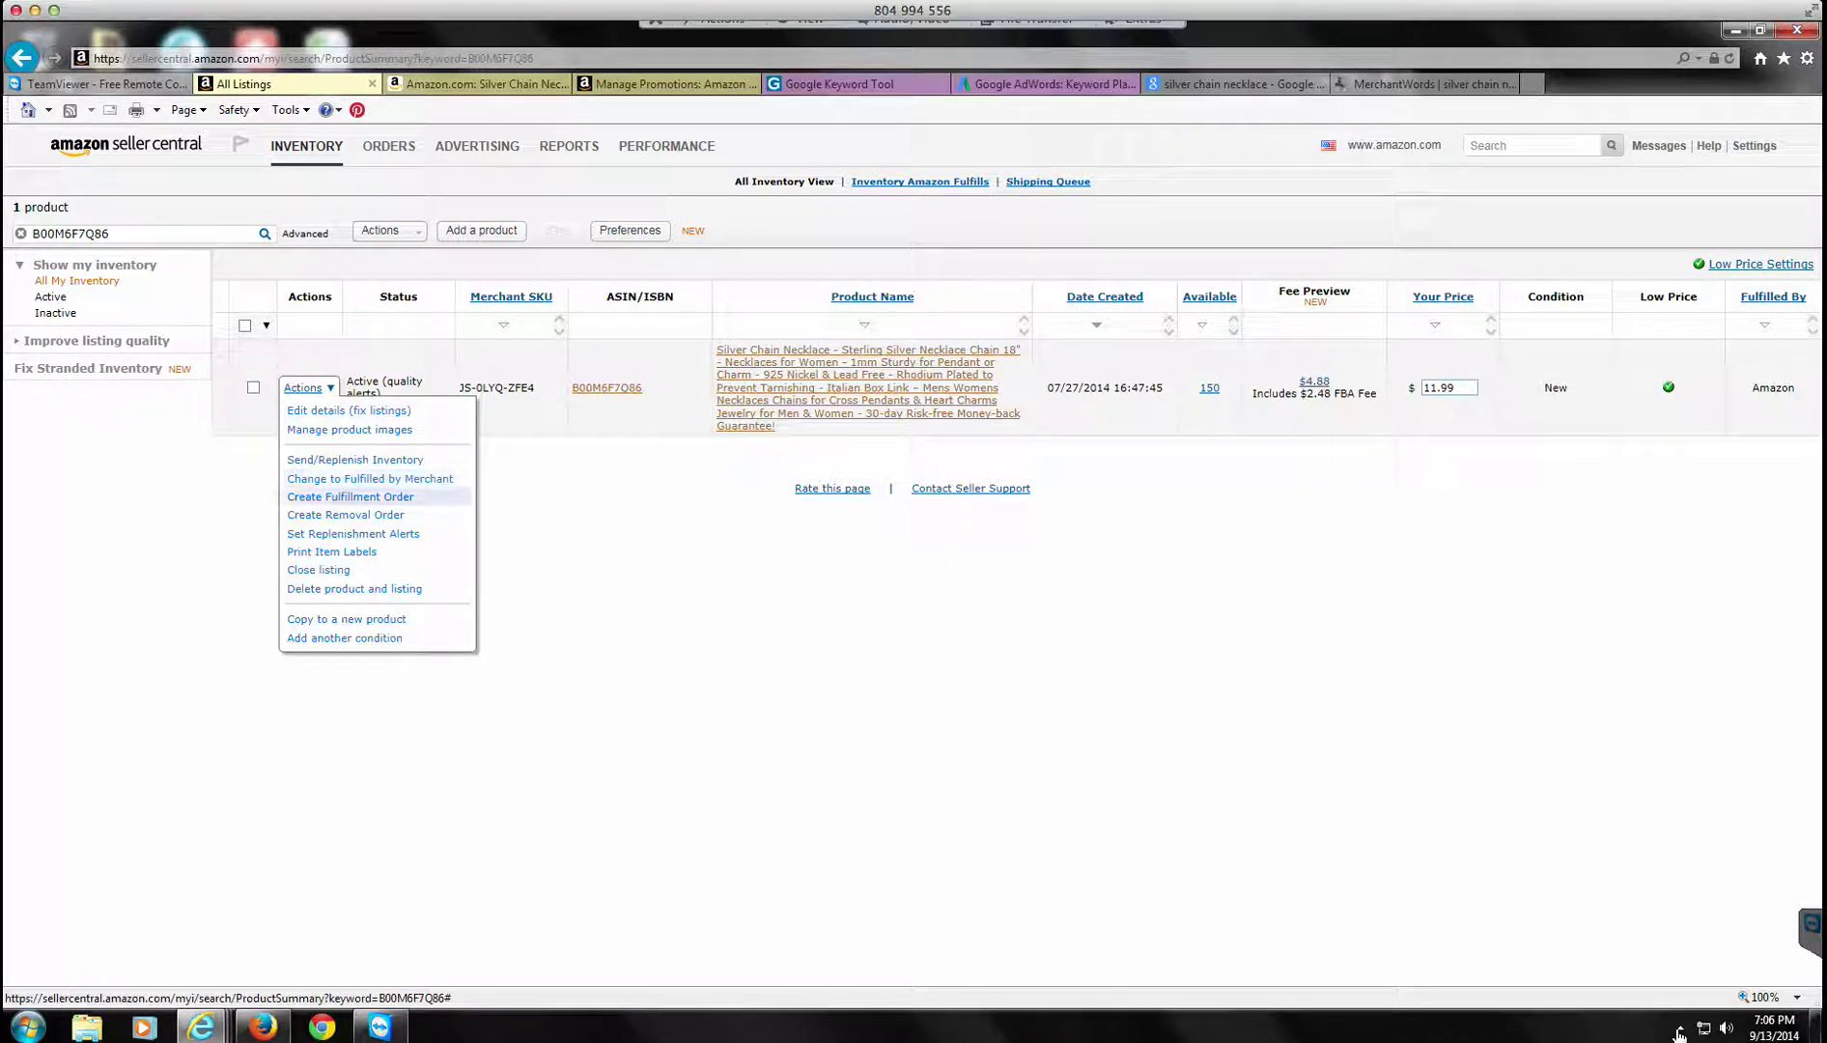
{"action": "left_click", "coordinate": [328, 497]}
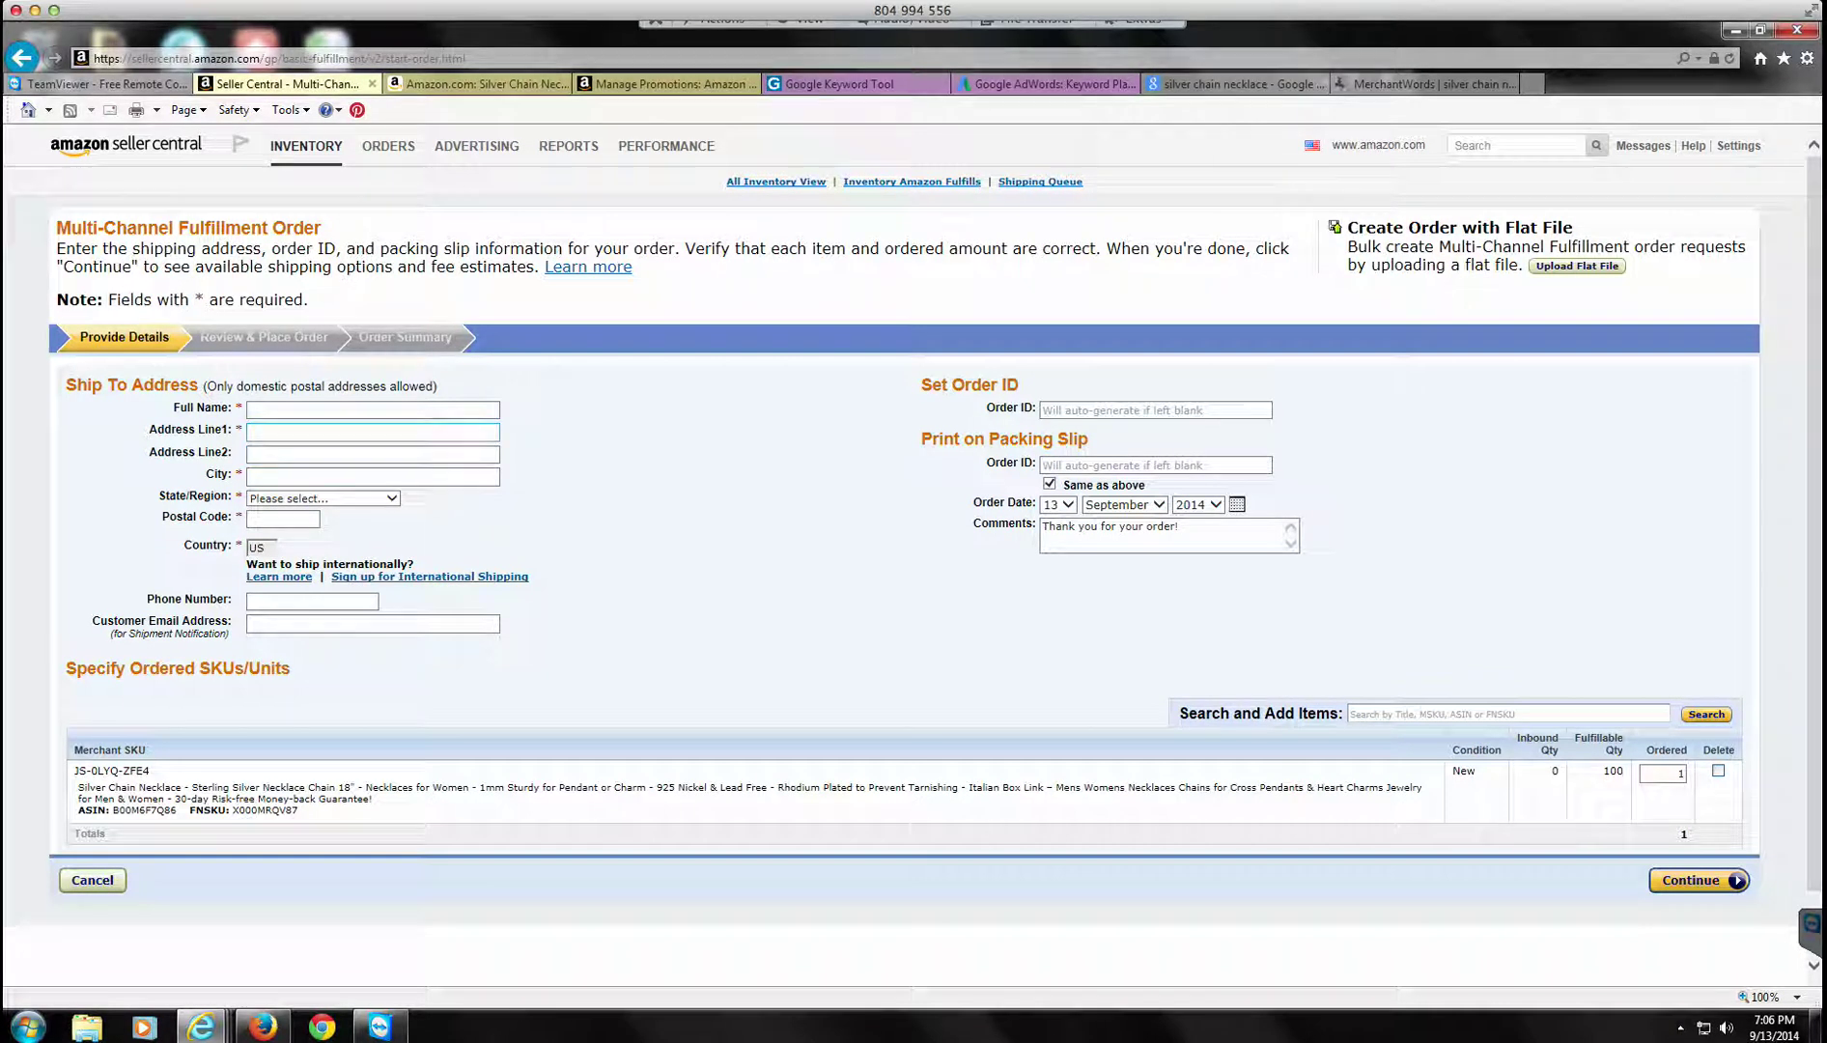
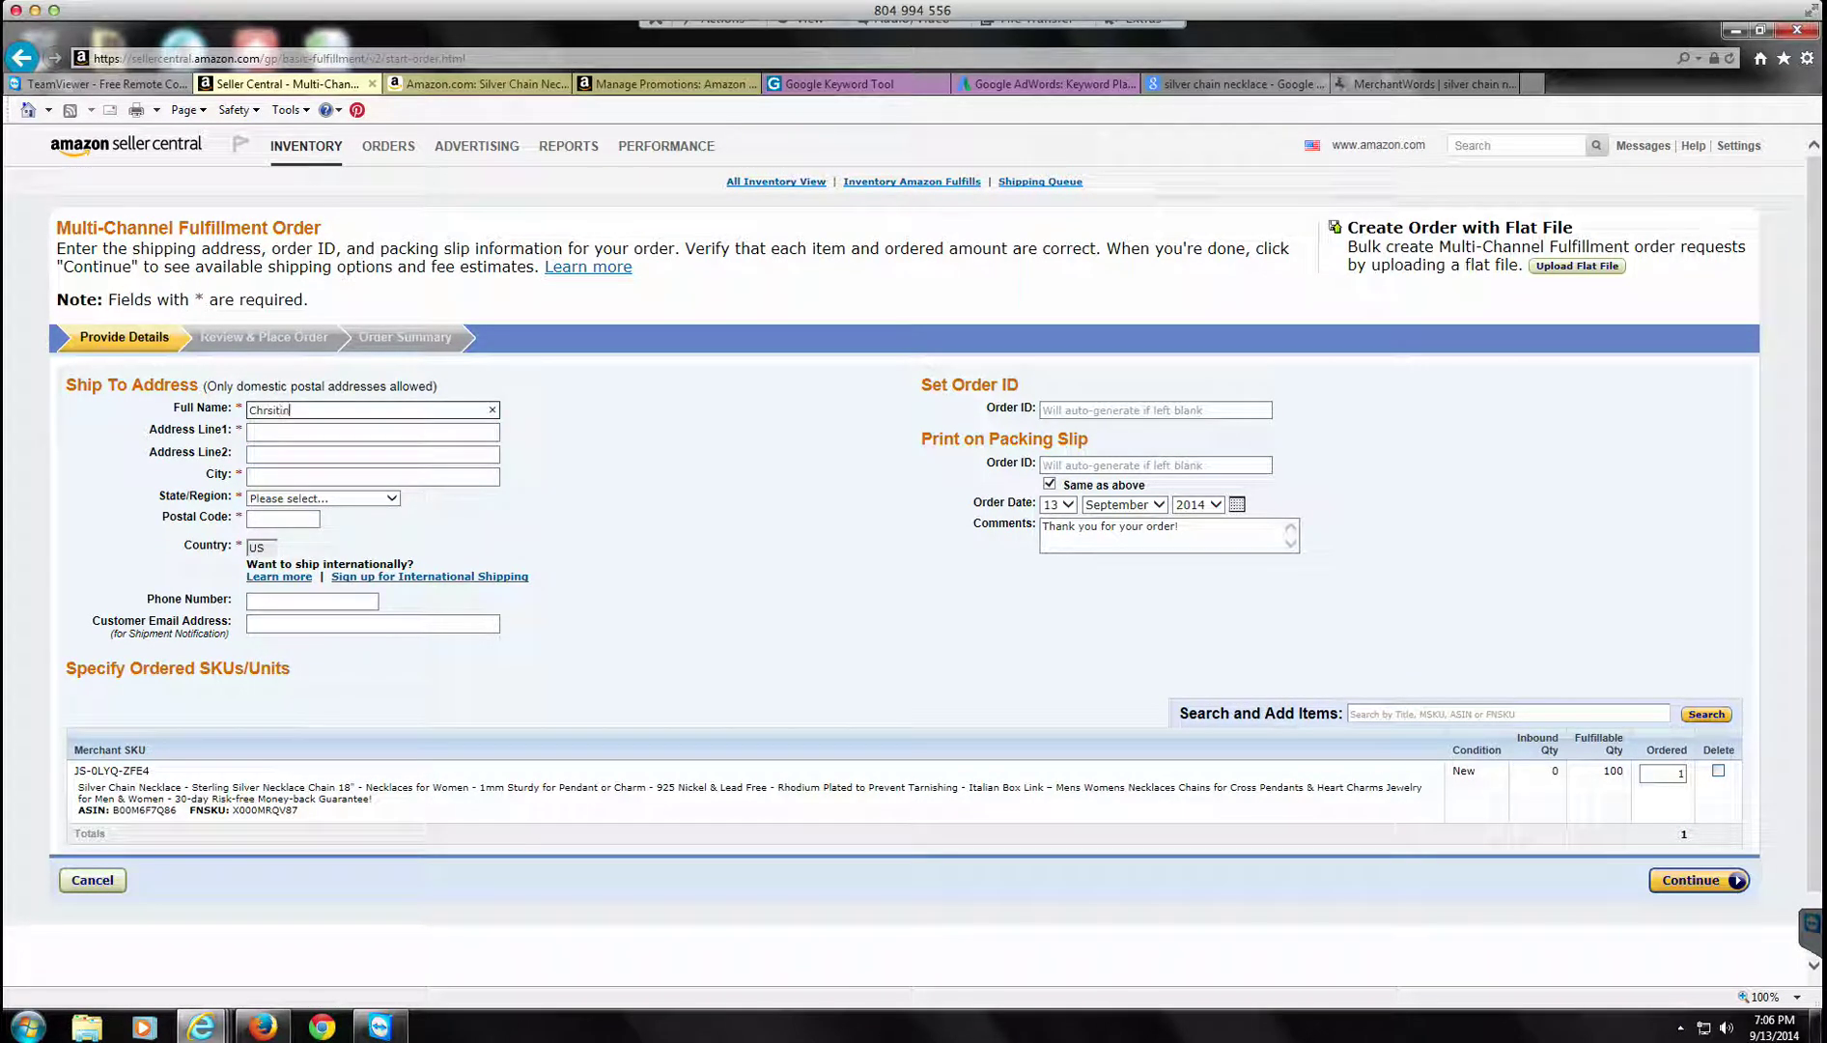
Step: Enter the customer's full name and both street address lines in Ship To Address
{"action": "key", "text": "Tab"}
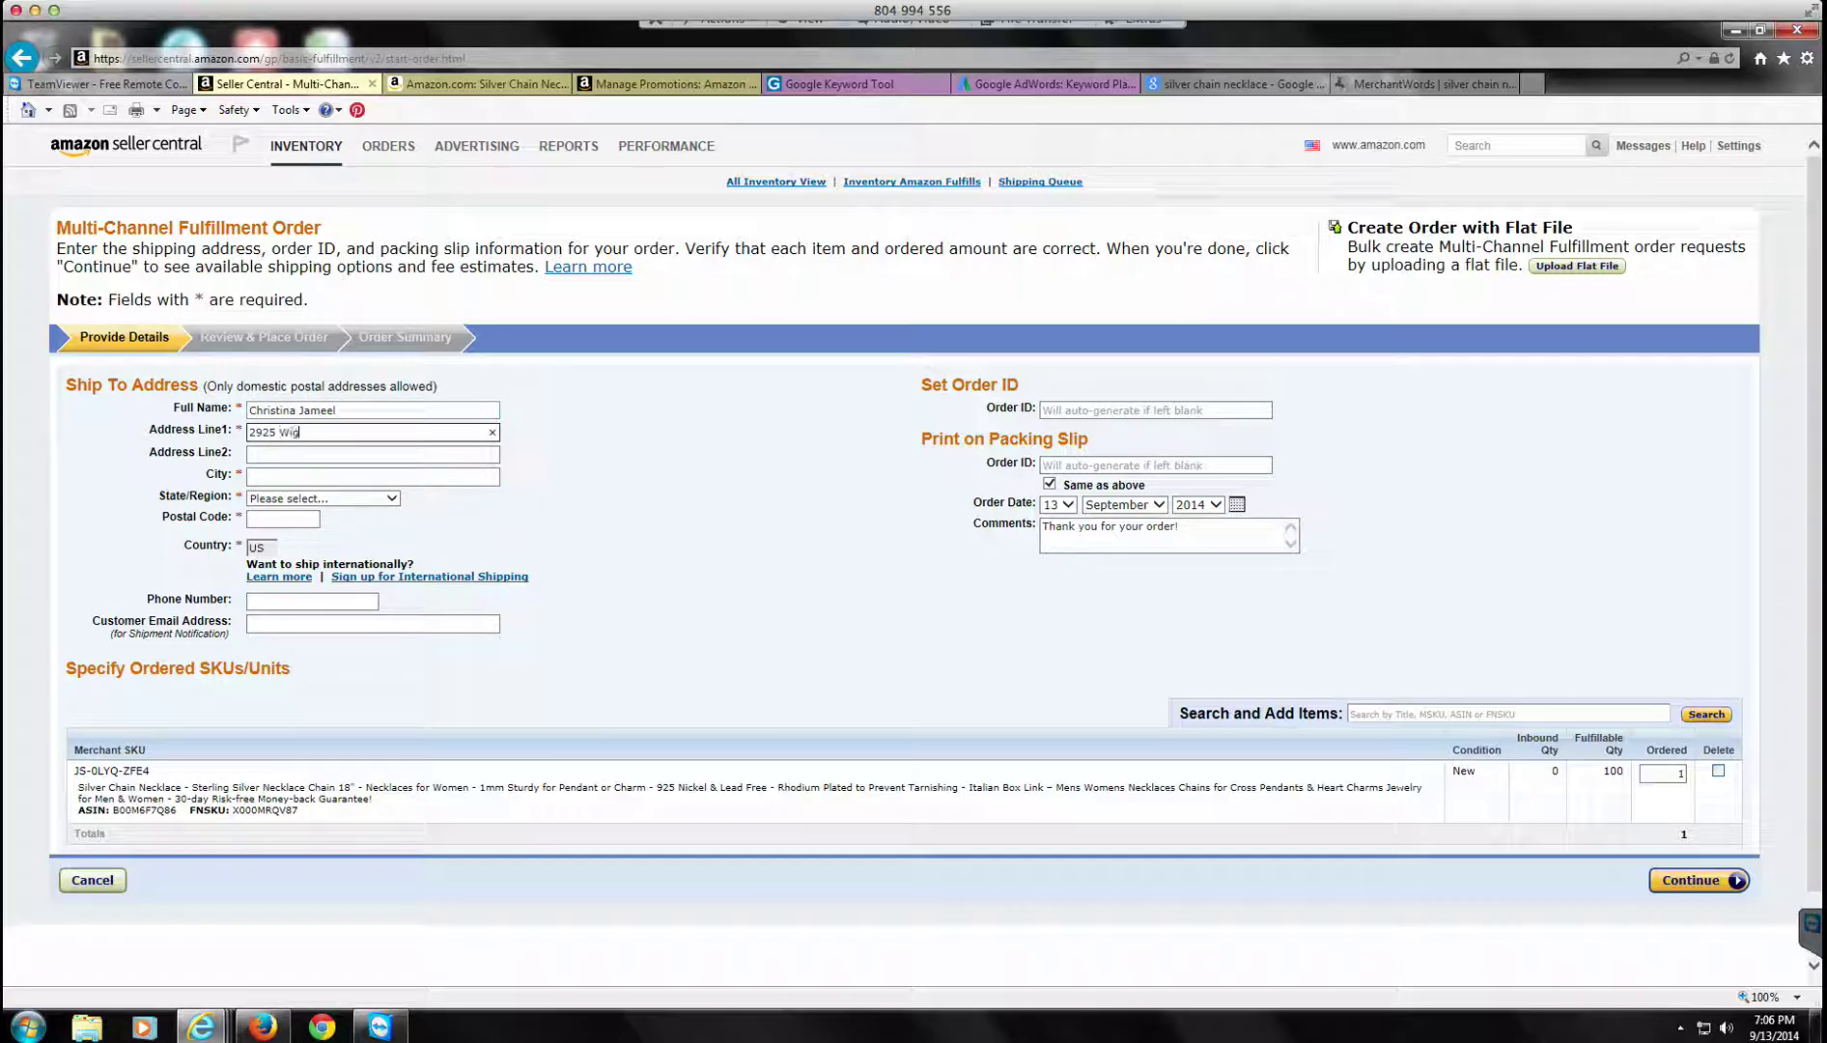
{"action": "key", "text": "Tab"}
{"action": "type", "text": "Apt 911"}
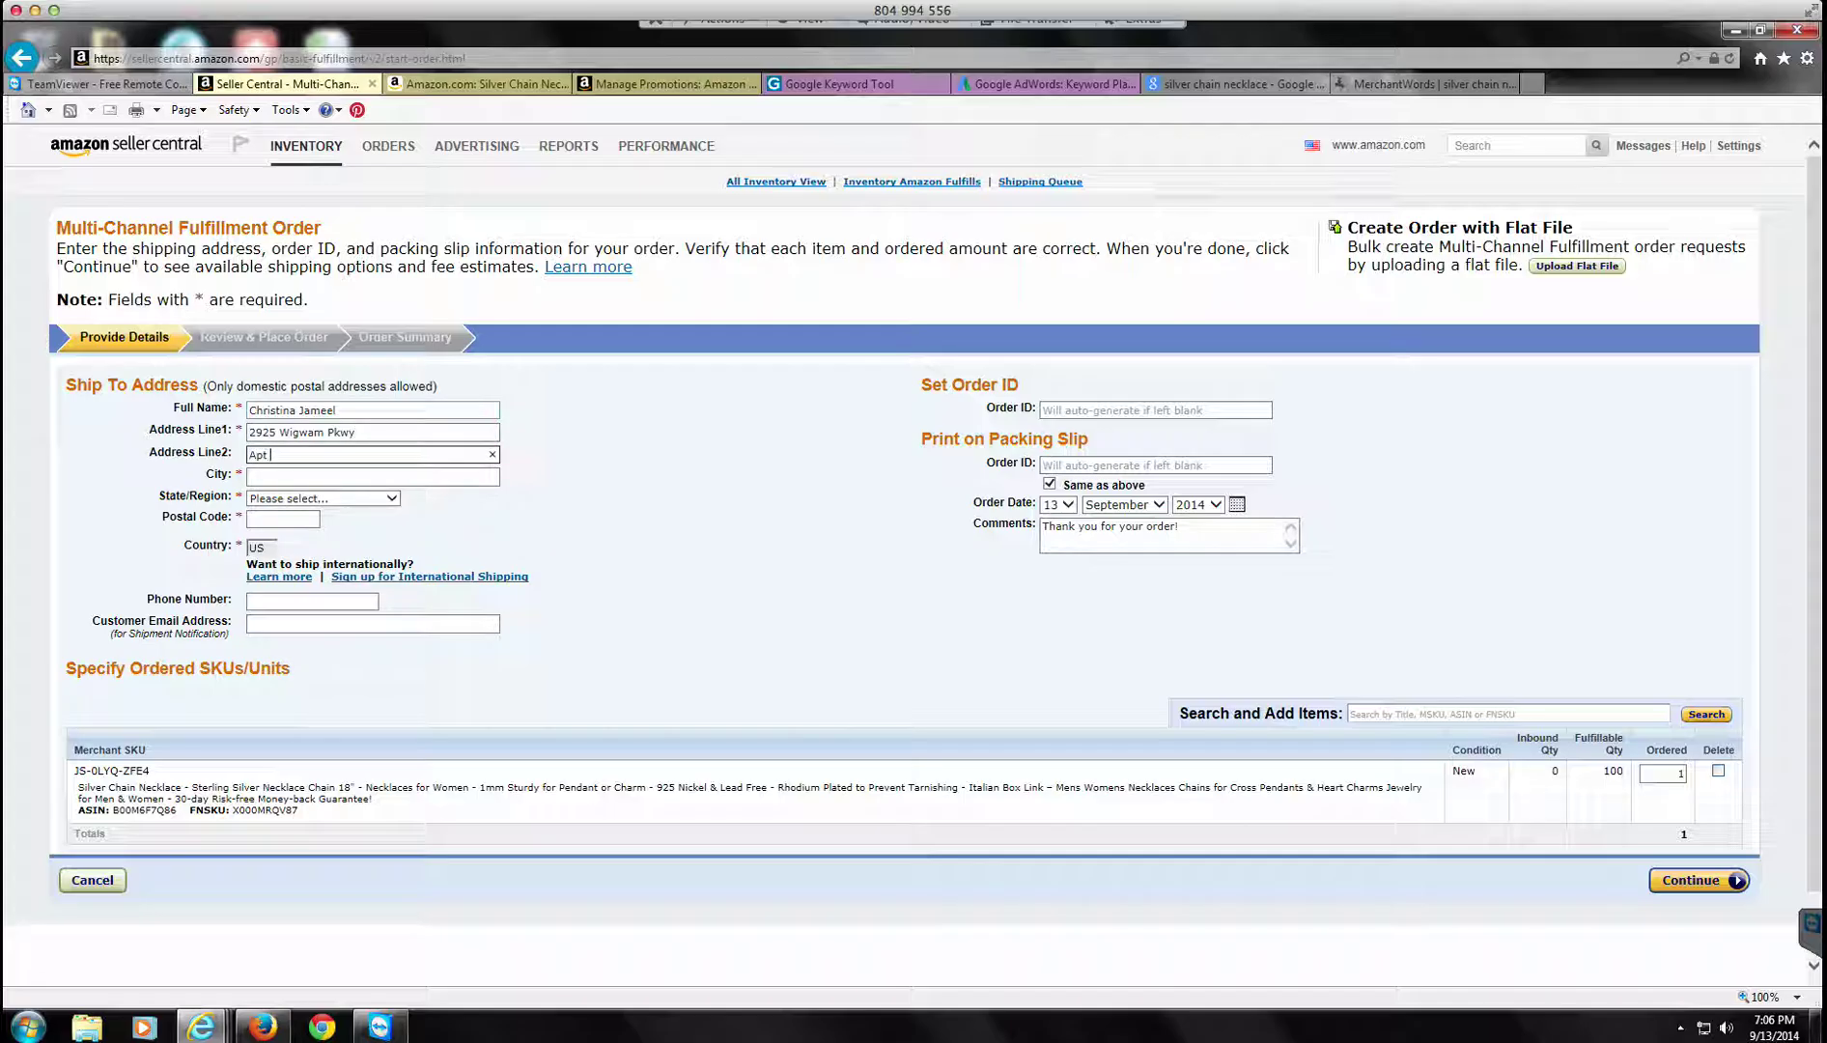
Step: Fill in the customer's city, state, postal code and phone number
{"action": "key", "text": "Tab"}
{"action": "type", "text": "Henderson"}
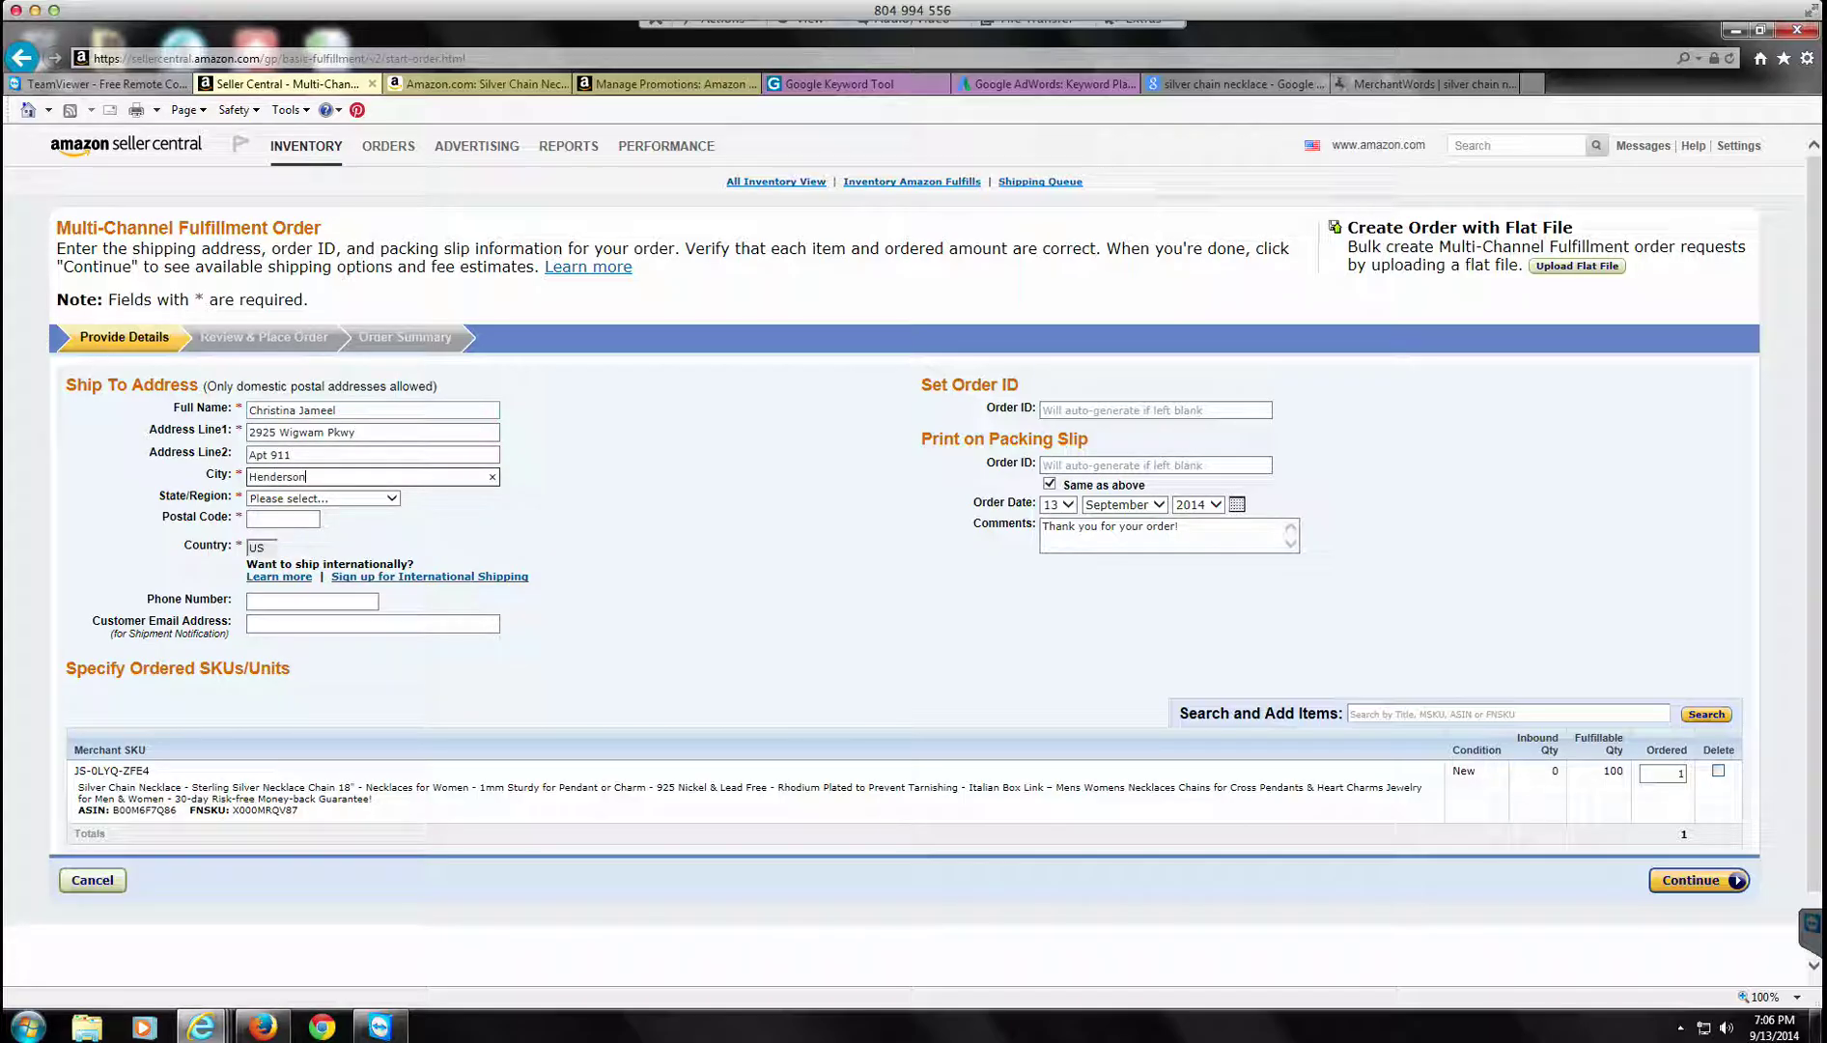
{"action": "key", "text": "Tab"}
{"action": "type", "text": "nv"}
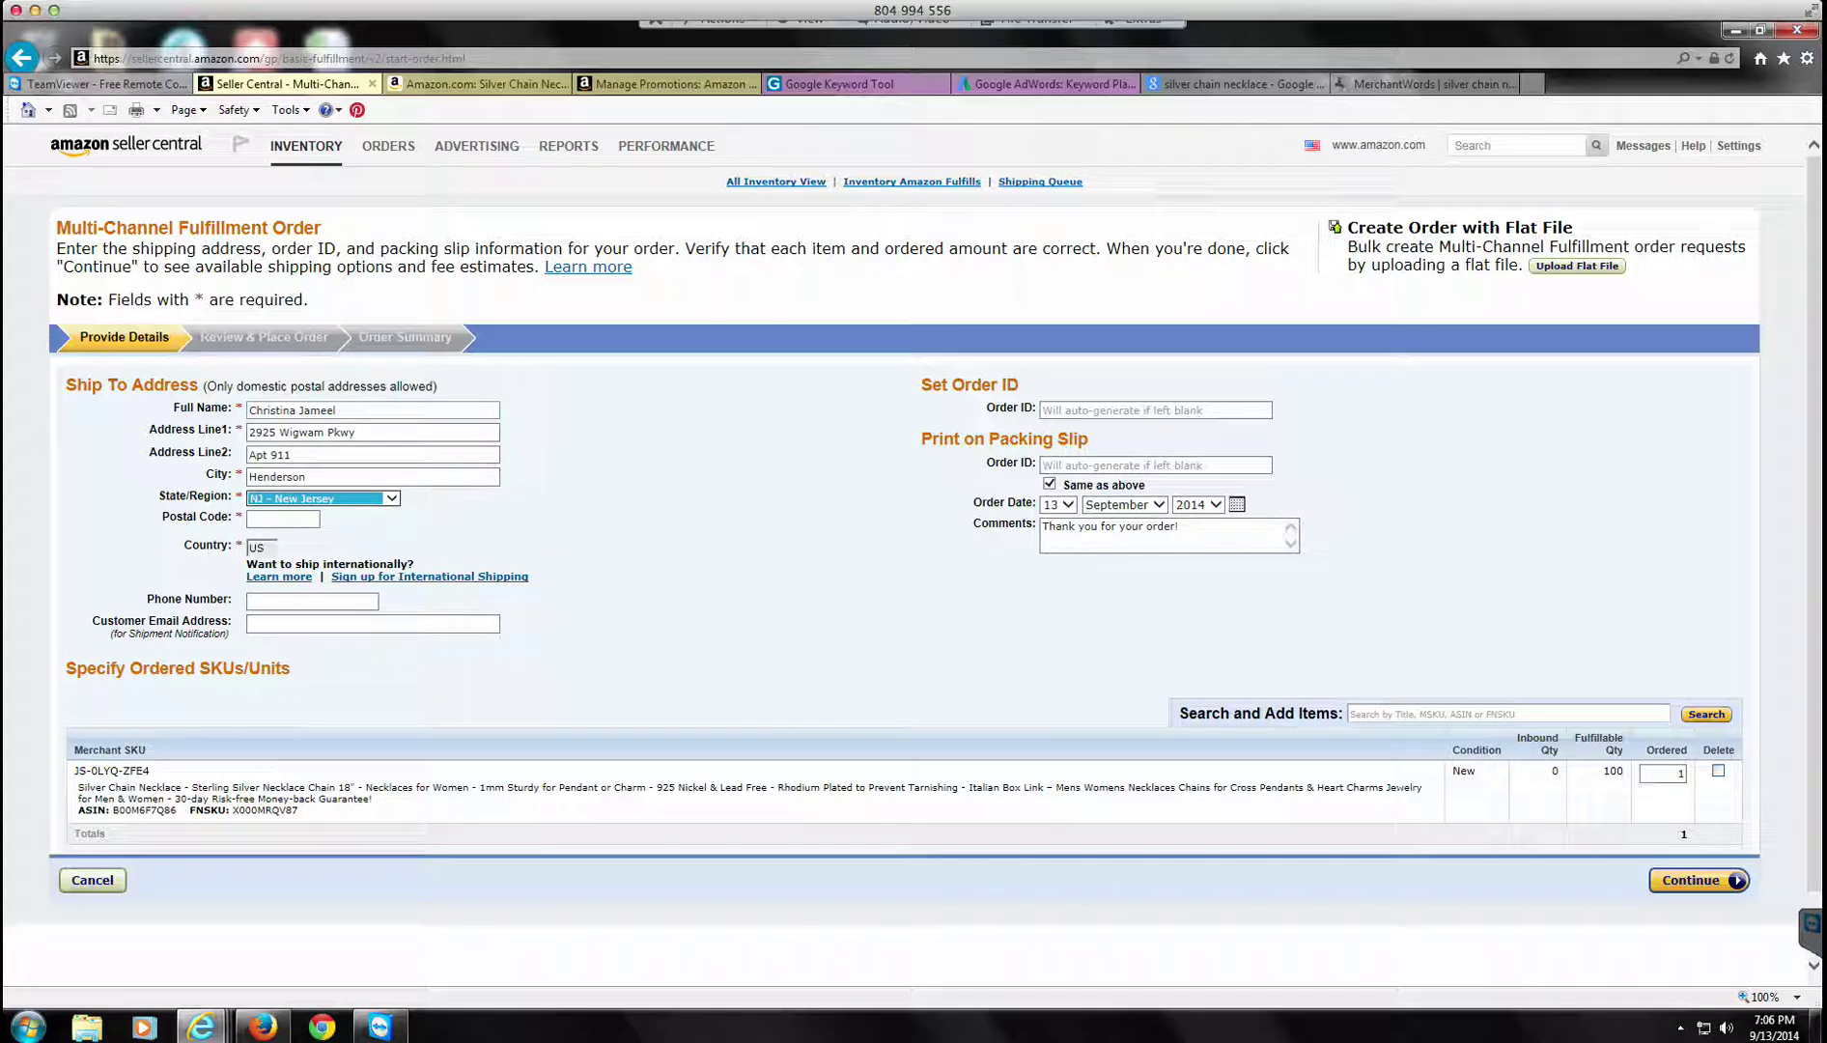
{"action": "key", "text": "Tab"}
{"action": "type", "text": "89074"}
{"action": "key", "text": "Tab"}
{"action": "key", "text": "Tab"}
{"action": "key", "text": "Tab"}
{"action": "key", "text": "Tab"}
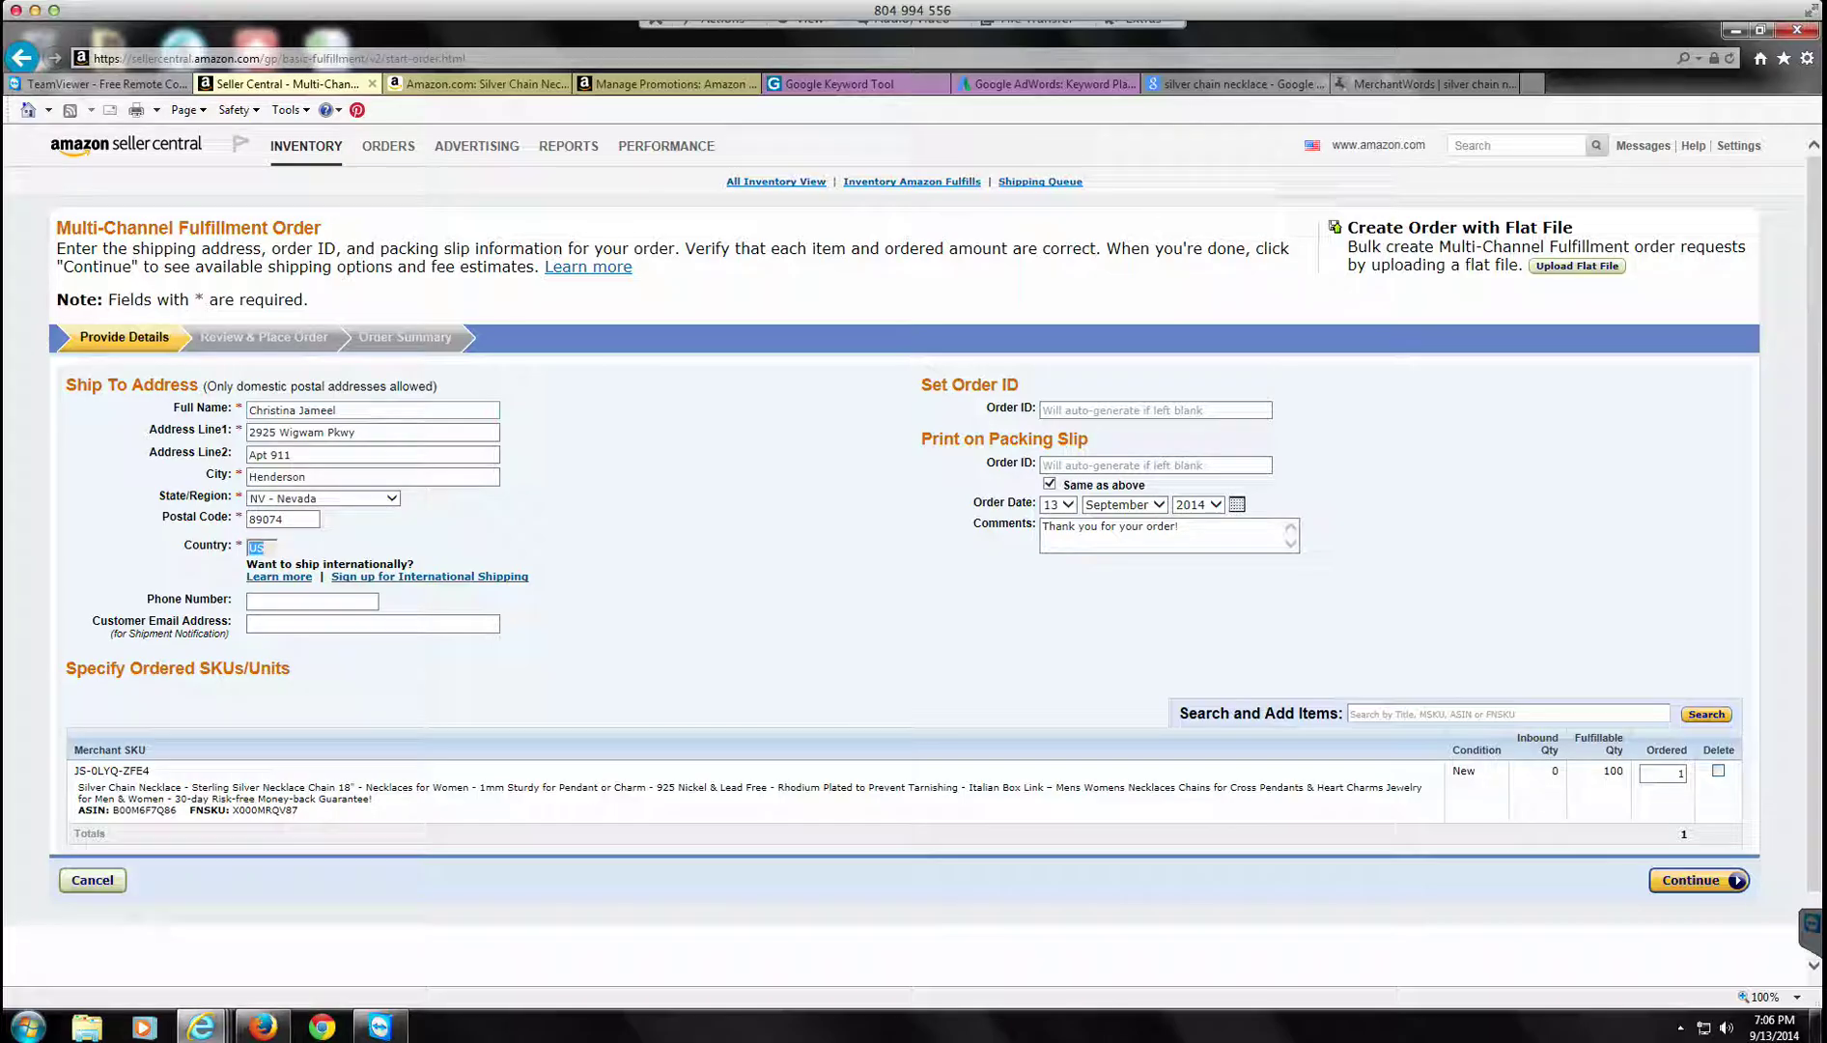
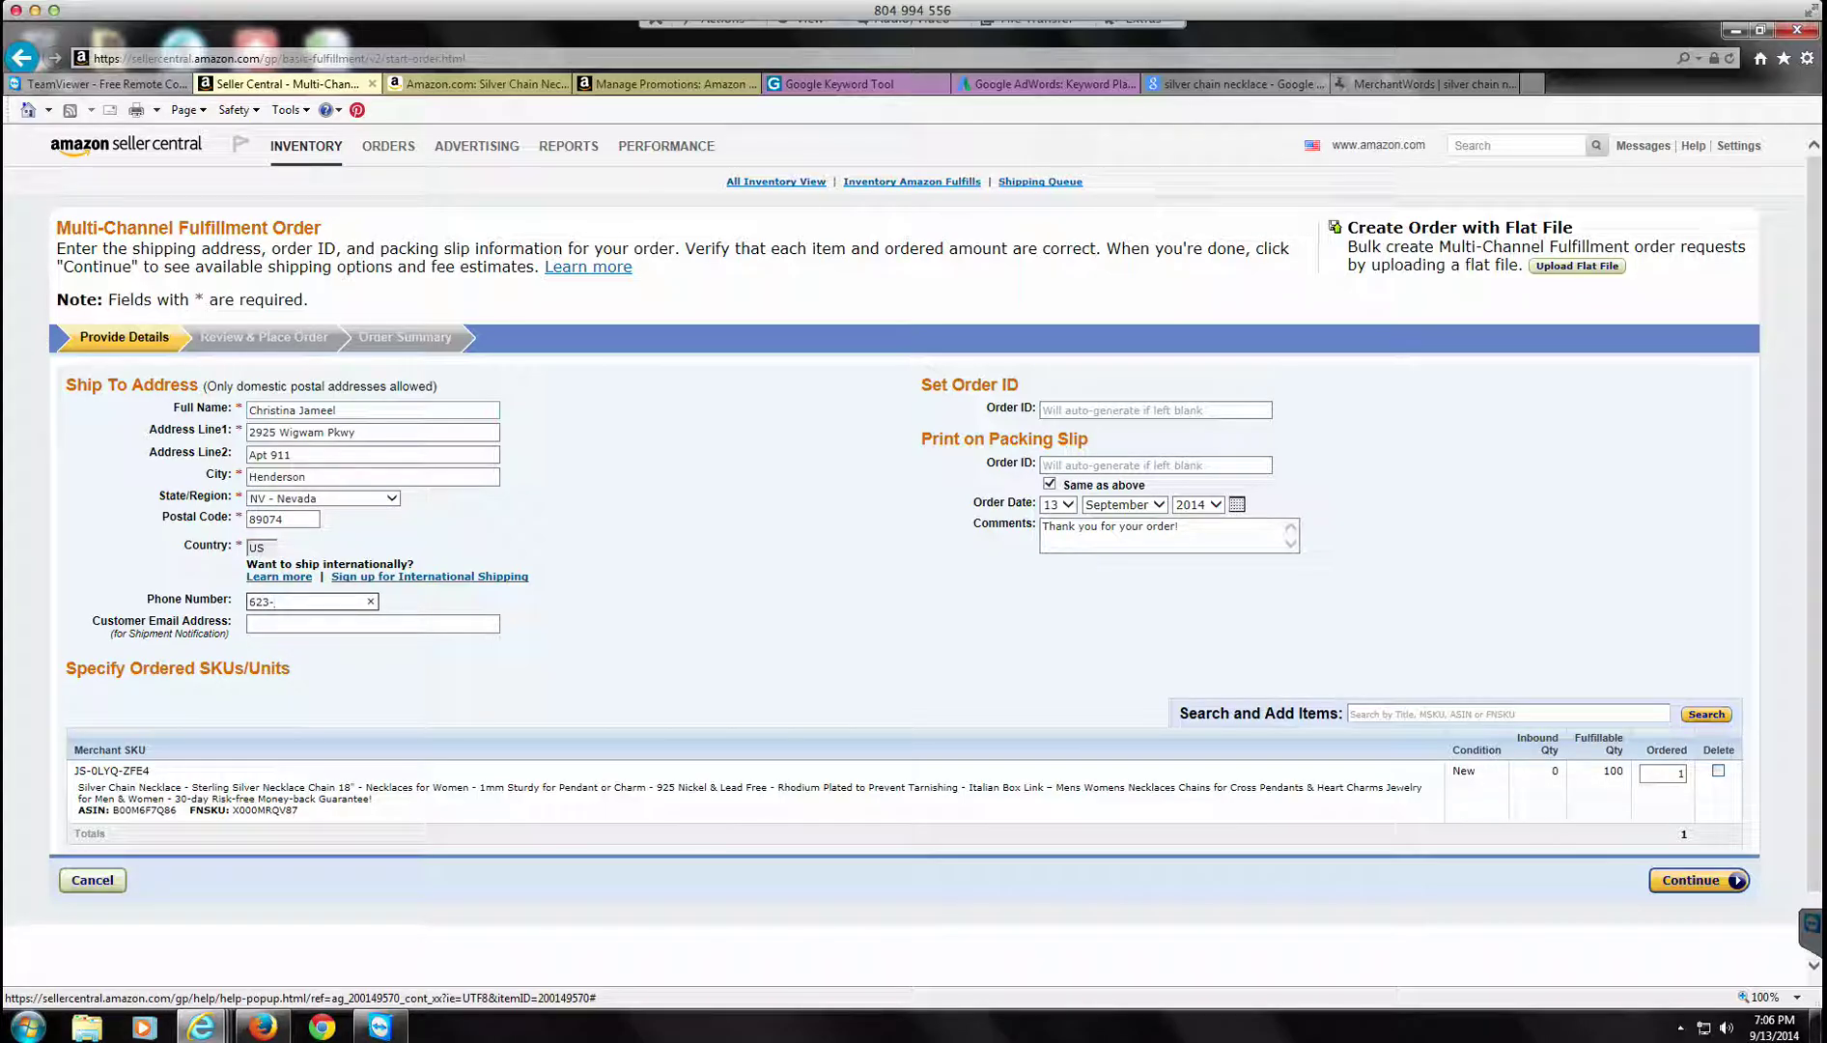
Step: Add the customer's e-mail, order 50 necklaces, and continue to Review & Place Order
{"action": "key", "text": "Tab"}
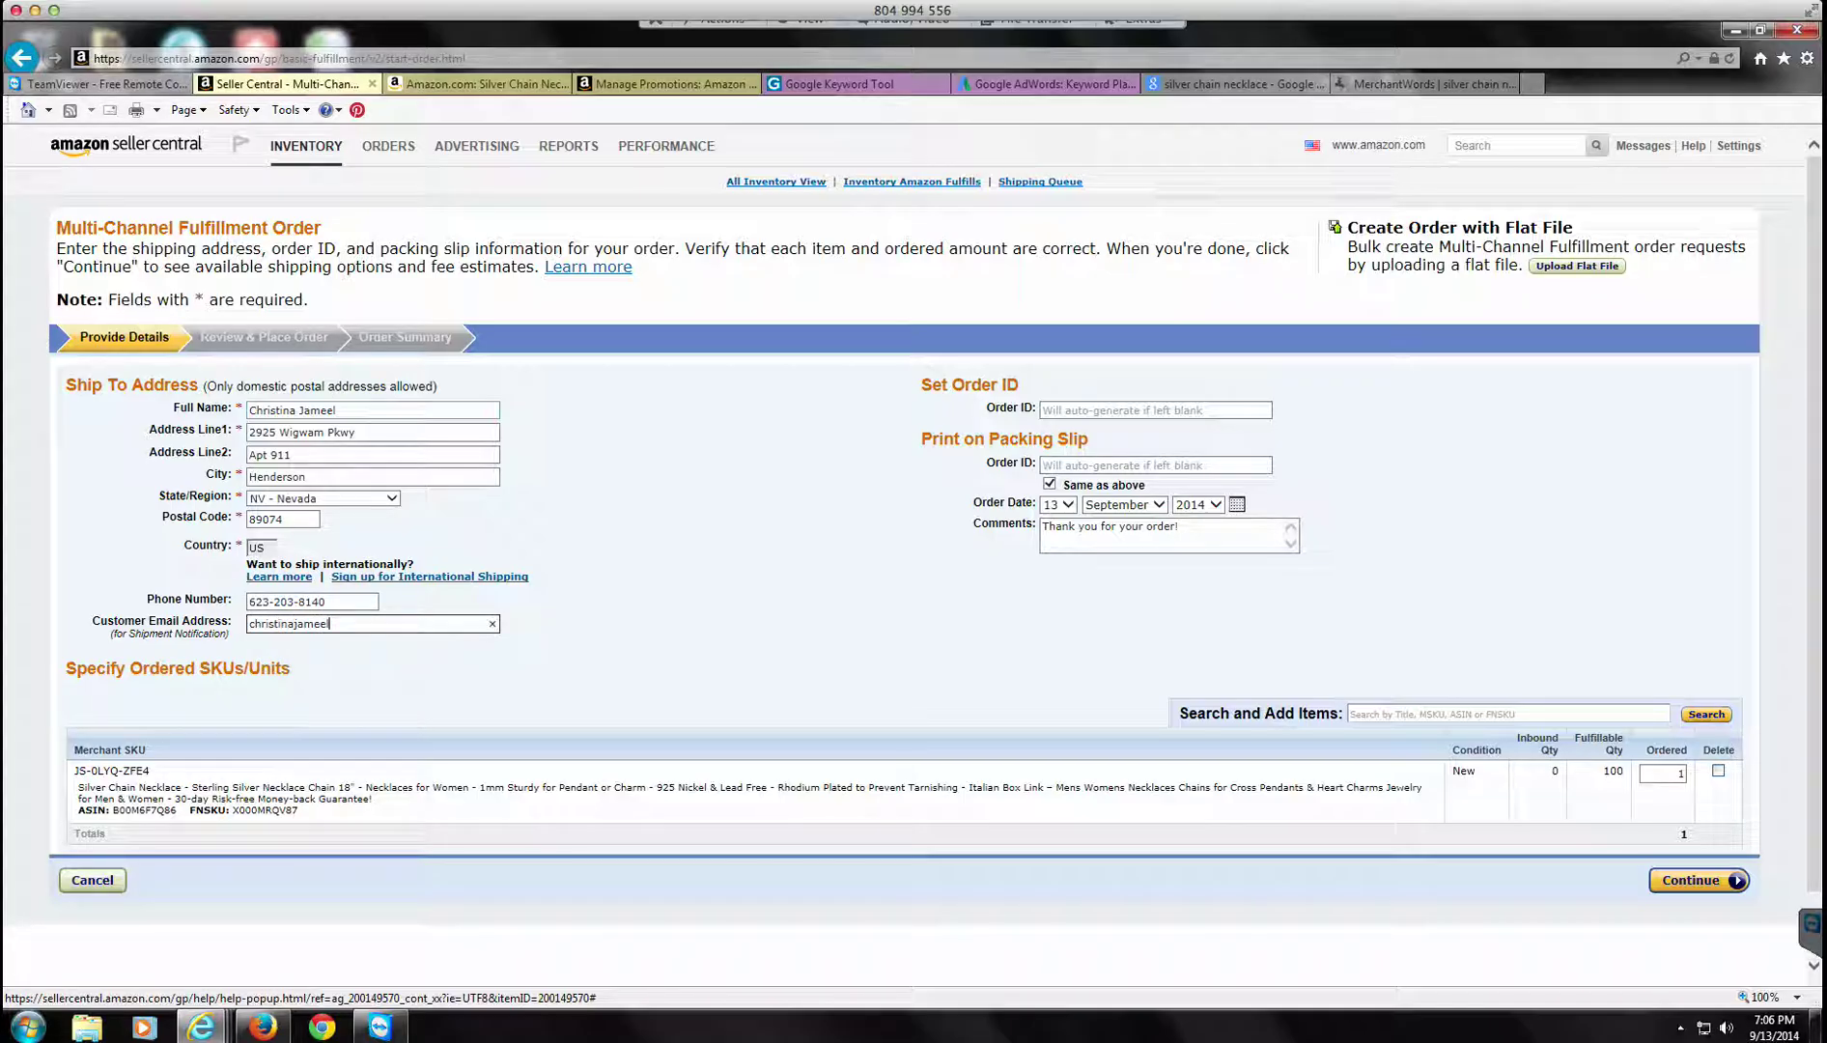
{"action": "key", "text": "Tab"}
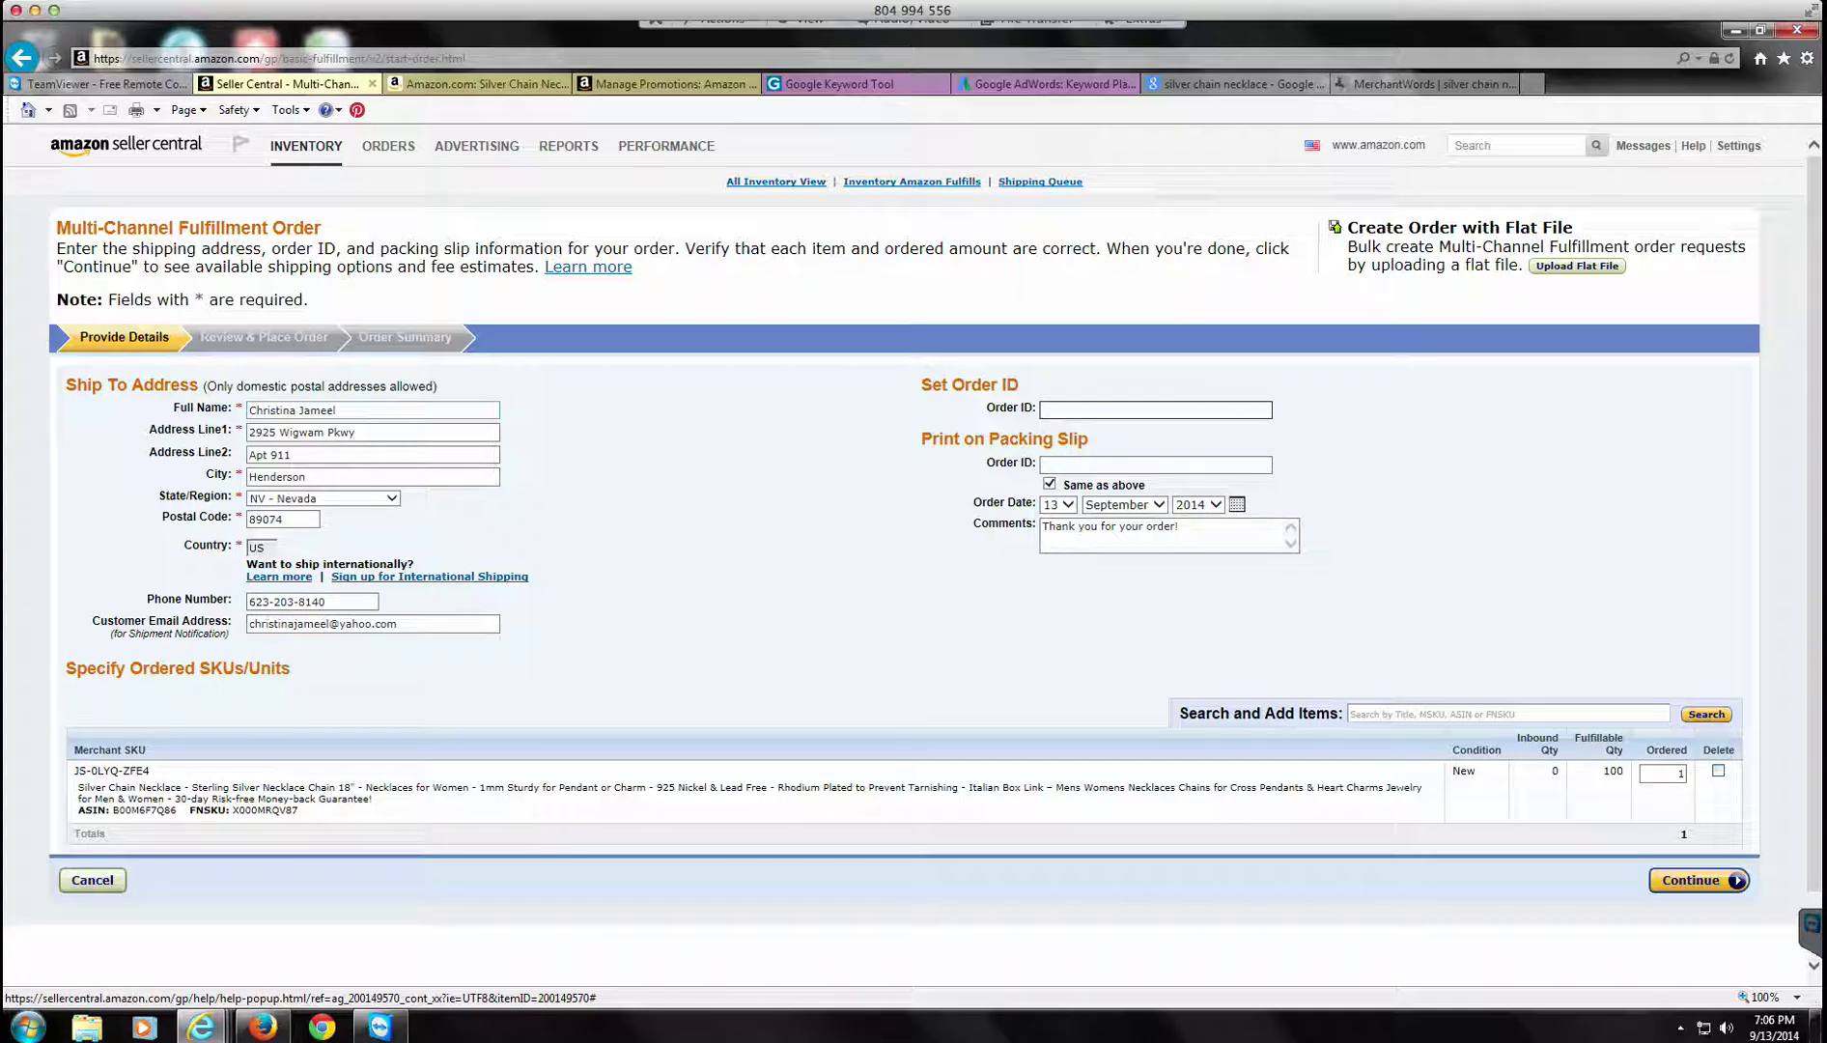
{"action": "key", "text": "Tab"}
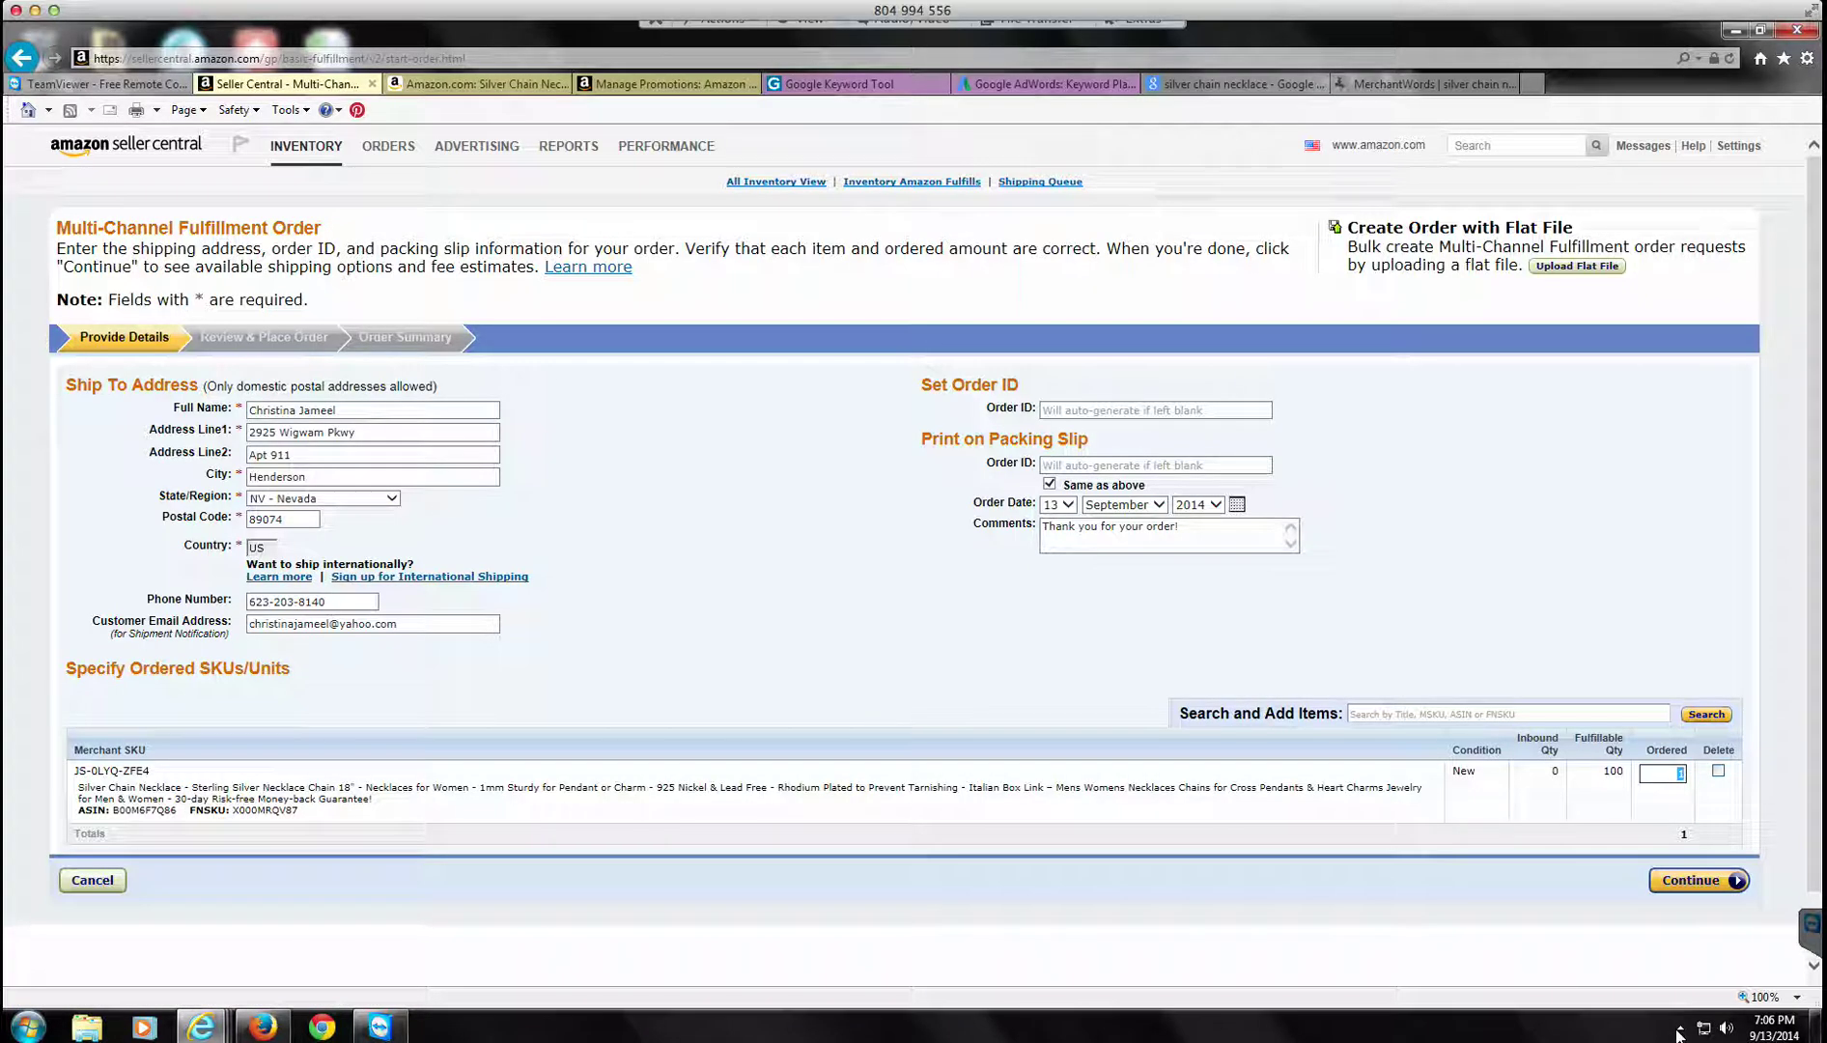
{"action": "type", "text": "50"}
{"action": "key", "text": "Return"}
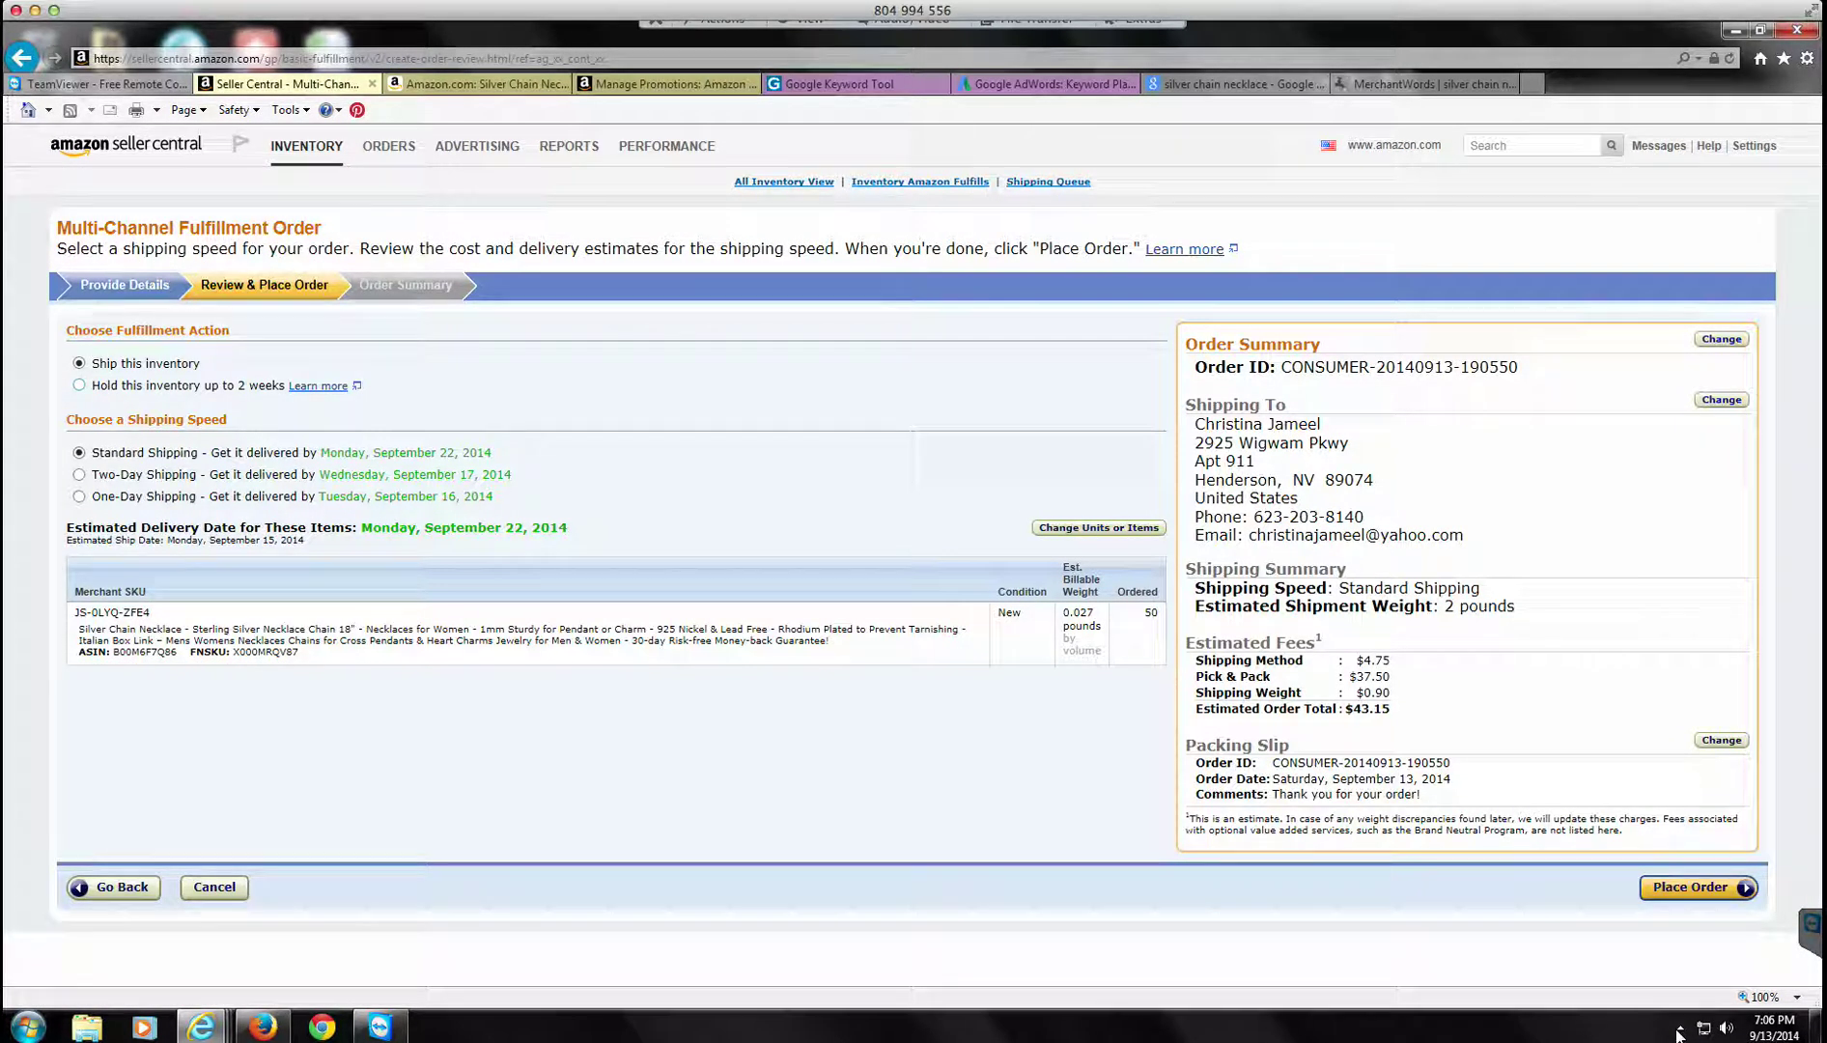
Step: Choose 'Hold this inventory up to 2 weeks' and place the 50-necklace order
{"action": "key", "text": "Down"}
{"action": "key", "text": "Return"}
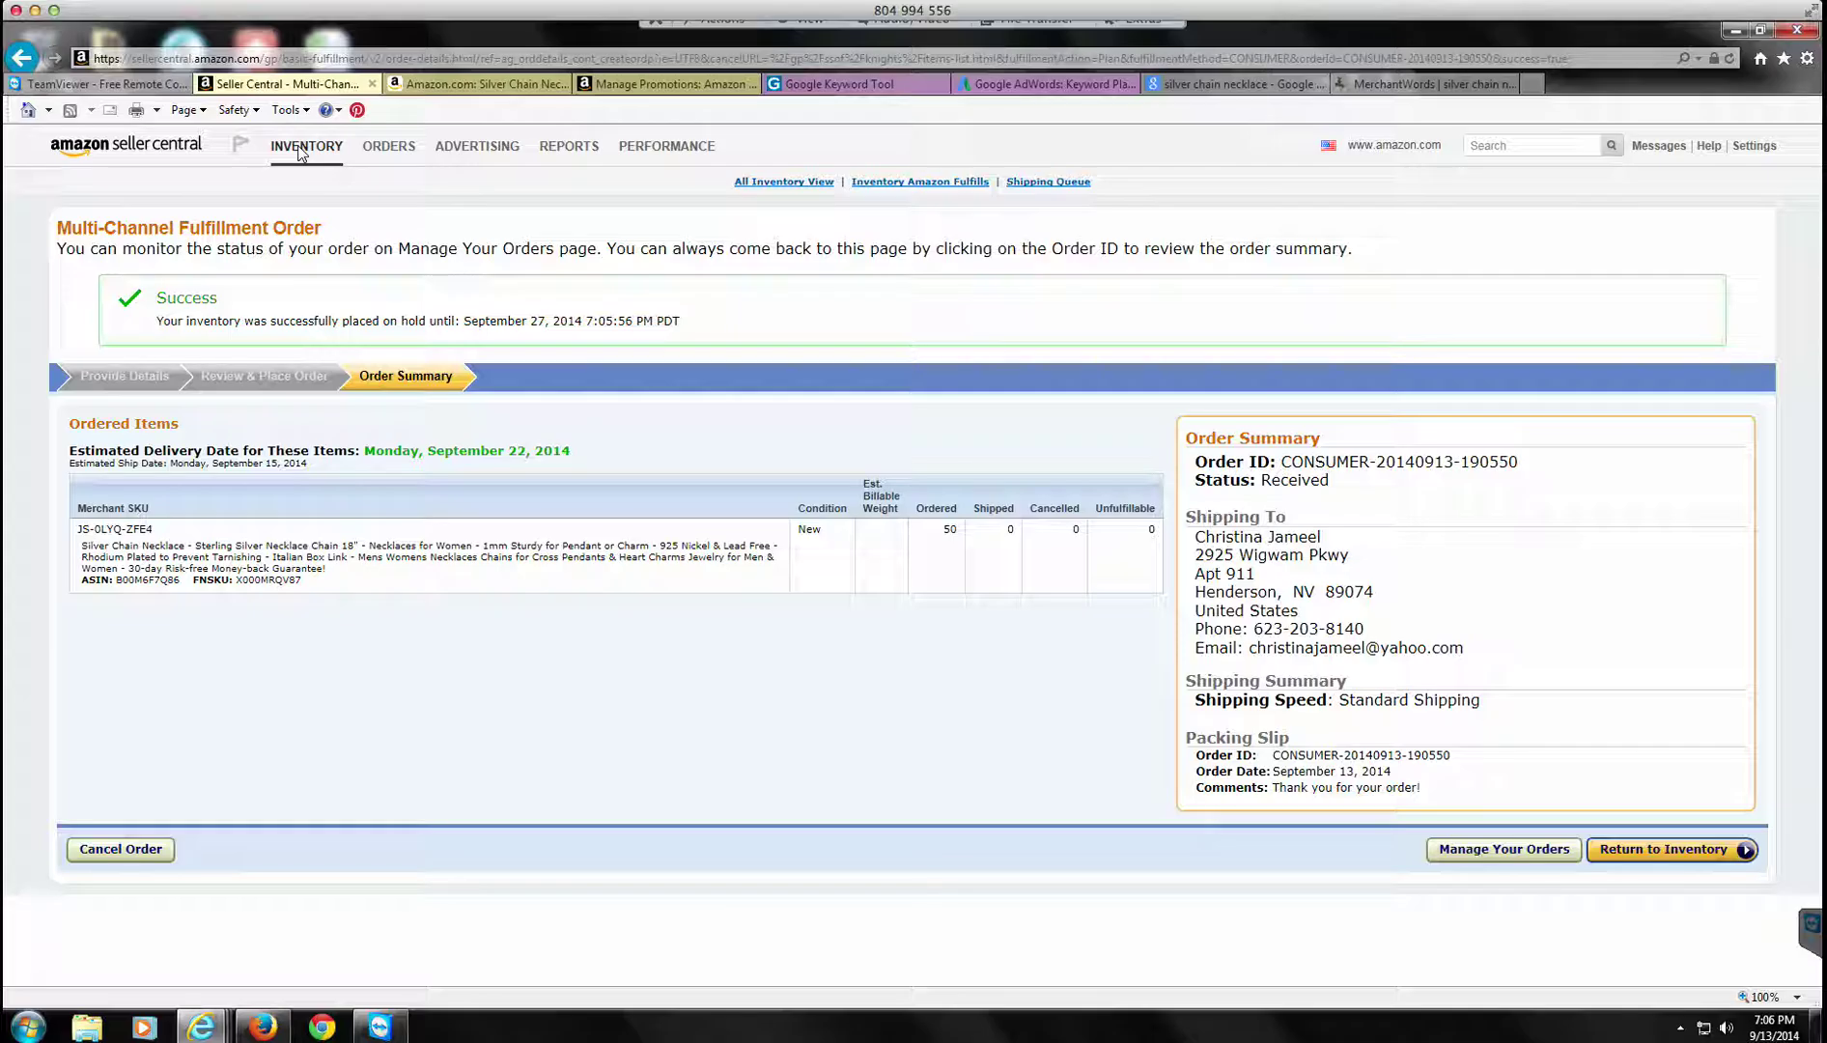
Step: Search Manage Inventory for pasted ASIN B00M6F7Q86 to confirm 50 necklaces available
{"action": "mouse_move", "coordinate": [299, 153]}
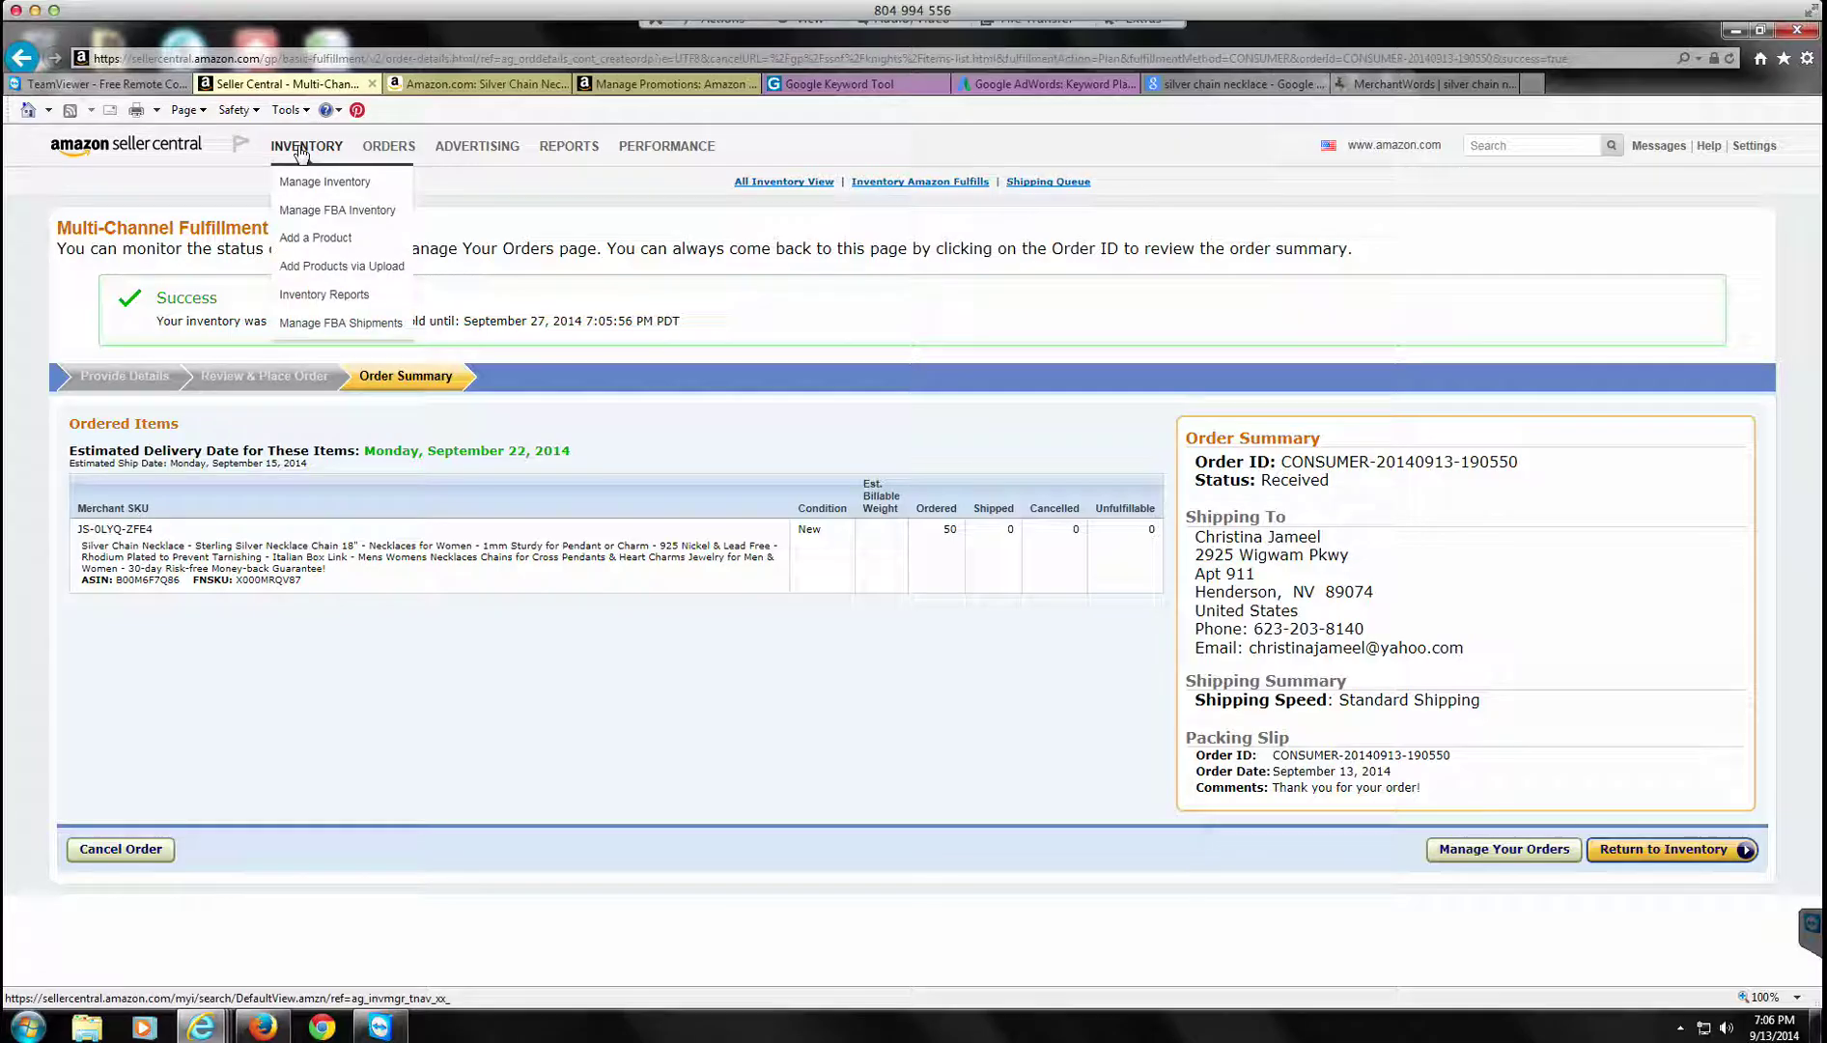
{"action": "left_click", "coordinate": [302, 185]}
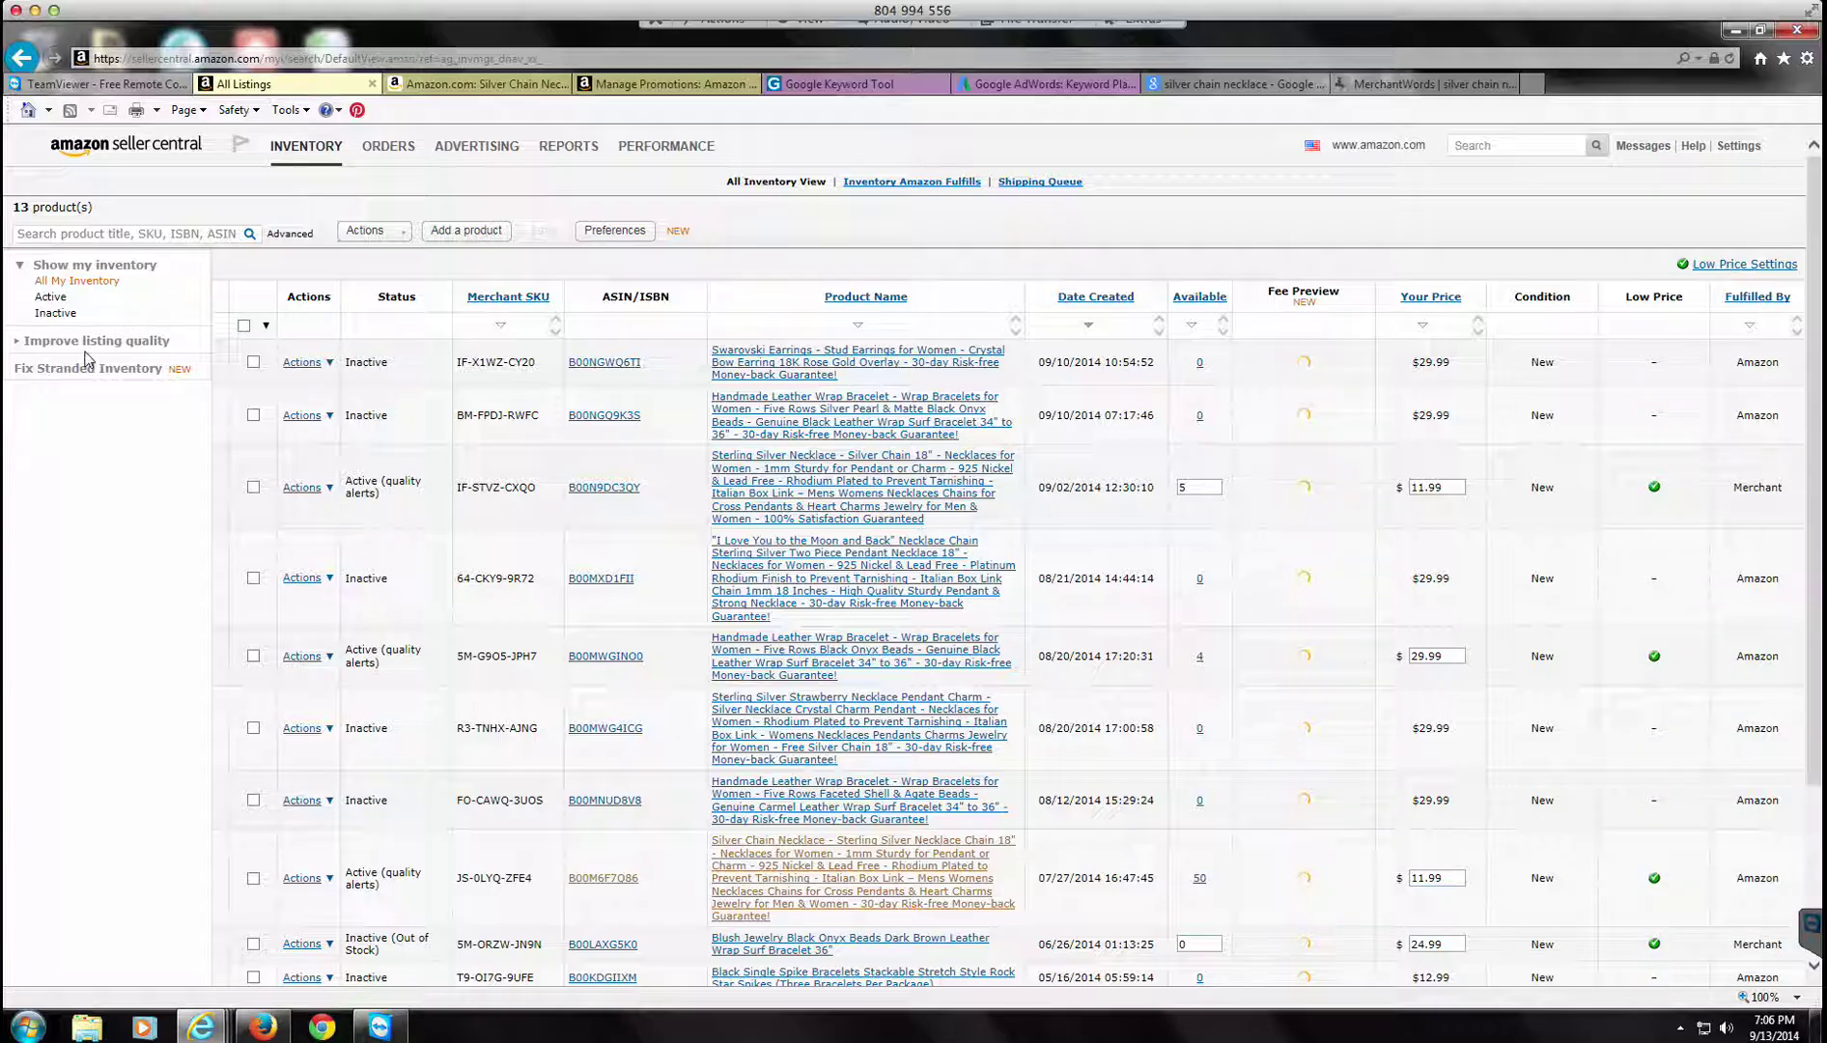
{"action": "right_click", "coordinate": [96, 239]}
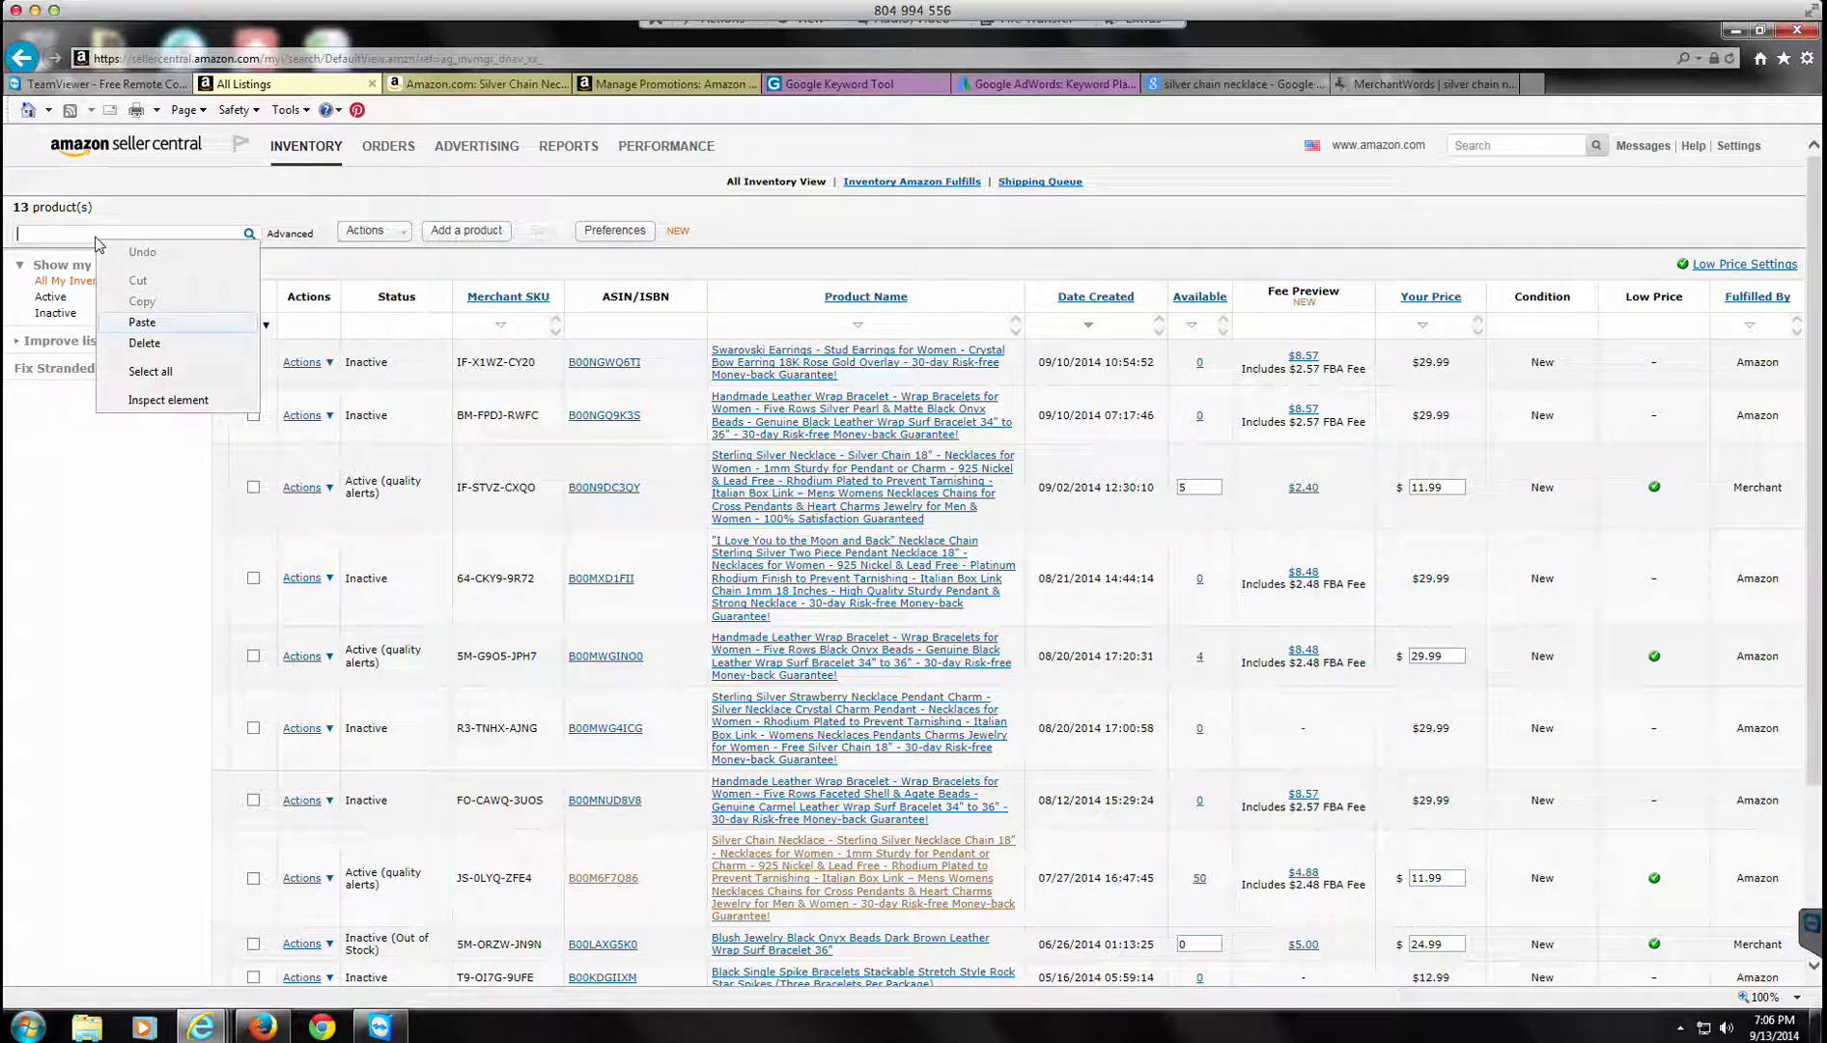
{"action": "left_click", "coordinate": [142, 322]}
{"action": "key", "text": "Return"}
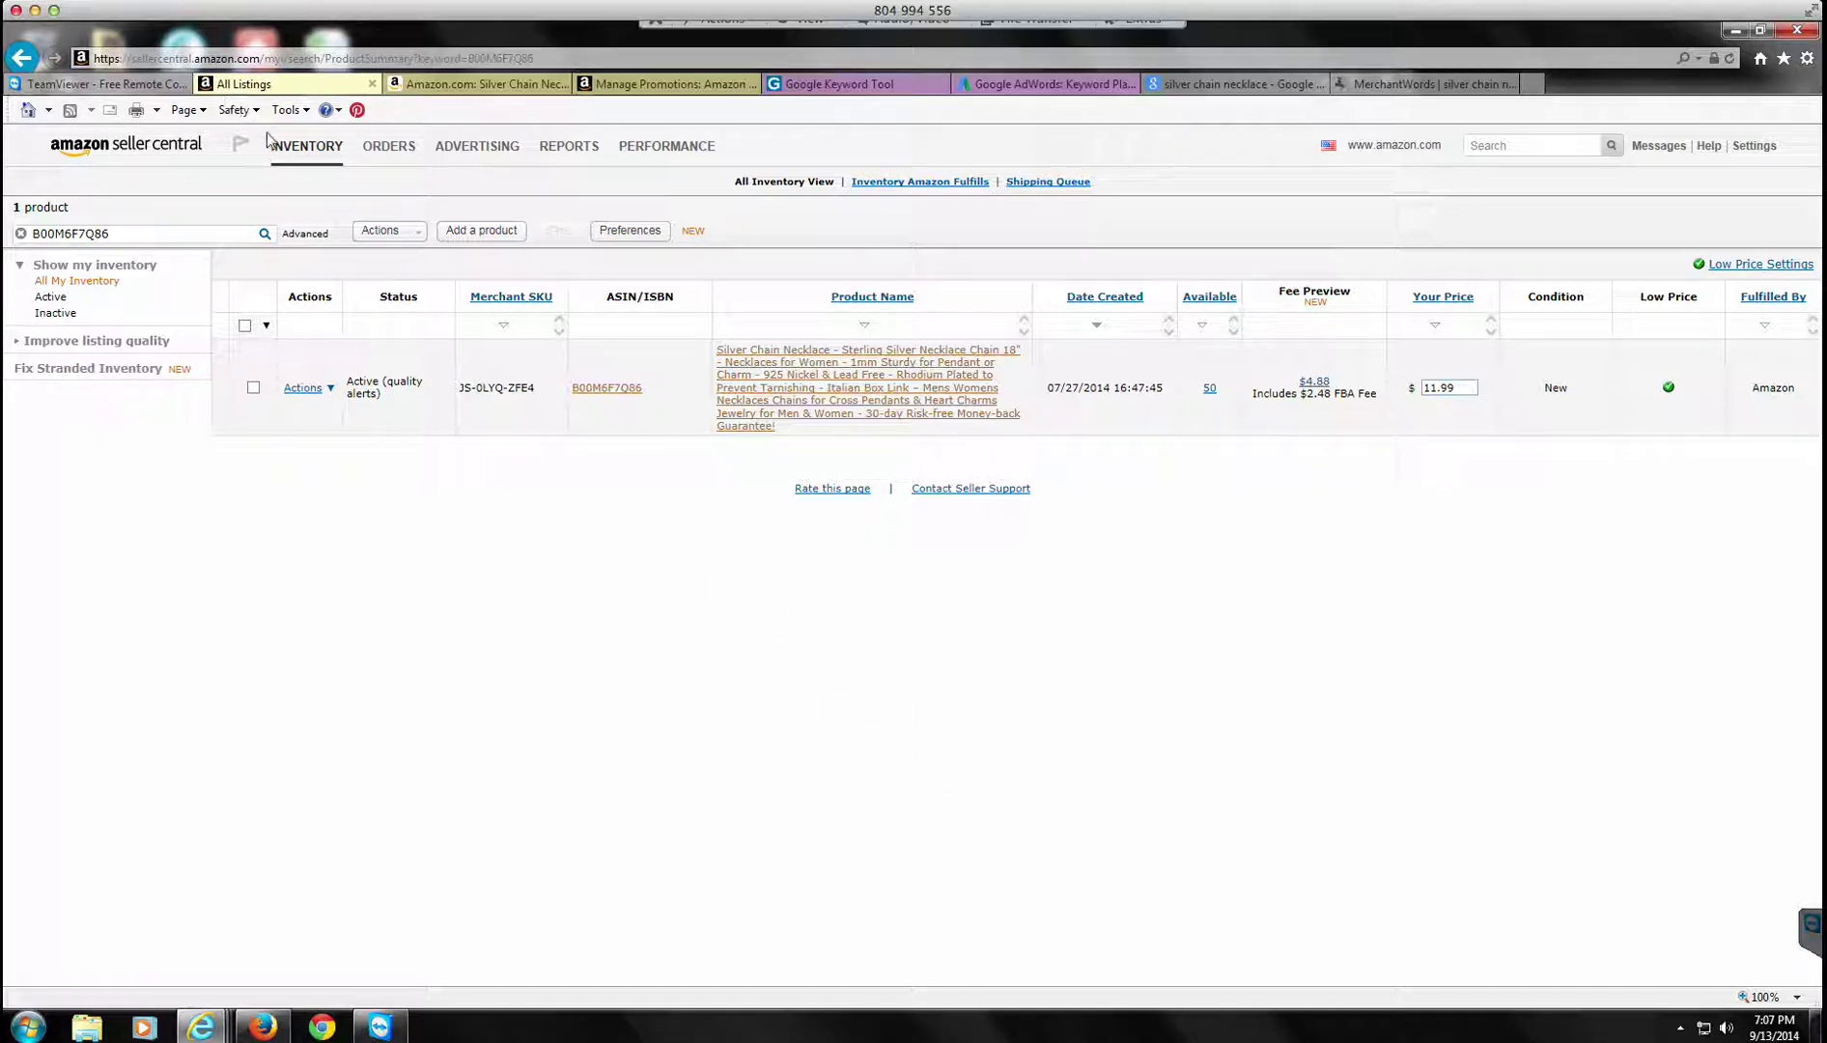
Step: Return to the Seller Central home page via the top-left logo
{"action": "left_click", "coordinate": [158, 150]}
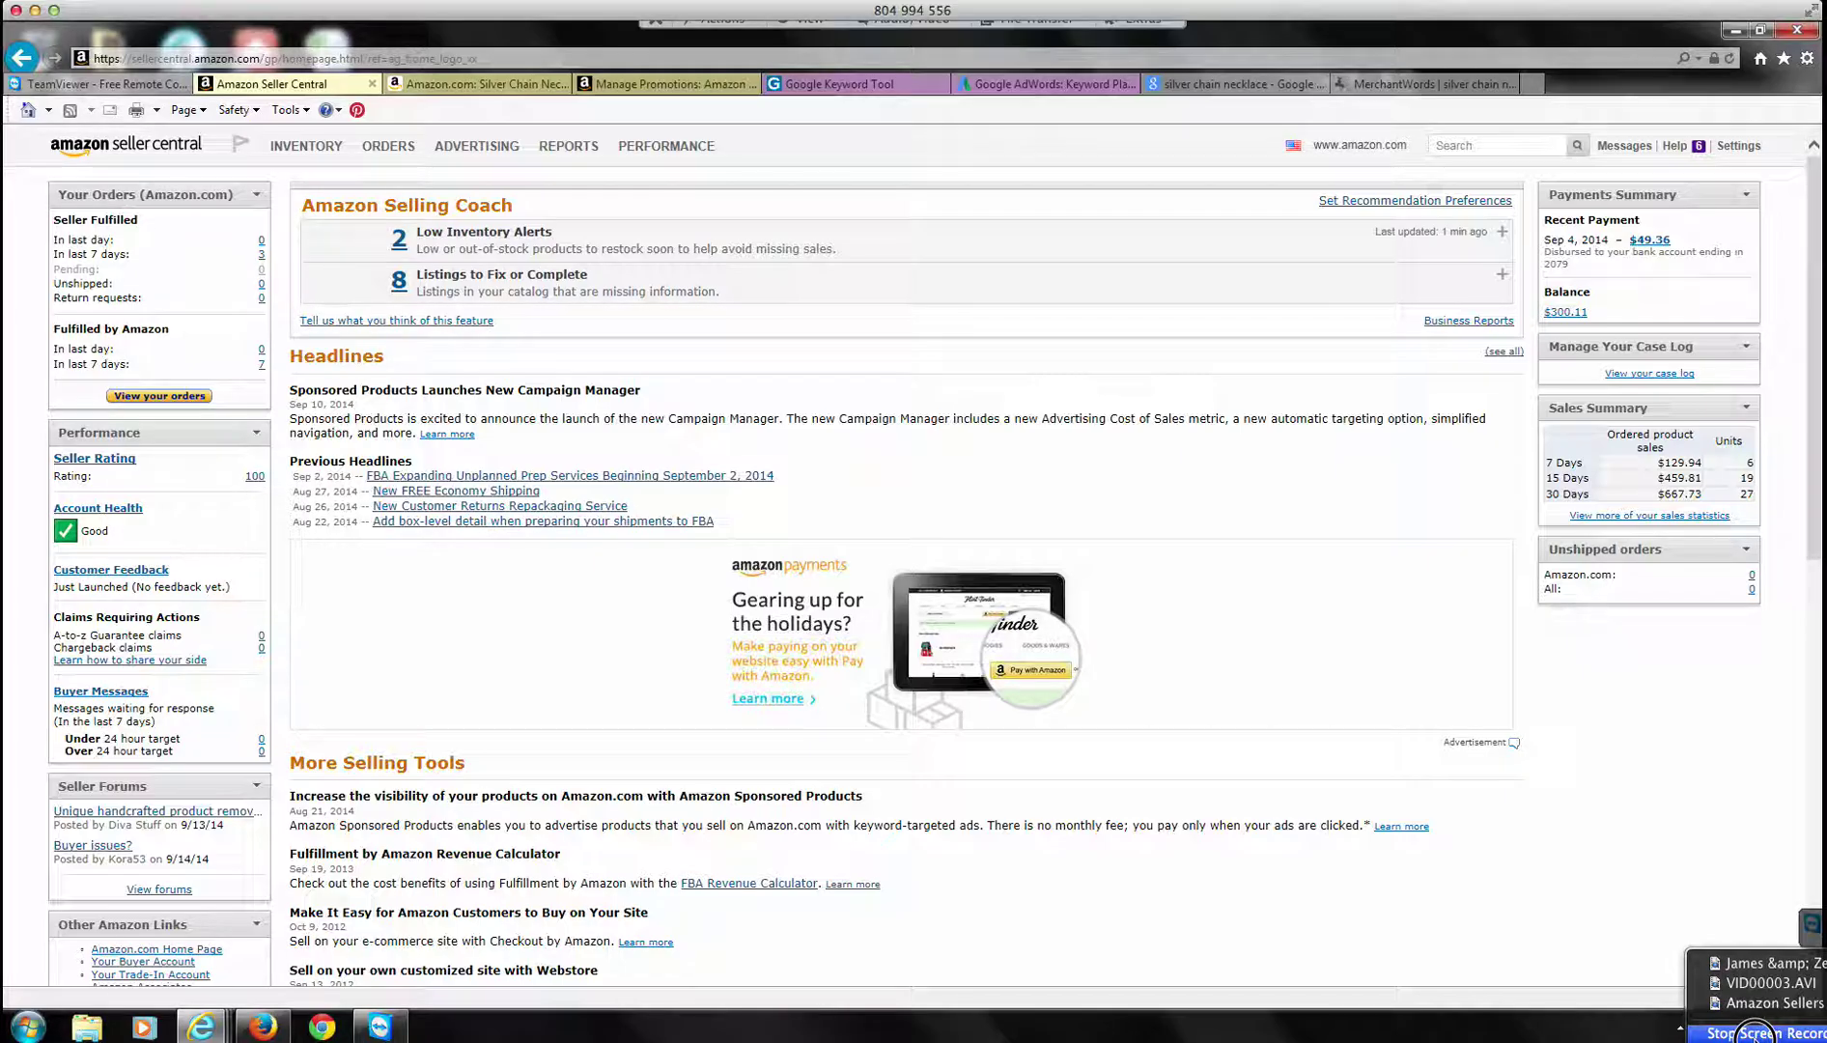
{"action": "left_click", "coordinate": [1752, 1033]}
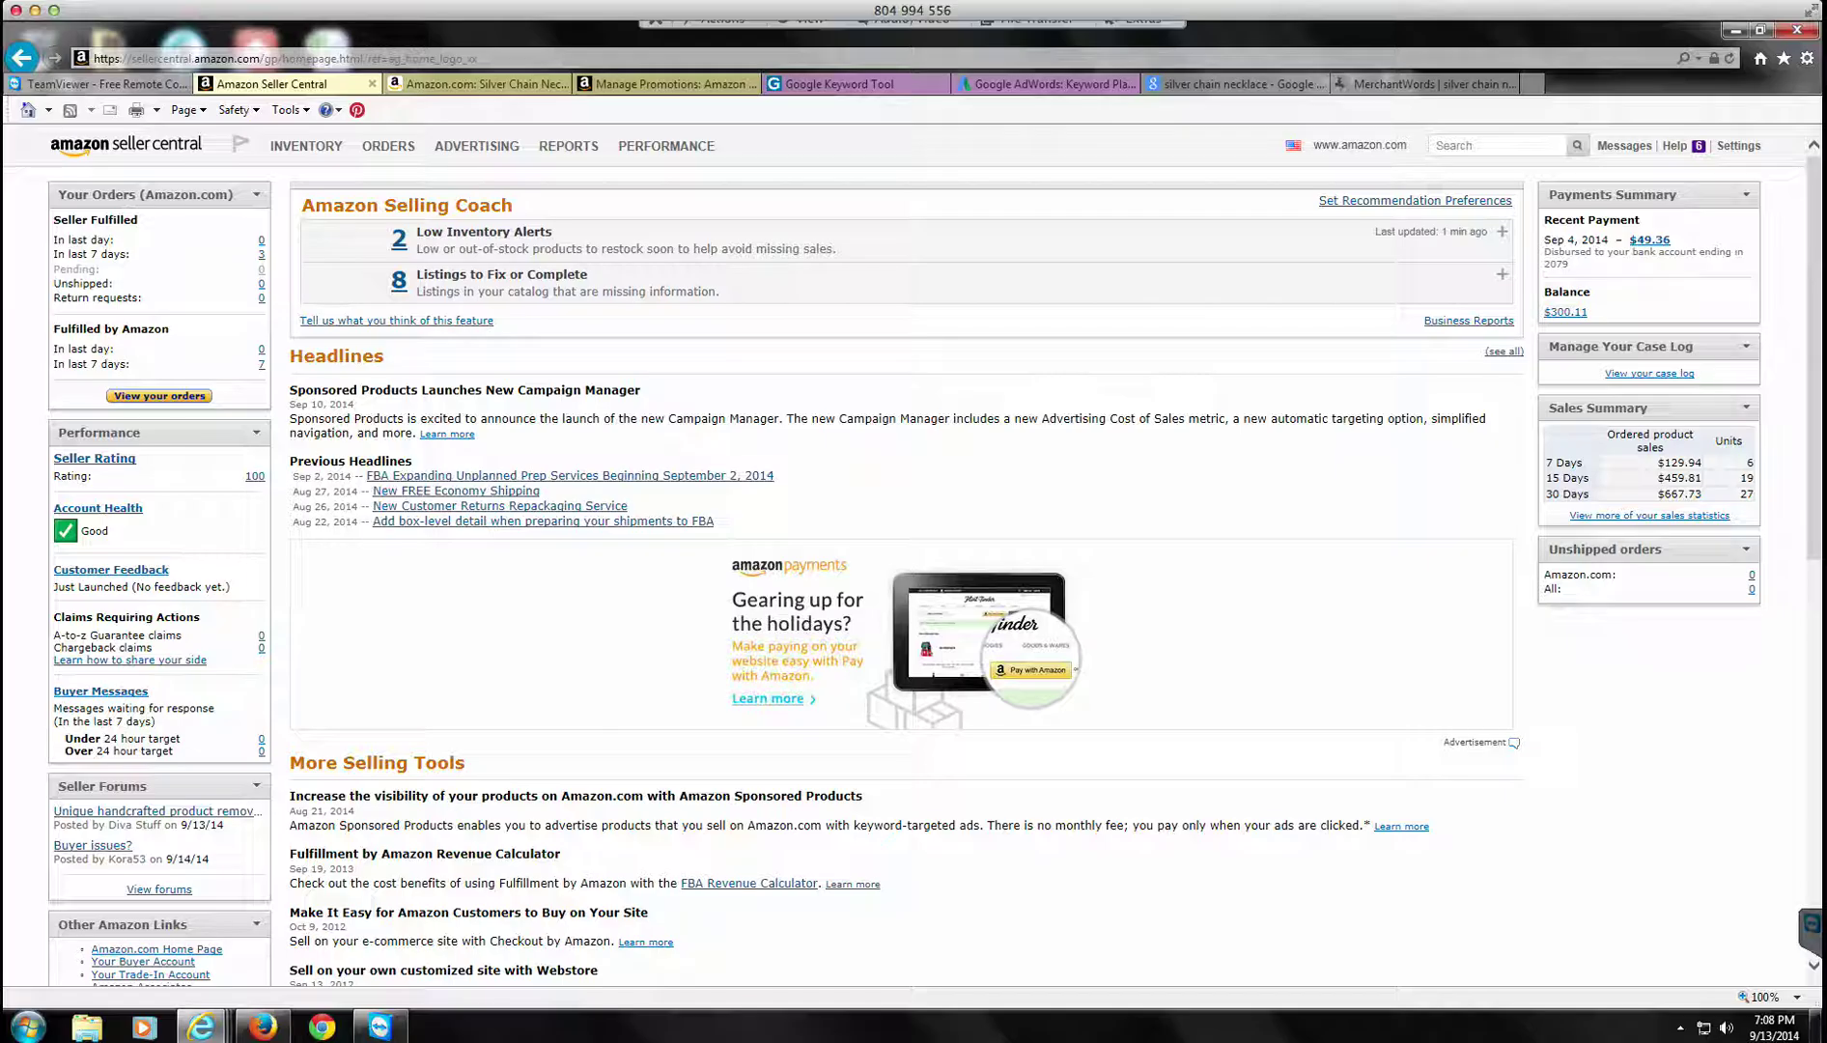
{"action": "right_click", "coordinate": [1690, 1028]}
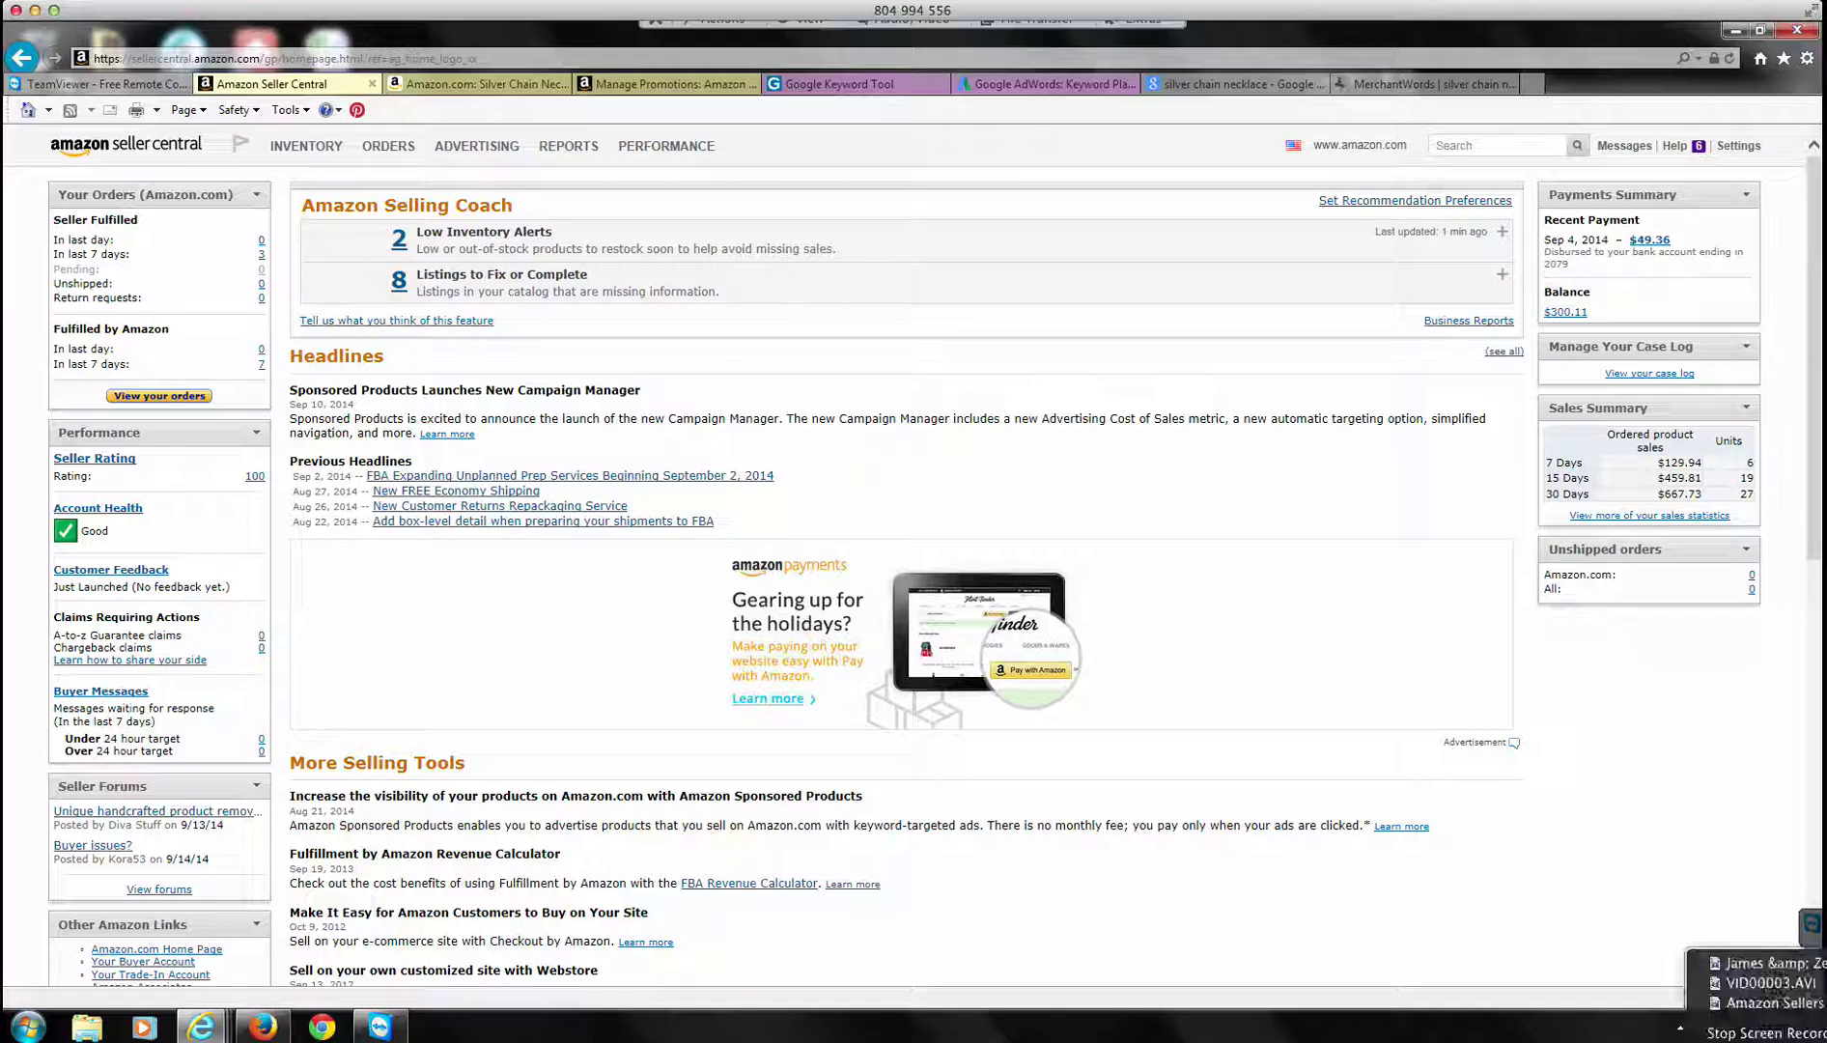